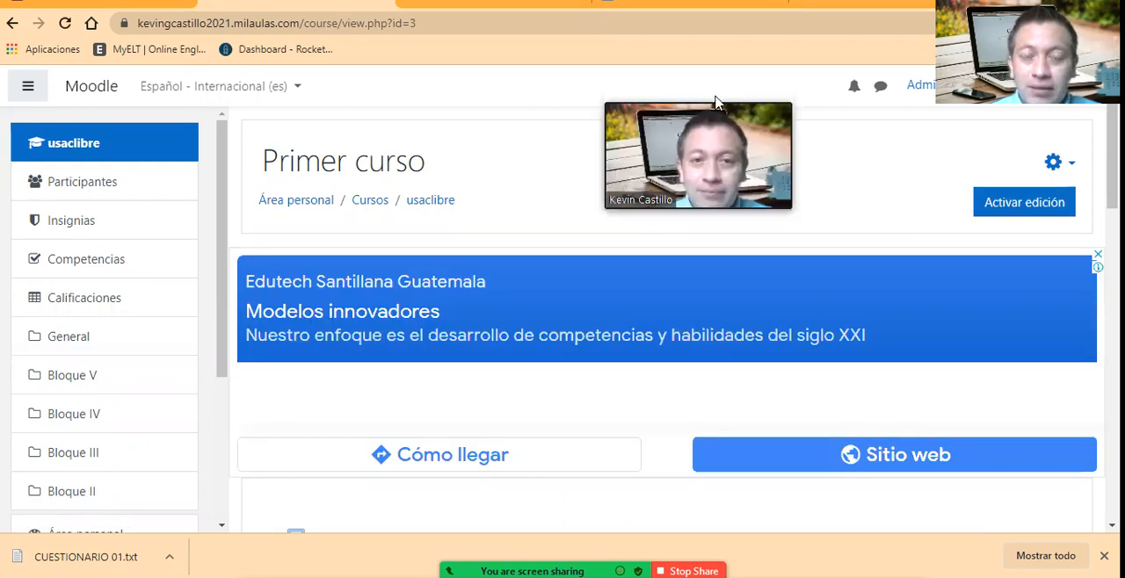
# Step: Open the question bank's category management page from the full administration options of the course Primer curso
pyautogui.click(1054, 164)
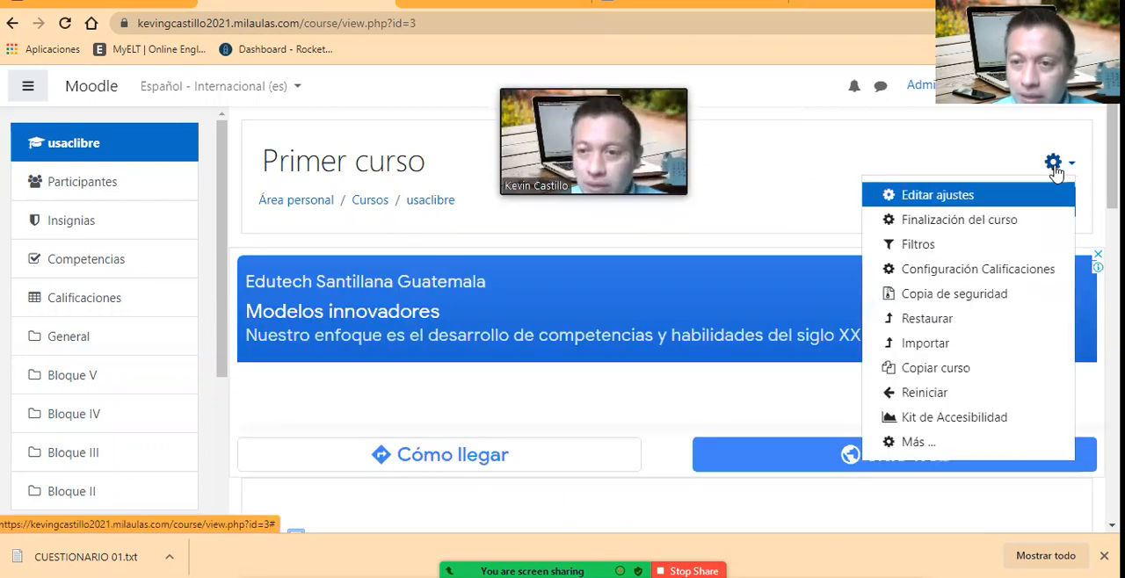
pyautogui.click(1055, 163)
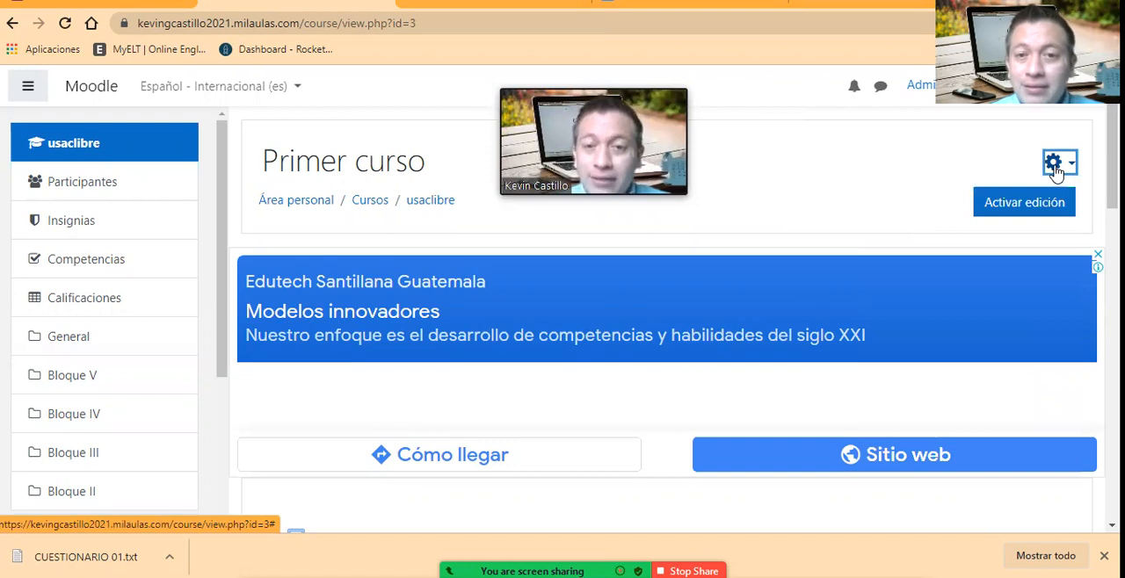
pyautogui.click(1055, 164)
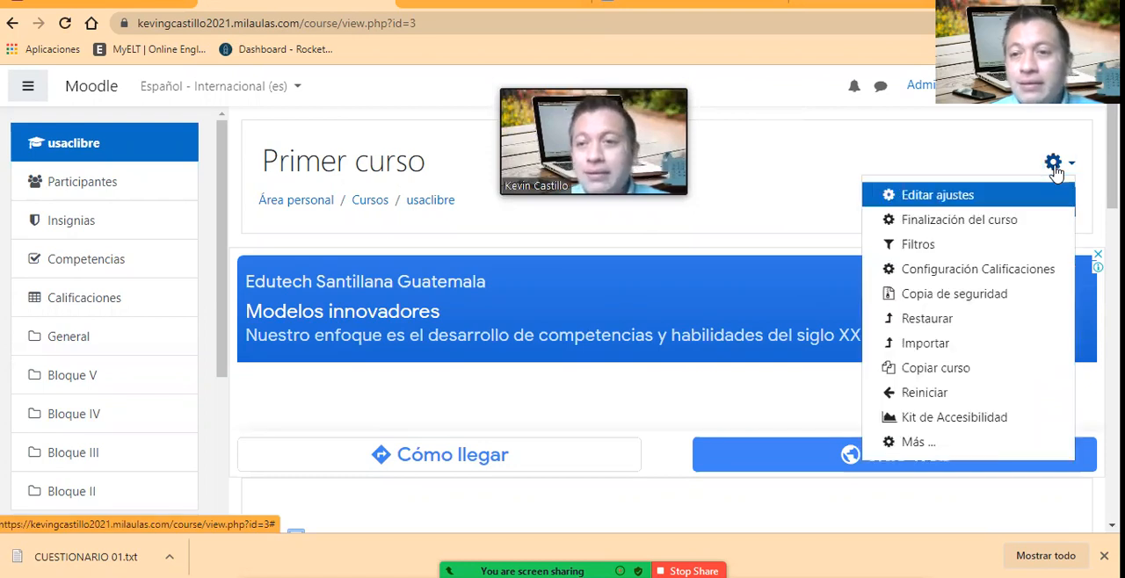
pyautogui.click(927, 455)
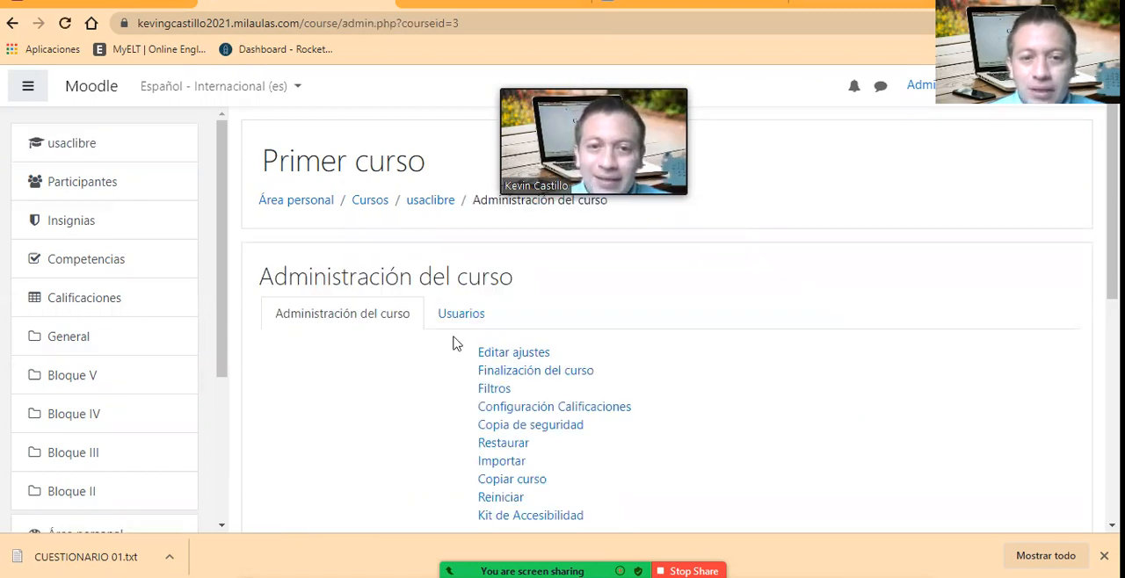
pyautogui.scroll(-3, 457, 352)
pyautogui.scroll(-2, 312, 361)
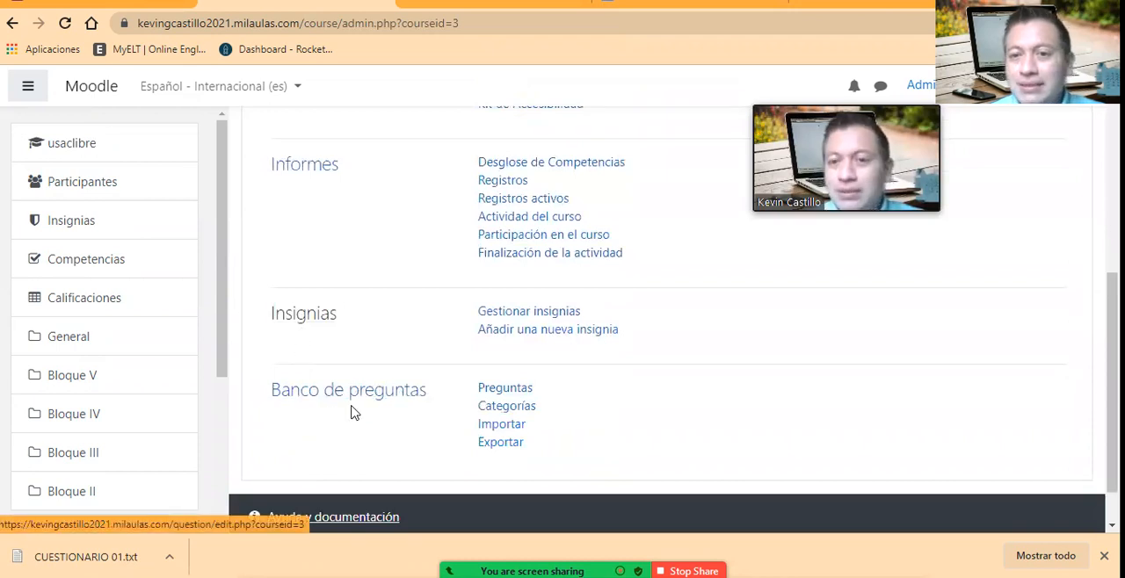
pyautogui.click(522, 414)
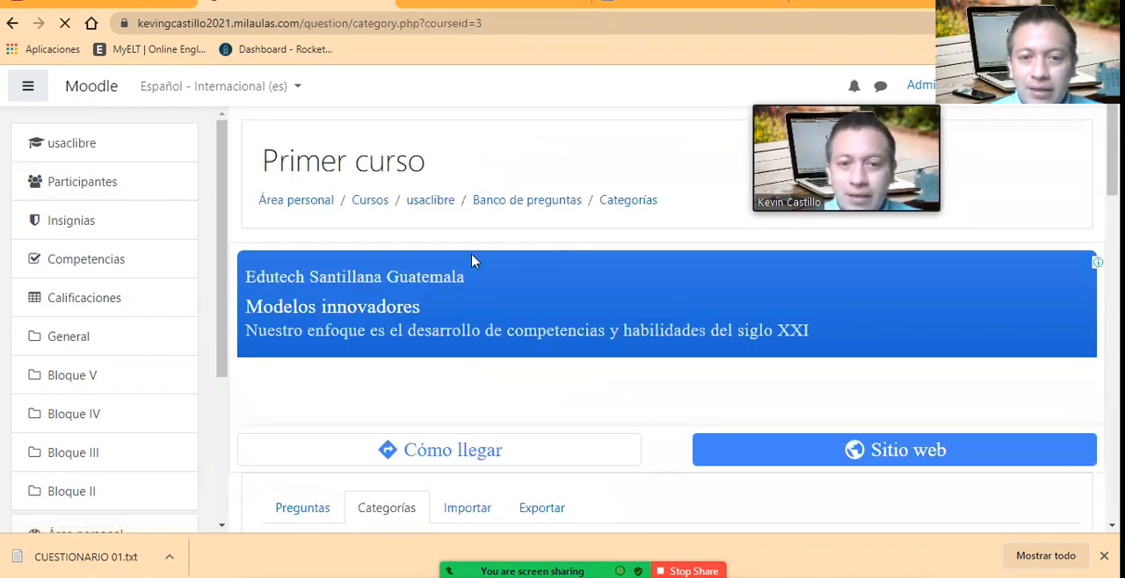
# Step: Add a question category named preguntas_moodle under the parent category Por defecto en usaclibre
pyautogui.scroll(-2, 471, 378)
pyautogui.scroll(-2, 492, 342)
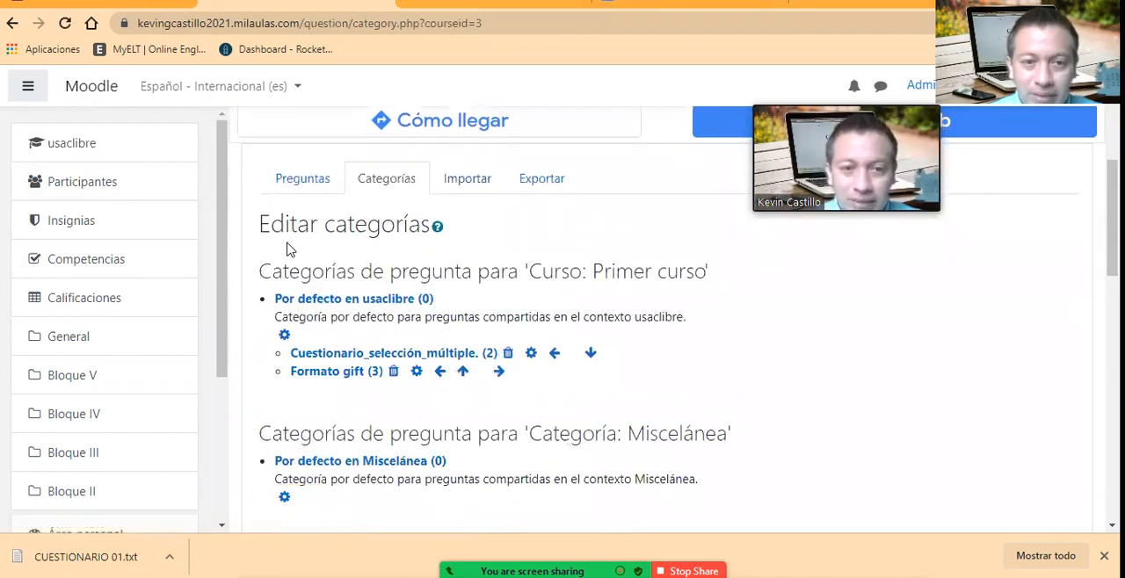
pyautogui.scroll(-4, 326, 338)
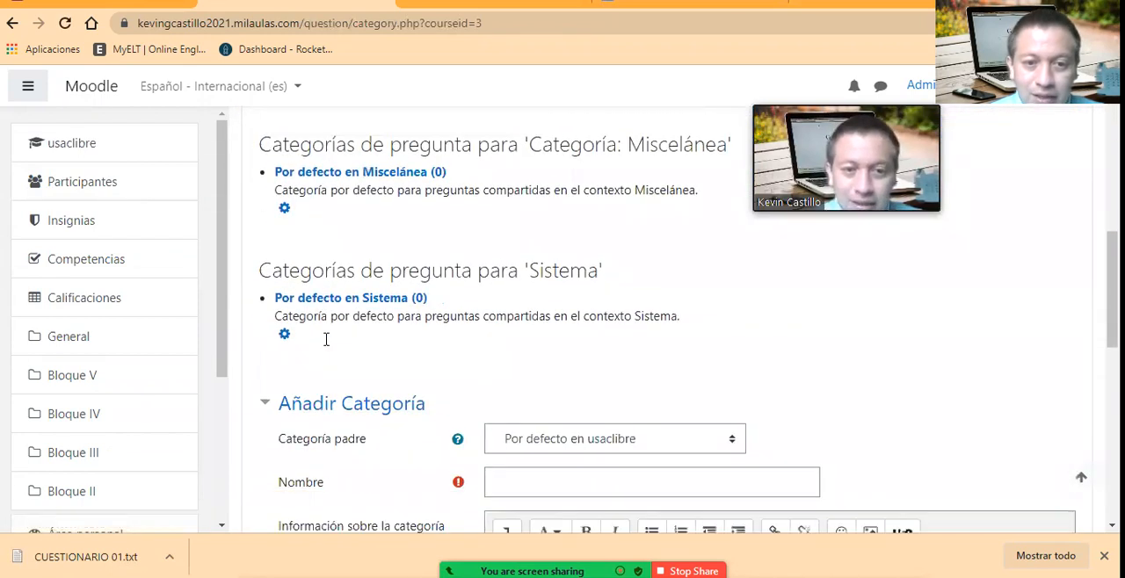
pyautogui.scroll(-1, 343, 380)
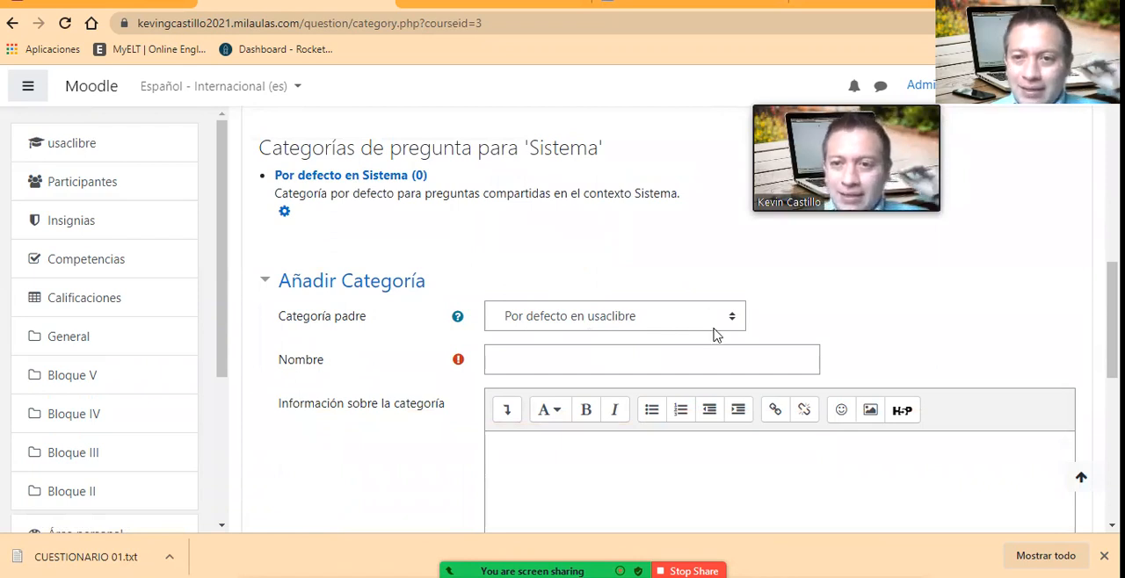
pyautogui.click(722, 327)
pyautogui.click(724, 324)
pyautogui.click(605, 352)
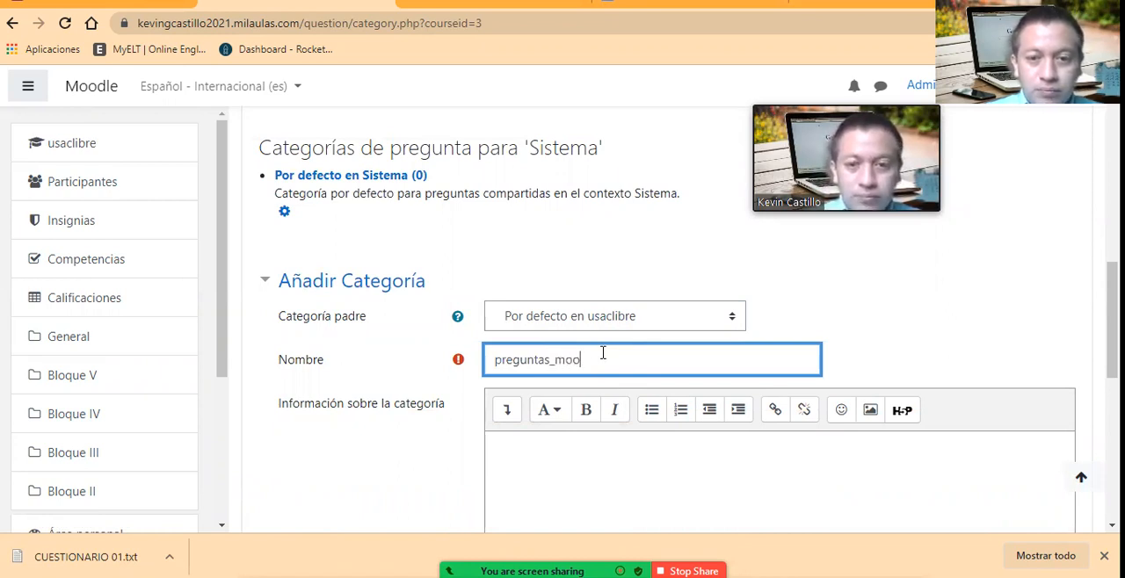
pyautogui.click(926, 320)
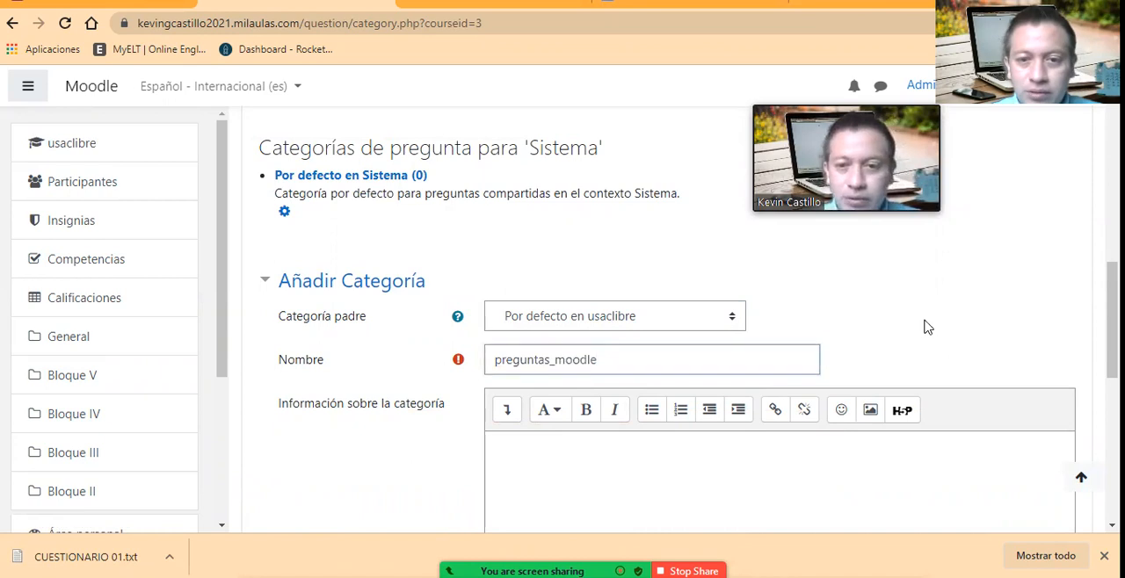
pyautogui.scroll(-1, 519, 397)
pyautogui.scroll(-2, 519, 398)
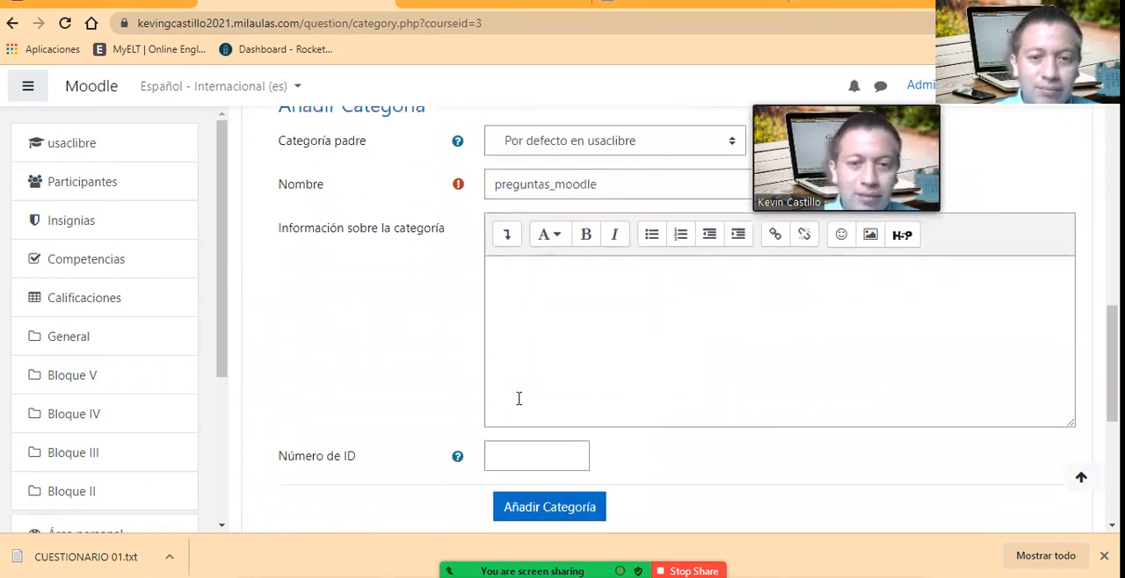
pyautogui.click(554, 444)
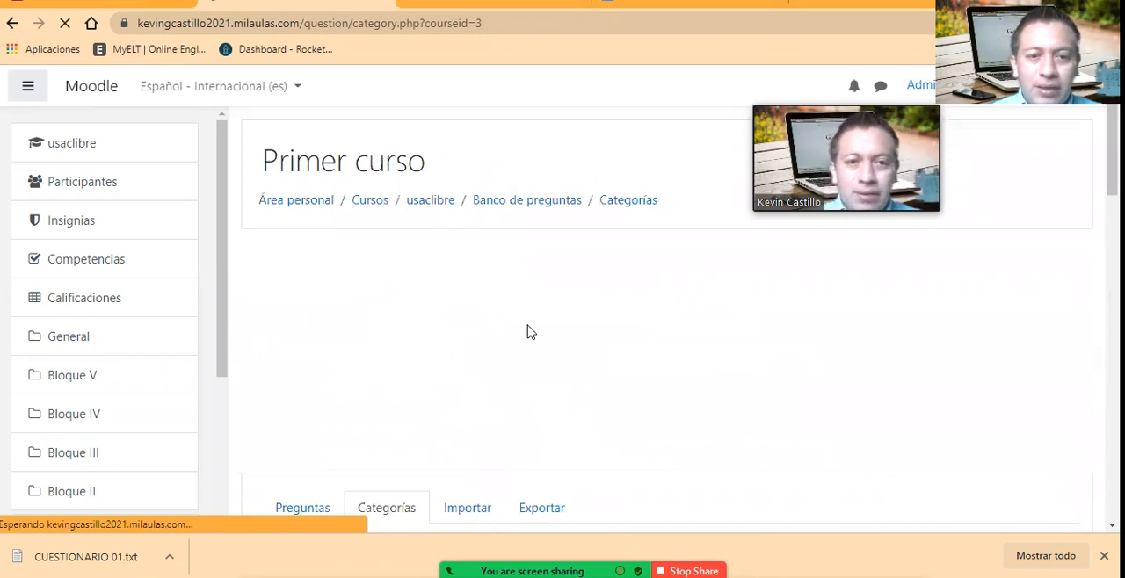
# Step: Open the preguntas_moodle category in the question bank and check its question list
pyautogui.scroll(-5, 531, 332)
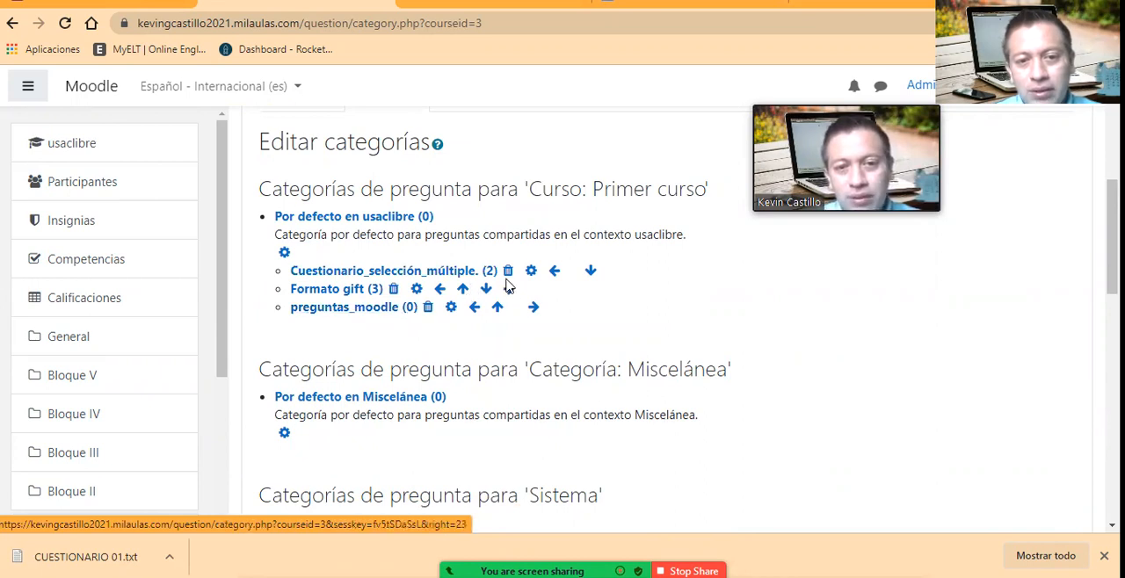
pyautogui.click(367, 313)
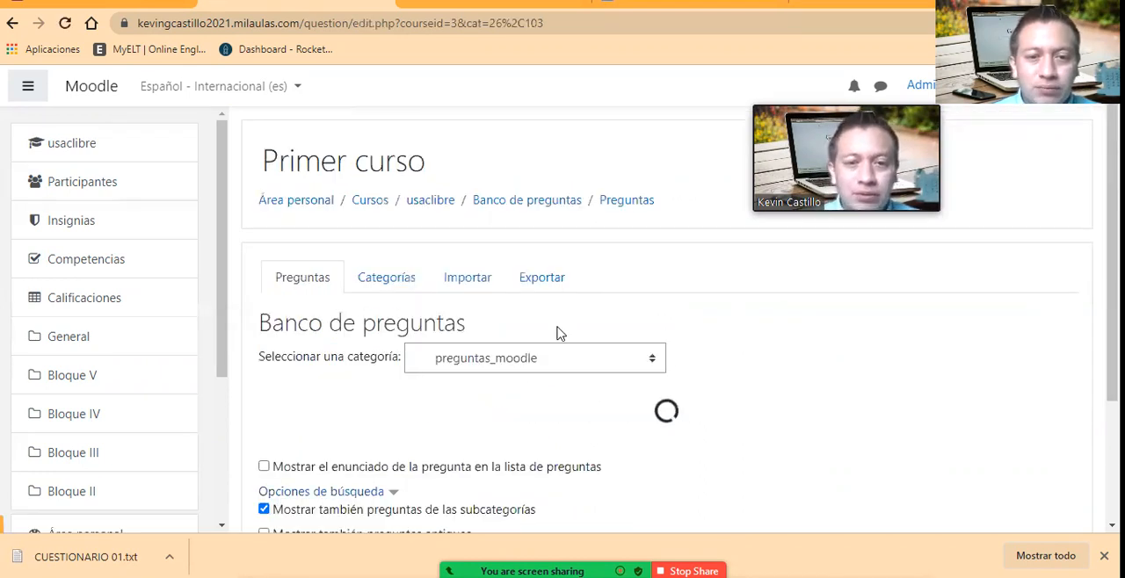
pyautogui.scroll(-3, 561, 336)
pyautogui.scroll(2, 561, 336)
pyautogui.scroll(-3, 561, 336)
pyautogui.scroll(2, 559, 335)
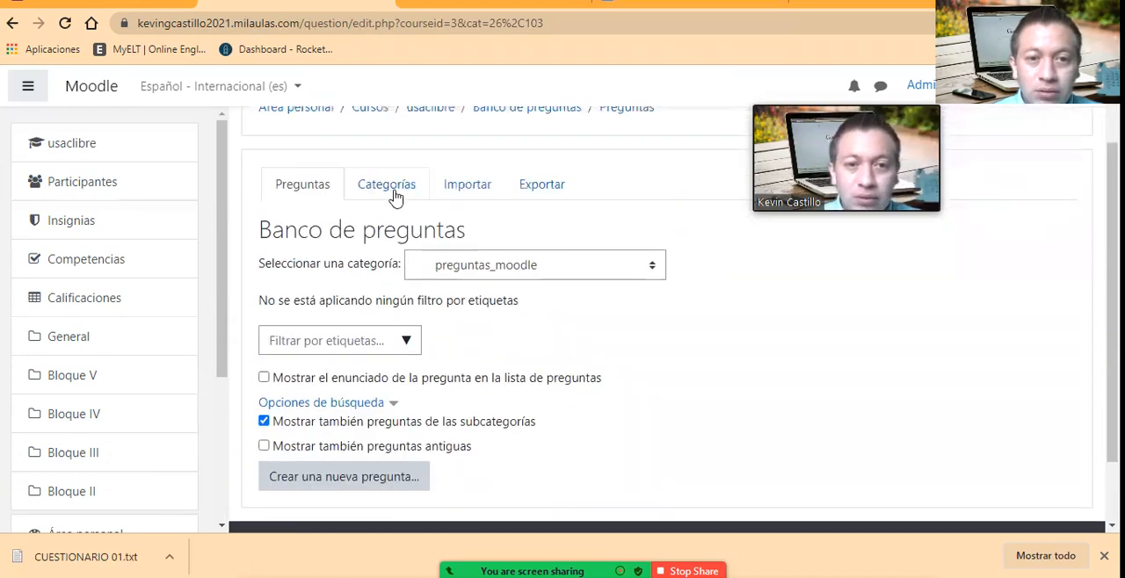
# Step: Start a question import from a file for this category and choose Formato GIFT as the file format
pyautogui.click(473, 187)
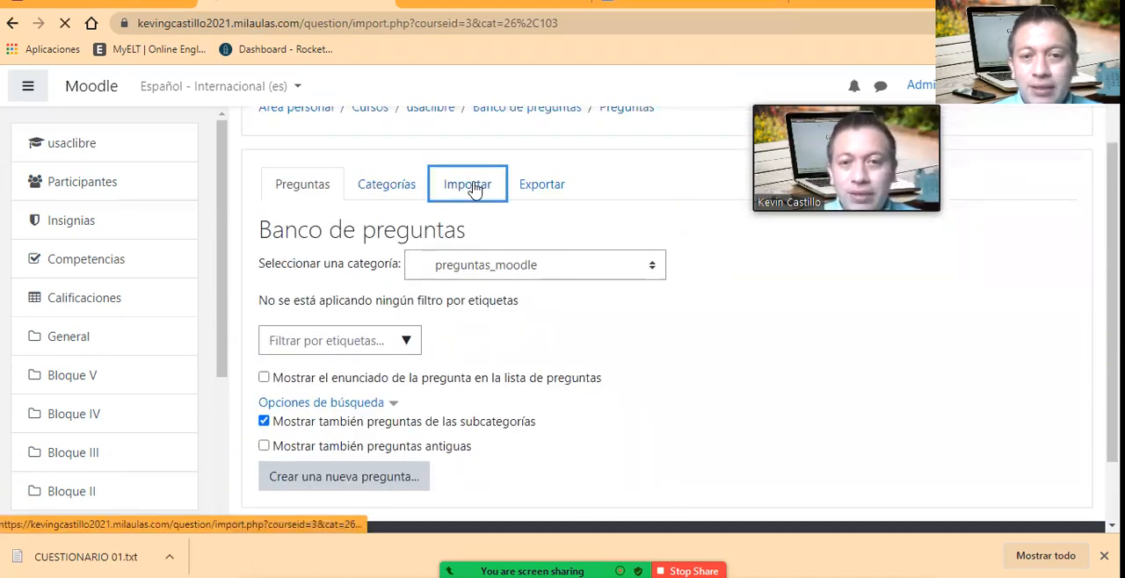
pyautogui.scroll(-1, 753, 343)
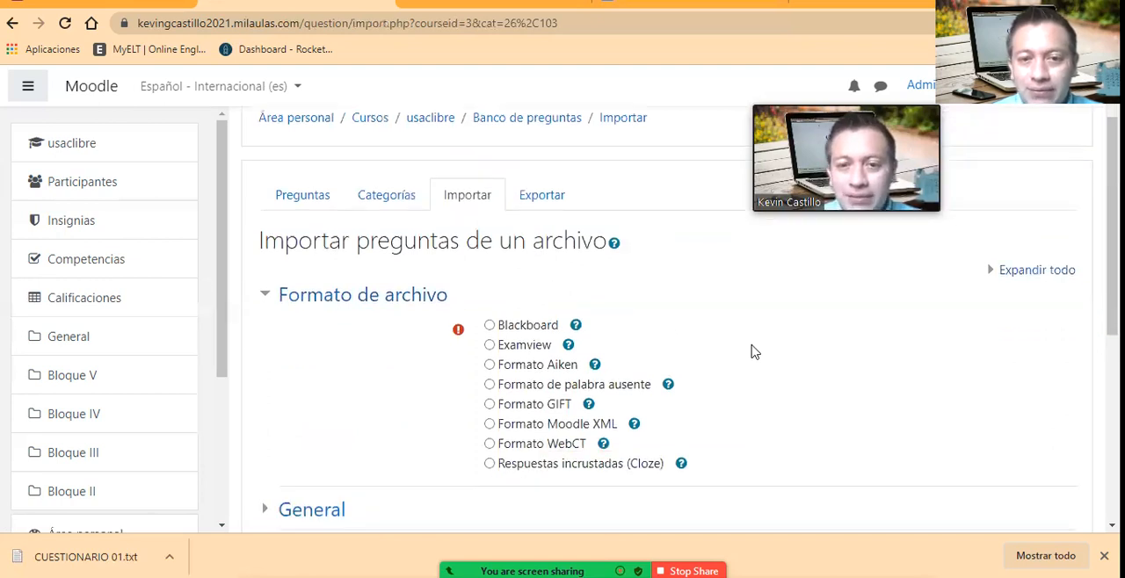
pyautogui.scroll(-1, 753, 352)
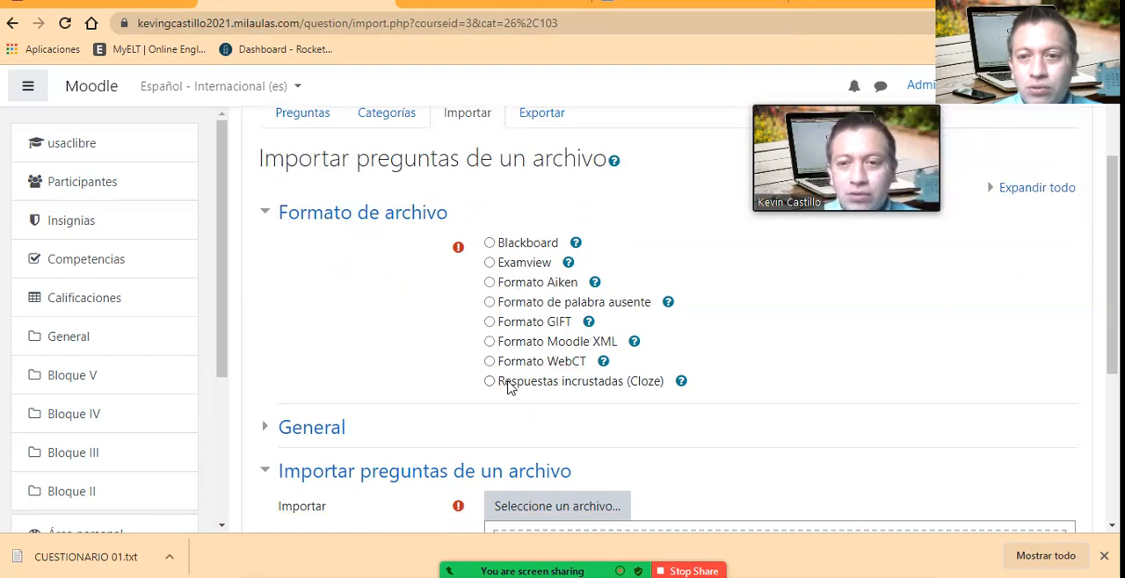
pyautogui.click(490, 323)
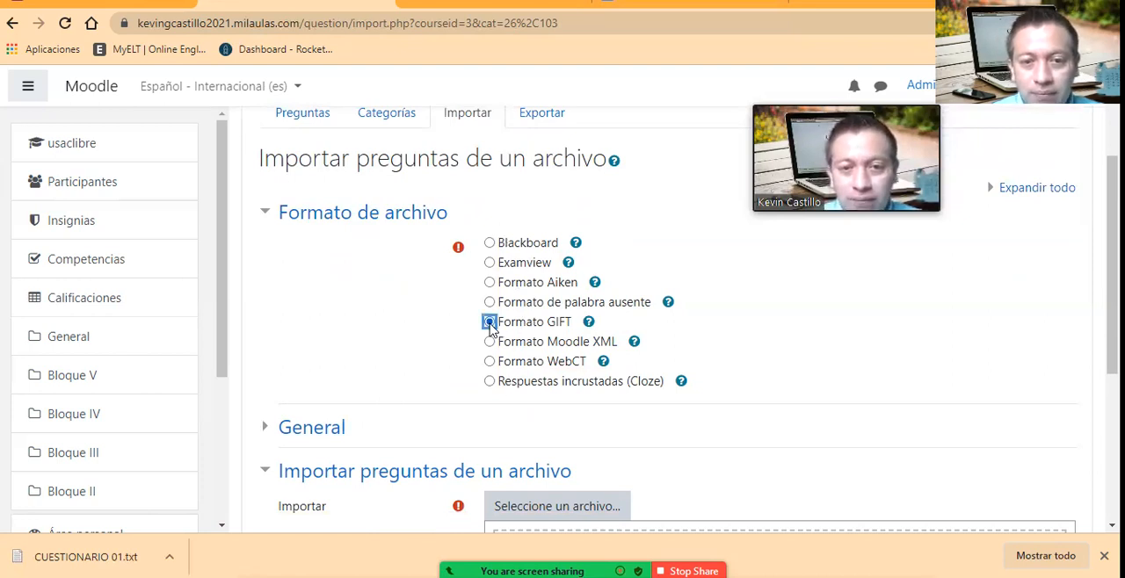
# Step: Attach the downloaded file CUESTIONARIO 01.txt to the import form and import its questions
pyautogui.scroll(-2, 703, 330)
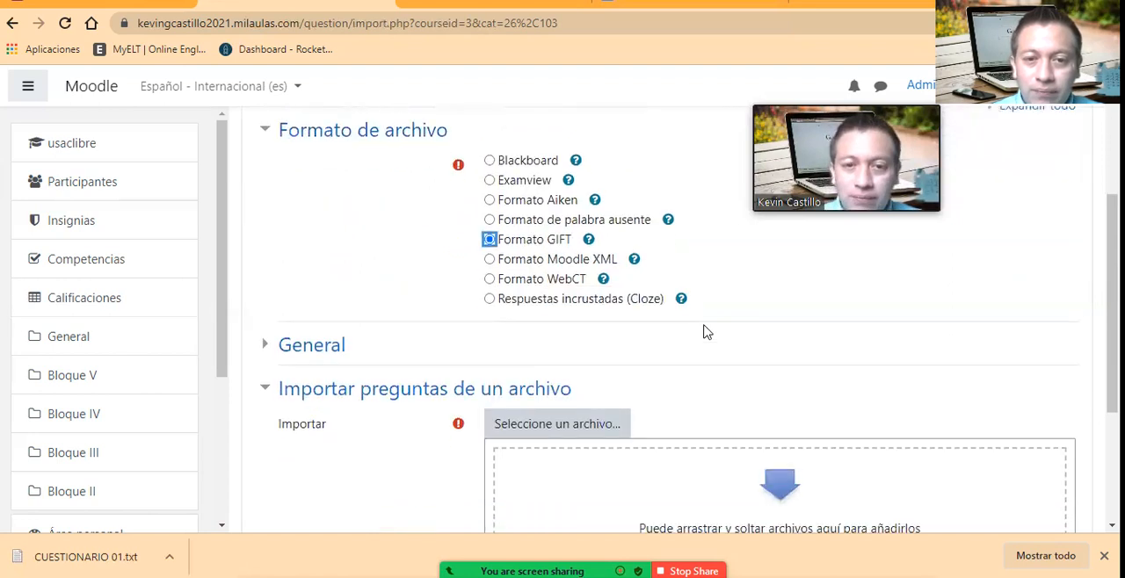
pyautogui.moveTo(86, 556); pyautogui.dragTo(611, 407)
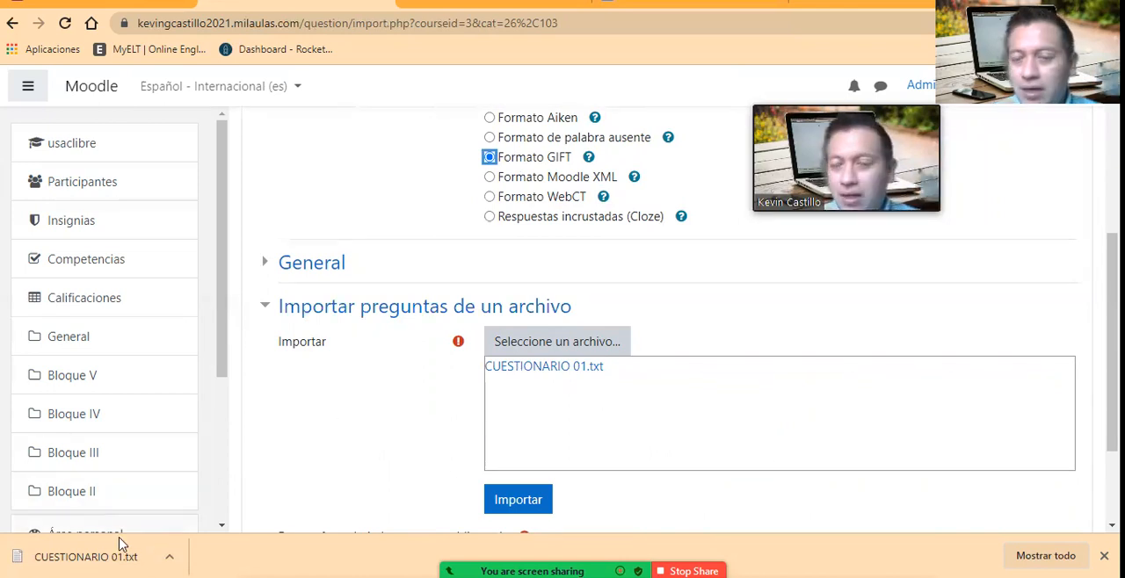
pyautogui.scroll(-1, 554, 404)
pyautogui.click(515, 419)
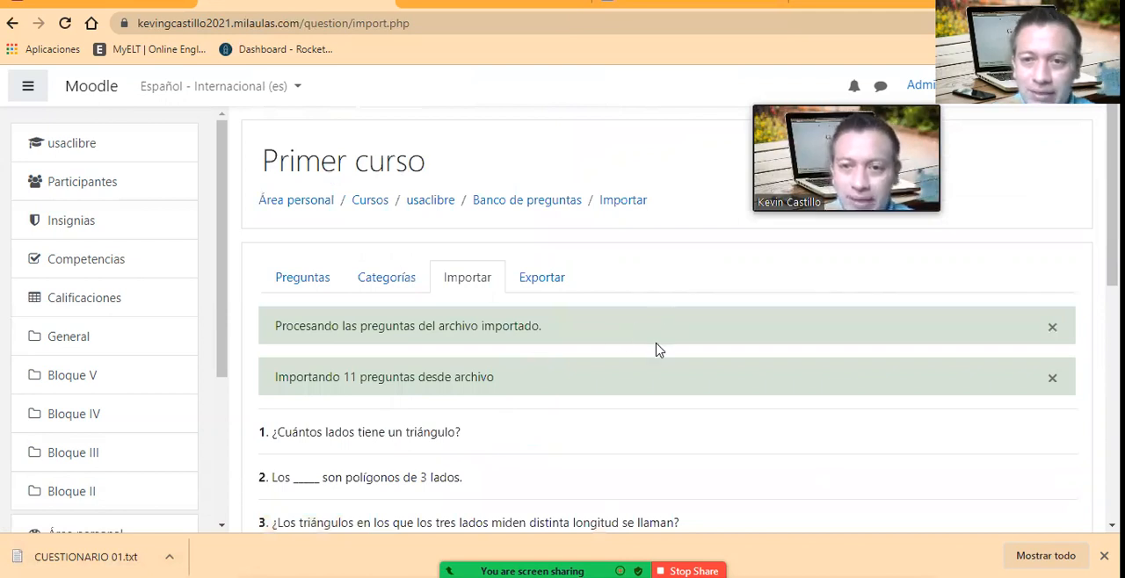
# Step: Review the list of questions imported from the file, from the first to the last
pyautogui.scroll(-1, 659, 347)
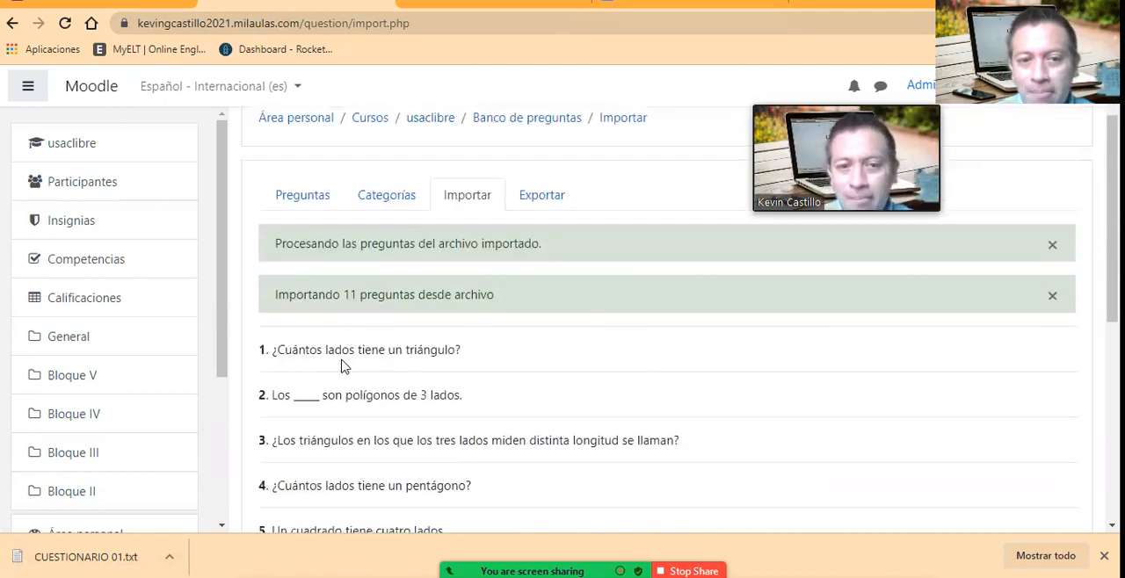
pyautogui.scroll(-1, 281, 366)
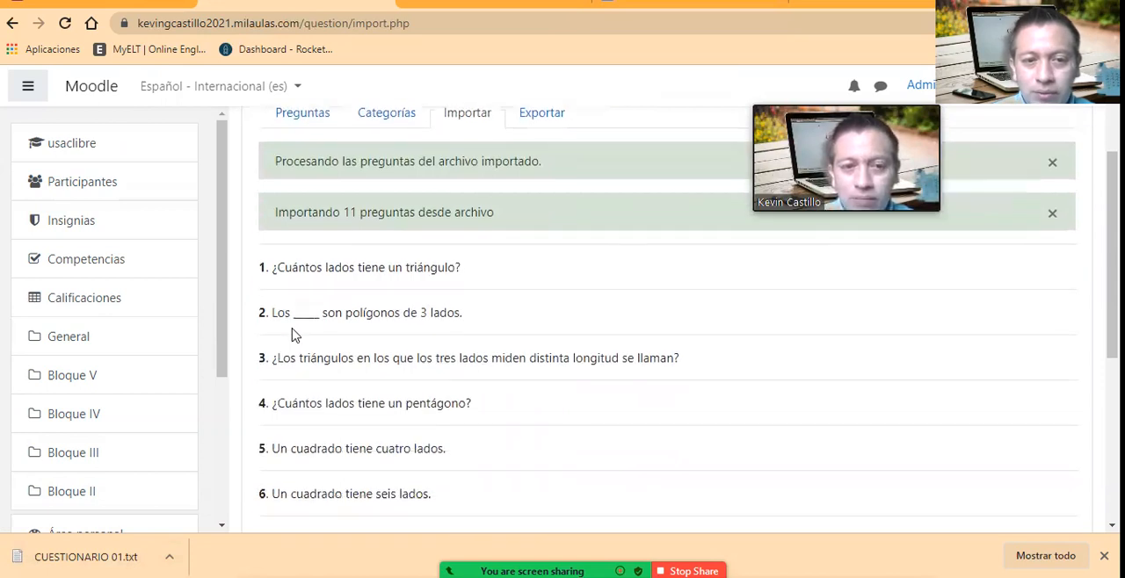
pyautogui.scroll(-2, 295, 351)
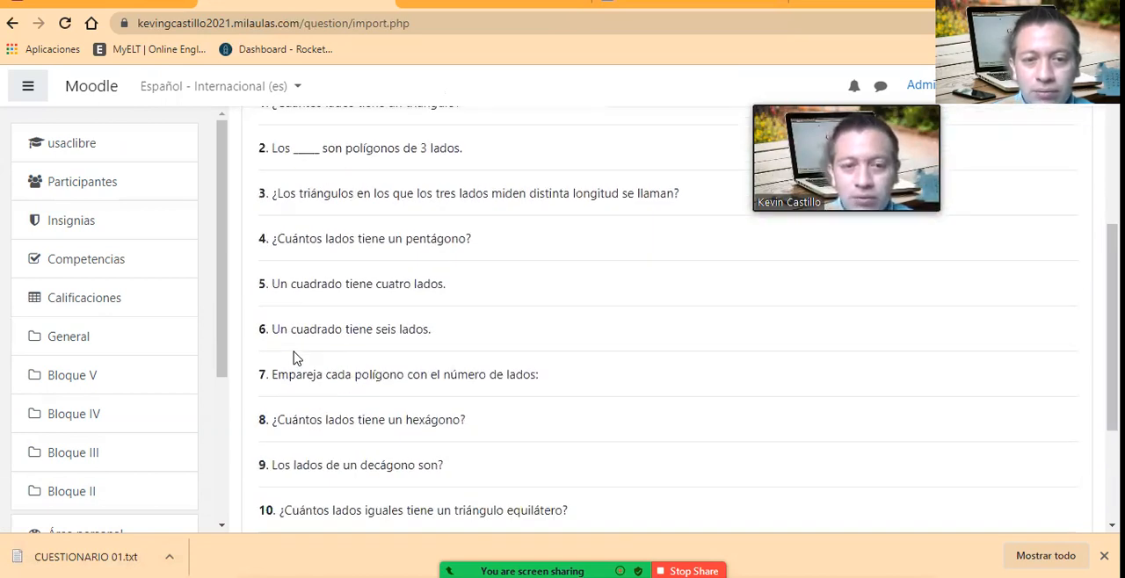
pyautogui.scroll(-3, 296, 359)
pyautogui.scroll(2, 368, 359)
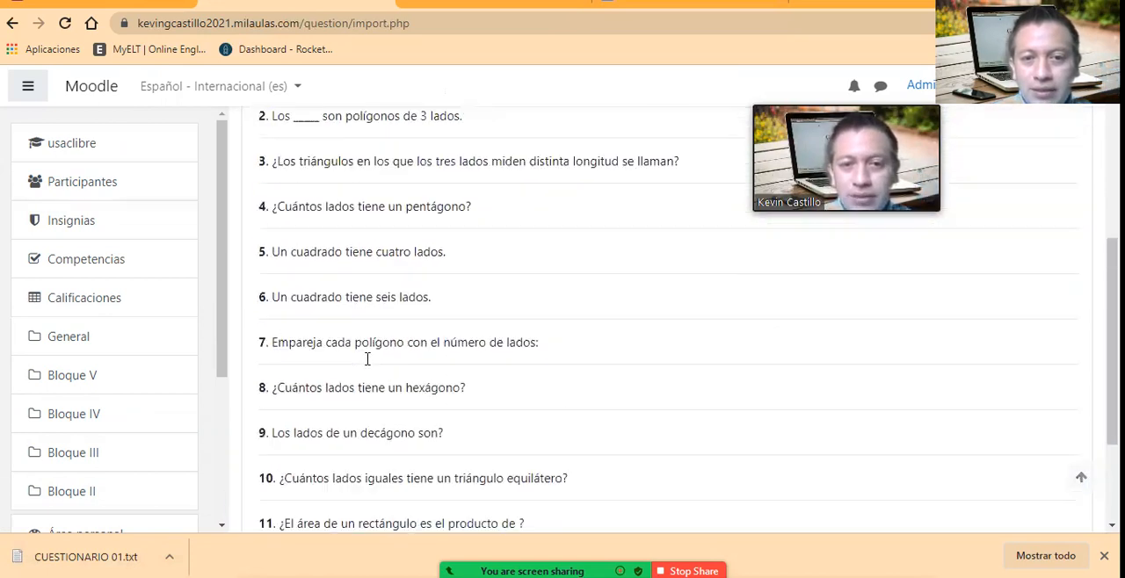
pyautogui.scroll(4, 368, 358)
pyautogui.scroll(-2, 367, 360)
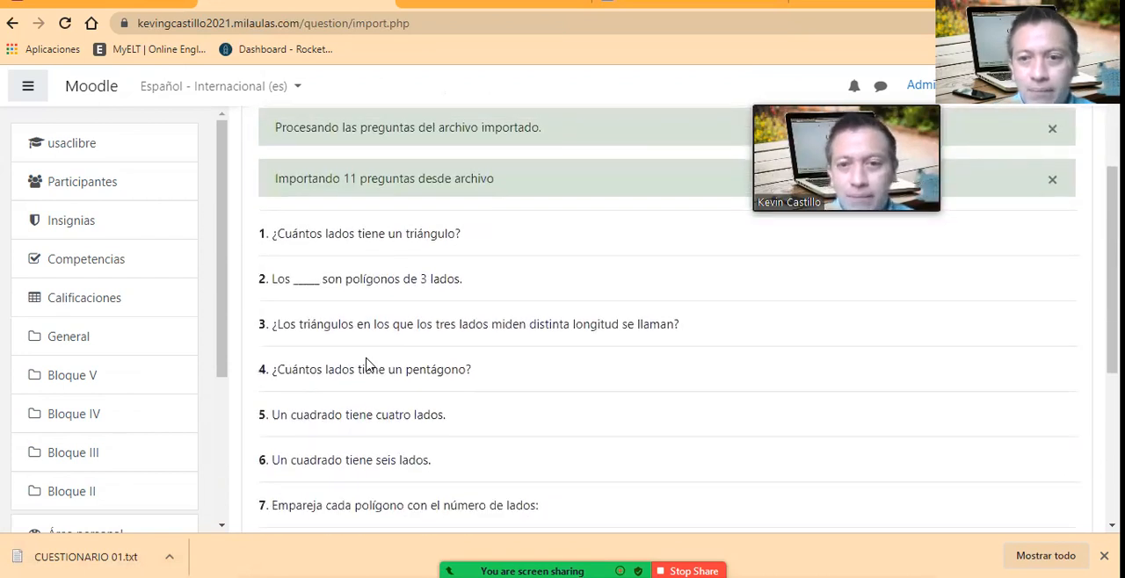
pyautogui.scroll(-1, 390, 371)
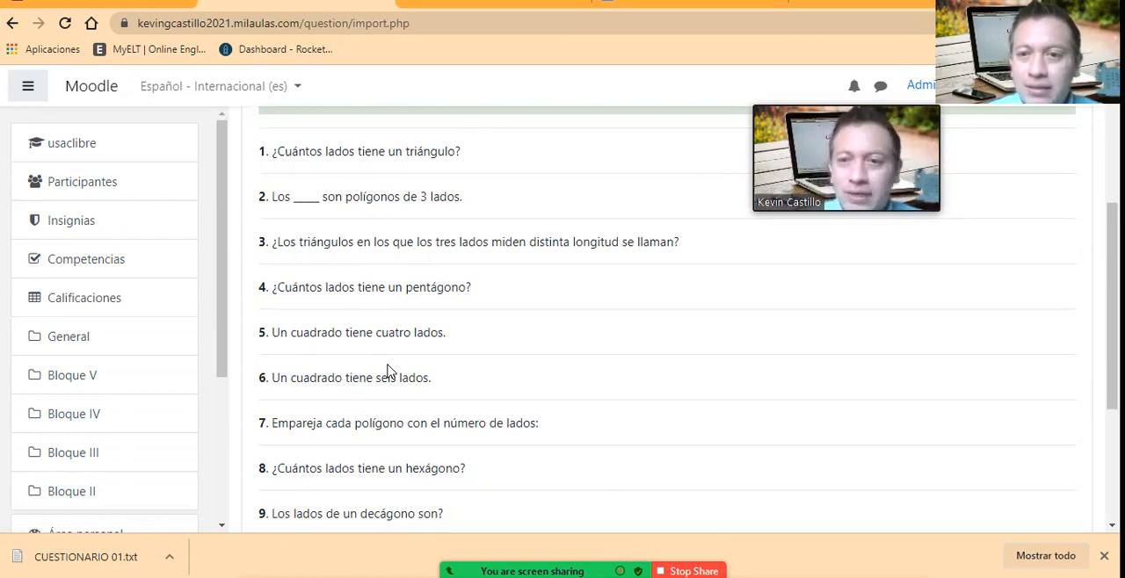
pyautogui.scroll(-3, 479, 391)
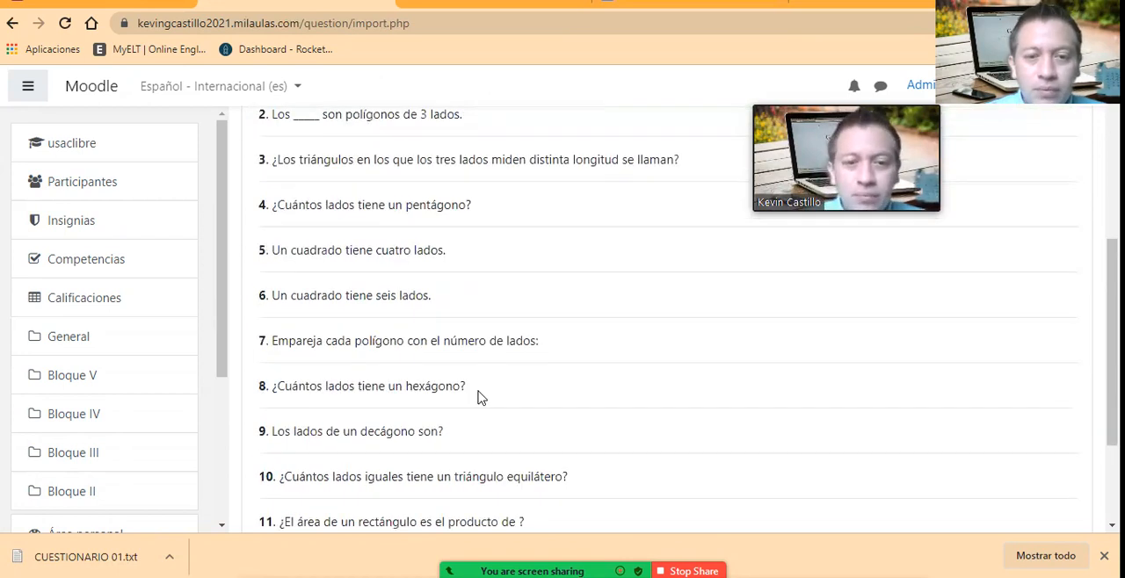
pyautogui.scroll(4, 554, 384)
pyautogui.scroll(2, 554, 383)
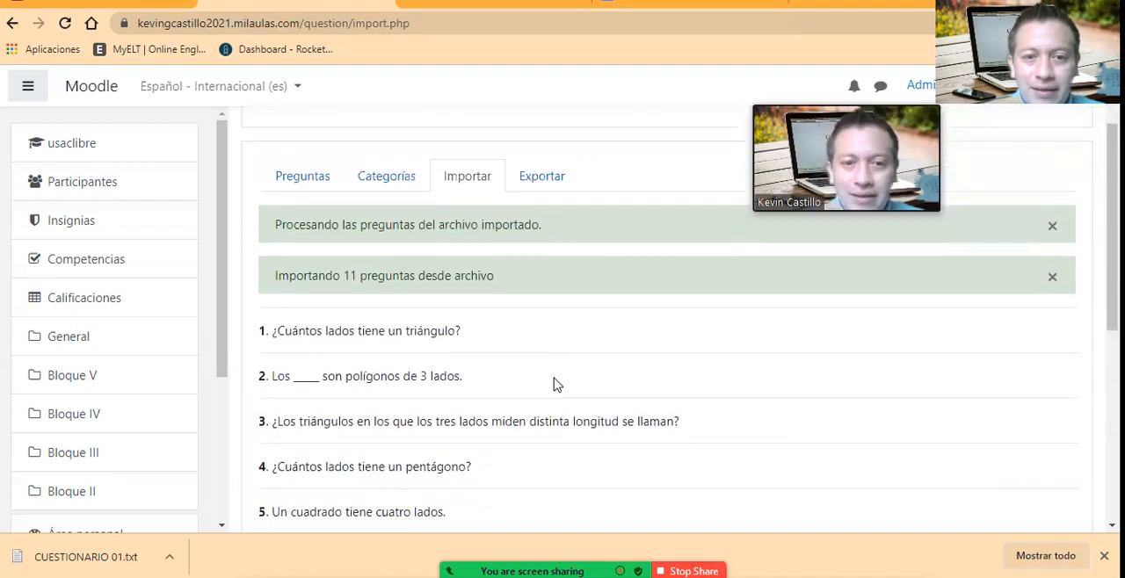
# Step: Continue from the import results to the question bank and look through the questions in preguntas_moodle
pyautogui.scroll(-4, 554, 383)
pyautogui.click(664, 479)
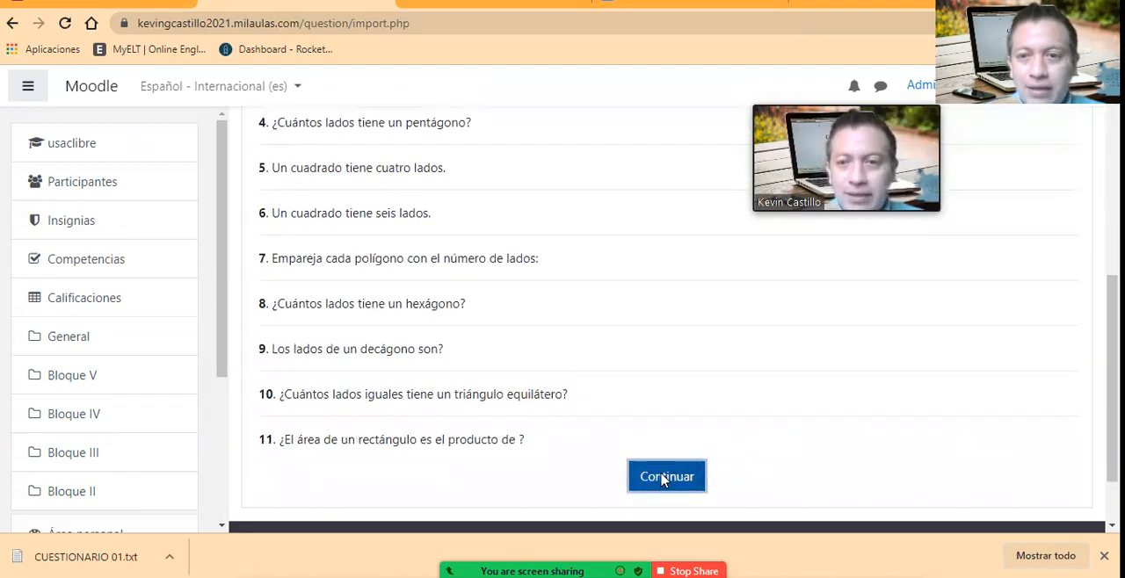
pyautogui.scroll(-2, 540, 415)
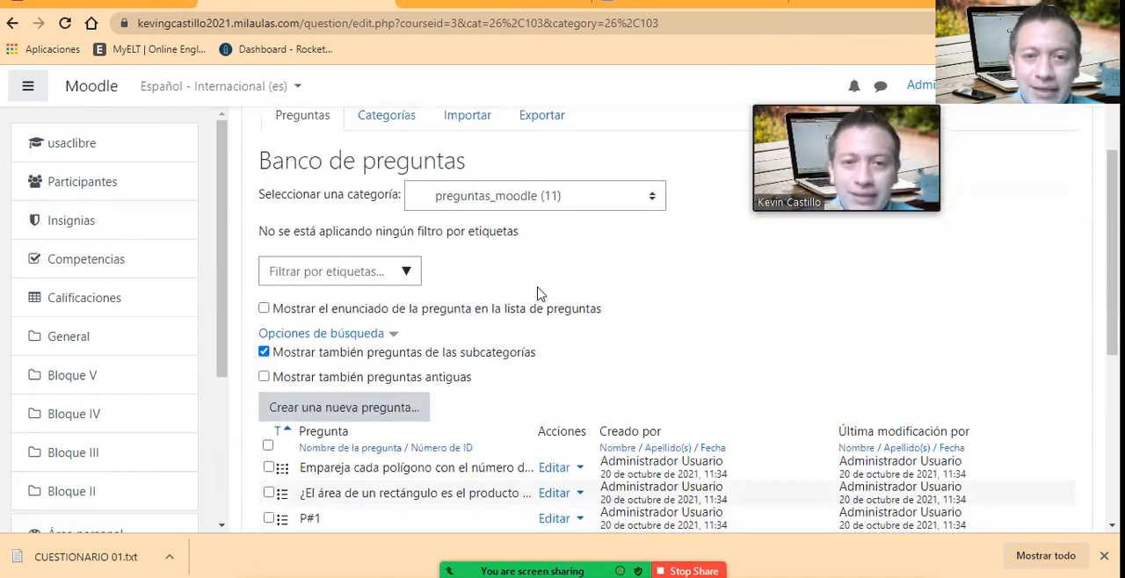
pyautogui.scroll(1, 549, 306)
pyautogui.scroll(-5, 570, 416)
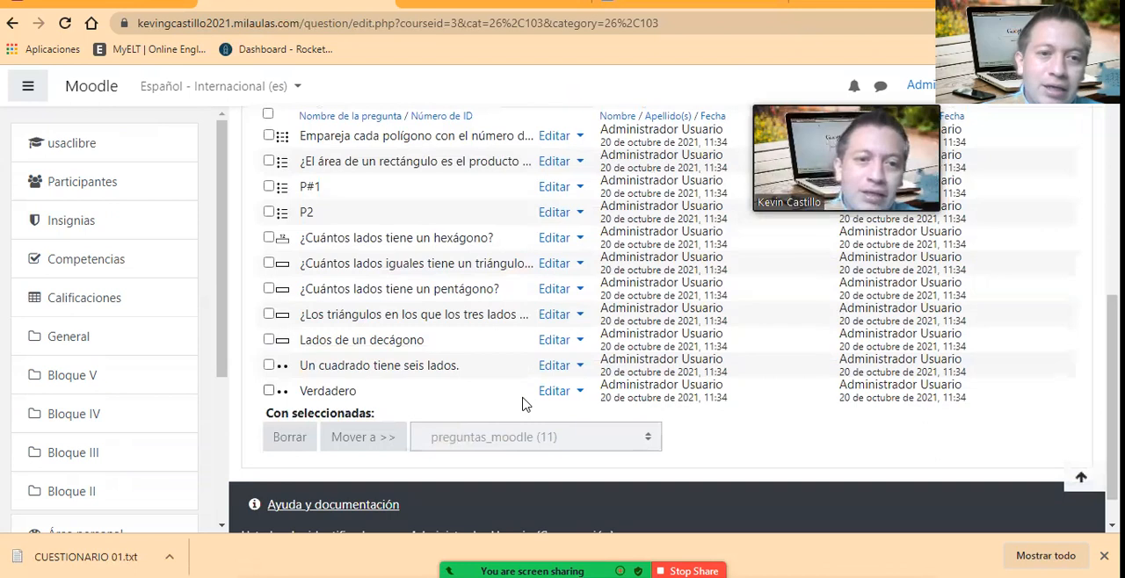
pyautogui.scroll(1, 525, 404)
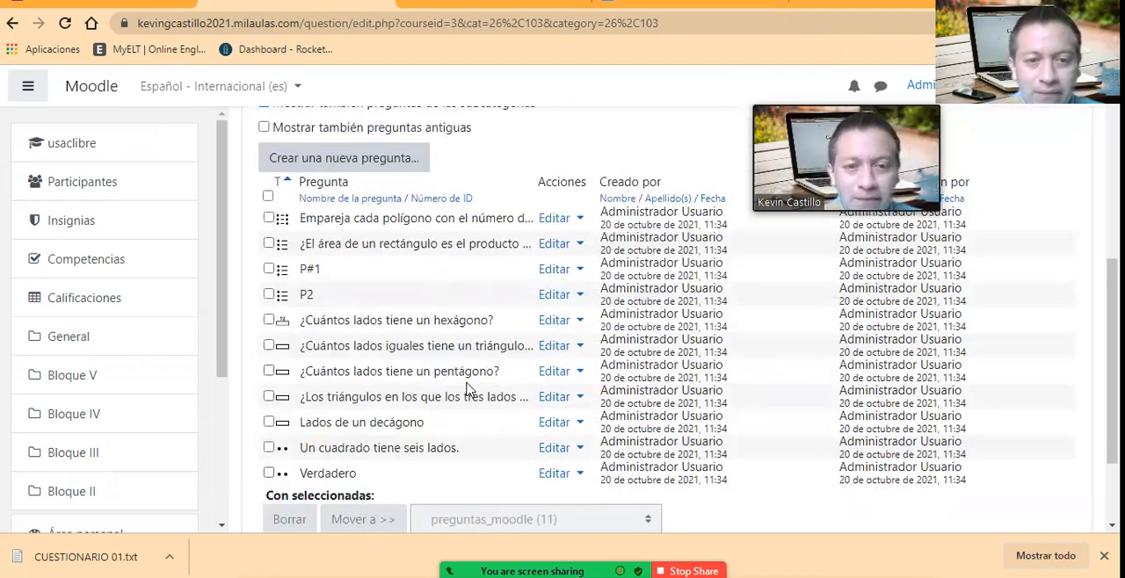
# Step: Open a preview of the matching question about pairing each polygon with its number of sides
pyautogui.scroll(-1, 470, 391)
pyautogui.scroll(1, 470, 421)
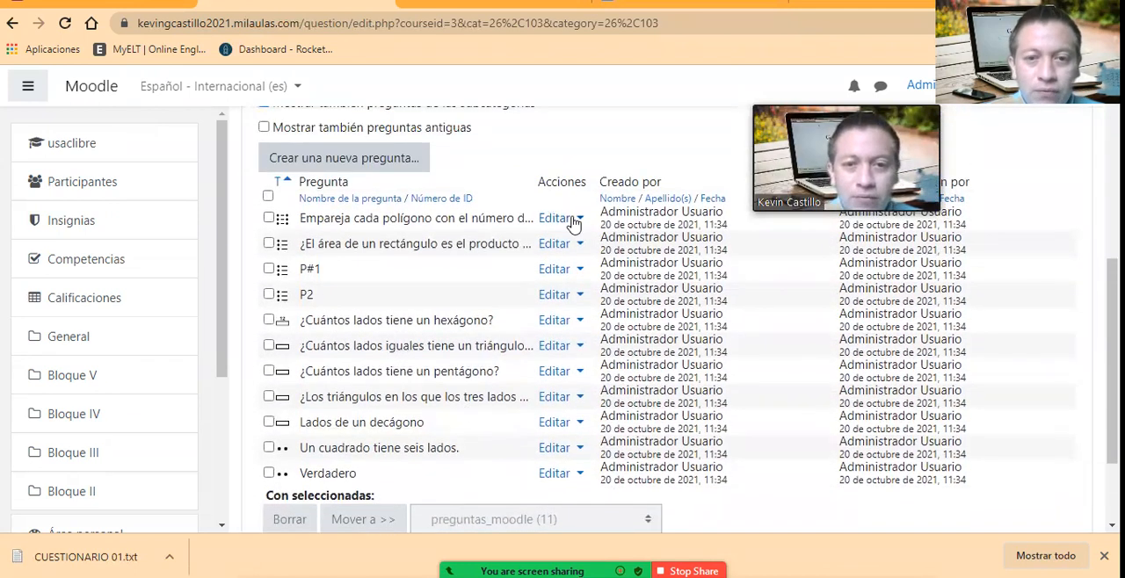
pyautogui.click(573, 219)
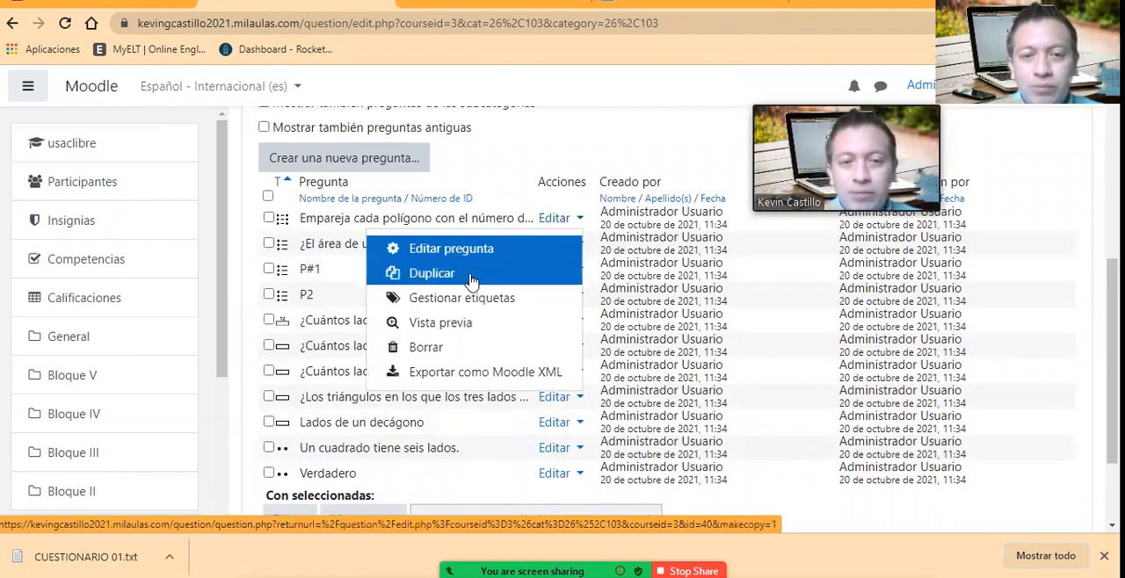
pyautogui.click(460, 332)
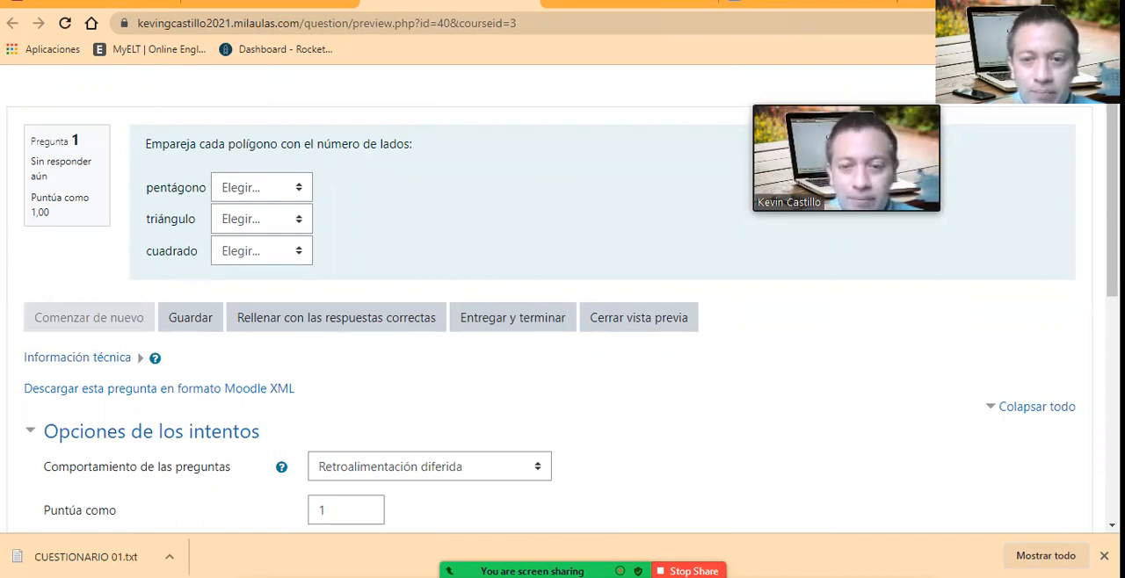
# Step: Switch to the questionnaire text file in Notepad and examine the matching question's GIFT syntax, including its answer pairs and enclosing braces
pyautogui.click(591, 576)
pyautogui.click(490, 263)
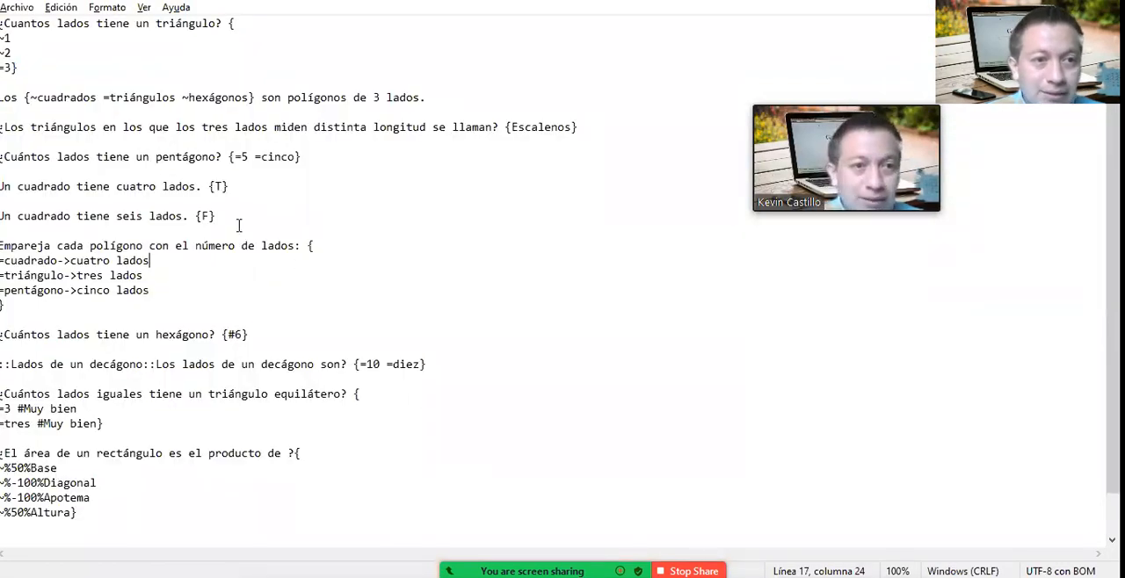
pyautogui.click(26, 98)
pyautogui.click(165, 290)
pyautogui.hotkey('shift', 'Home')
pyautogui.hotkey('shift', 'Up')
pyautogui.hotkey('shift', 'Up')
pyautogui.hotkey('shift', 'Up')
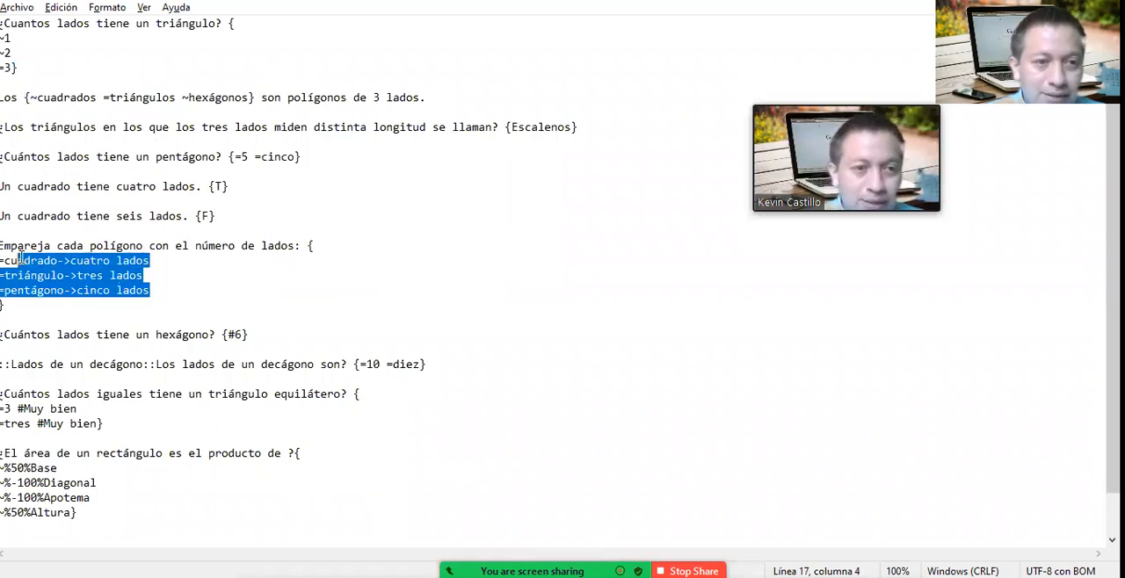
pyautogui.click(78, 247)
pyautogui.click(309, 256)
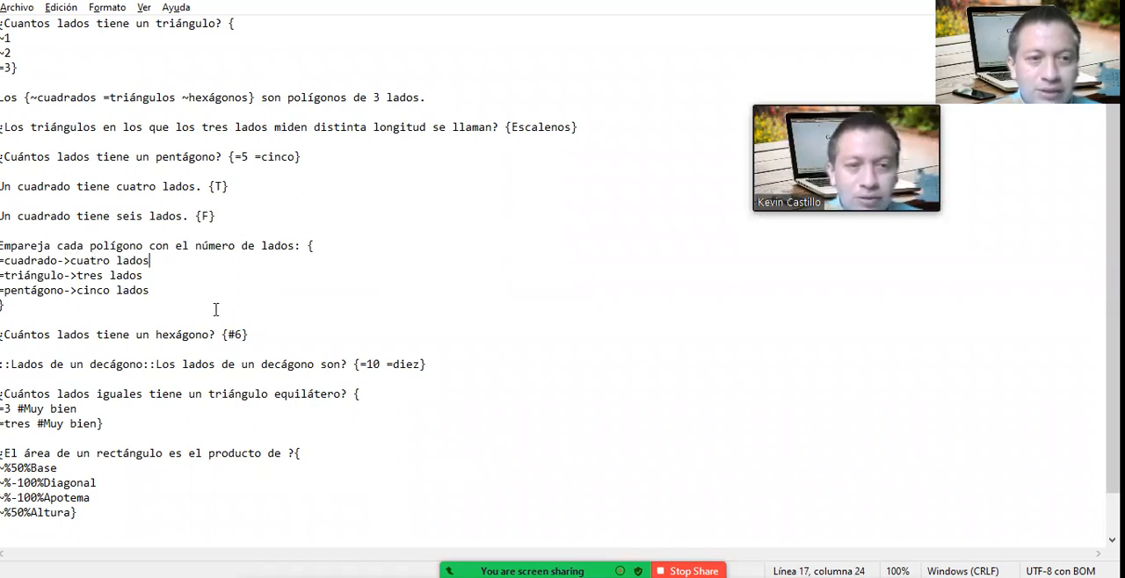
pyautogui.moveTo(168, 301); pyautogui.dragTo(21, 249)
pyautogui.click(179, 274)
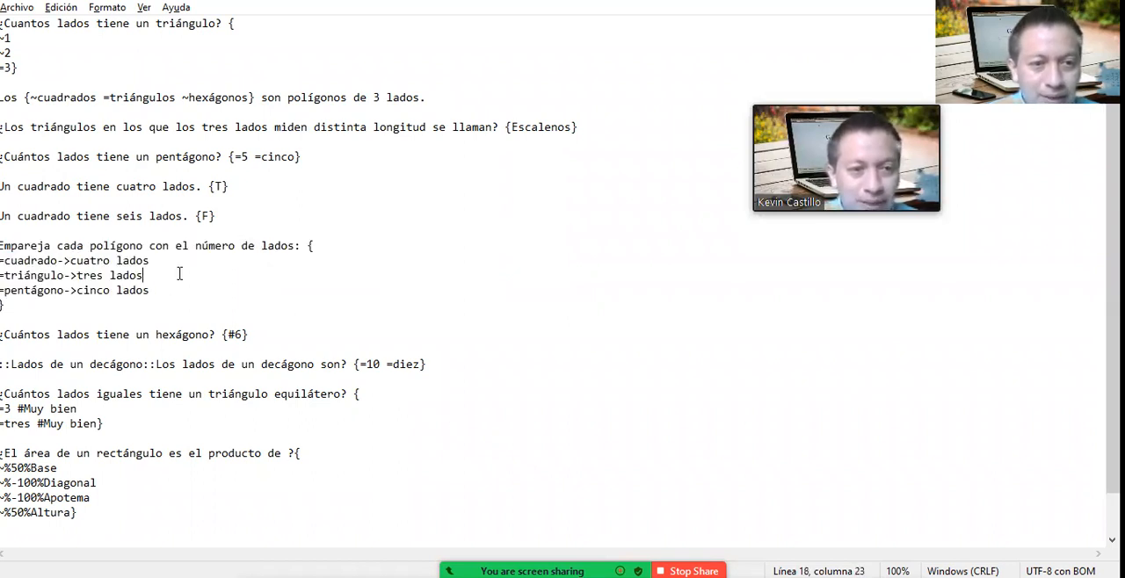
pyautogui.moveTo(307, 247); pyautogui.dragTo(318, 248)
pyautogui.click(23, 306)
pyautogui.click(62, 303)
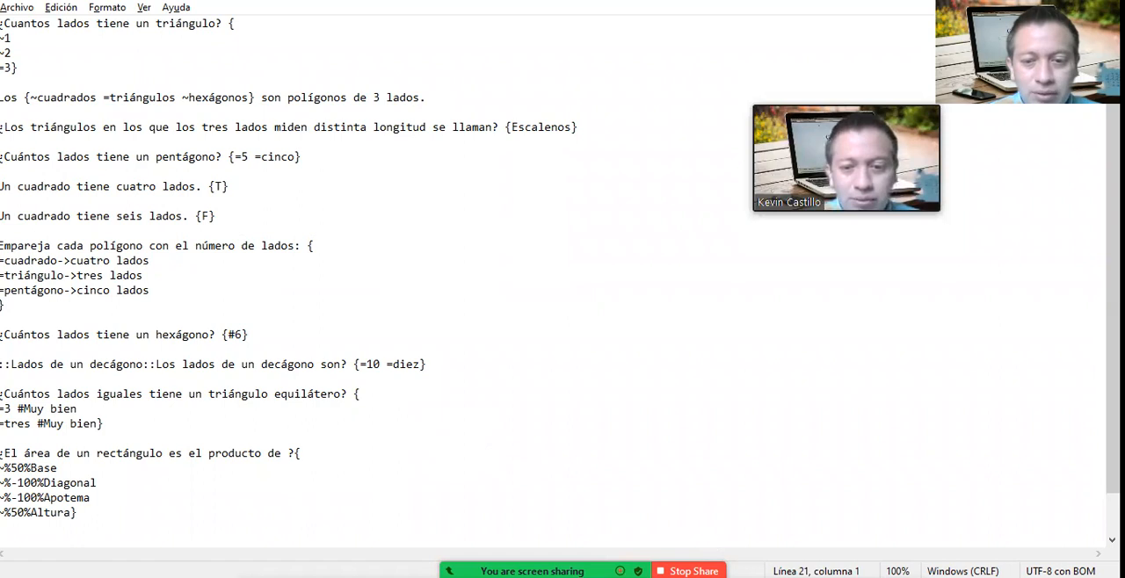
# Step: Back in the browser preview, match pentágono with cinco lados, triángulo with tres lados and cuadrado with cuatro lados, submit, and close the preview
pyautogui.moveTo(758, 577)
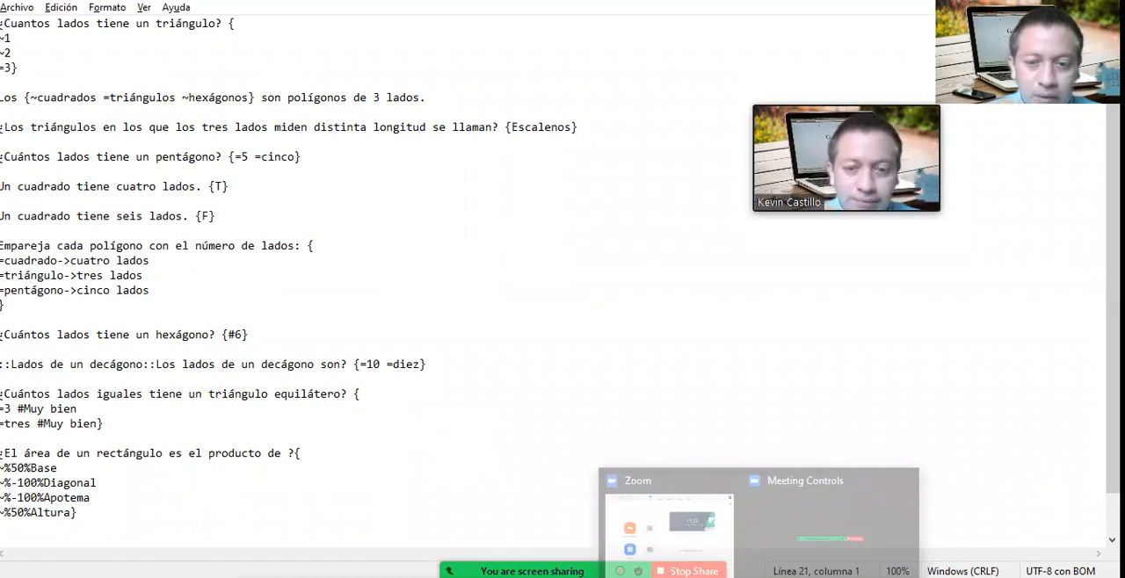
pyautogui.moveTo(695, 577)
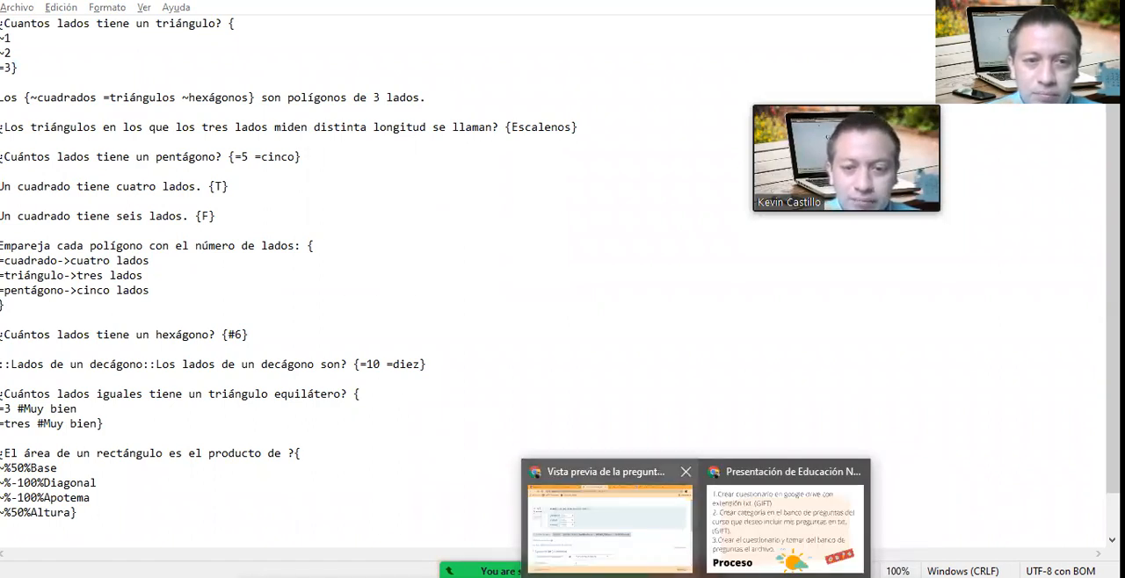
pyautogui.click(609, 523)
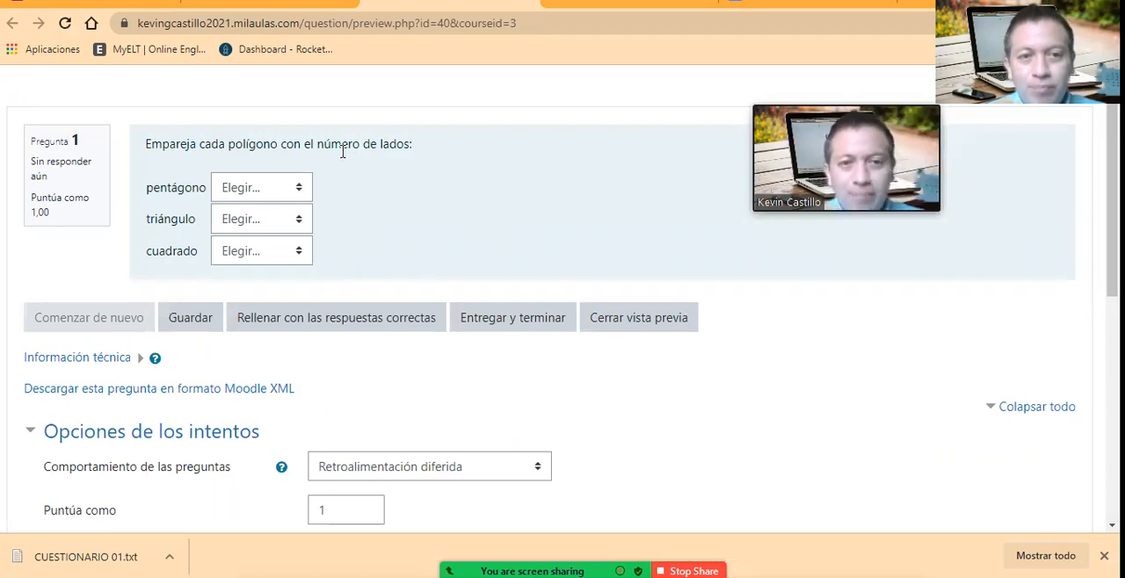
pyautogui.click(295, 194)
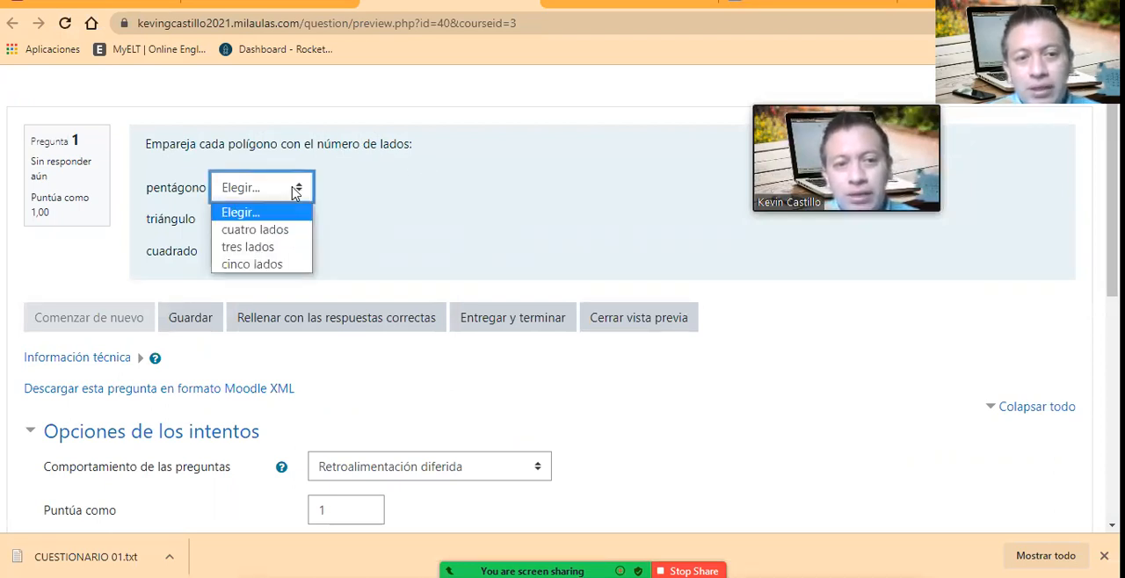
pyautogui.click(281, 269)
pyautogui.click(302, 221)
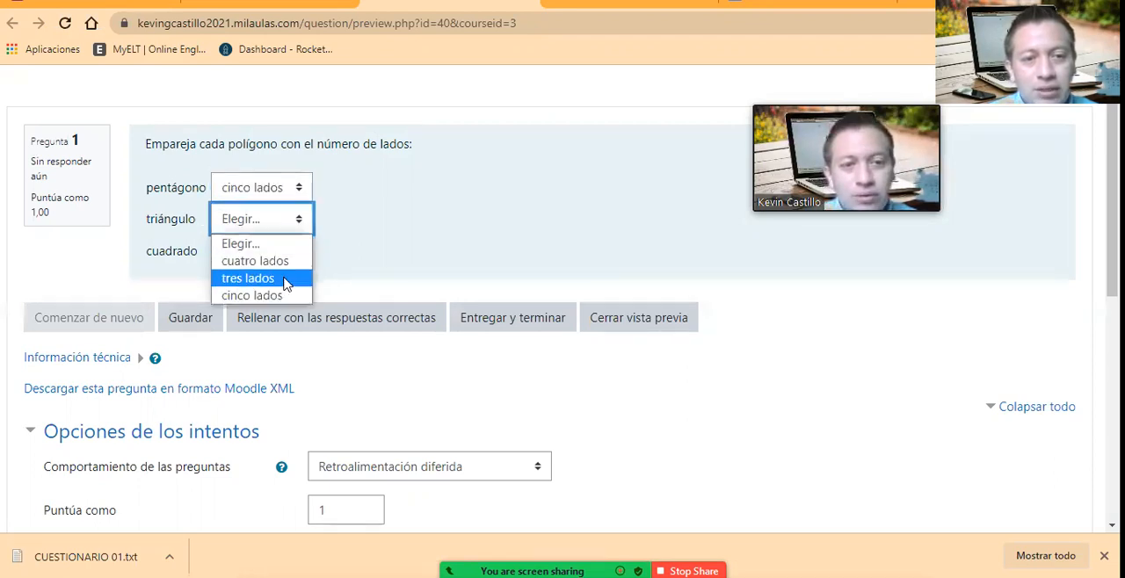
pyautogui.click(285, 279)
pyautogui.click(283, 291)
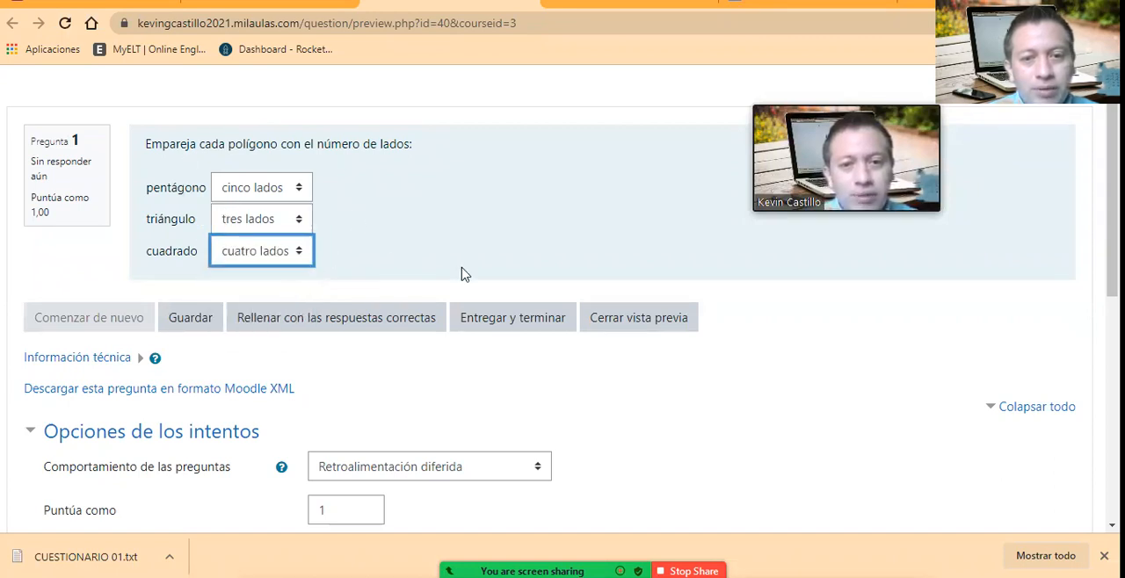
pyautogui.click(494, 327)
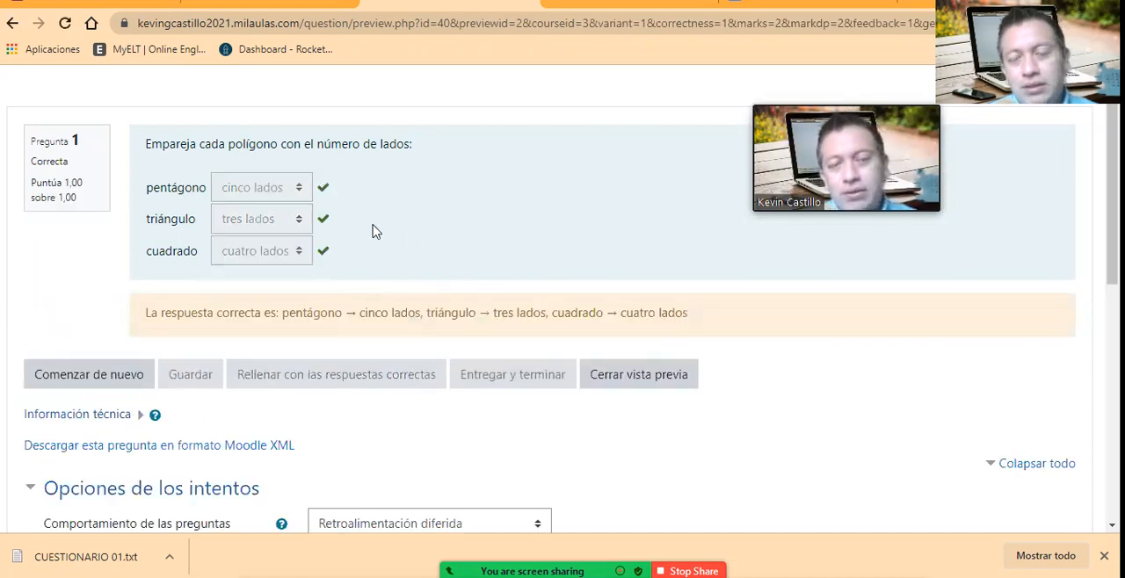
pyautogui.click(655, 392)
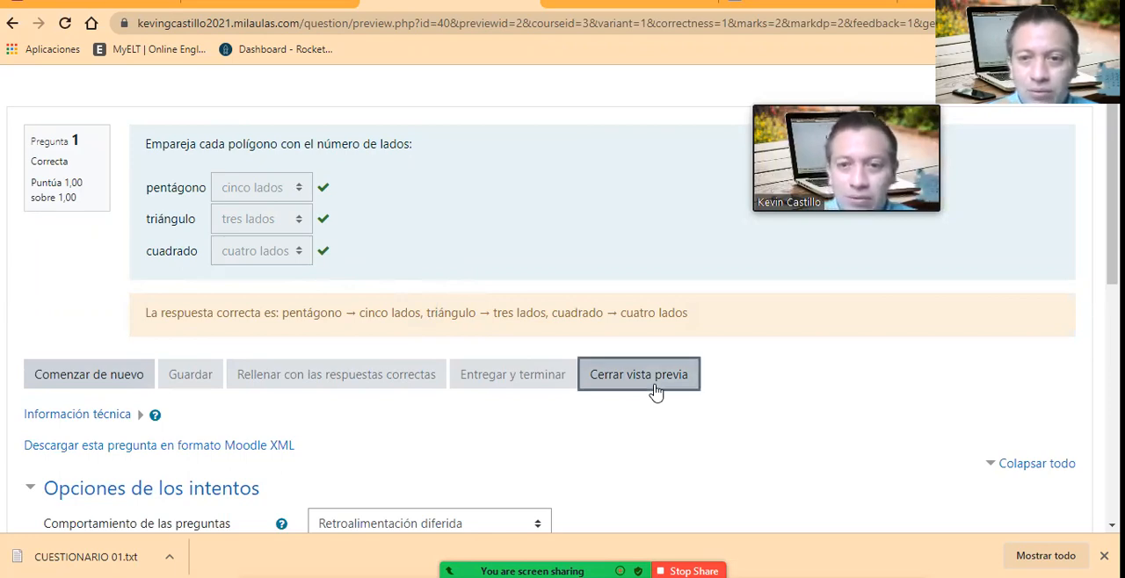
# Step: Open a preview of the true/false question "Un cuadrado tiene seis lados." from the question bank list
pyautogui.scroll(-3, 497, 376)
pyautogui.scroll(5, 496, 376)
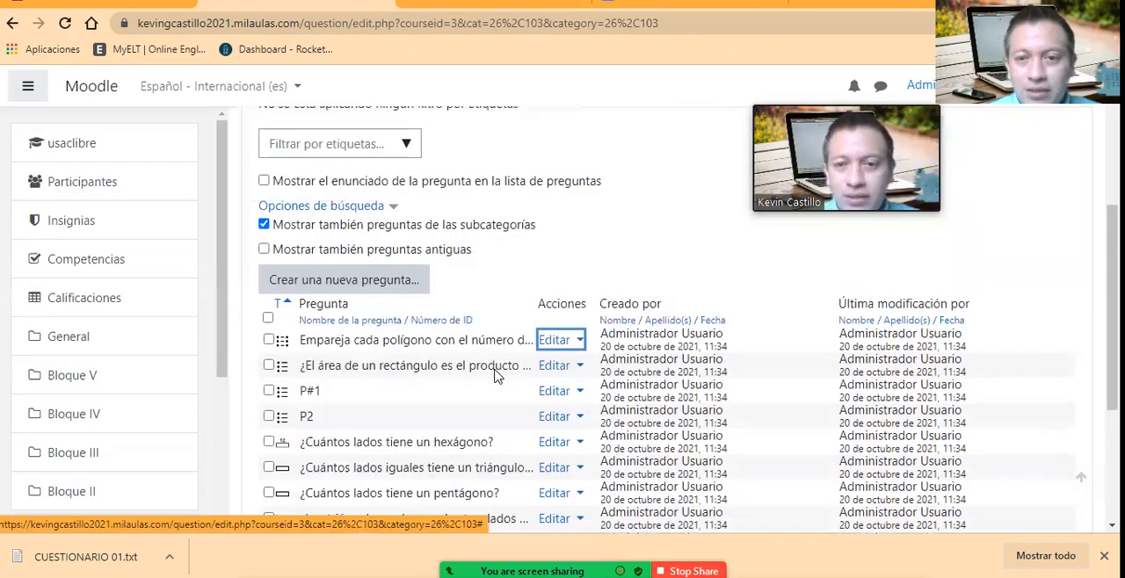
pyautogui.scroll(-5, 316, 290)
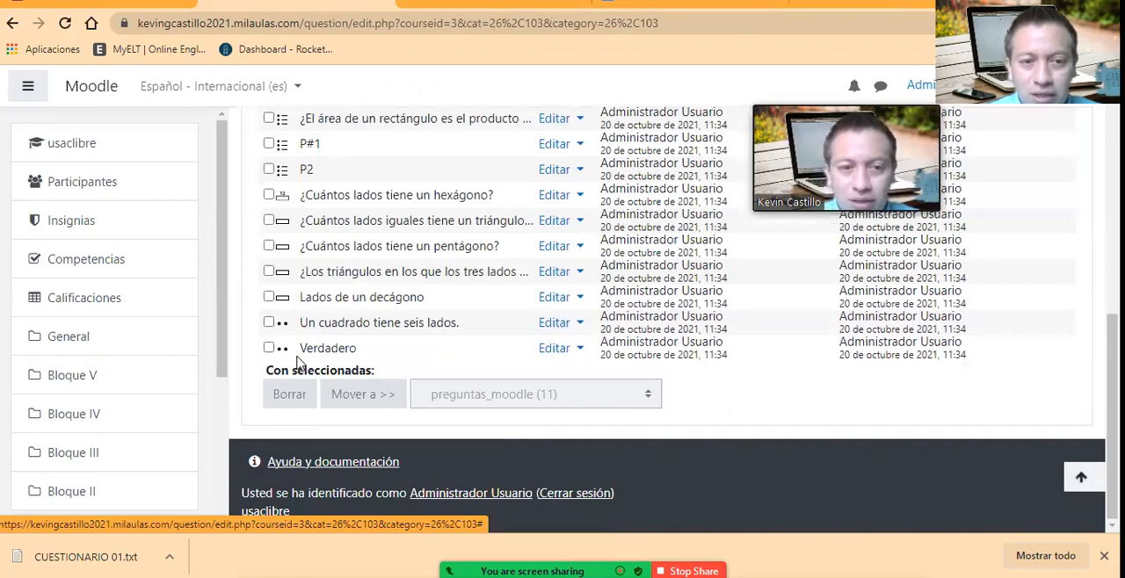
pyautogui.click(557, 323)
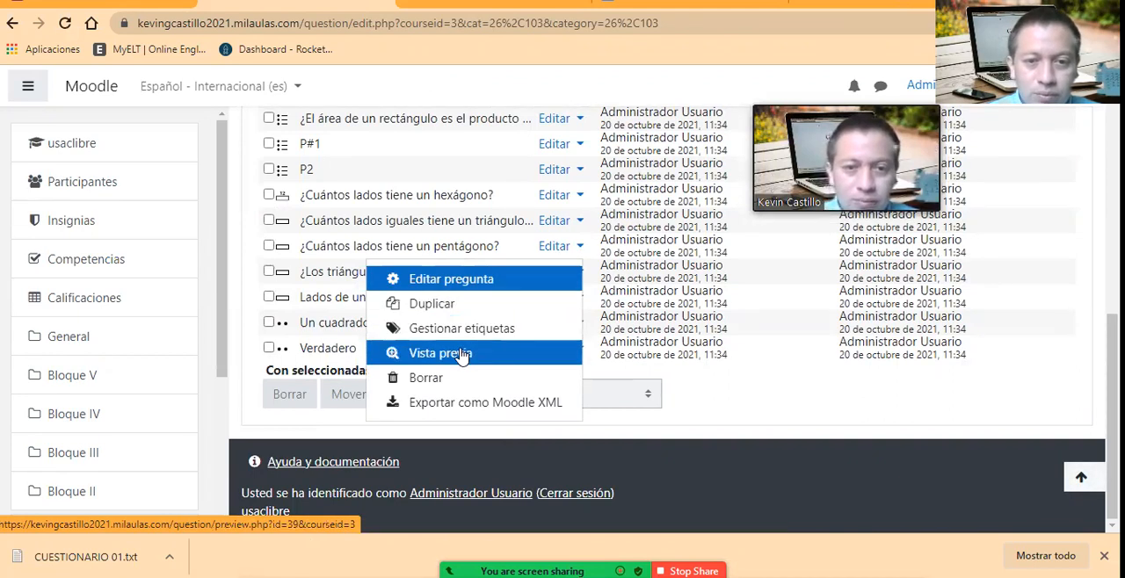
pyautogui.click(461, 353)
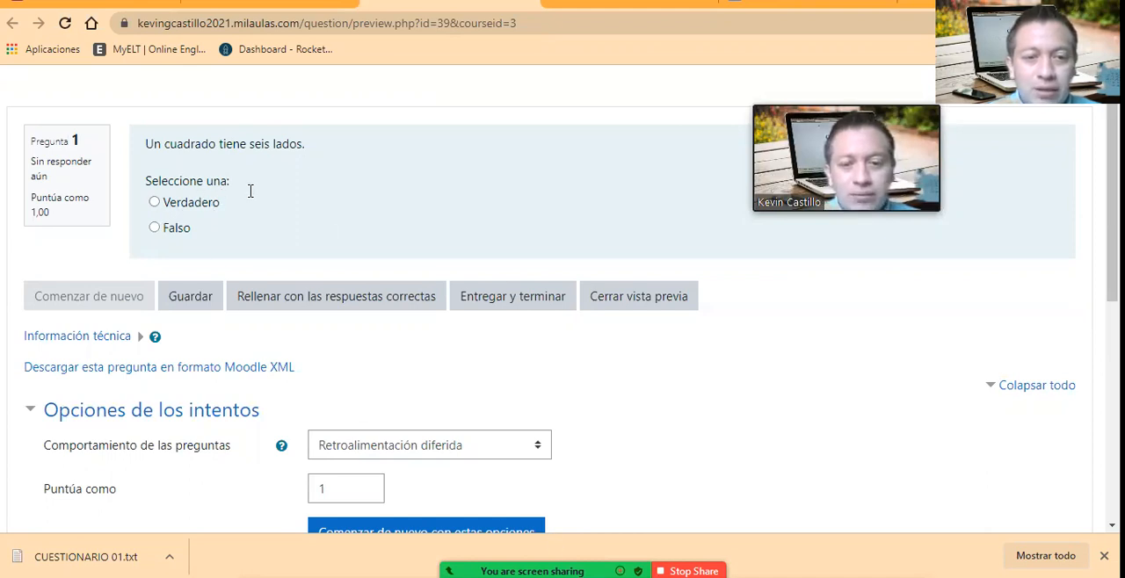
# Step: Check in the Notepad file how the true/false questions are written in GIFT, and return to the browser preview
pyautogui.hotkey('alt', 'Tab')
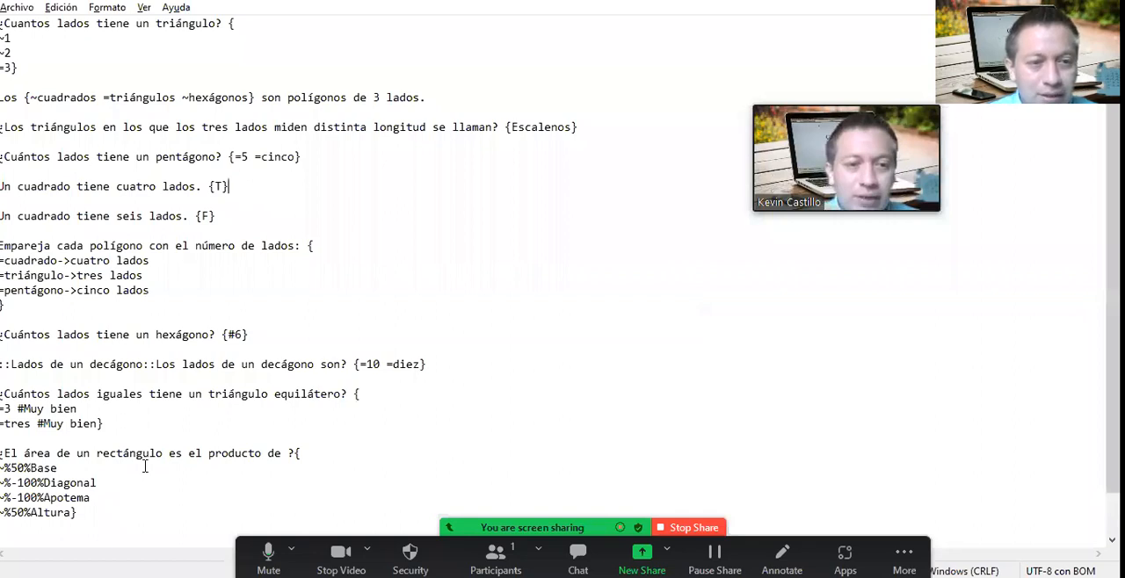
pyautogui.click(145, 468)
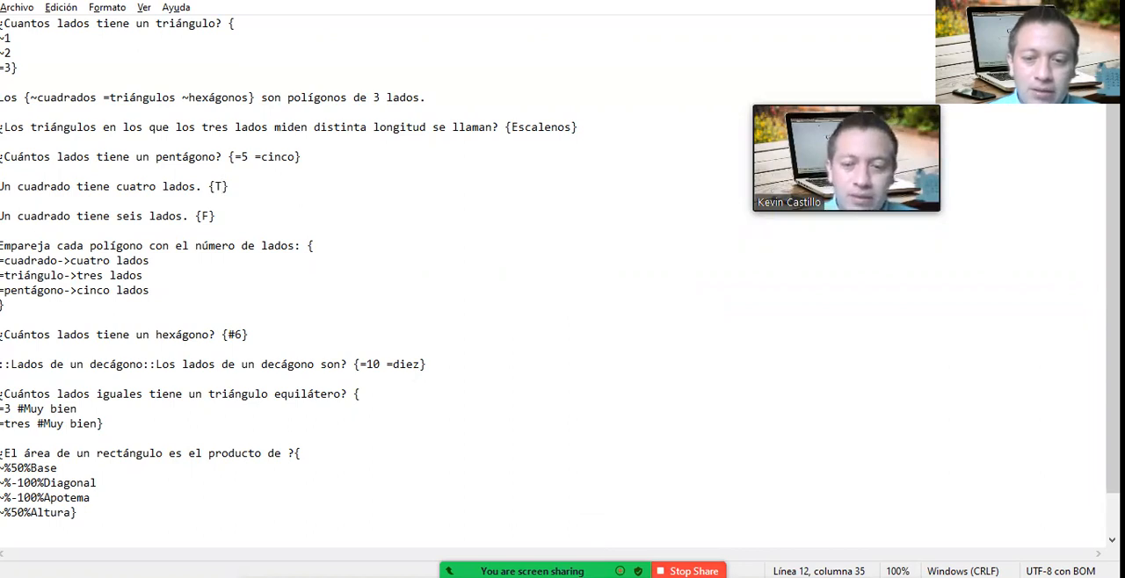
pyautogui.click(641, 514)
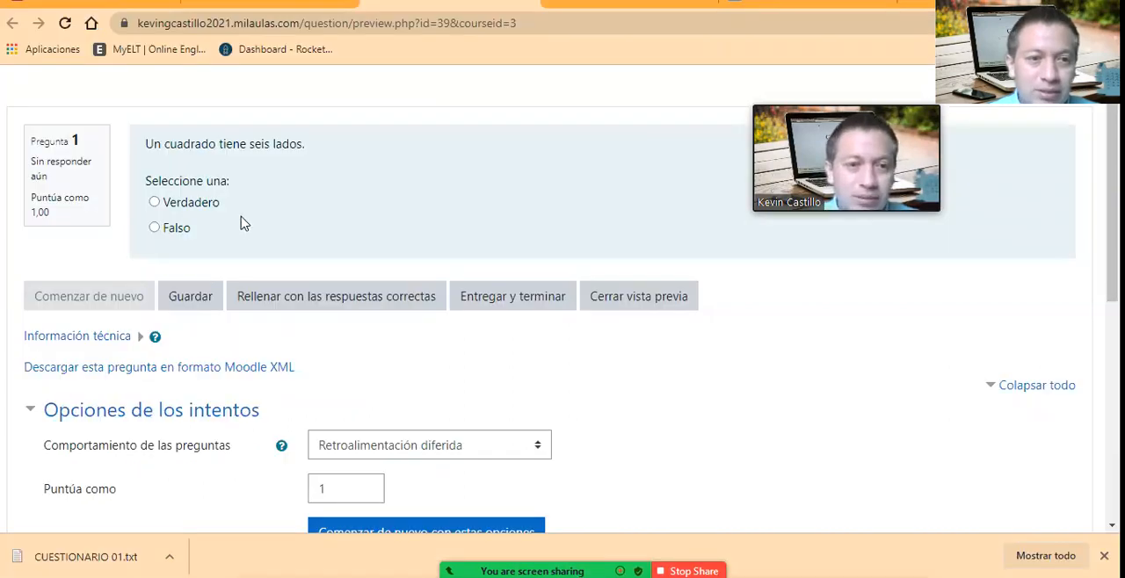
# Step: Answer the true/false question with Verdadero, submit the attempt and close the preview
pyautogui.click(174, 209)
pyautogui.click(562, 303)
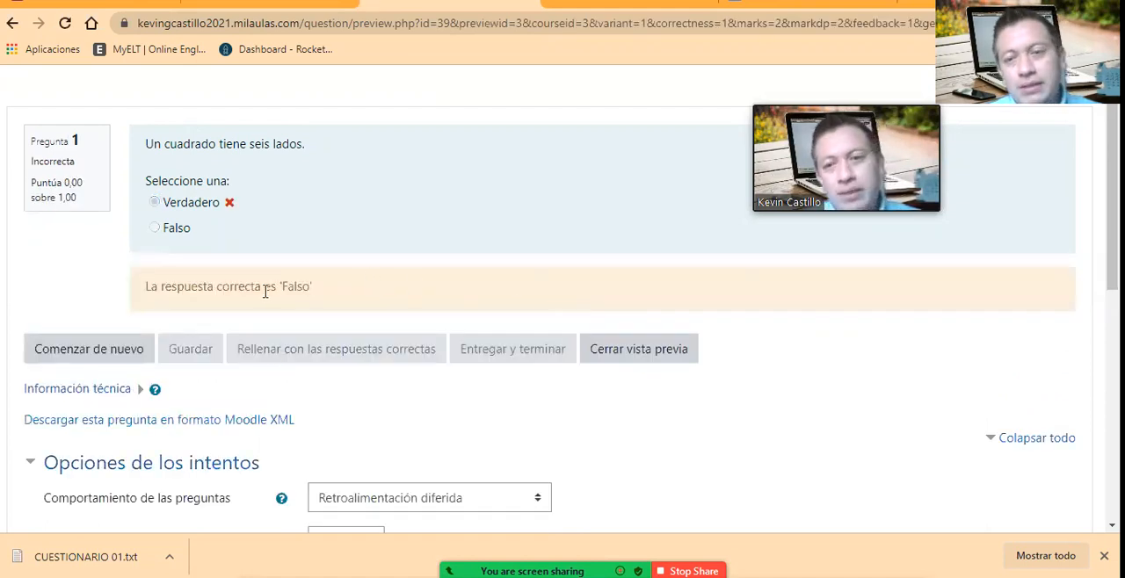
pyautogui.click(686, 368)
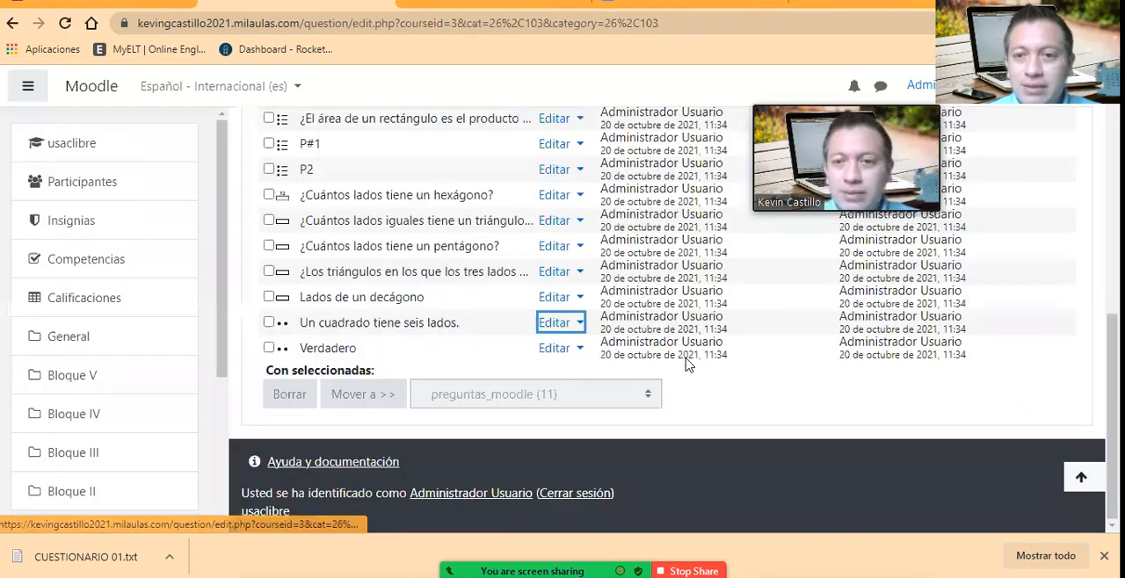
# Step: Switch to the presentation window and review the slide listing the three steps of the process
pyautogui.scroll(10, 424, 304)
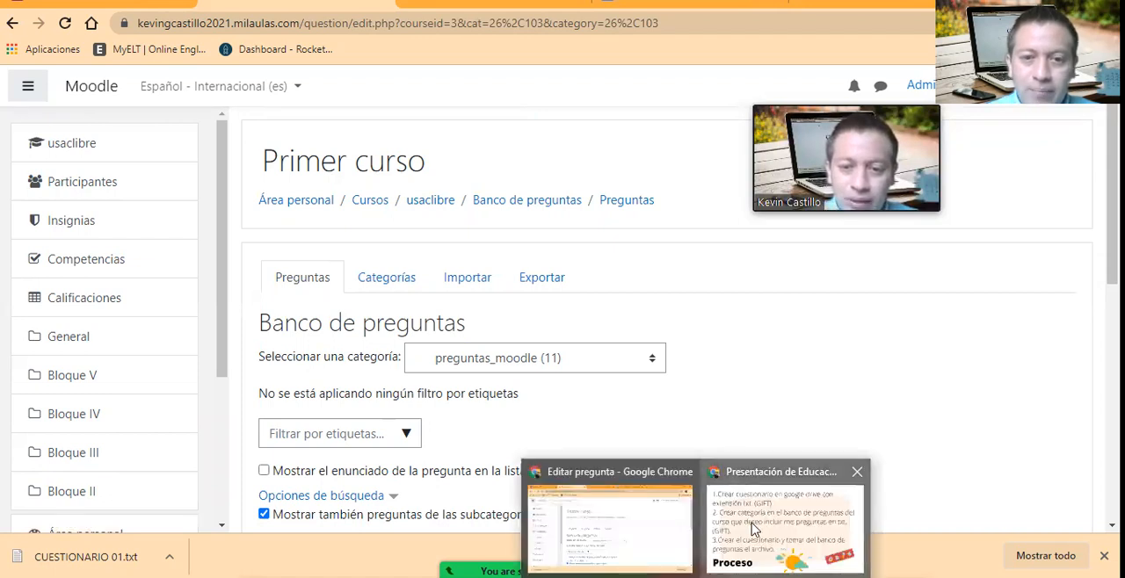
pyautogui.click(753, 460)
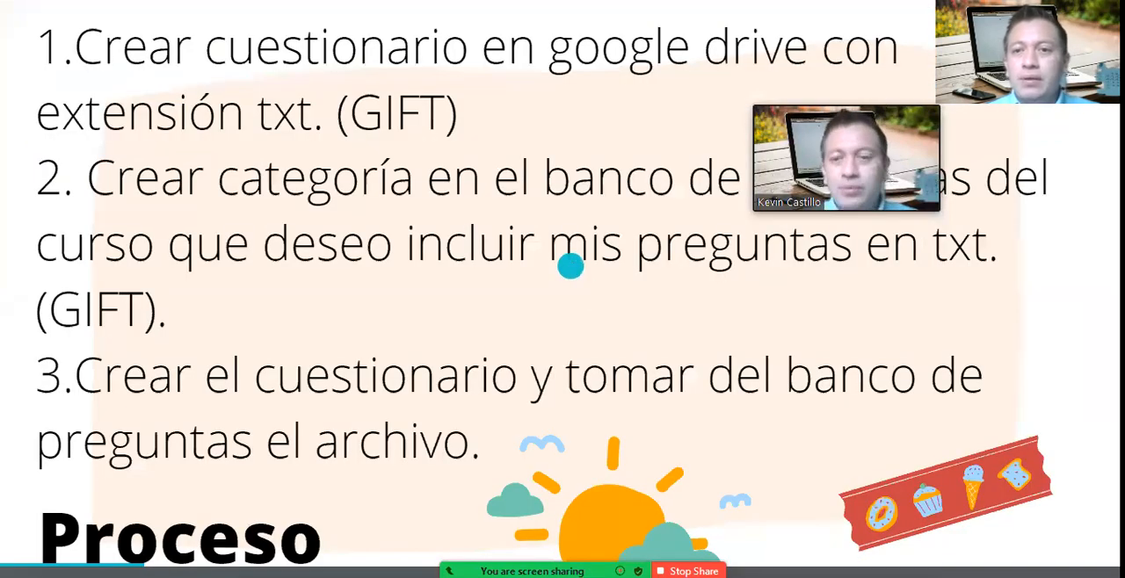
pyautogui.click(299, 76)
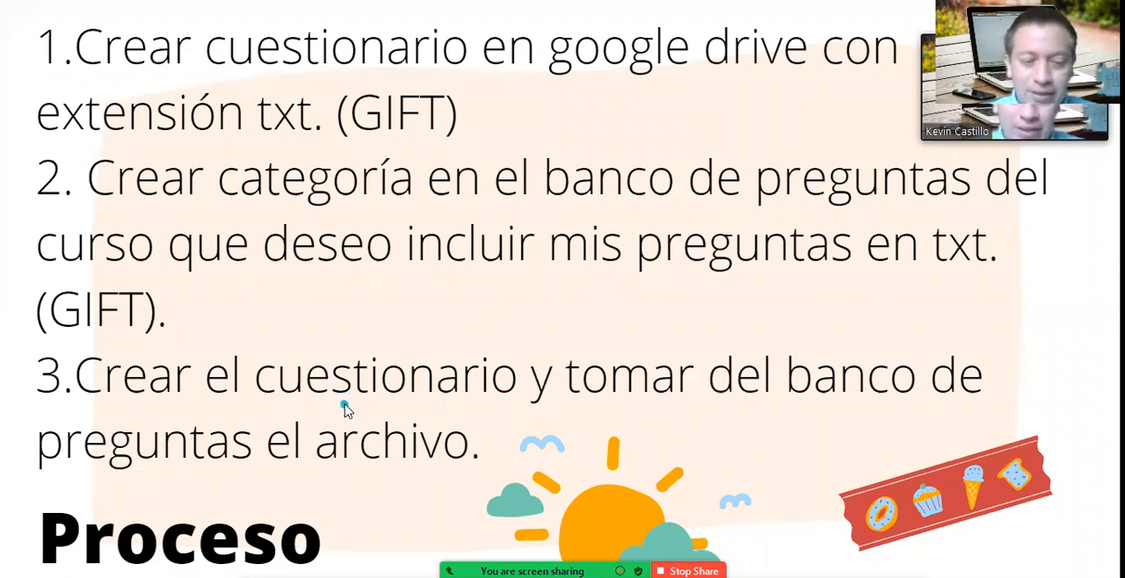
# Step: Return to Moodle, go to the usaclibre course page and turn on editing
pyautogui.hotkey('alt', 'Tab')
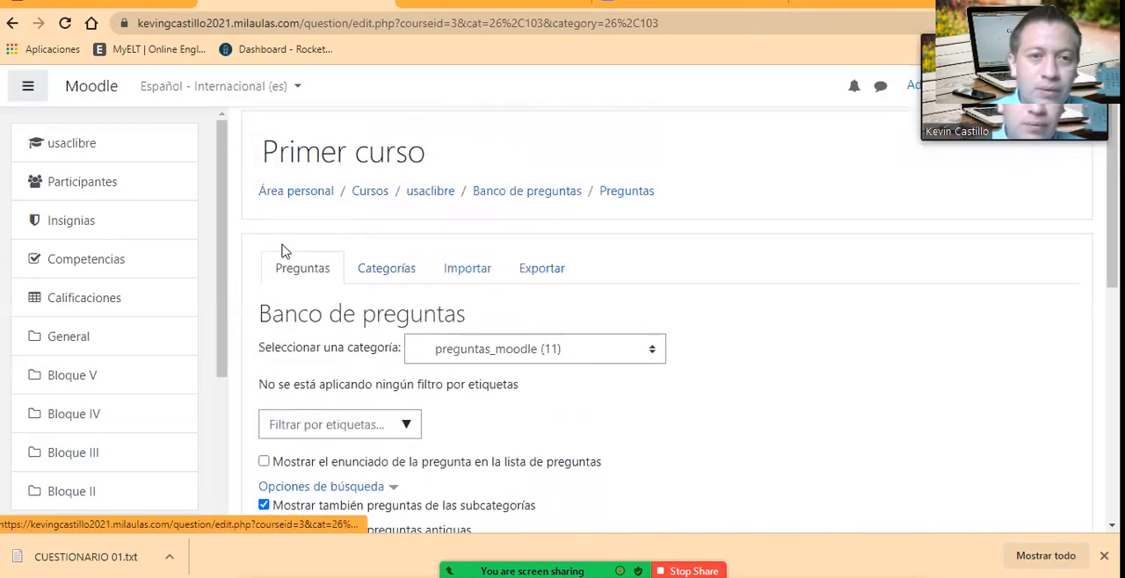
pyautogui.click(431, 201)
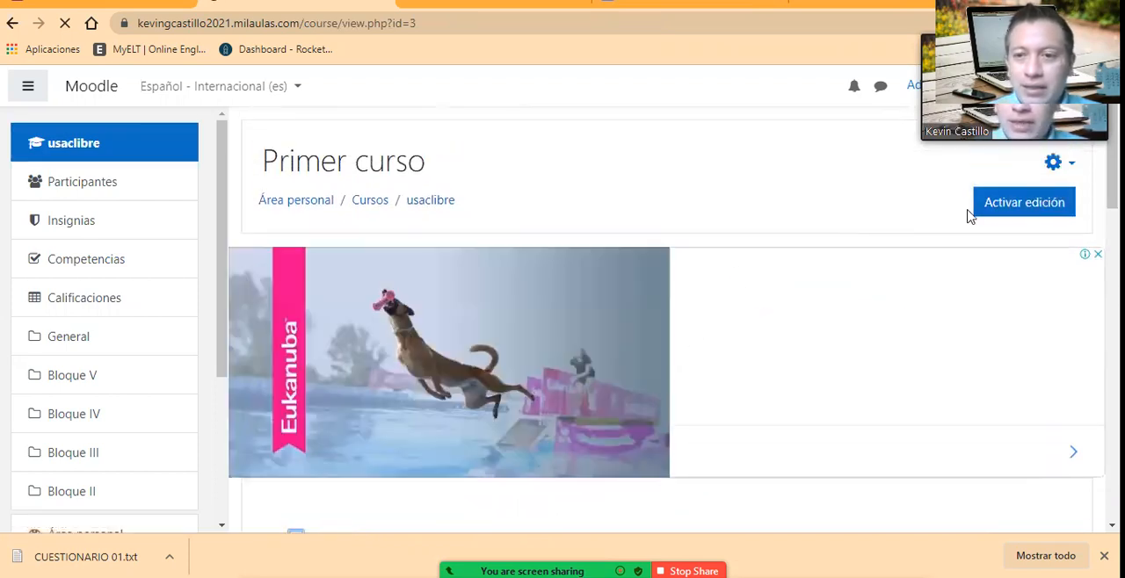
pyautogui.click(1017, 214)
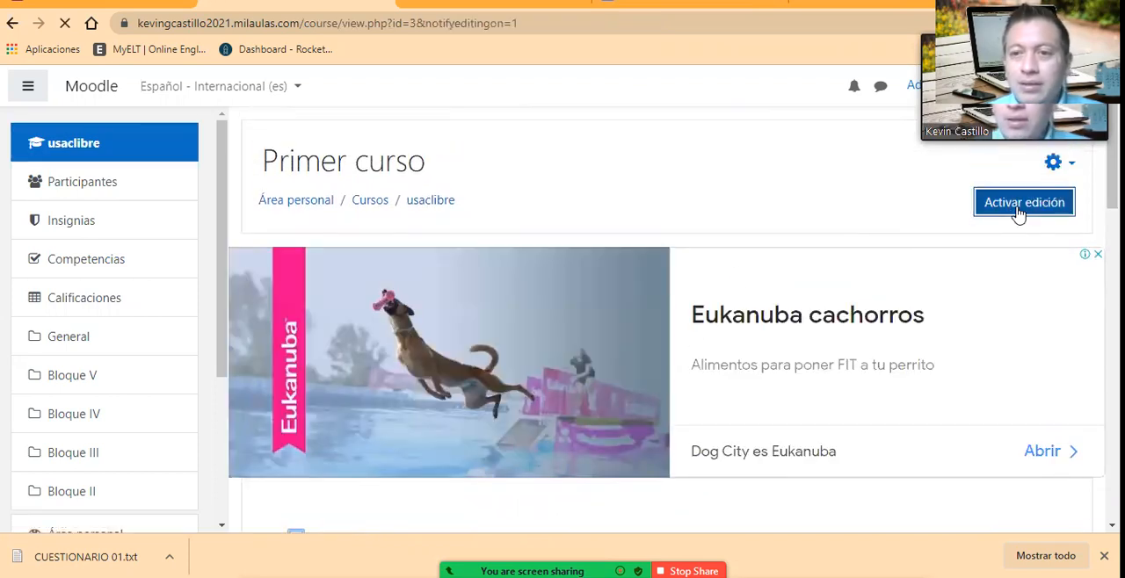
# Step: Add a new Cuestionario activity to the Bloque IV section of the course
pyautogui.scroll(-5, 642, 299)
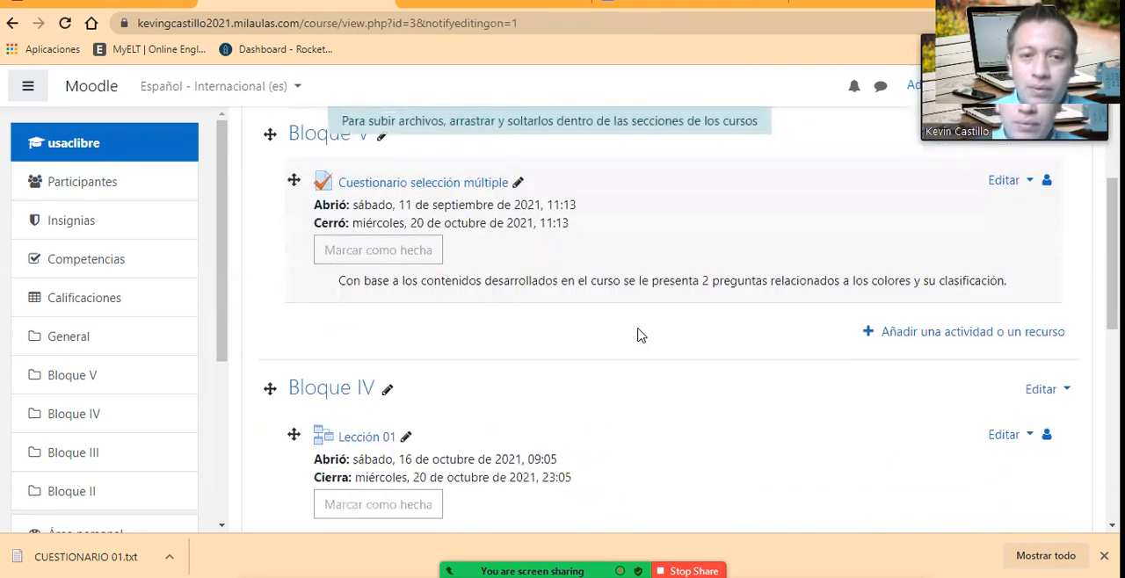
pyautogui.scroll(-3, 640, 335)
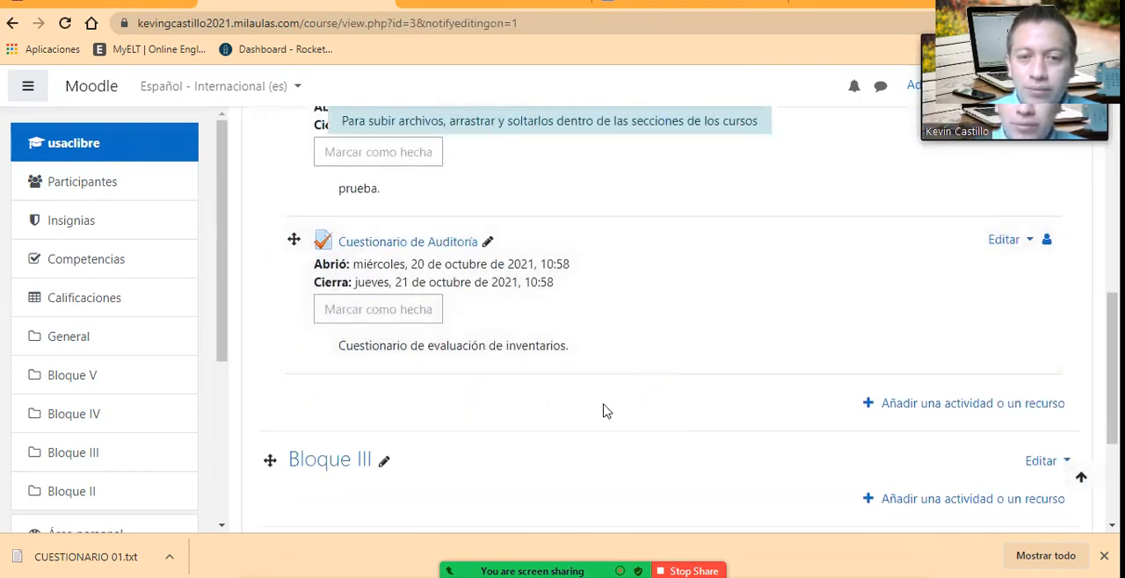
pyautogui.click(917, 412)
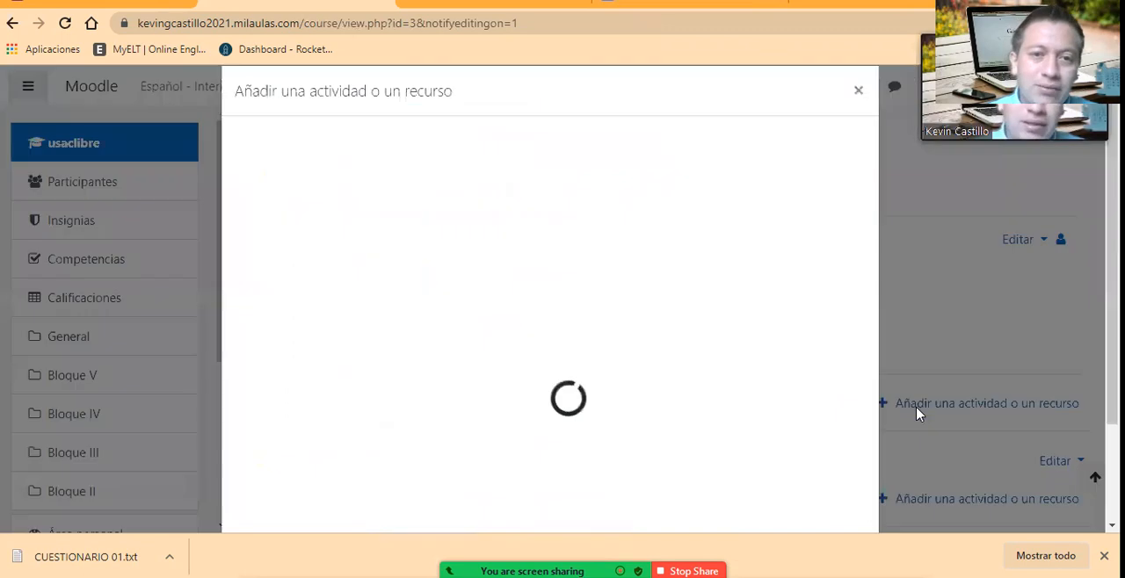
pyautogui.scroll(-2, 447, 263)
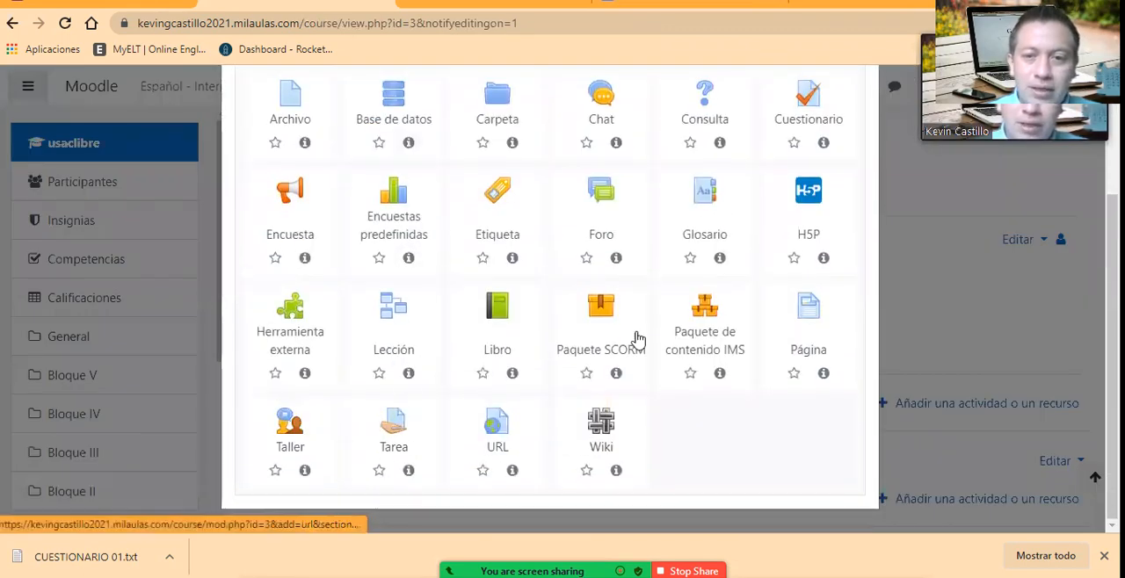
pyautogui.scroll(1, 759, 261)
pyautogui.scroll(1, 434, 297)
pyautogui.scroll(-1, 435, 289)
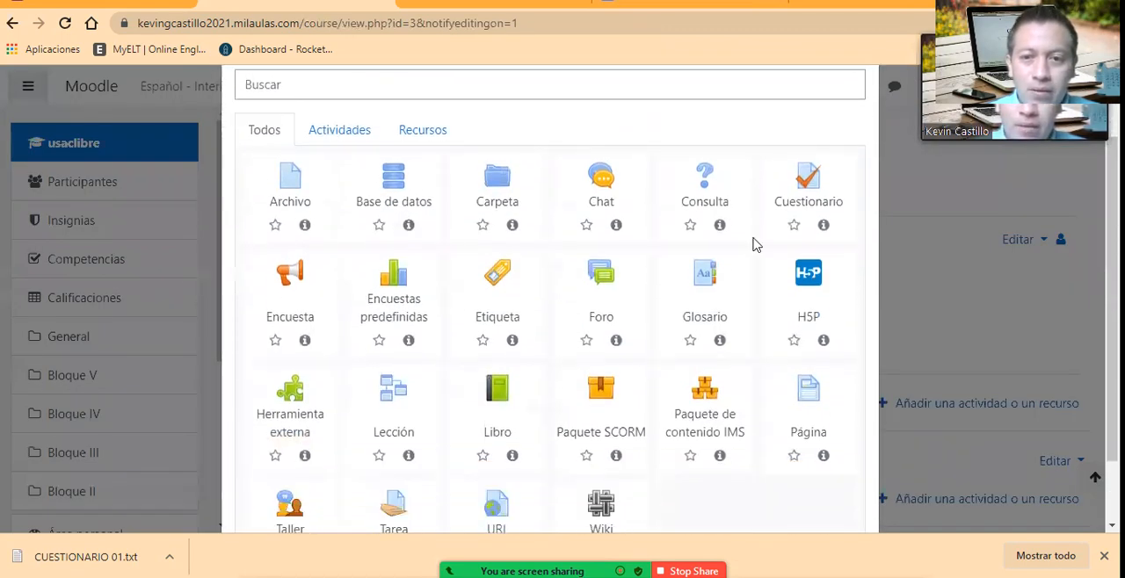
pyautogui.click(801, 178)
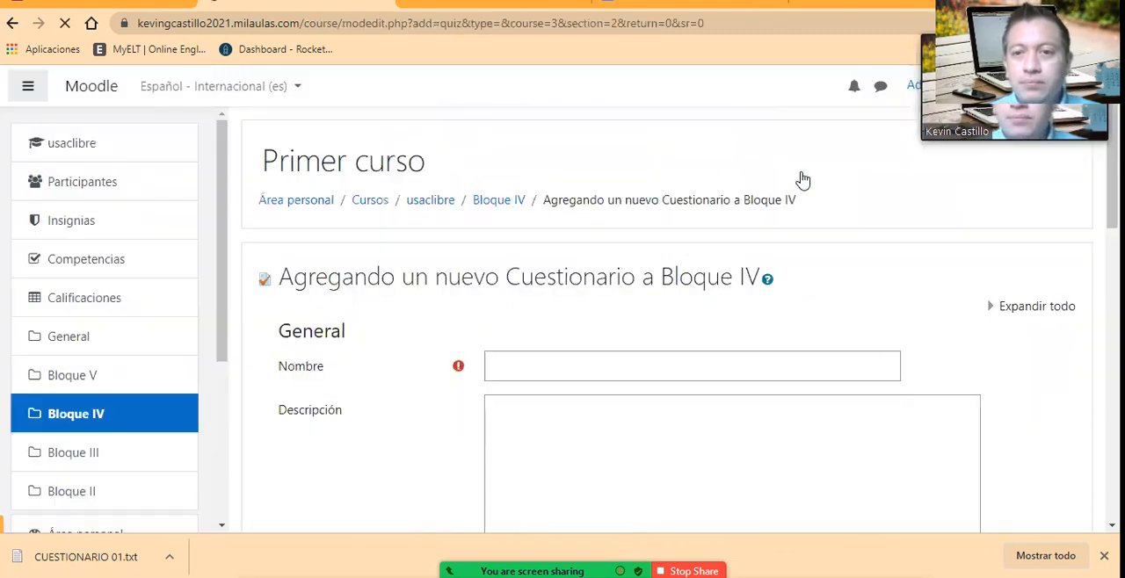
# Step: Name the new quiz "Cuestionario #1 - Matemática"
pyautogui.scroll(-1, 510, 369)
pyautogui.click(567, 279)
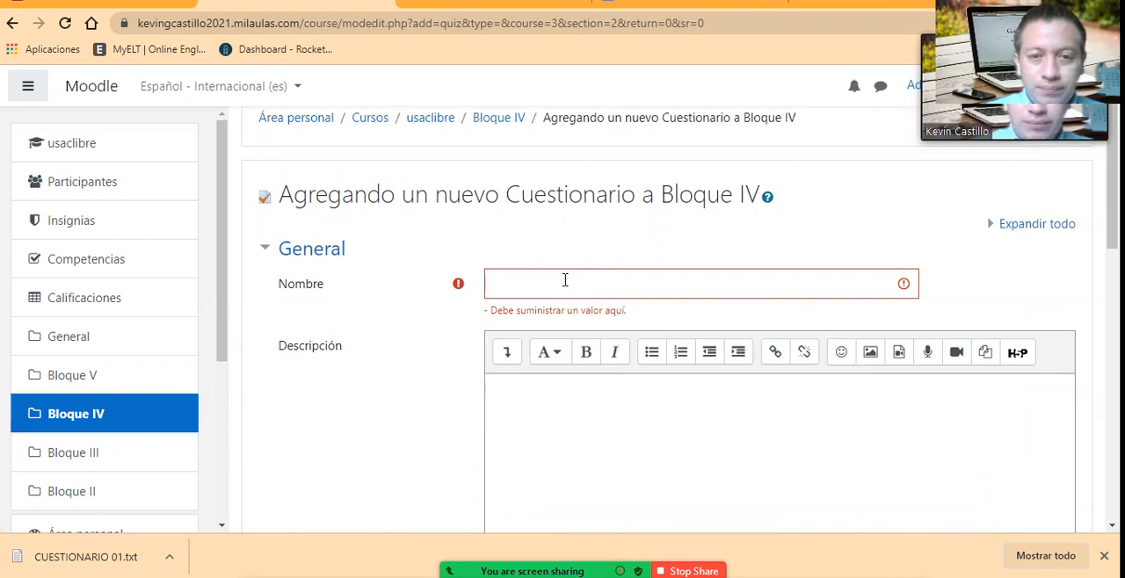
pyautogui.click(565, 280)
pyautogui.write('Cuestionario #1 - Matemática')
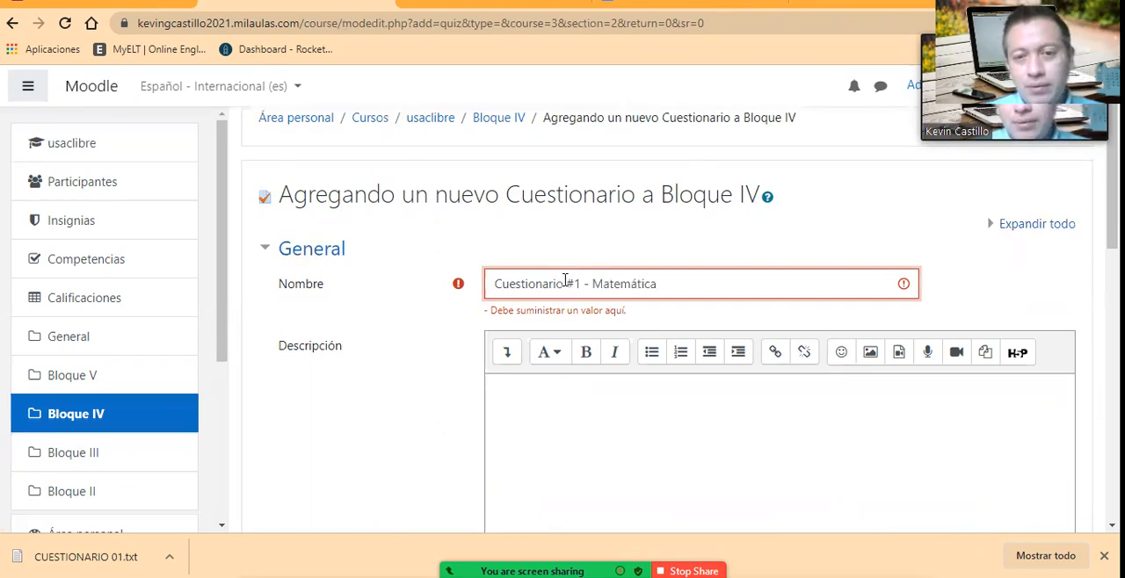
# Step: Describe the quiz as "Lea detenidamente cada cuestionamiento y seleccione la respuesta adecuada." and show the description on the course page
pyautogui.click(527, 407)
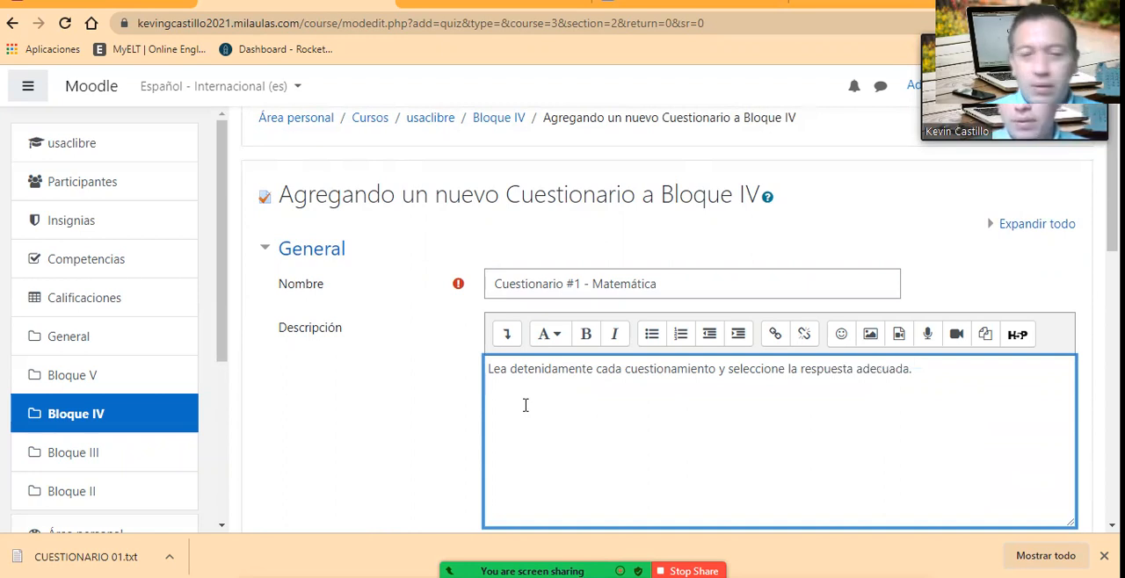
pyautogui.scroll(-1, 691, 400)
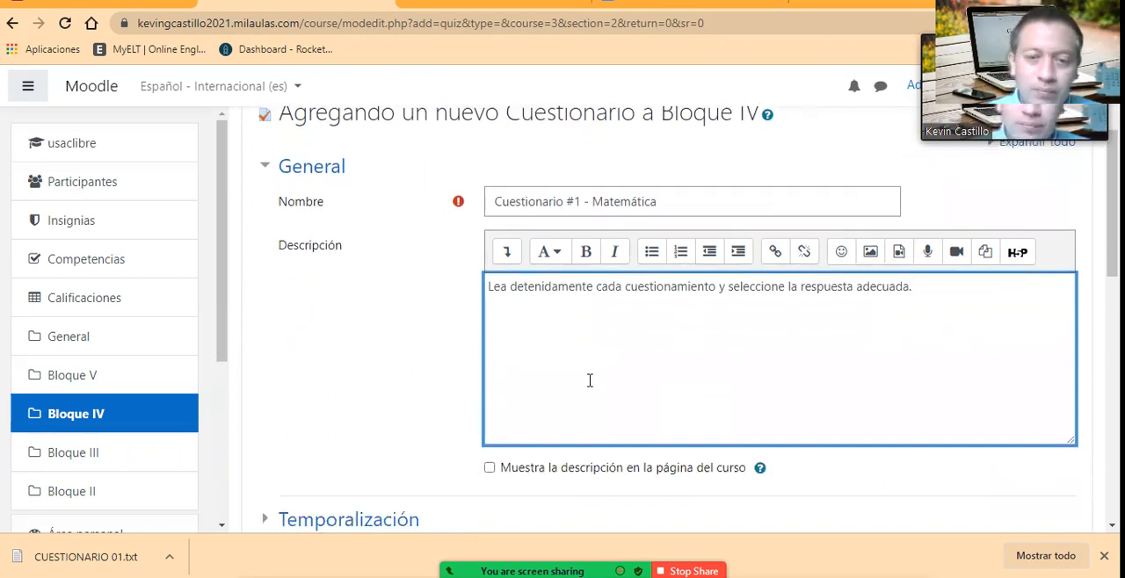
pyautogui.click(489, 468)
pyautogui.scroll(-2, 593, 459)
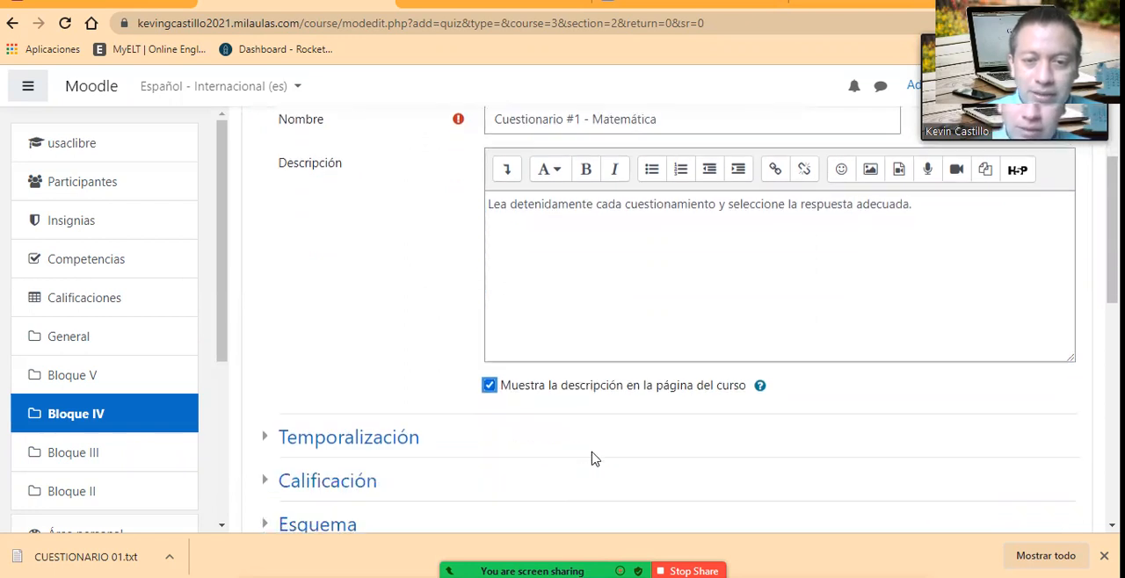
# Step: Enable the quiz's opening date in the Temporalización settings and set its day to 10 octubre 2021
pyautogui.click(391, 369)
pyautogui.scroll(-1, 490, 389)
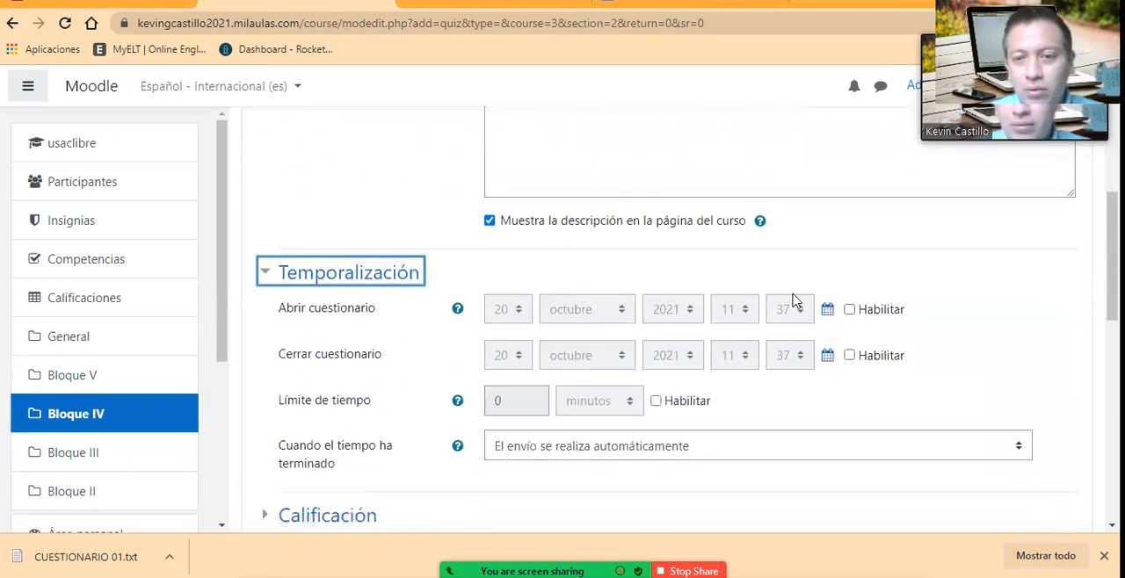
pyautogui.click(848, 312)
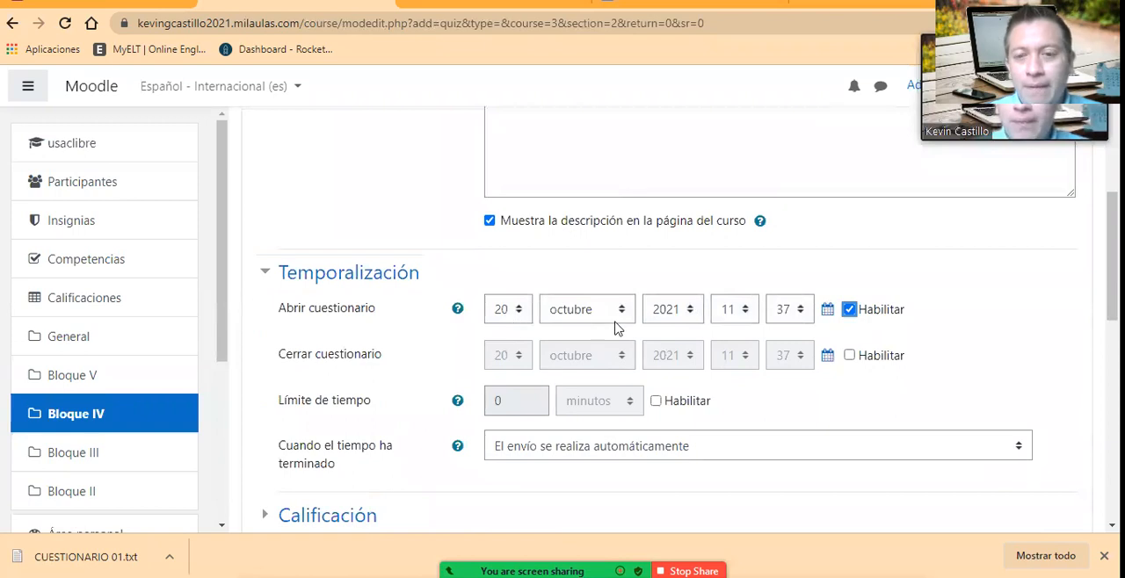
pyautogui.click(502, 308)
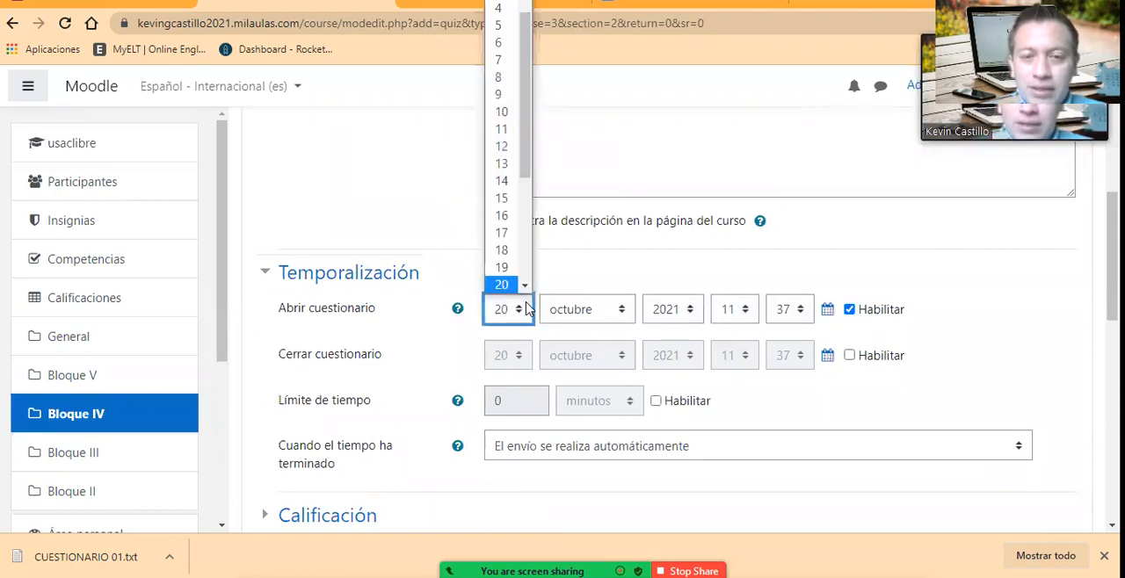
pyautogui.click(502, 112)
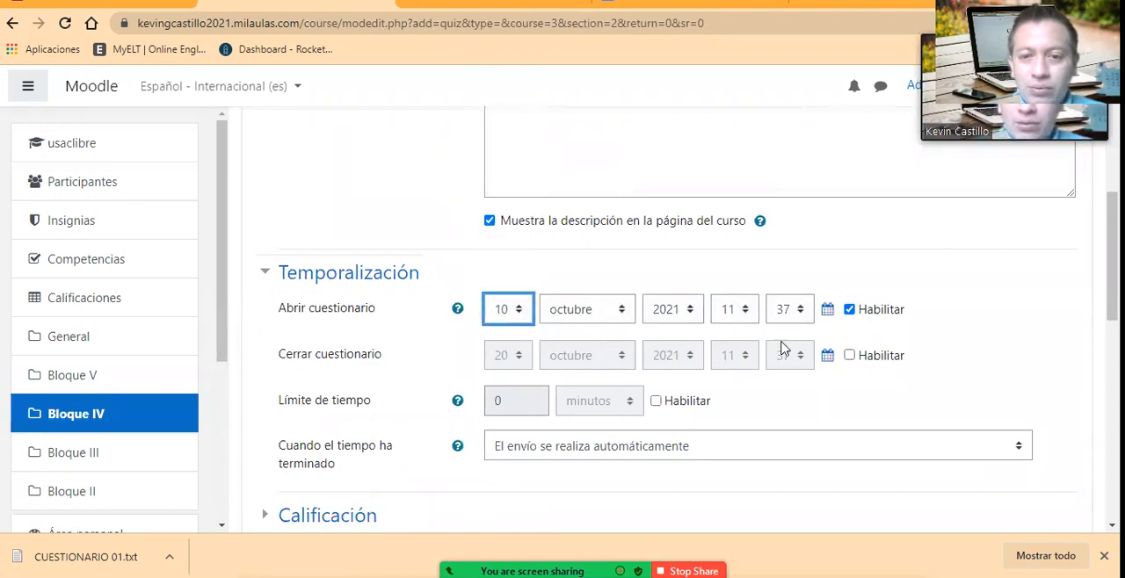
# Step: Enable the quiz's closing date and set it to 30 octubre 2021 at 13:00
pyautogui.click(848, 356)
pyautogui.click(518, 356)
pyautogui.click(523, 334)
pyautogui.scroll(-3, 518, 330)
pyautogui.click(502, 325)
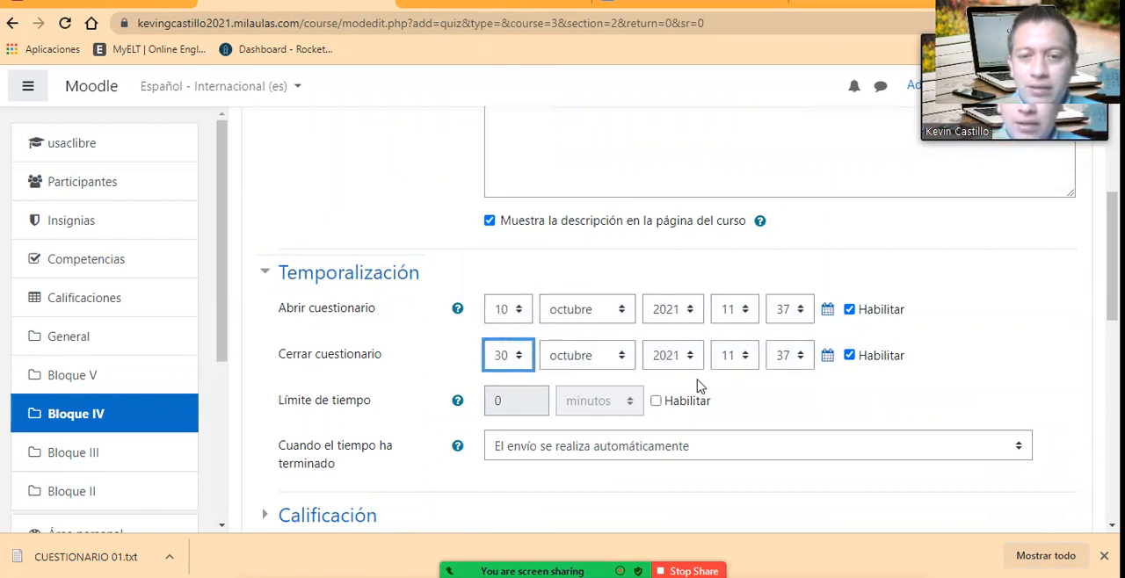
pyautogui.click(742, 356)
pyautogui.click(730, 226)
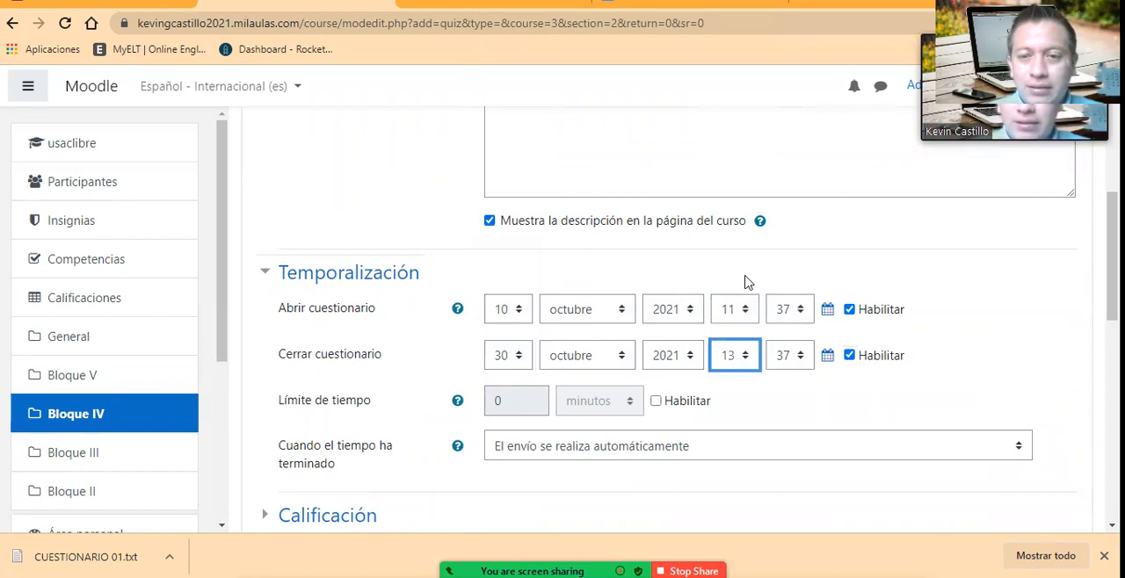
pyautogui.click(796, 361)
pyautogui.scroll(4, 787, 114)
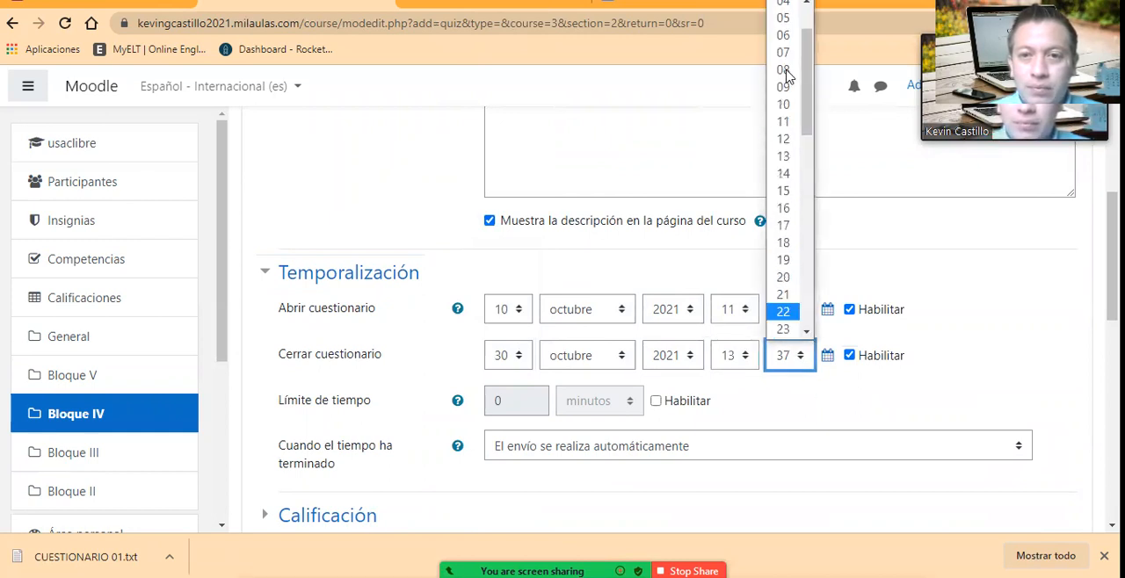
pyautogui.click(783, 4)
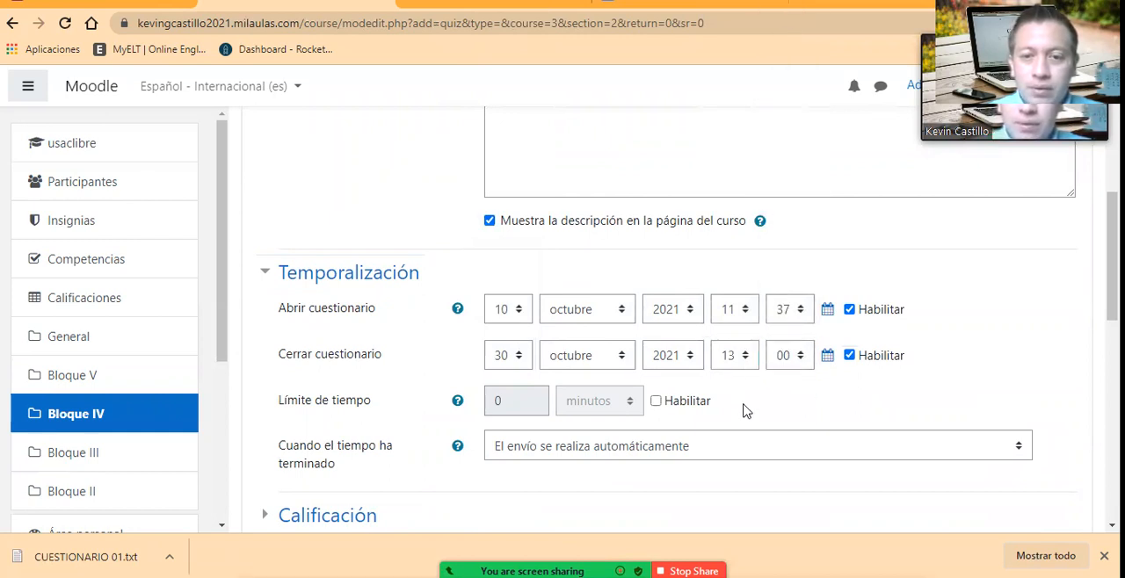
# Step: Examine the quiz's Calificación settings, including the passing grade, allowed attempts and grading method
pyautogui.scroll(-2, 666, 422)
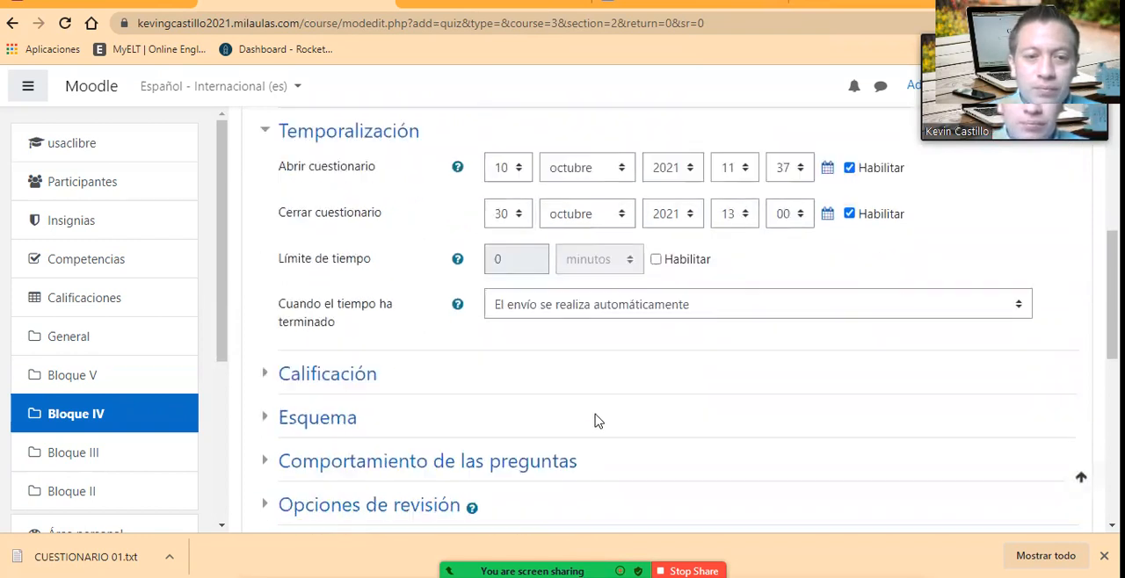
pyautogui.click(327, 351)
pyautogui.scroll(-3, 435, 378)
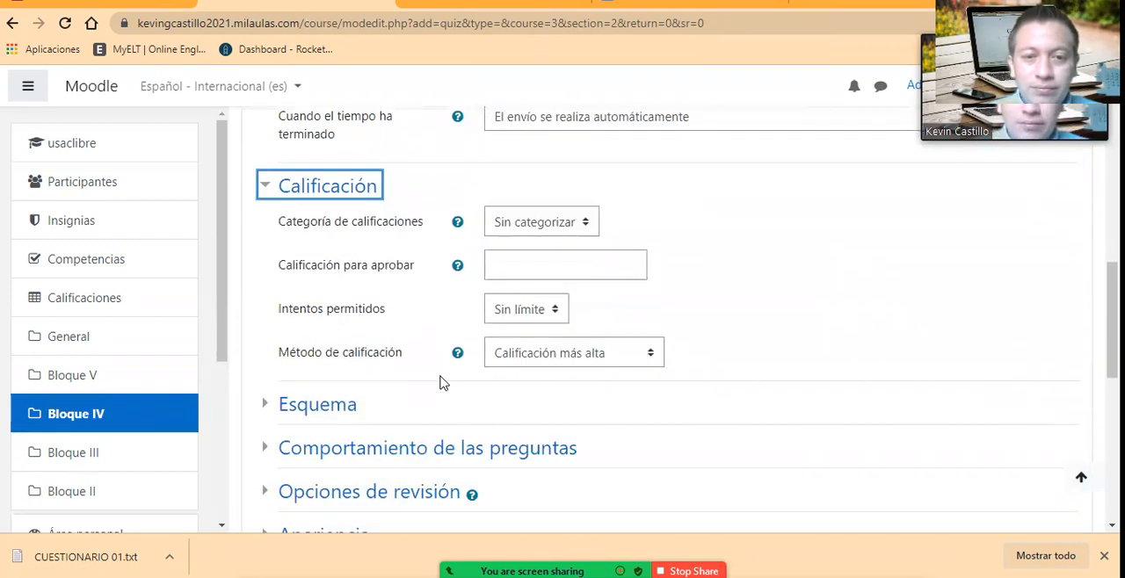
pyautogui.scroll(1, 419, 372)
pyautogui.scroll(-1, 427, 372)
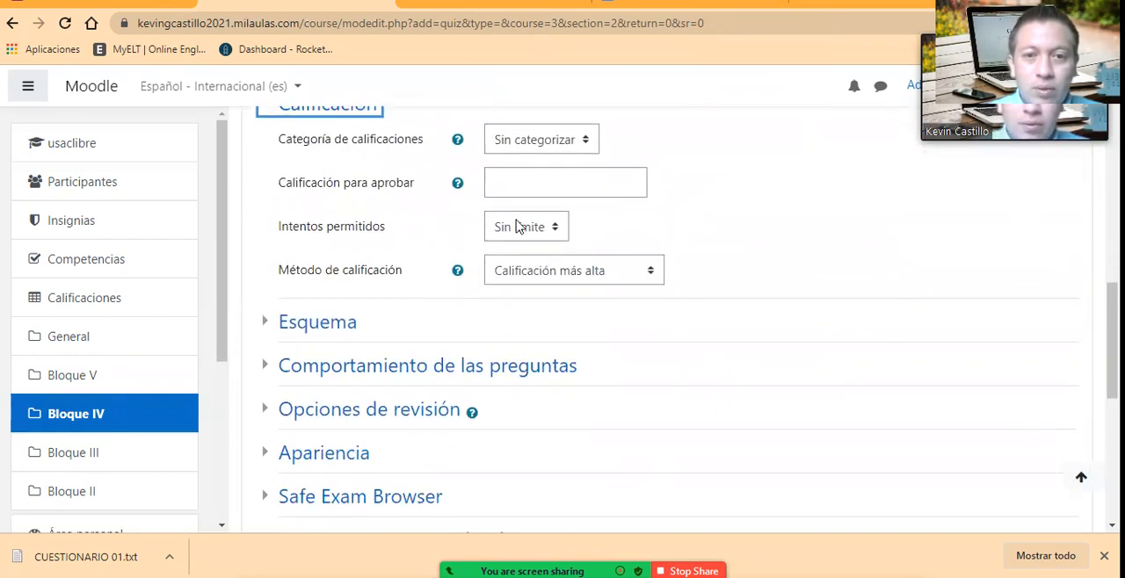
pyautogui.scroll(1, 542, 181)
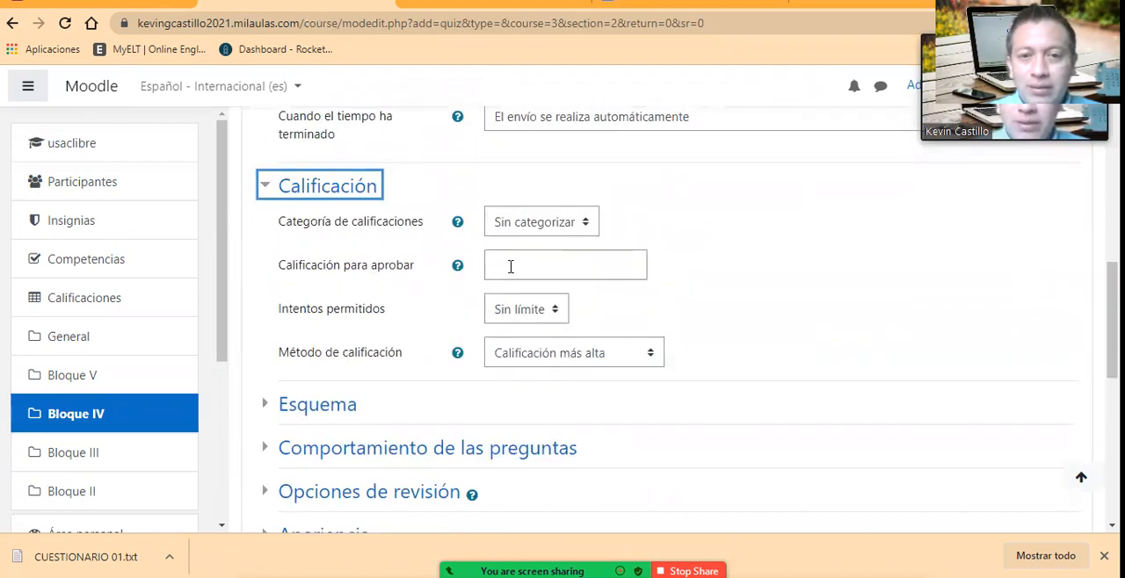
# Step: Set the quiz layout in Esquema to start a new page every 4 questions (Cada 4 preguntas)
pyautogui.click(336, 407)
pyautogui.scroll(-2, 453, 426)
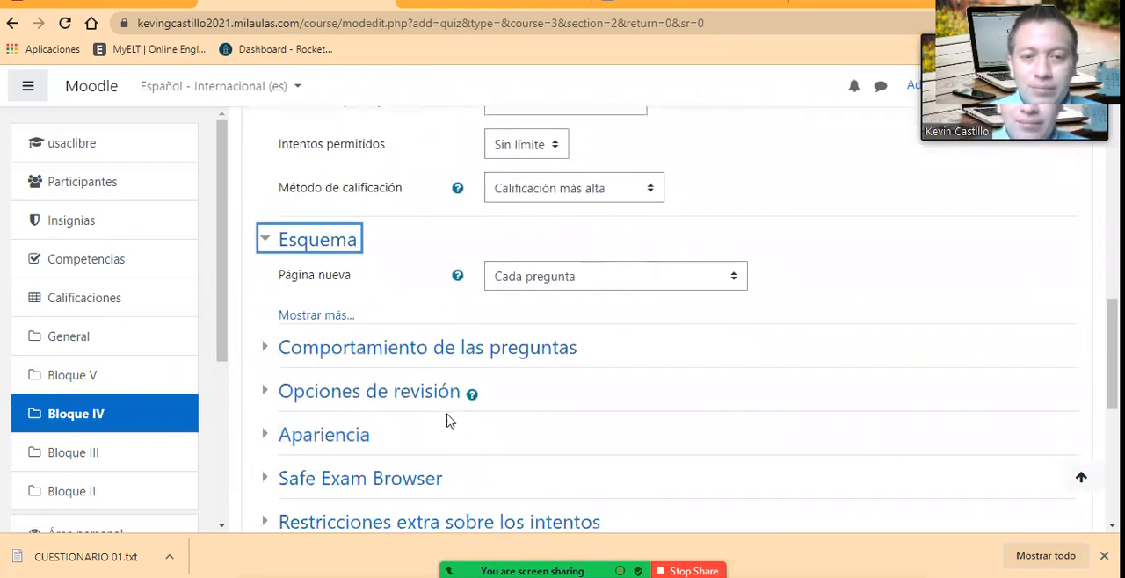
pyautogui.click(587, 277)
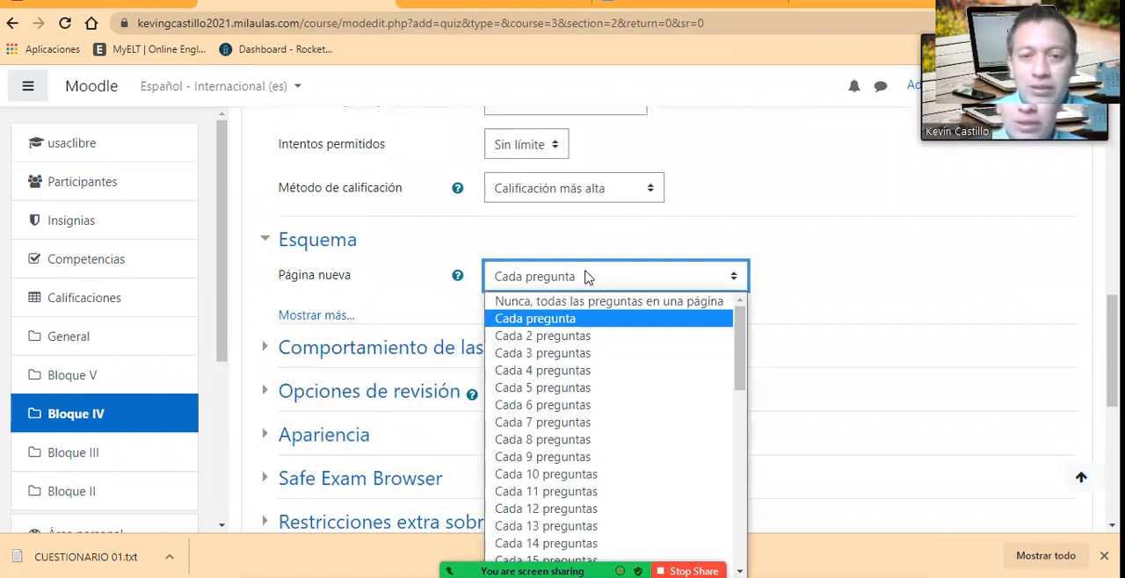
pyautogui.click(574, 377)
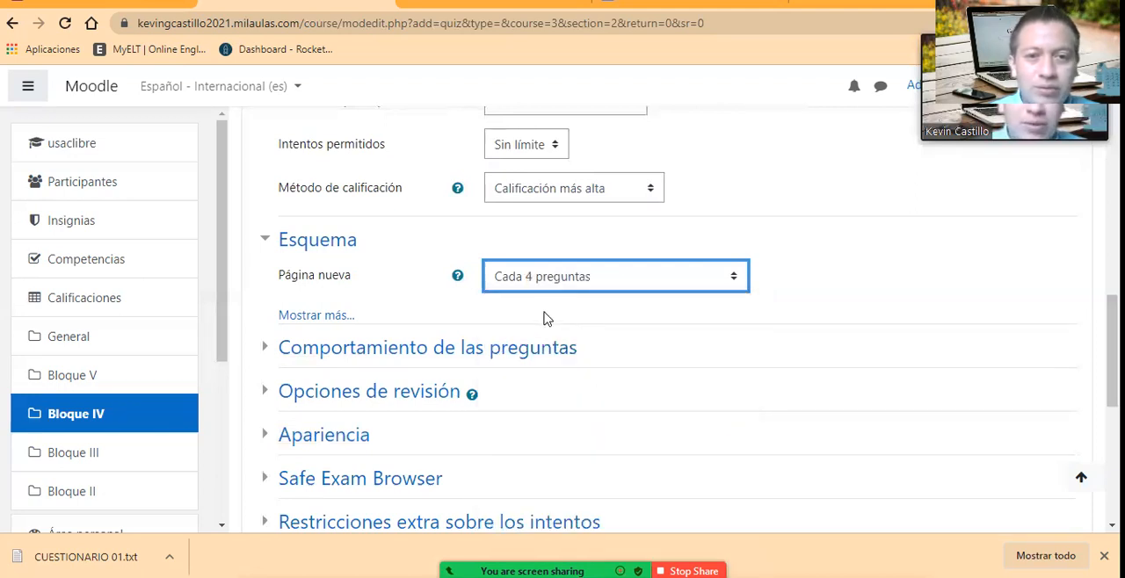
# Step: Examine the Comportamiento de las preguntas settings for answer shuffling and feedback behaviour
pyautogui.scroll(-1, 387, 338)
pyautogui.click(379, 268)
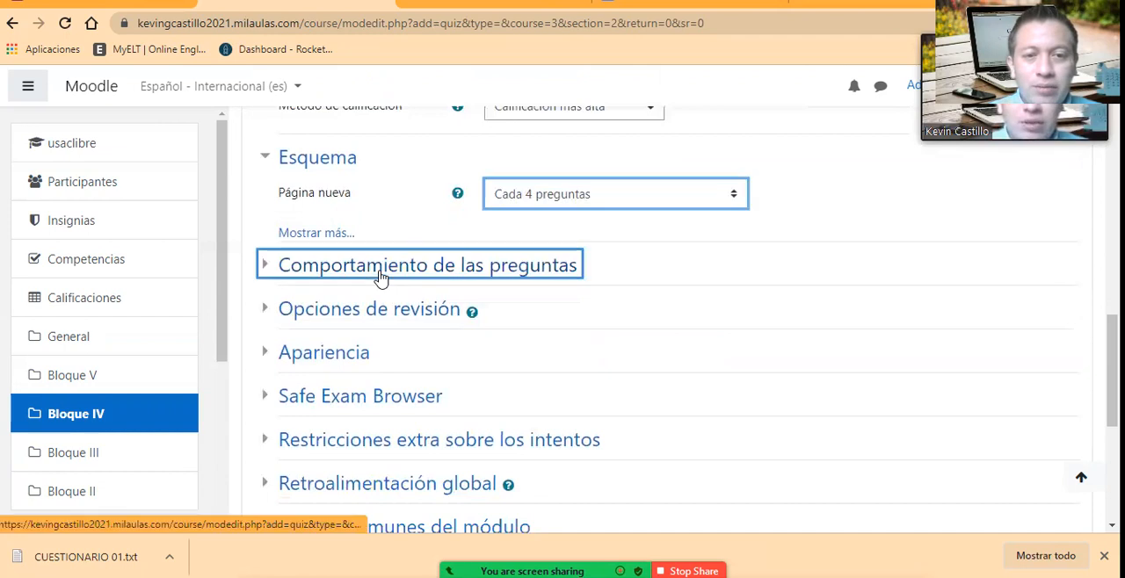
pyautogui.scroll(-1, 422, 400)
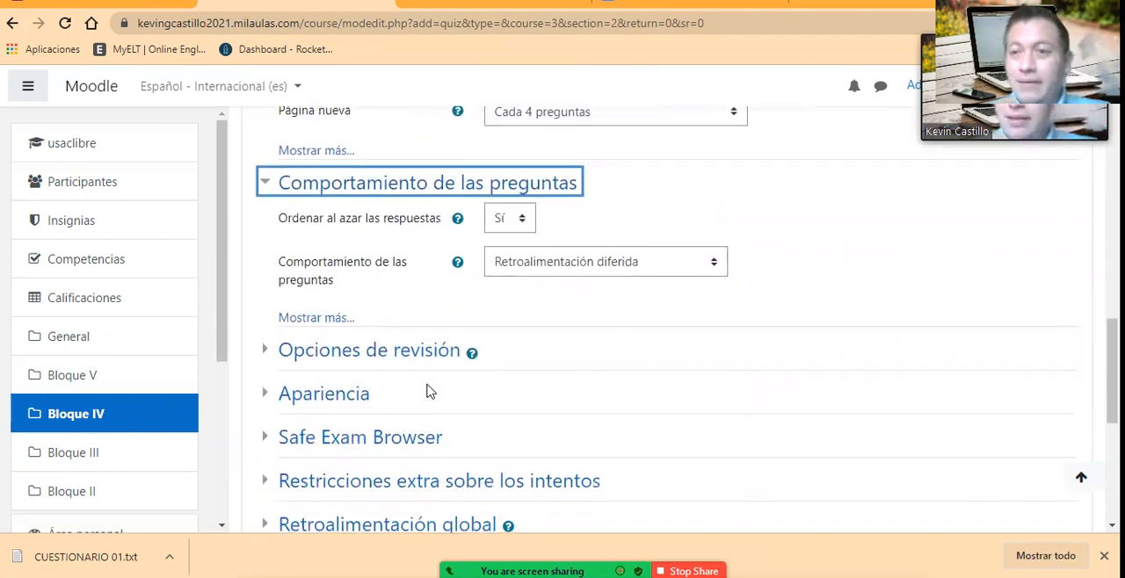
# Step: Disable Respuesta correcta in the review options immediately after each attempt, while the quiz is still open, and after it closes
pyautogui.click(385, 353)
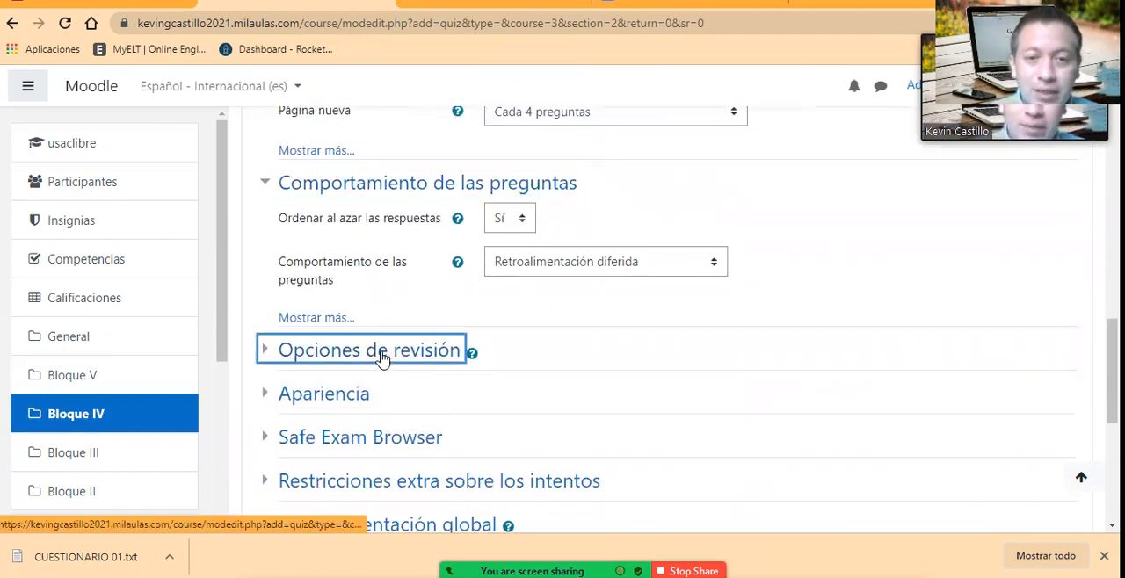
pyautogui.scroll(-2, 430, 415)
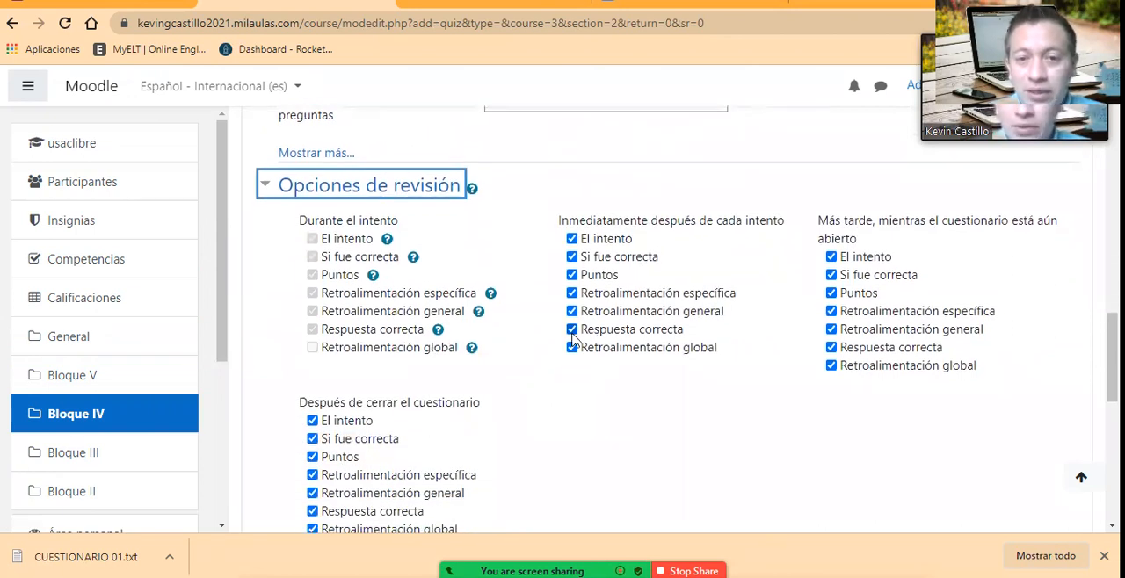
pyautogui.click(572, 330)
pyautogui.click(830, 349)
pyautogui.scroll(-1, 330, 453)
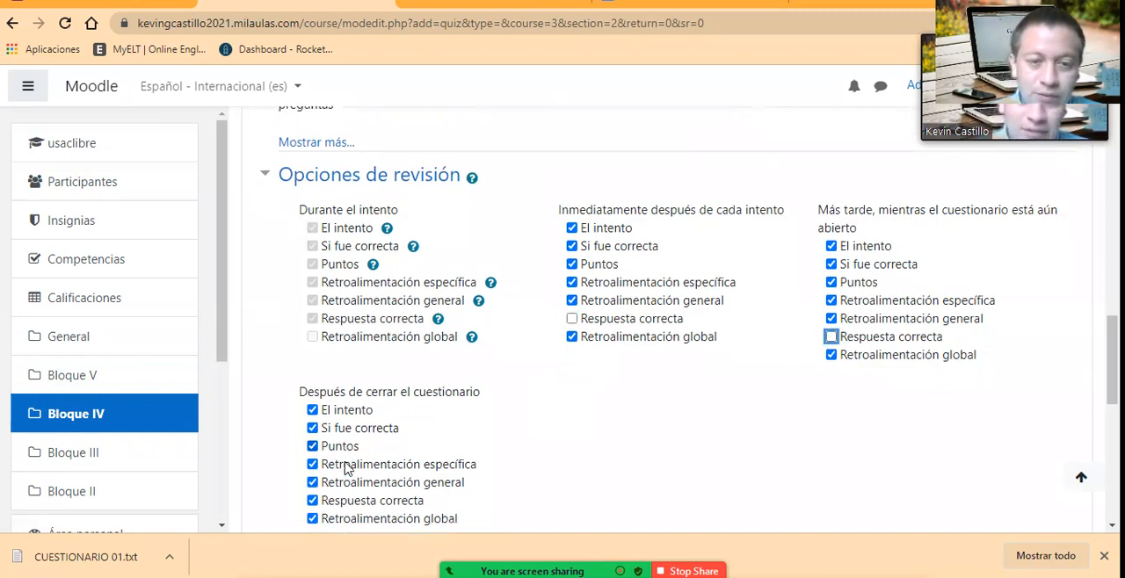
pyautogui.click(313, 429)
pyautogui.scroll(1, 662, 424)
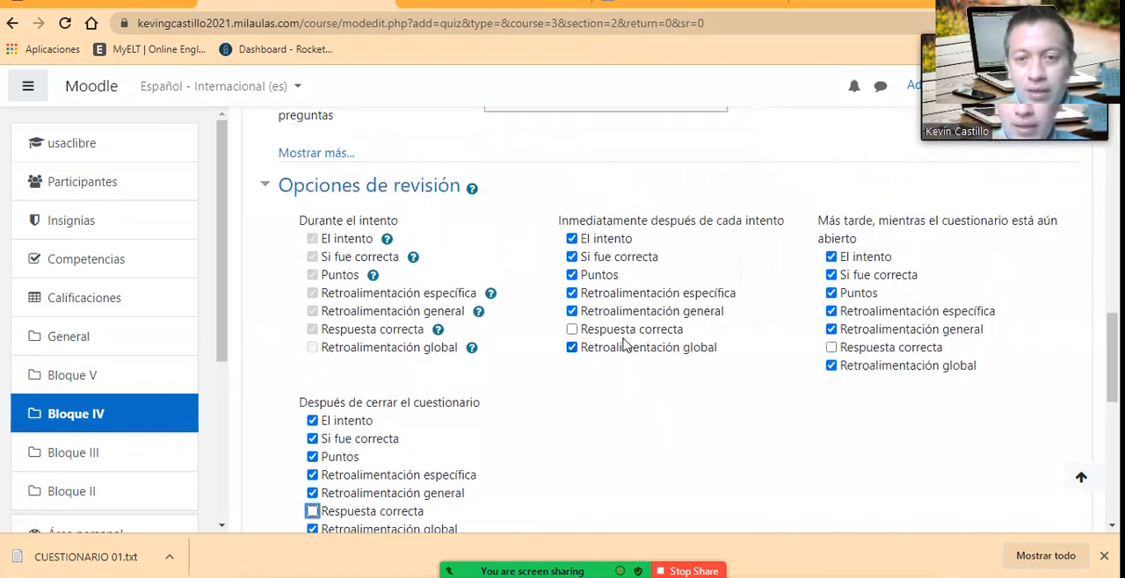
pyautogui.scroll(1, 712, 417)
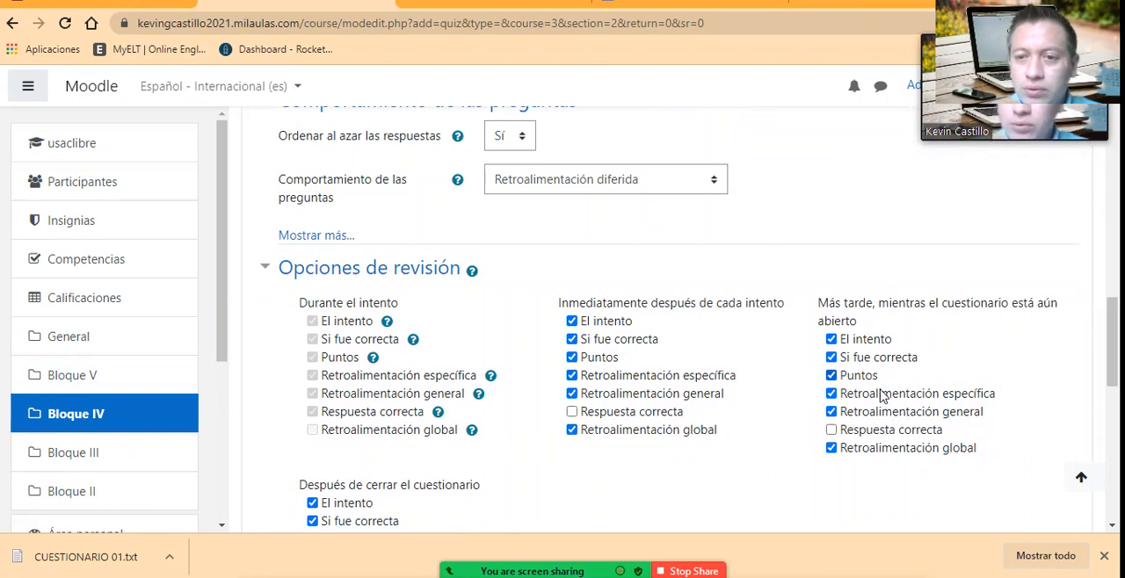
pyautogui.scroll(-1, 882, 397)
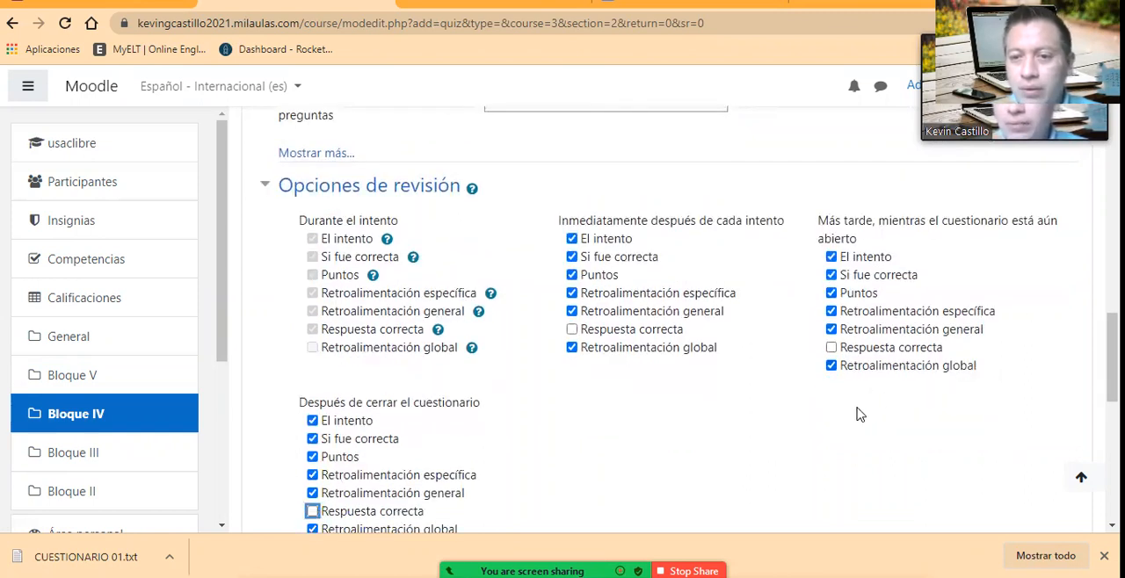
pyautogui.scroll(1, 860, 415)
pyautogui.scroll(-4, 607, 413)
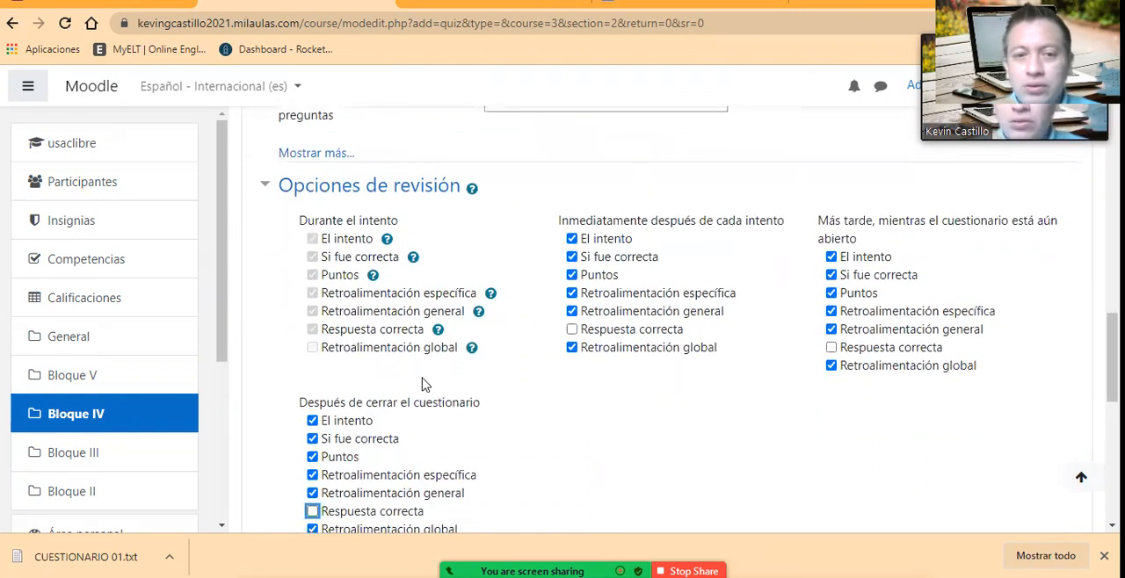
# Step: Examine the quiz's Apariencia settings and the remaining collapsed sections, then recheck Esquema and Comportamiento de las preguntas
pyautogui.scroll(-1, 496, 412)
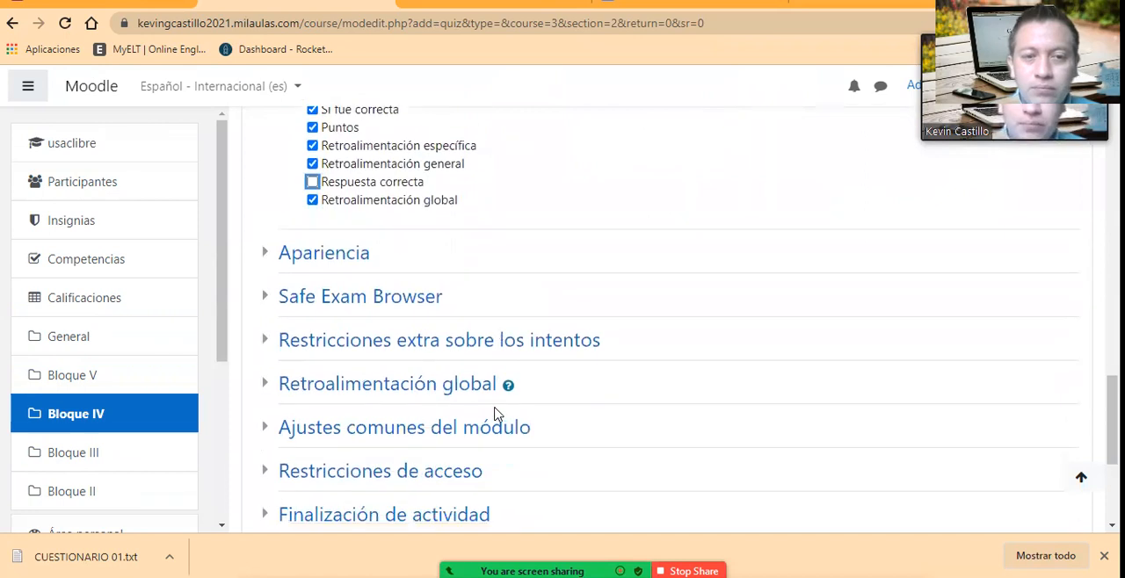
pyautogui.click(359, 254)
pyautogui.scroll(-1, 550, 352)
pyautogui.scroll(-1, 528, 375)
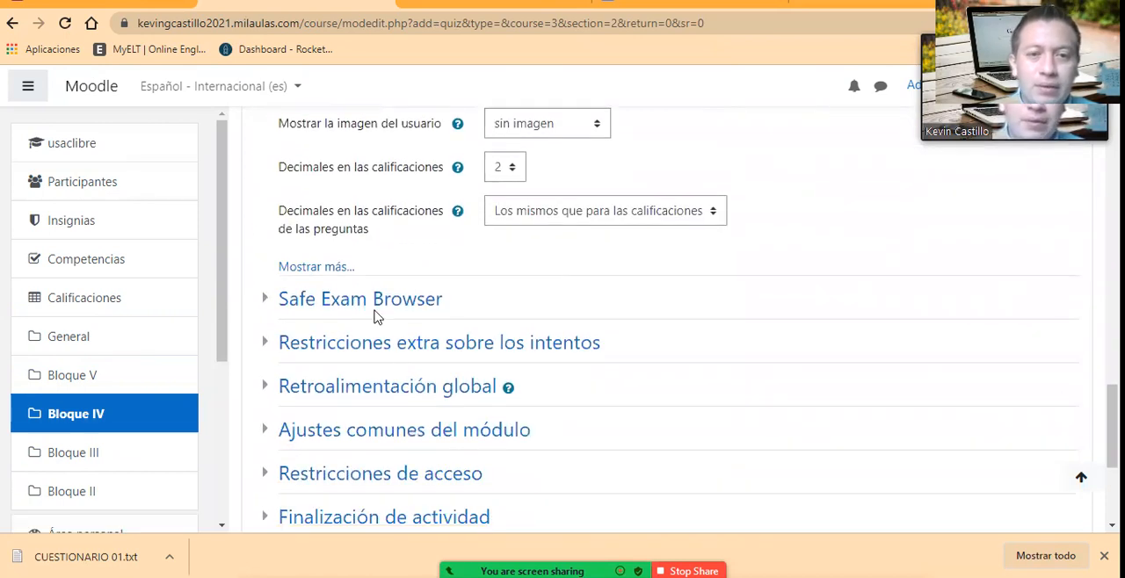
pyautogui.scroll(-2, 433, 417)
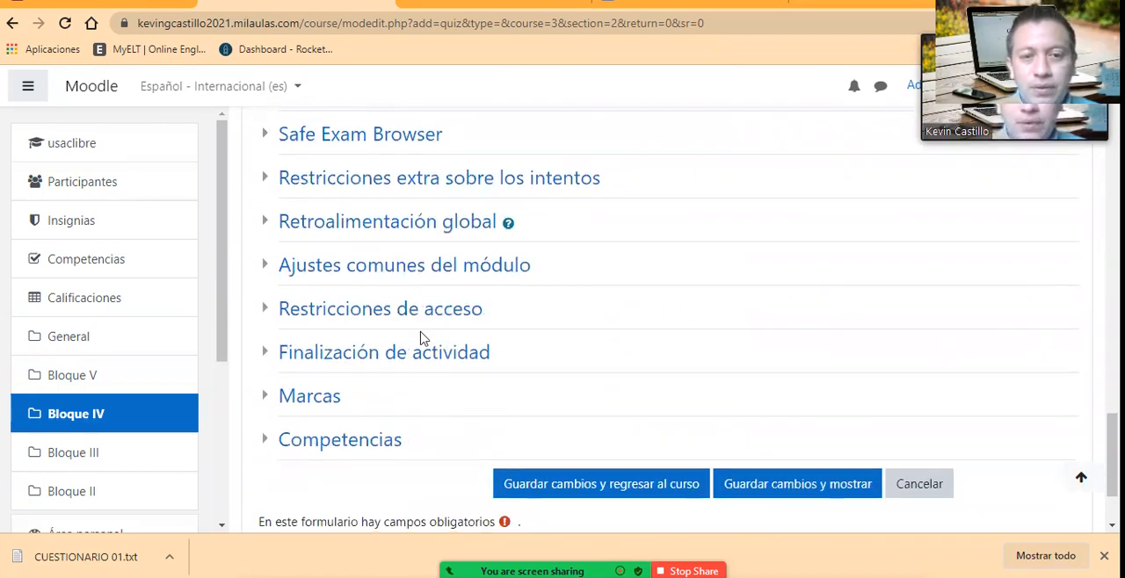
pyautogui.scroll(-1, 505, 385)
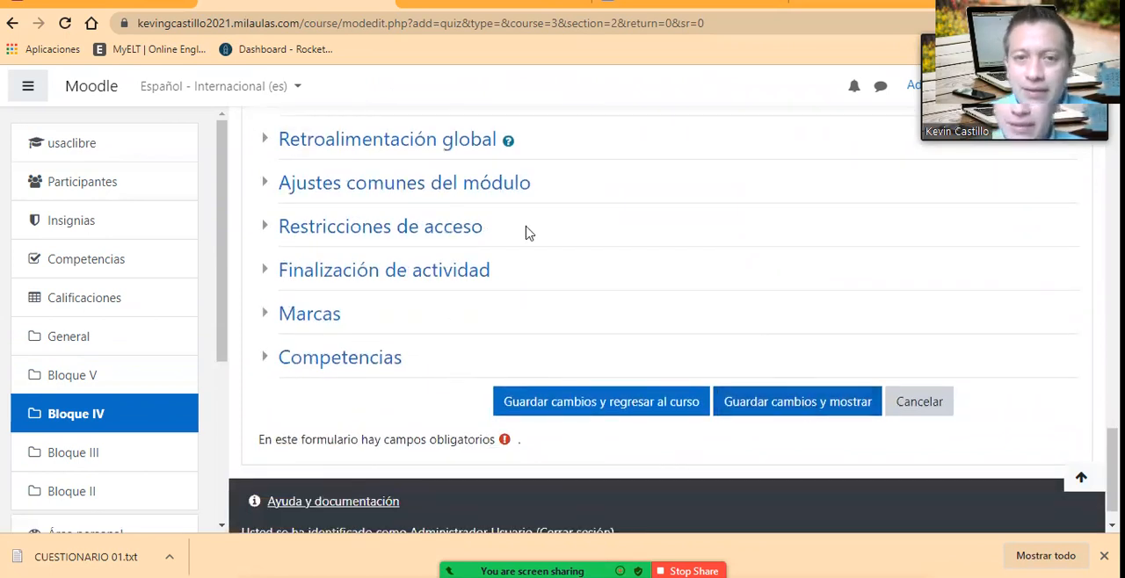
pyautogui.scroll(2, 527, 234)
pyautogui.scroll(-1, 618, 348)
pyautogui.scroll(2, 577, 307)
pyautogui.scroll(-1, 598, 317)
pyautogui.scroll(1, 605, 321)
pyautogui.scroll(5, 616, 321)
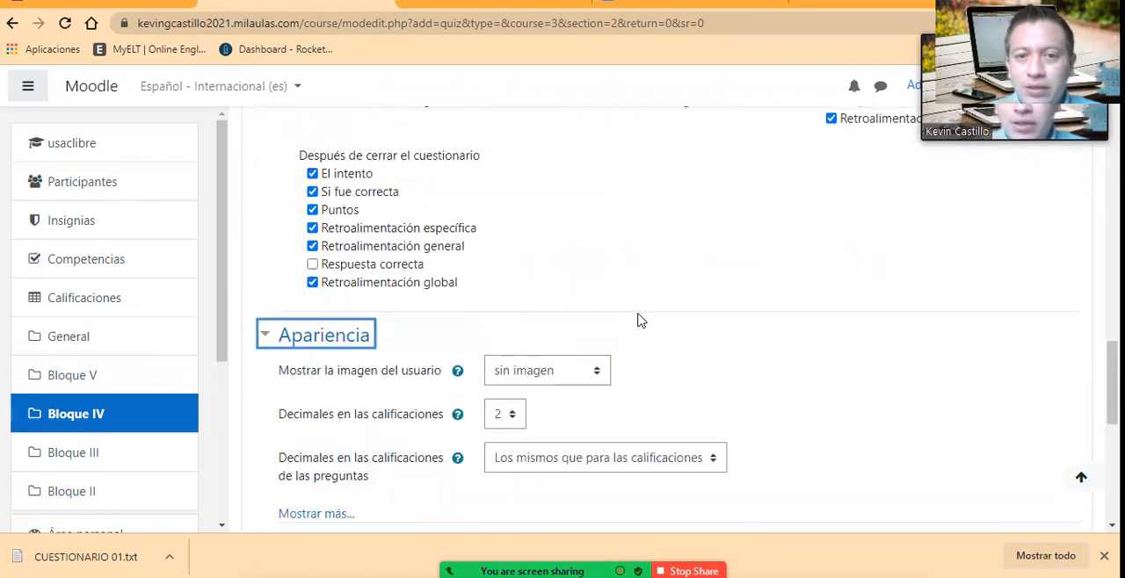
pyautogui.scroll(15, 639, 321)
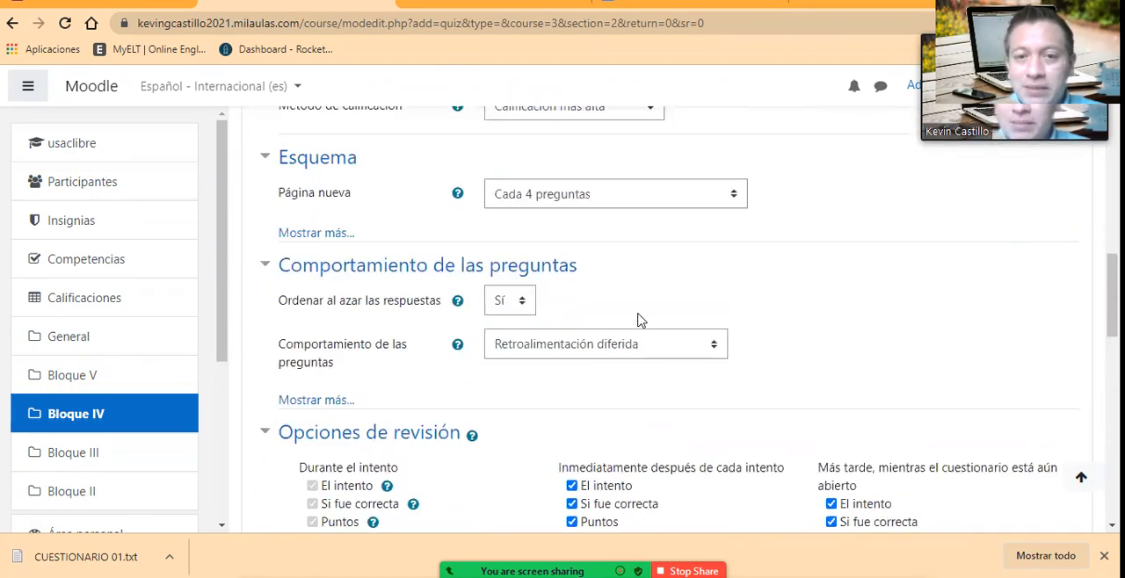
# Step: Save the quiz settings and display the new quiz
pyautogui.scroll(-20, 639, 321)
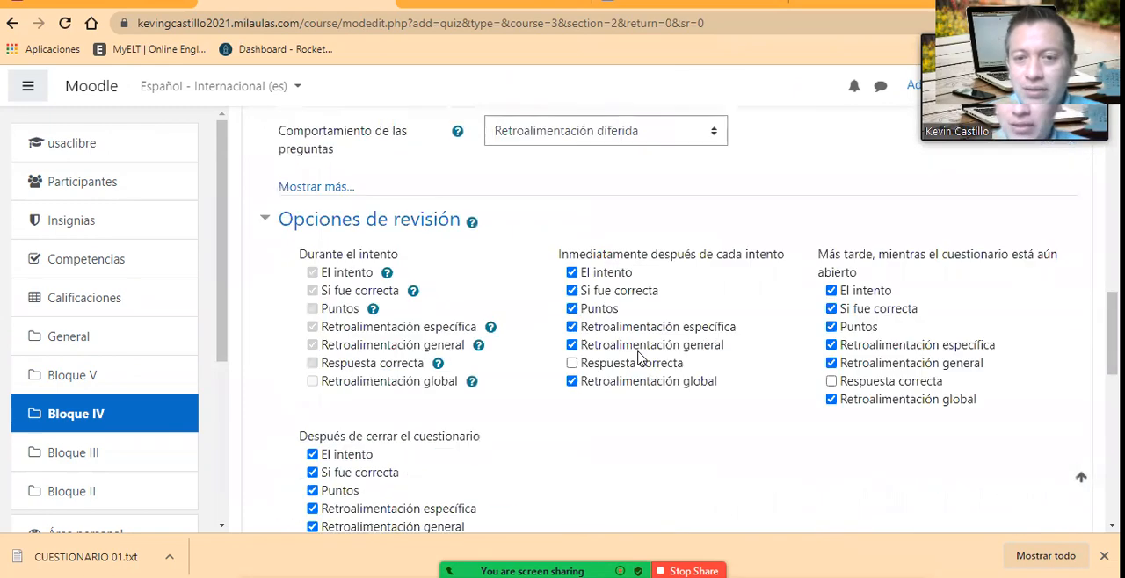
pyautogui.scroll(-1, 646, 357)
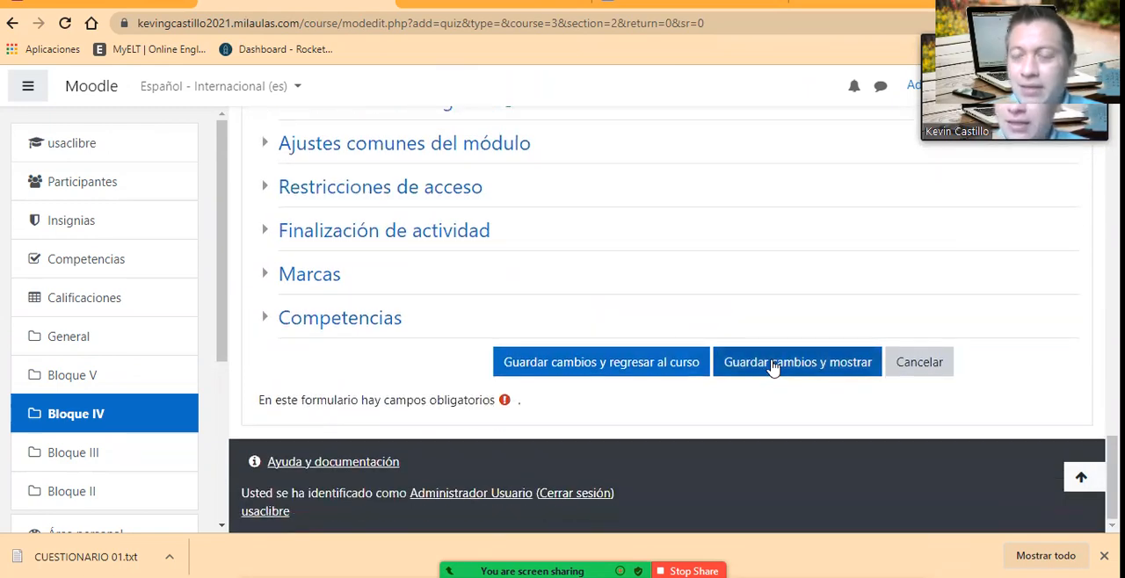
pyautogui.click(772, 365)
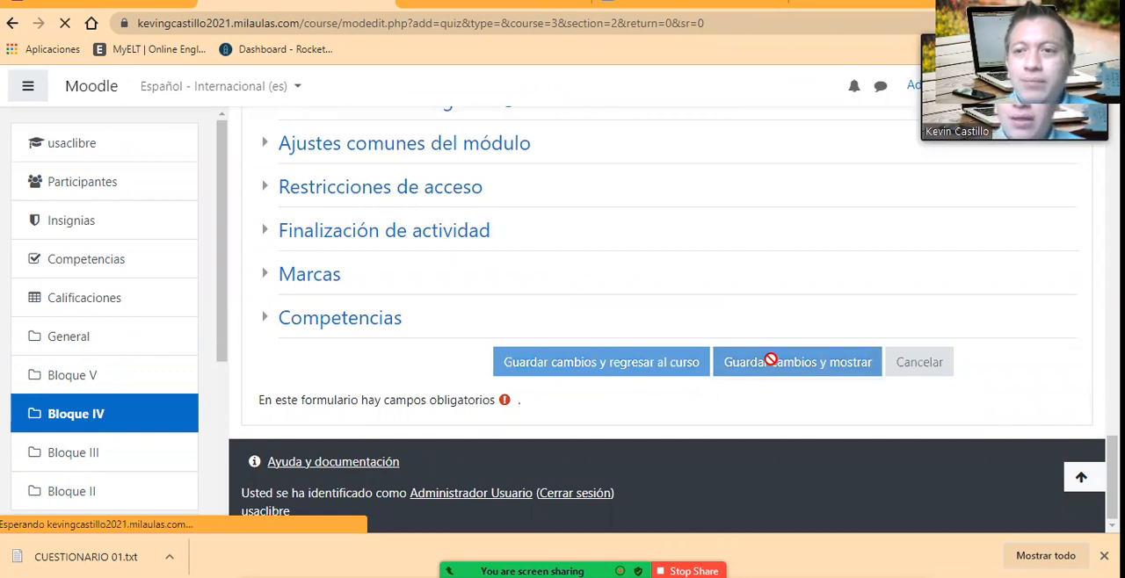
# Step: Examine the saved quiz's overview page, including its opening and closing dates, instructions, grading method and question status
pyautogui.scroll(-2, 603, 312)
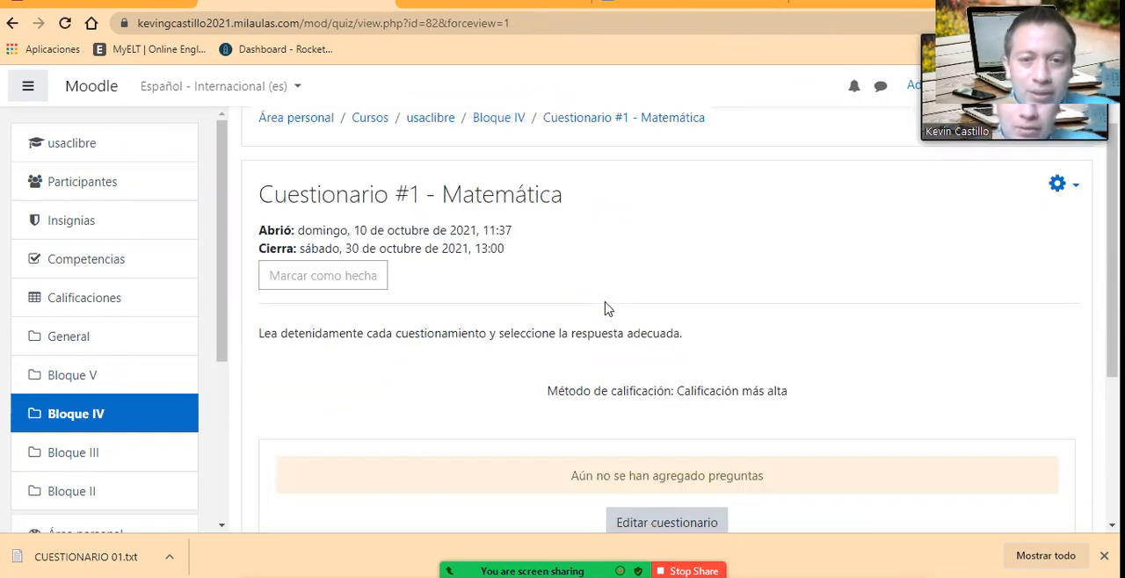
pyautogui.scroll(2, 603, 329)
pyautogui.scroll(-6, 645, 319)
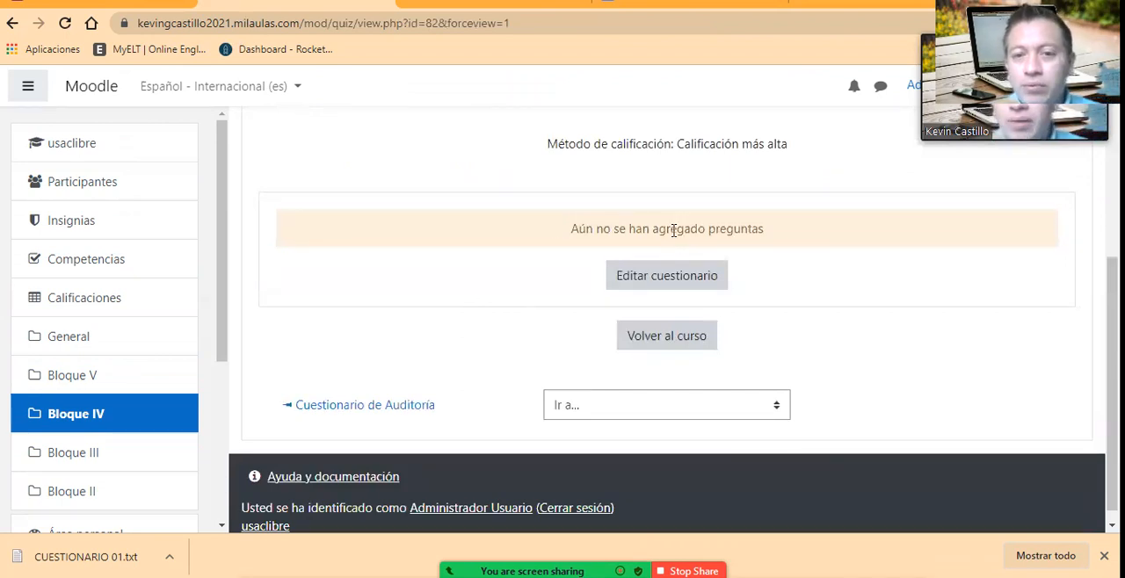
pyautogui.scroll(3, 673, 230)
pyautogui.scroll(-4, 671, 242)
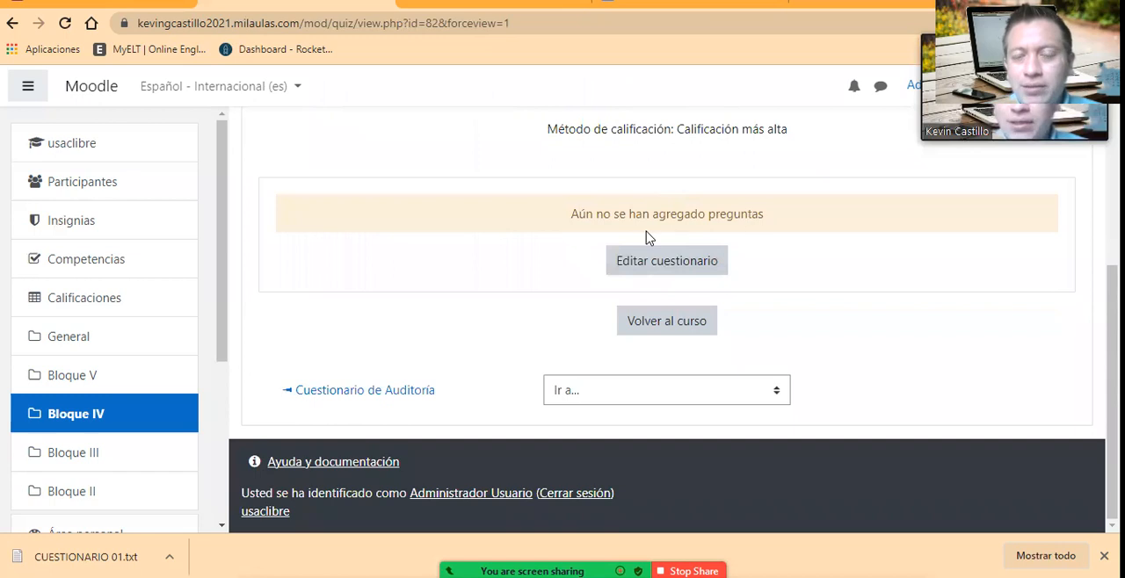
pyautogui.scroll(3, 647, 233)
pyautogui.scroll(-3, 694, 317)
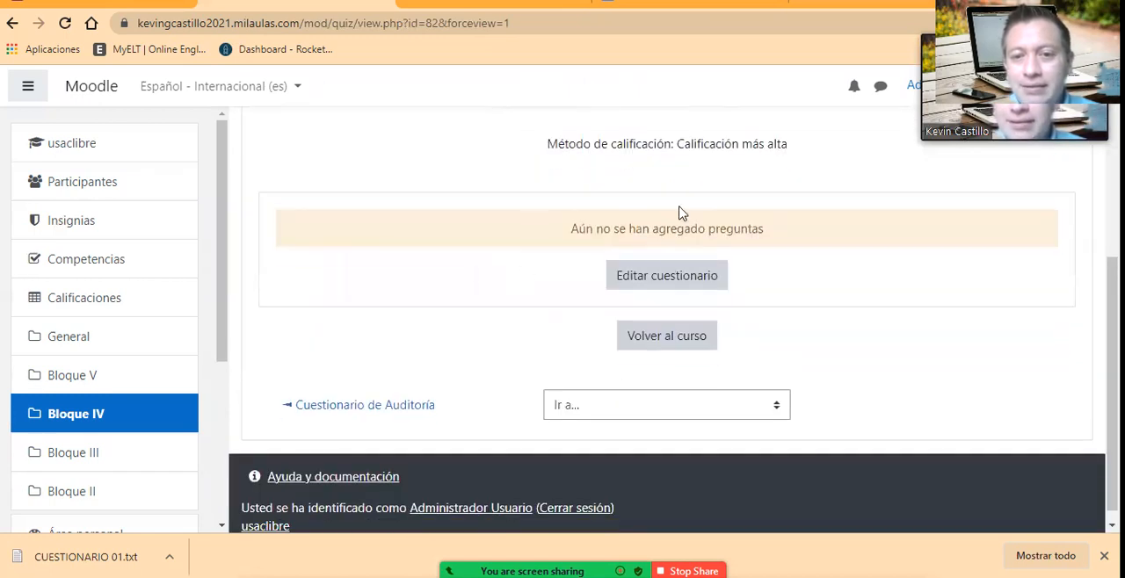
pyautogui.scroll(3, 594, 150)
pyautogui.scroll(-3, 592, 222)
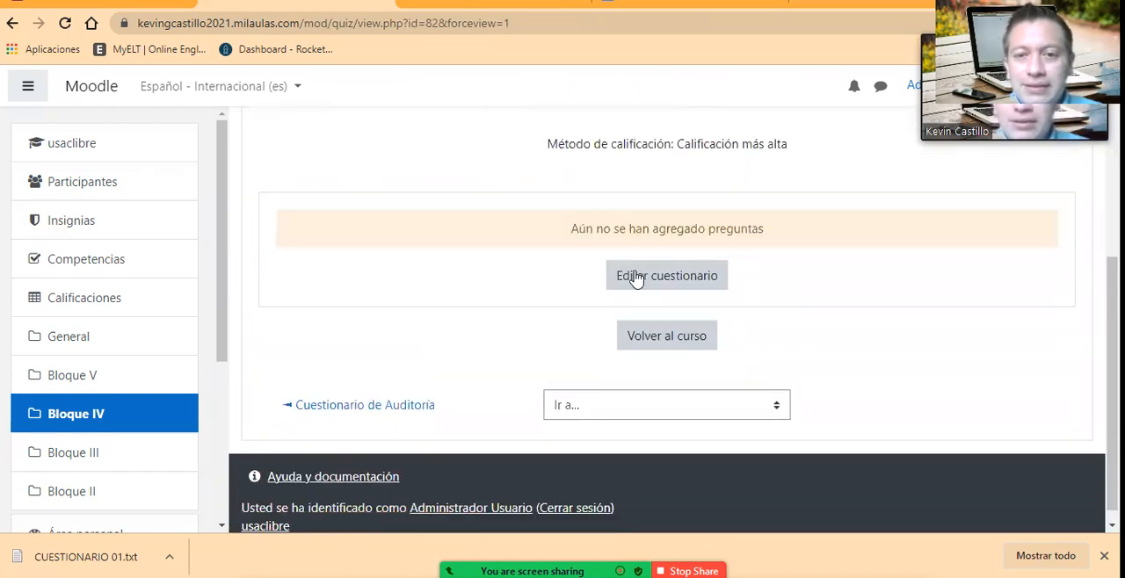
# Step: Open the quiz's question editing page and save a Calificación máxima of 15,00
pyautogui.click(665, 276)
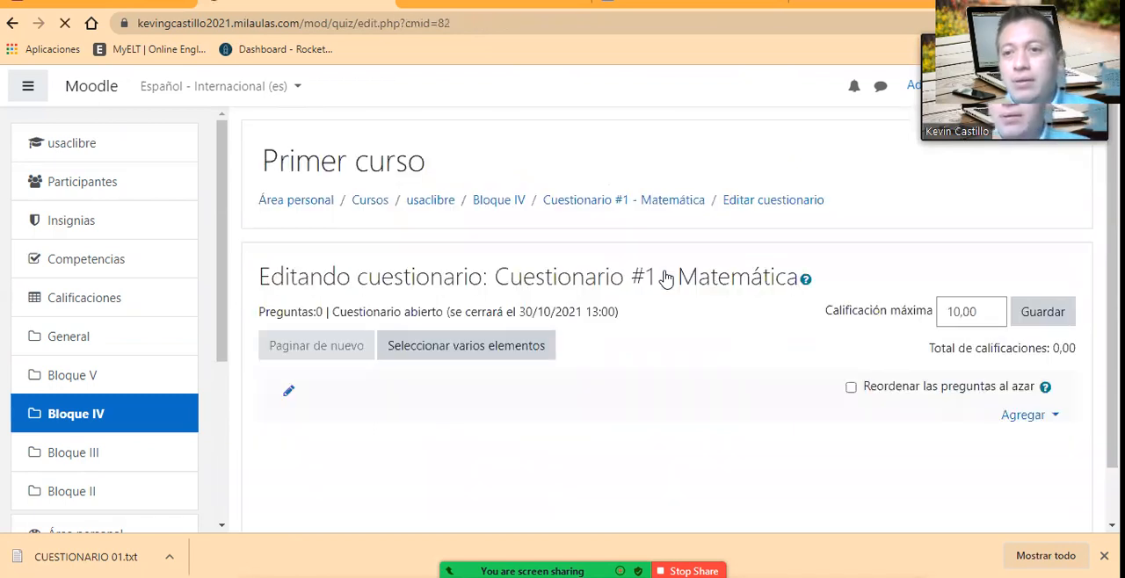
pyautogui.scroll(-1, 693, 361)
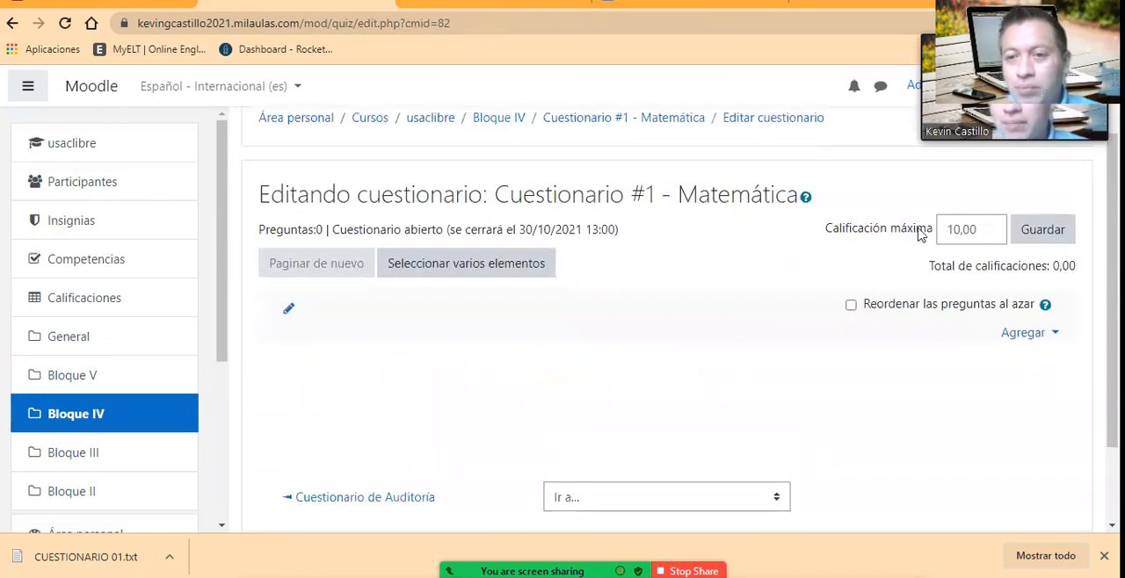
pyautogui.click(963, 229)
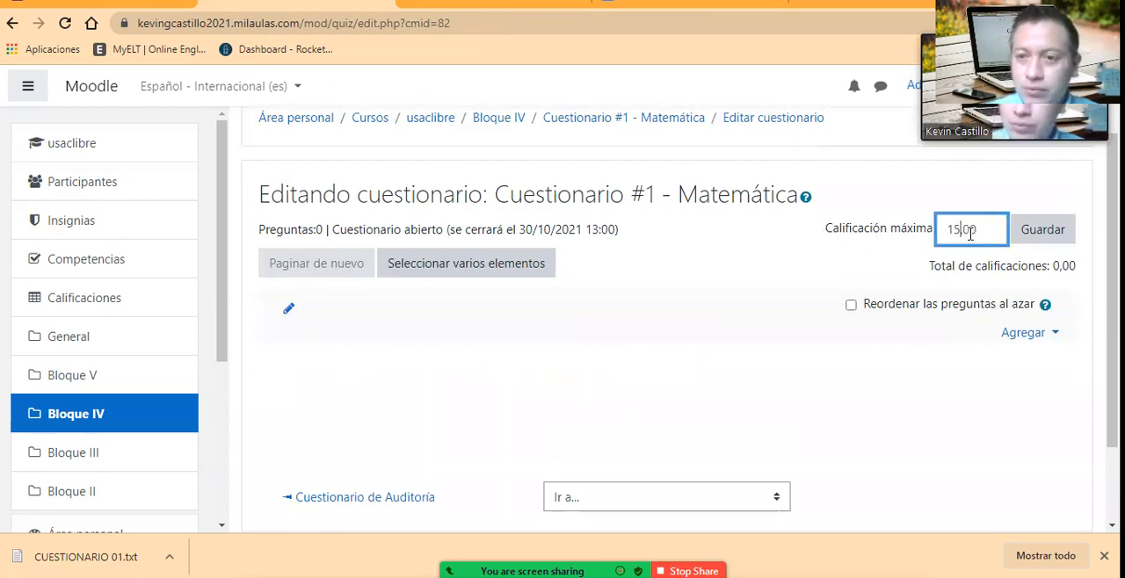
pyautogui.click(1051, 230)
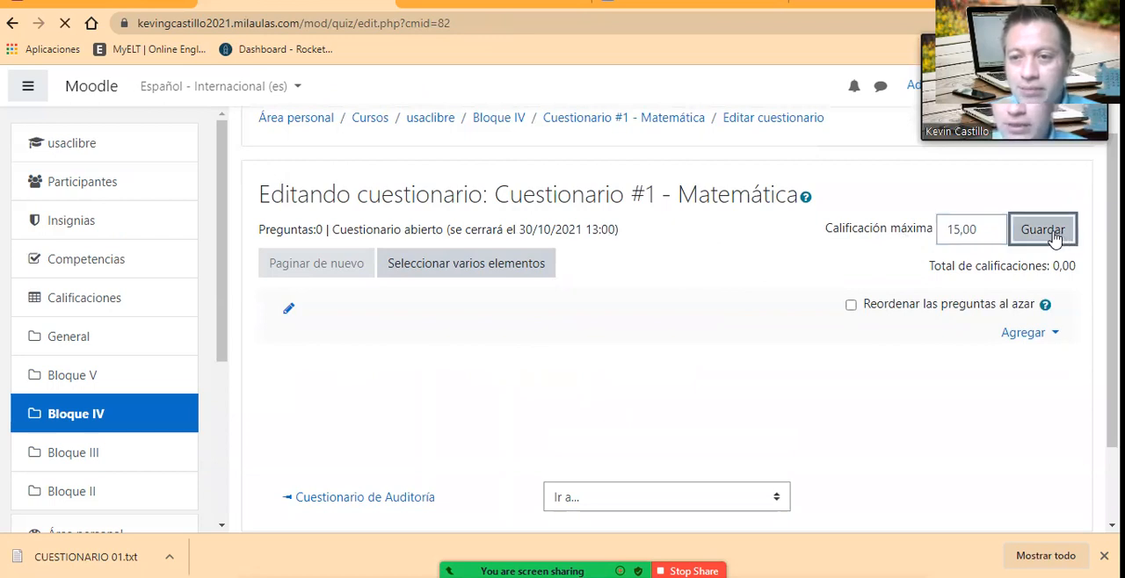
# Step: Start adding questions to the quiz from the question bank and choose the category preguntas_moodle
pyautogui.scroll(-2, 889, 256)
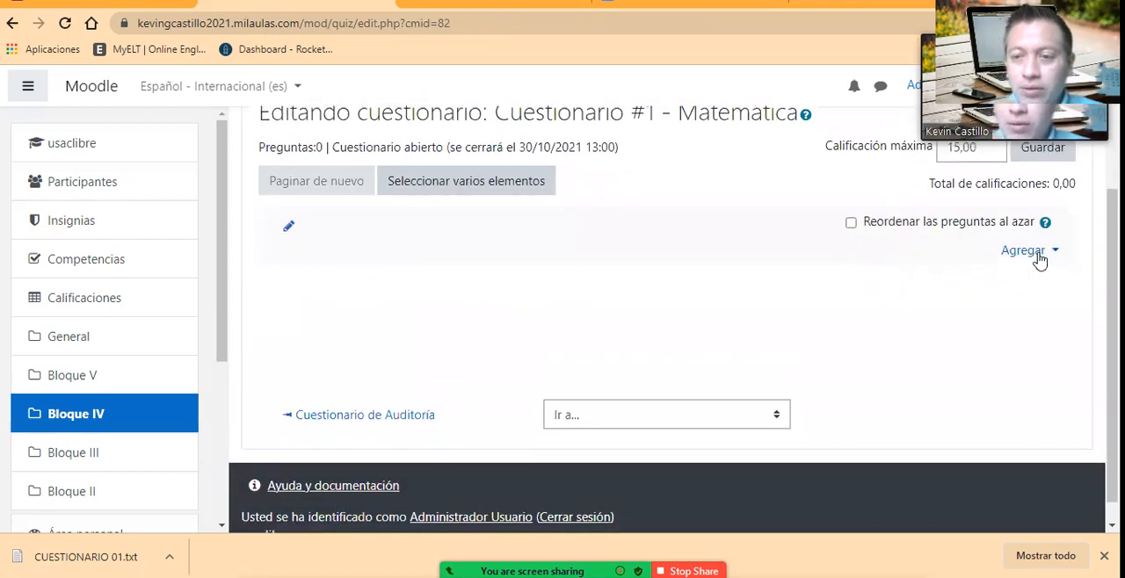
pyautogui.scroll(1, 1040, 261)
pyautogui.click(1018, 338)
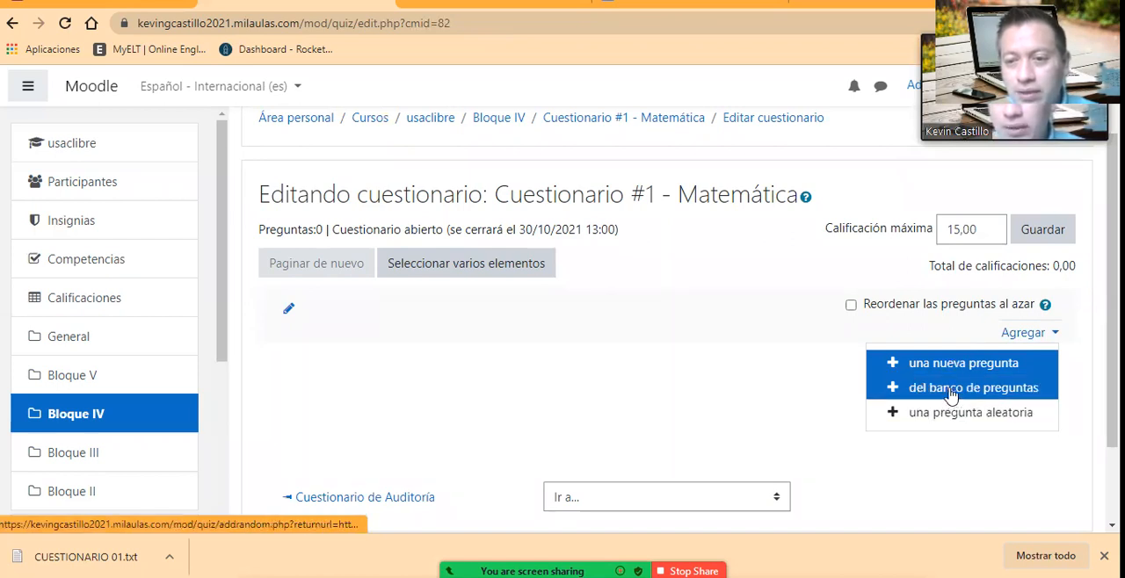
pyautogui.press('Escape')
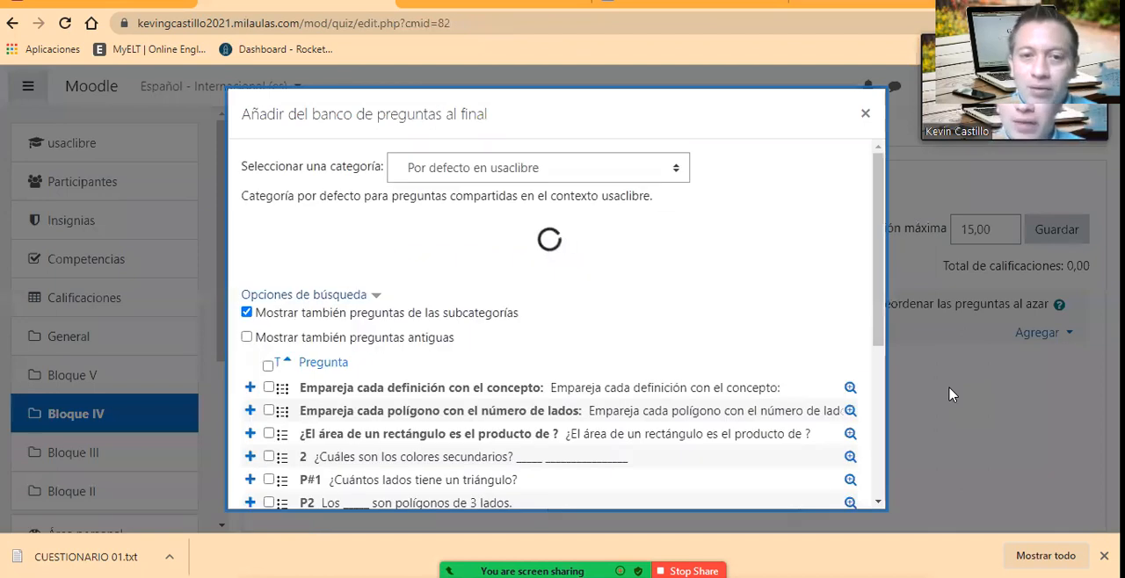
pyautogui.scroll(-1, 660, 223)
pyautogui.scroll(1, 660, 166)
pyautogui.click(658, 166)
pyautogui.click(578, 183)
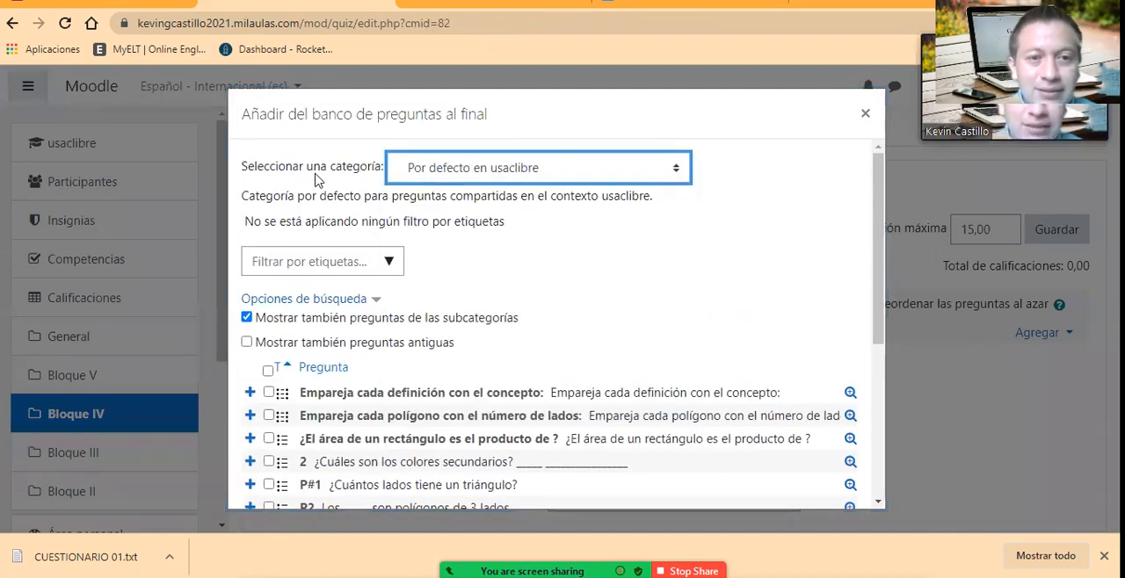
pyautogui.click(565, 169)
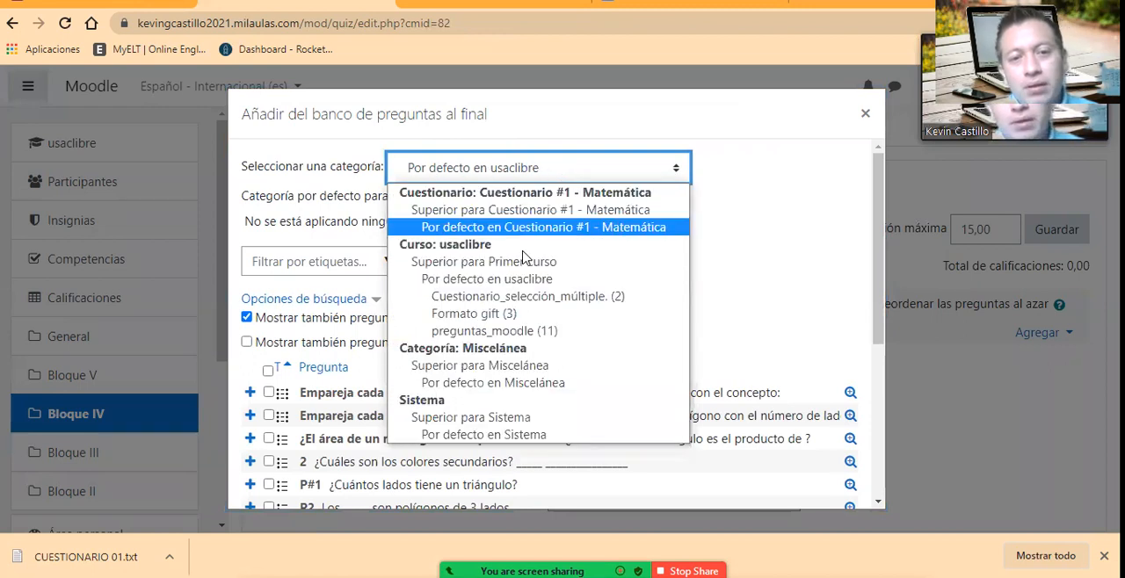
pyautogui.click(503, 332)
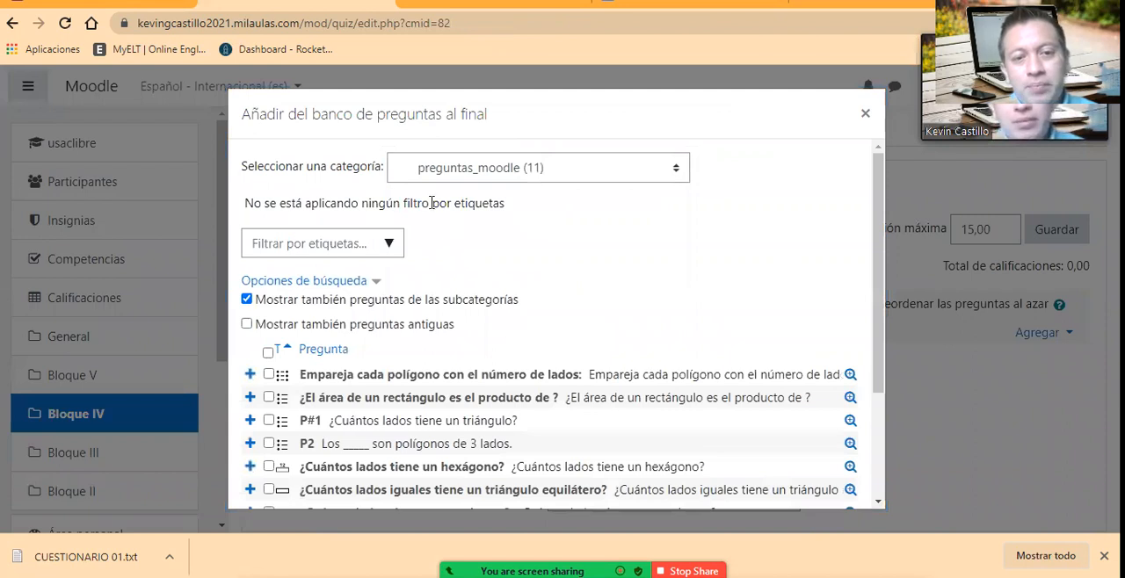
# Step: Select all questions in the preguntas_moodle category and add them to the quiz
pyautogui.scroll(-3, 338, 343)
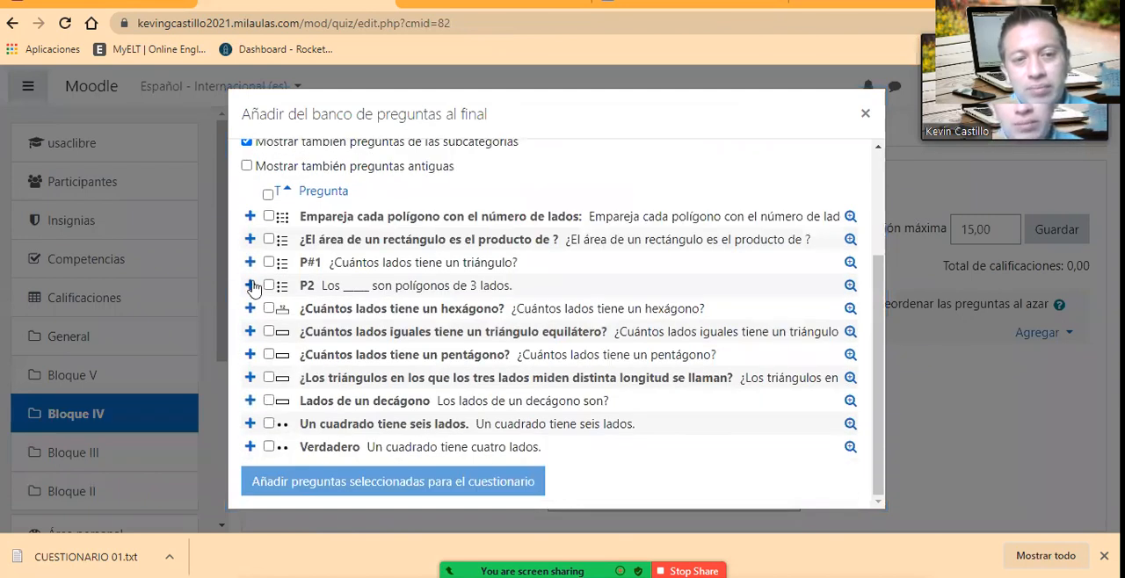
pyautogui.click(268, 217)
pyautogui.click(268, 379)
pyautogui.click(269, 425)
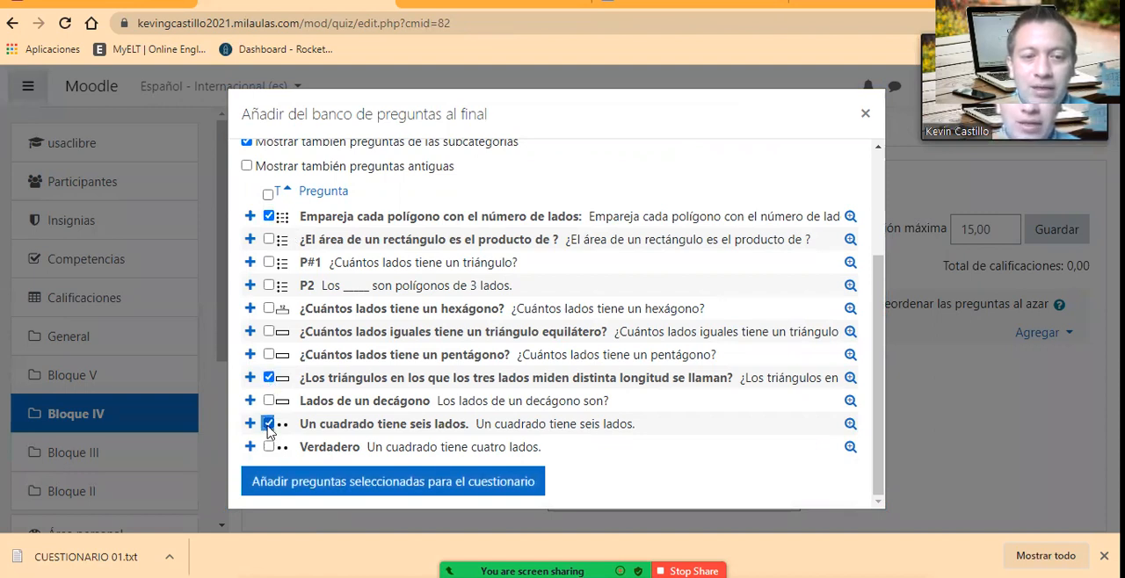
pyautogui.click(268, 196)
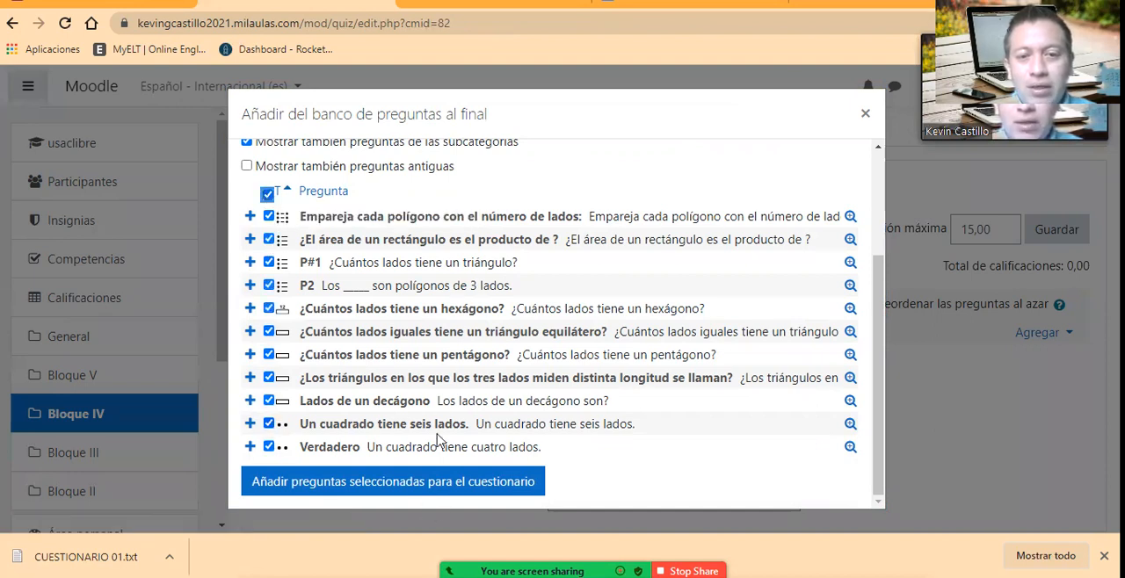
pyautogui.click(439, 488)
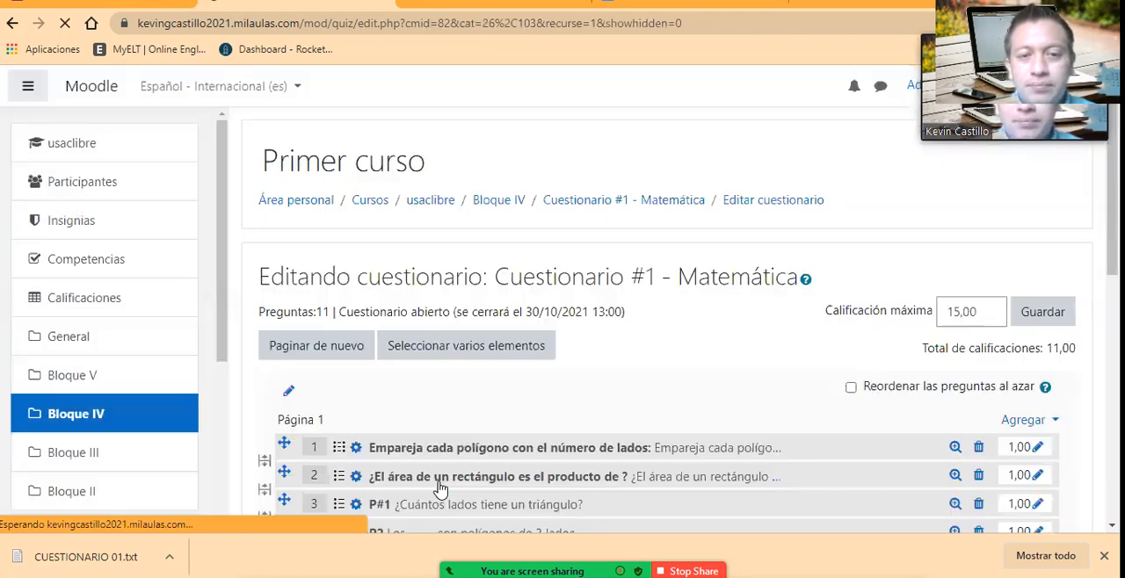
# Step: Examine the added questions, their individual marks, the total of grades and their distribution across the quiz pages
pyautogui.scroll(-2, 700, 356)
pyautogui.scroll(2, 837, 323)
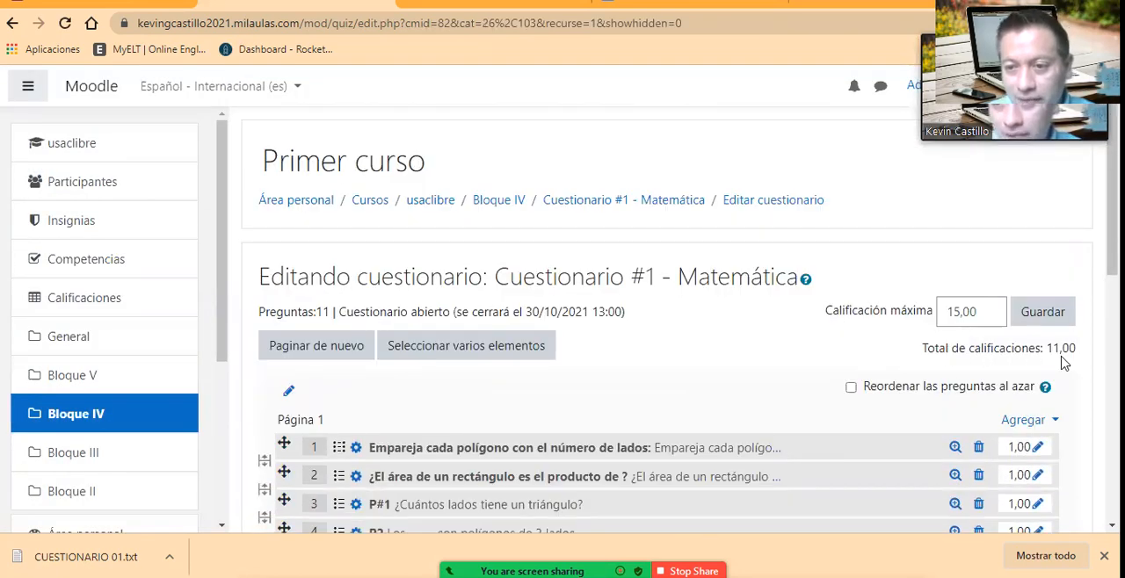
pyautogui.scroll(-5, 1067, 369)
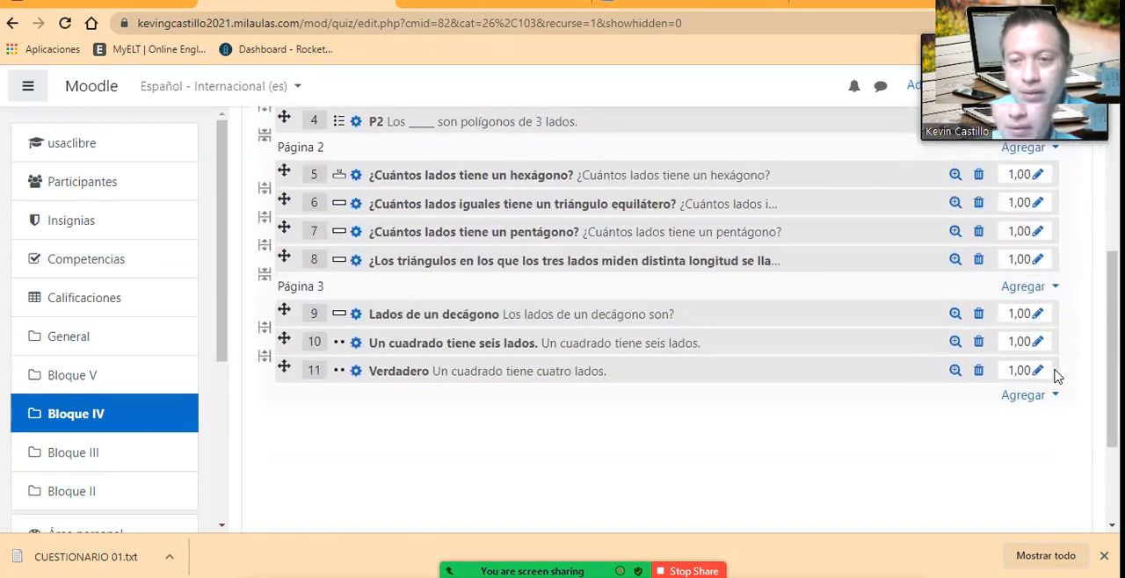
pyautogui.scroll(2, 1057, 376)
pyautogui.scroll(2, 1011, 349)
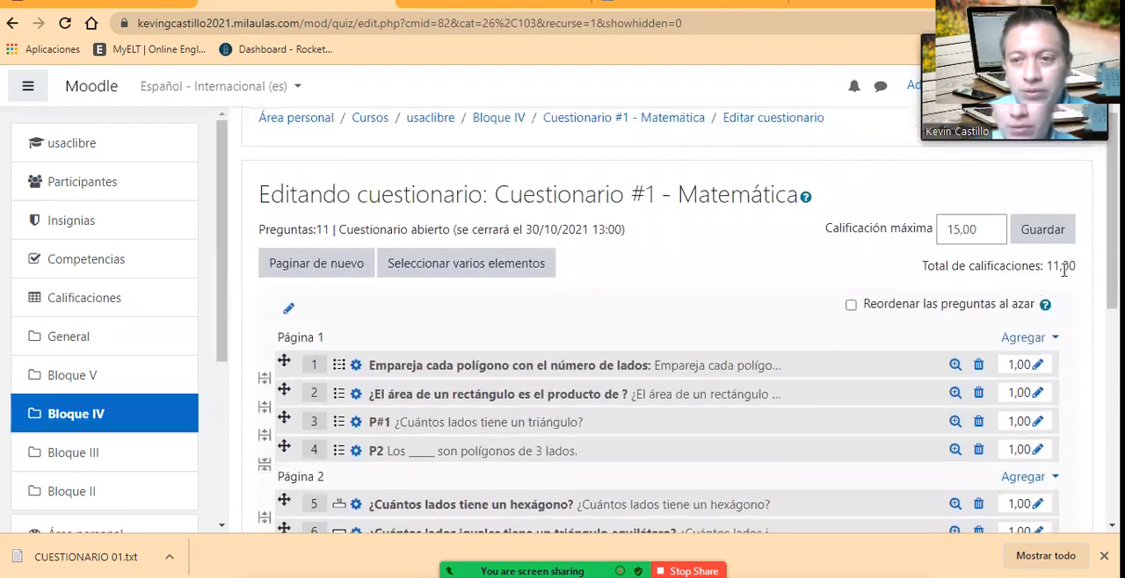
pyautogui.scroll(-1, 873, 403)
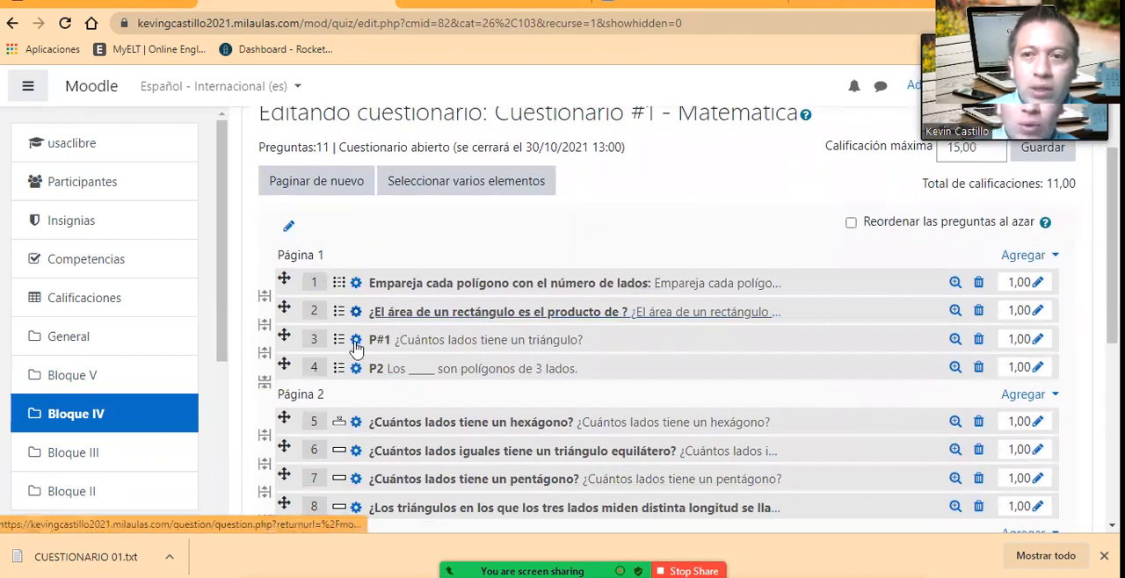
pyautogui.scroll(-1, 302, 317)
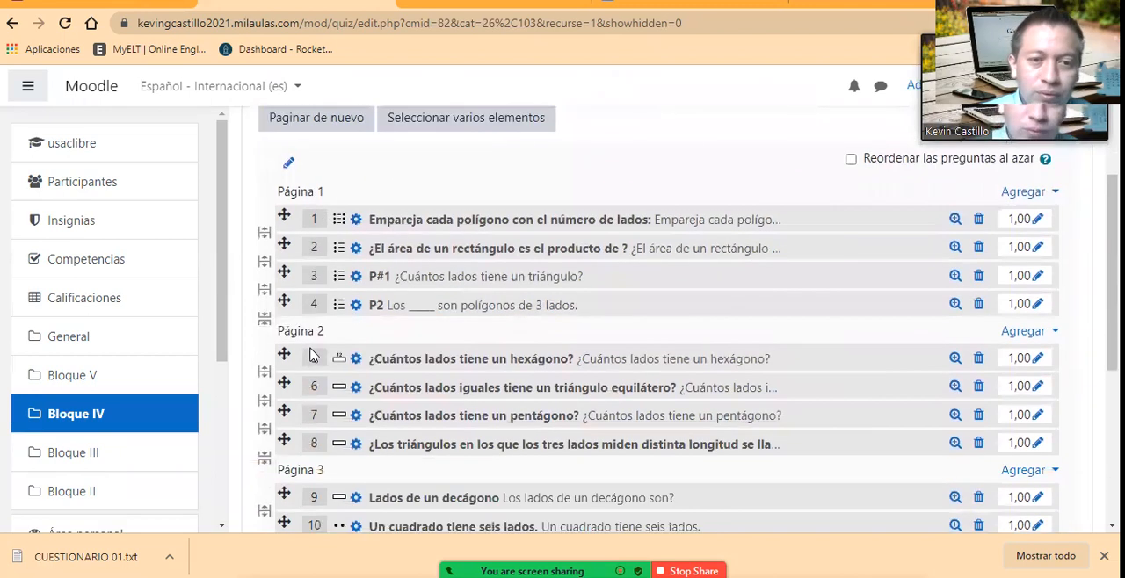
pyautogui.scroll(-1, 308, 350)
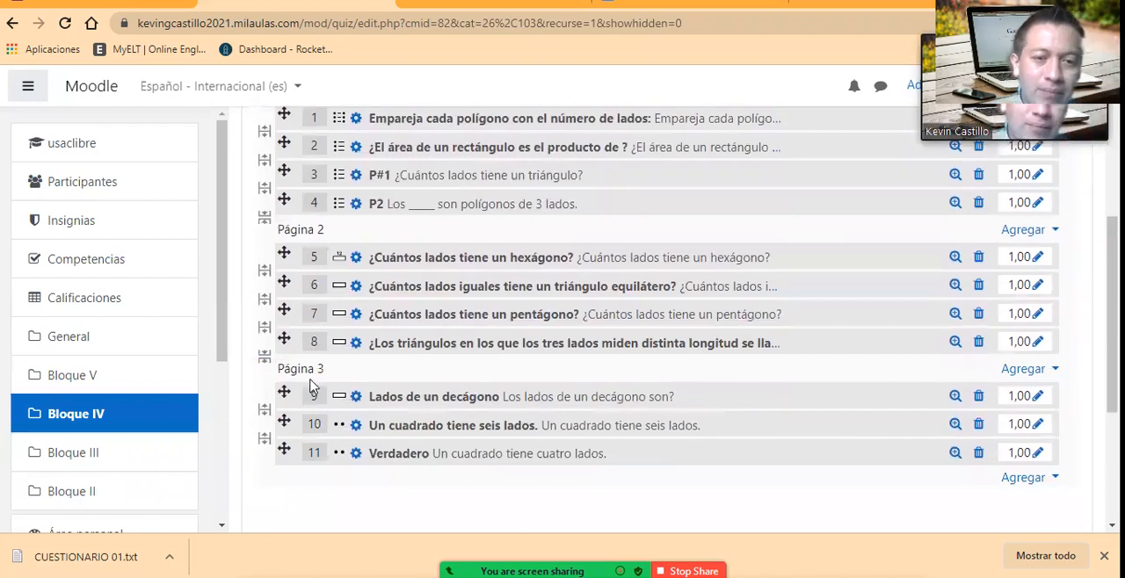
pyautogui.scroll(1, 515, 276)
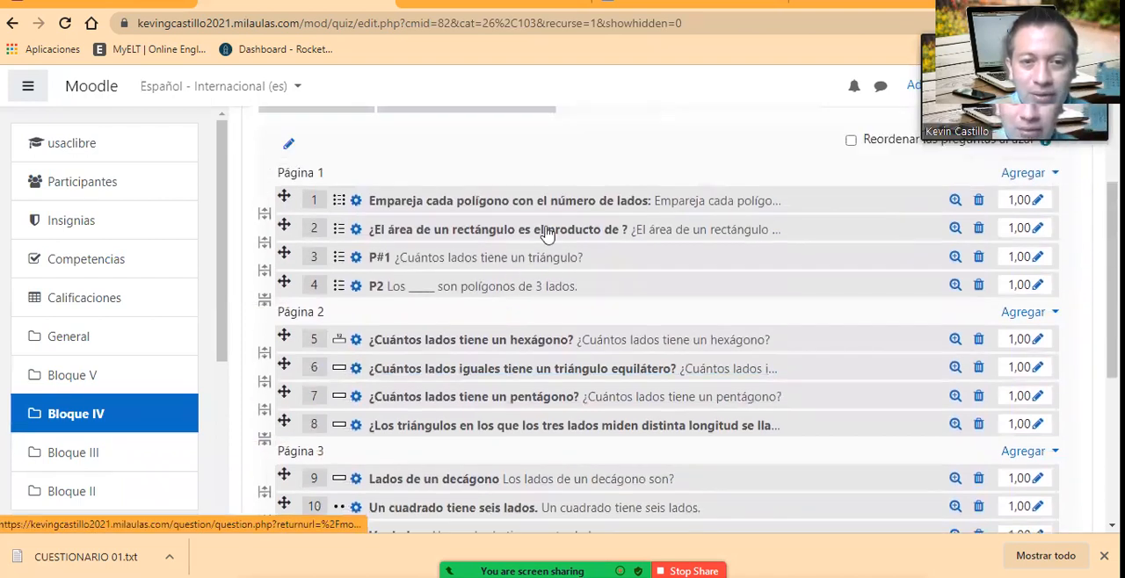
# Step: Set the mark of question 1, on matching polygons, to 3 and question 2, on the rectangle's area, to 2
pyautogui.scroll(1, 879, 244)
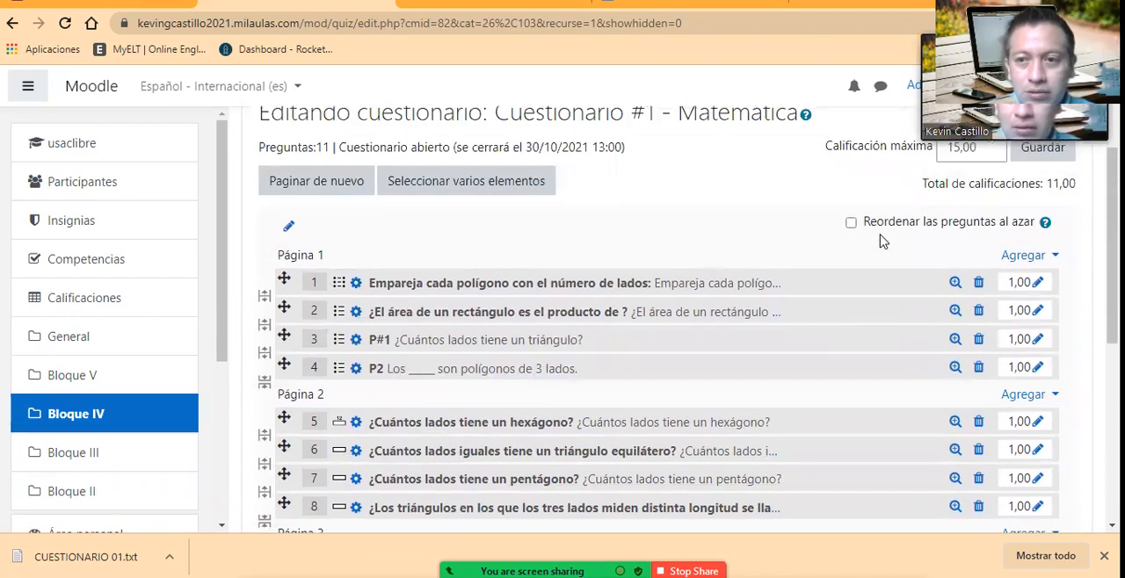
pyautogui.click(1038, 284)
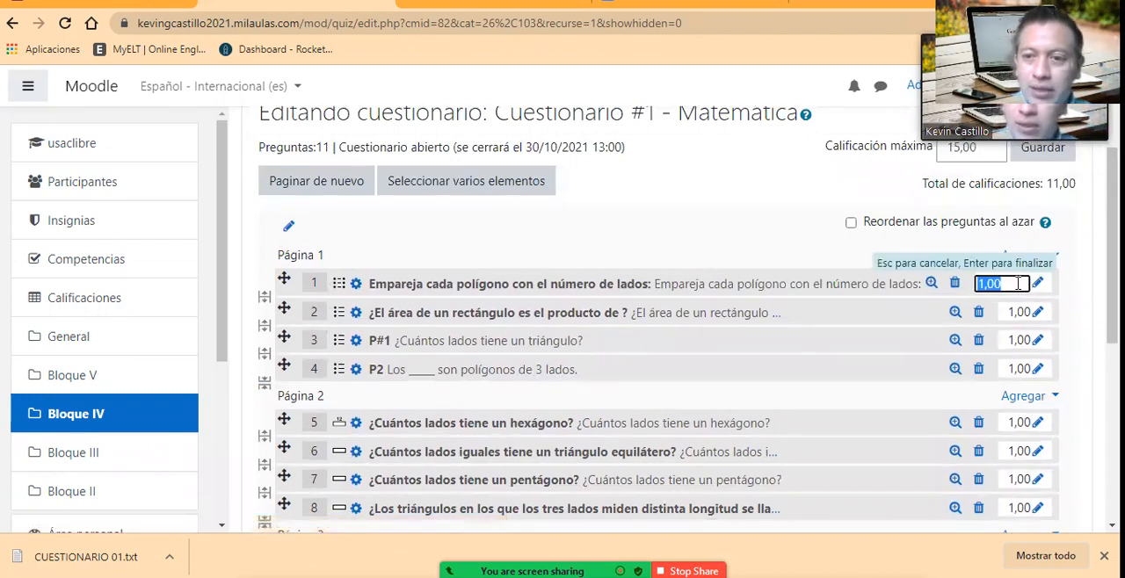
pyautogui.write('3')
pyautogui.press('Return')
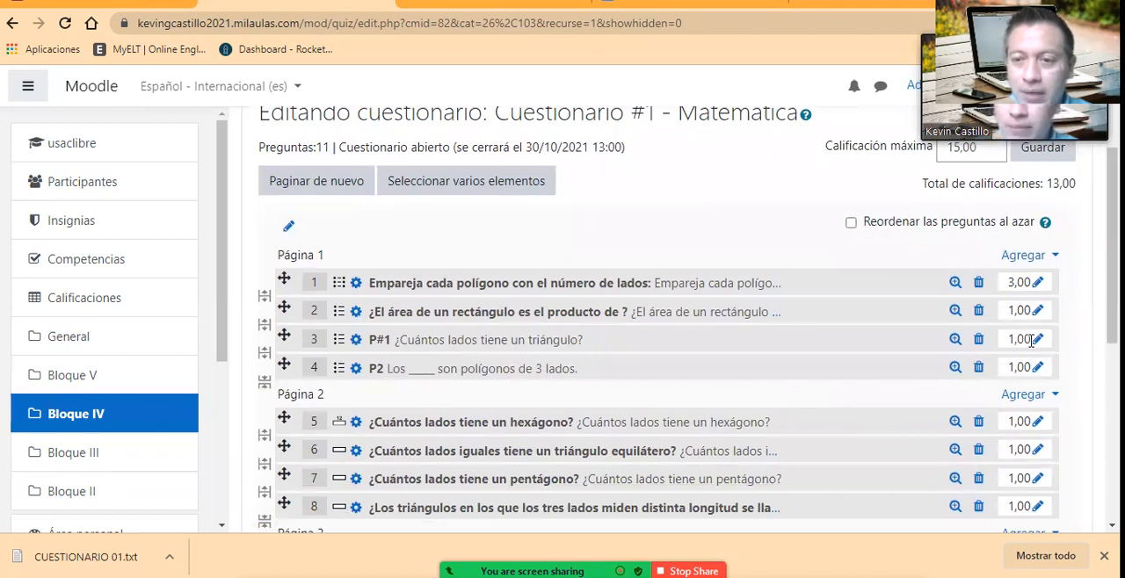
pyautogui.click(1038, 311)
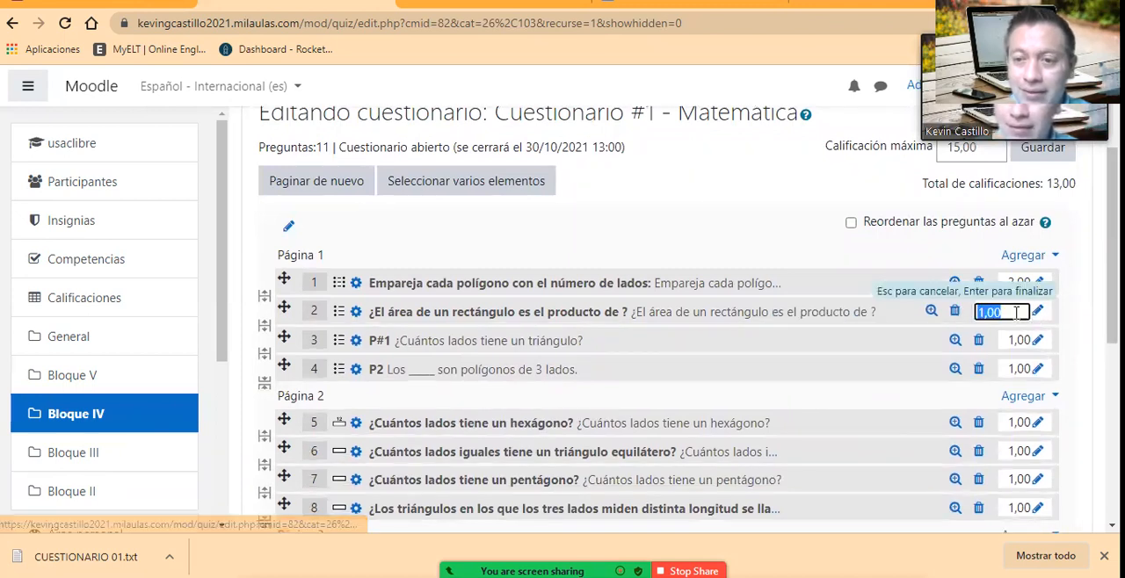
pyautogui.write('2')
pyautogui.press('Return')
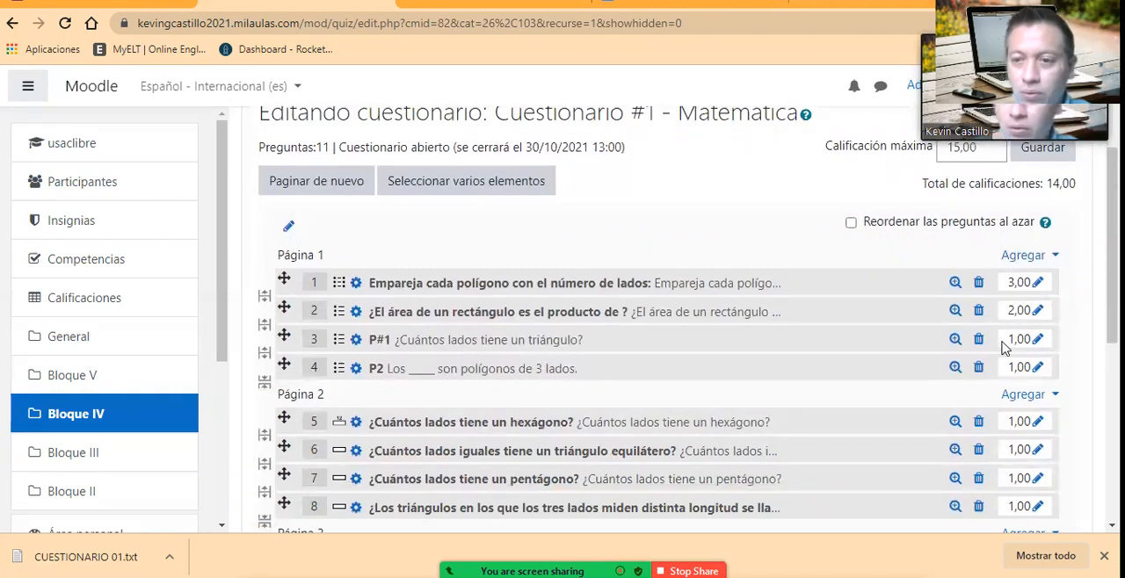
# Step: Set the mark of question 3 (P#1) to 5 and compare the total of grades with the Calificación máxima
pyautogui.click(1038, 340)
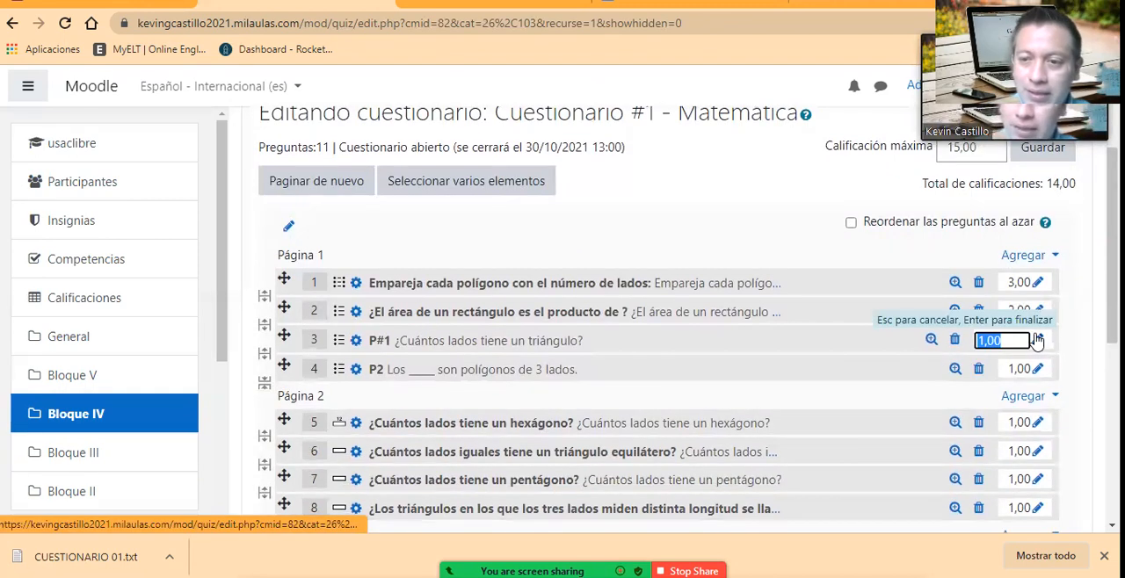
pyautogui.write('2')
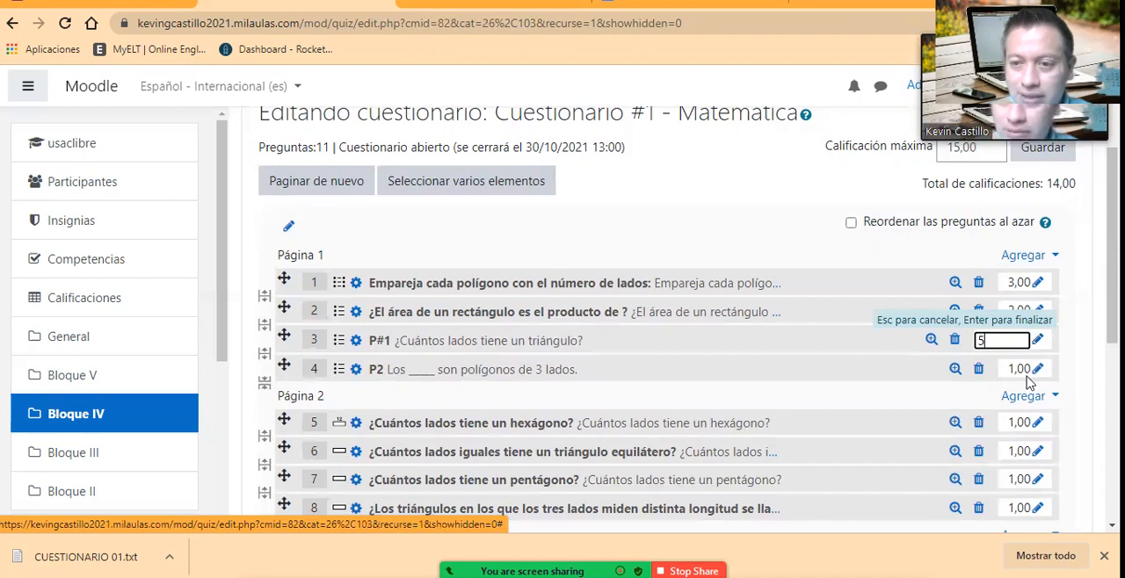
pyautogui.click(1027, 380)
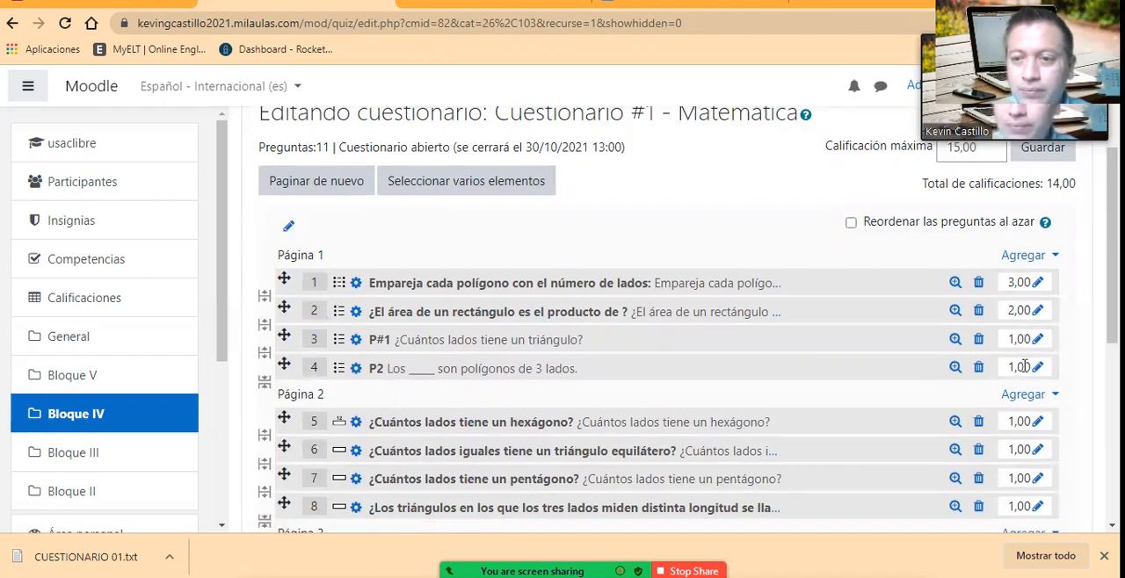
pyautogui.click(1038, 339)
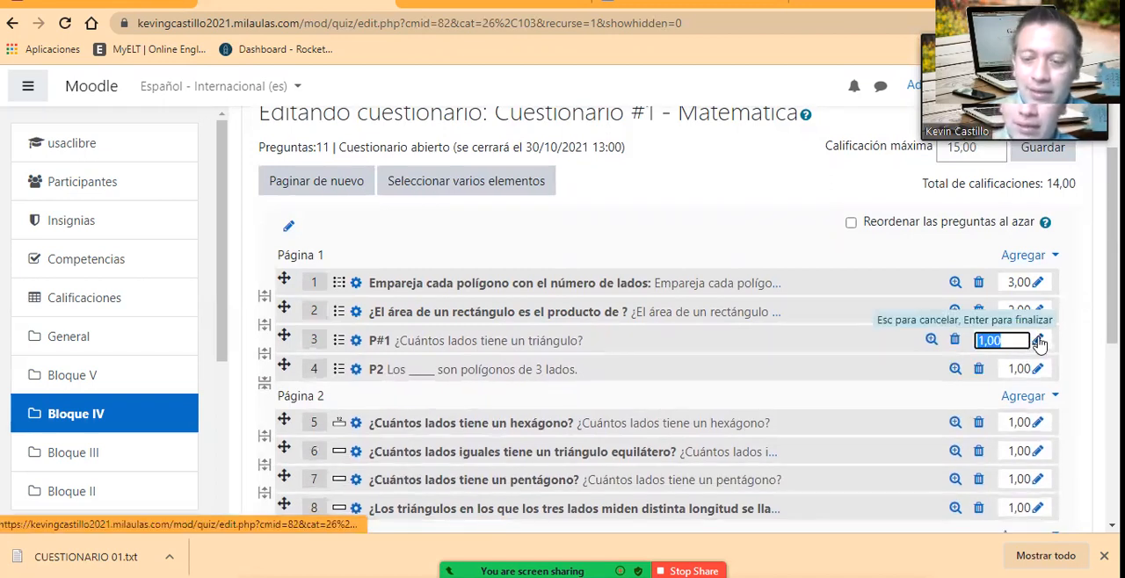
pyautogui.write('5')
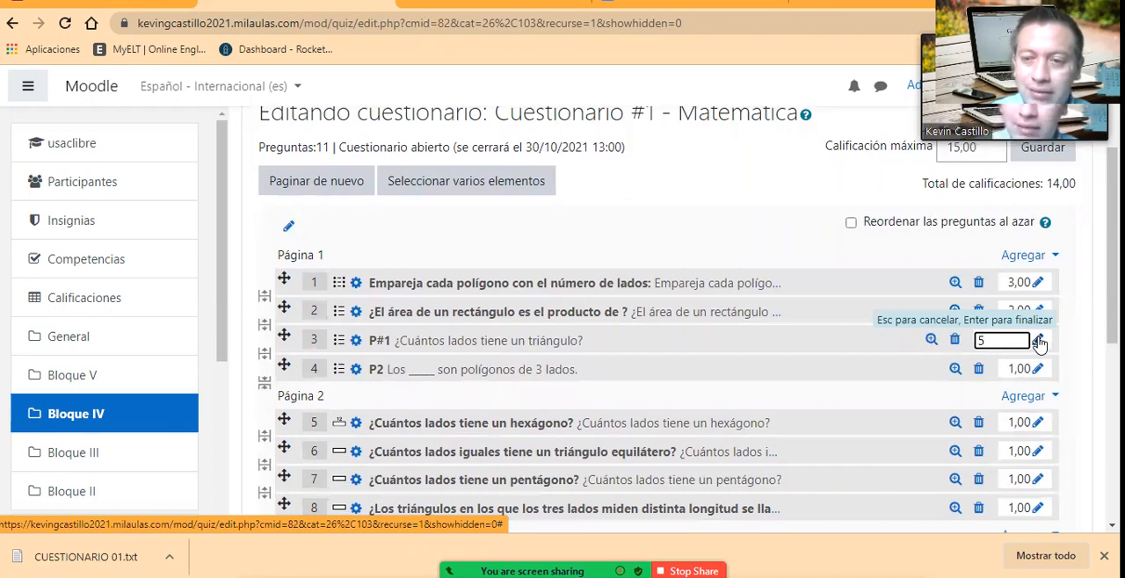
pyautogui.press('Return')
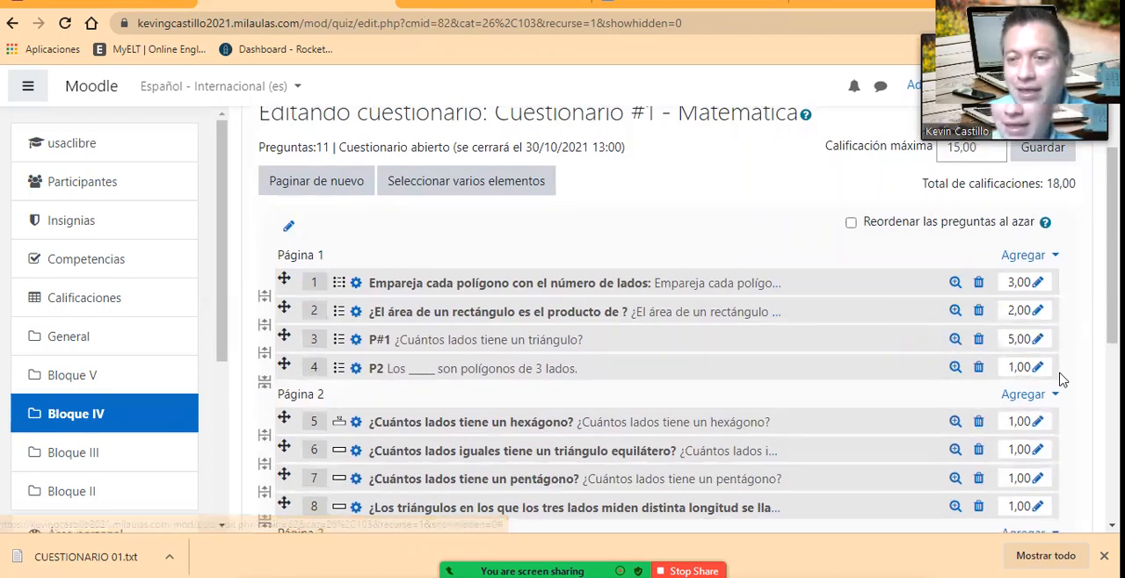
pyautogui.scroll(1, 1059, 364)
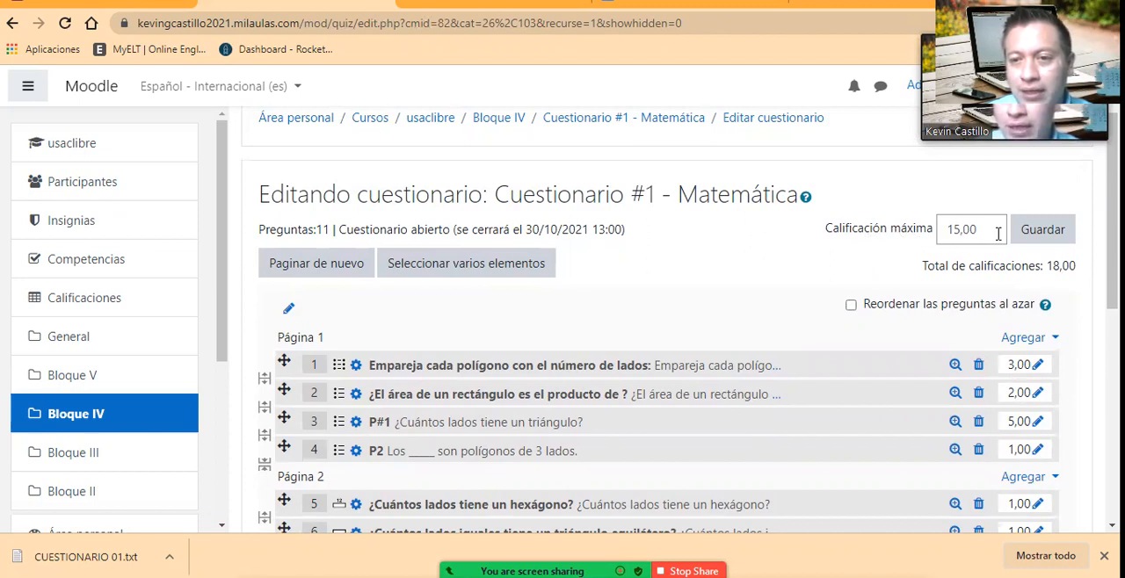
# Step: Set the mark of question 3 (P#1) back to 1
pyautogui.scroll(-1, 1018, 397)
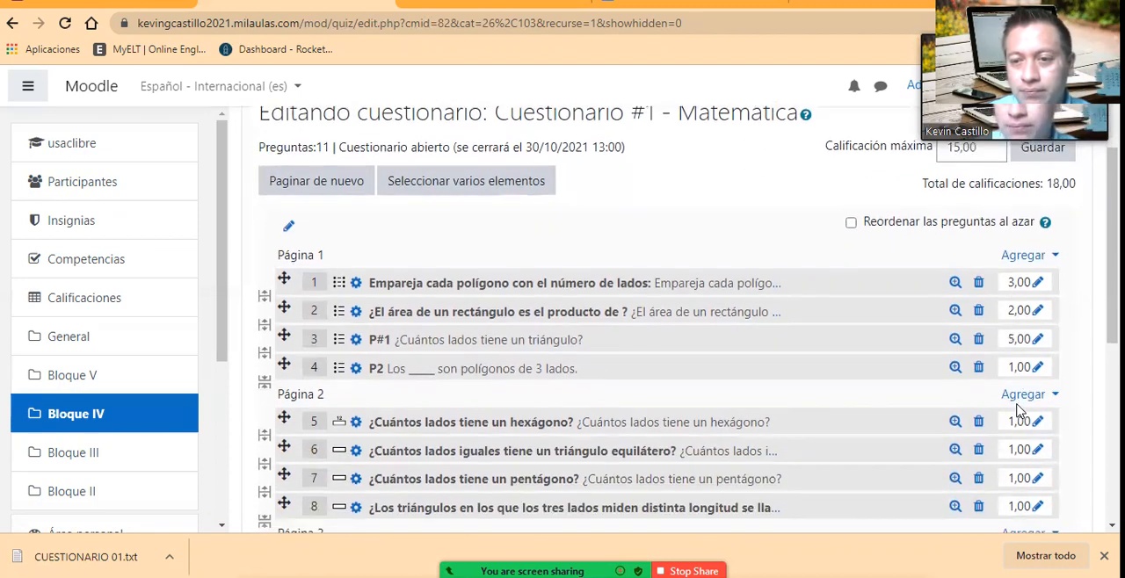
pyautogui.click(1039, 342)
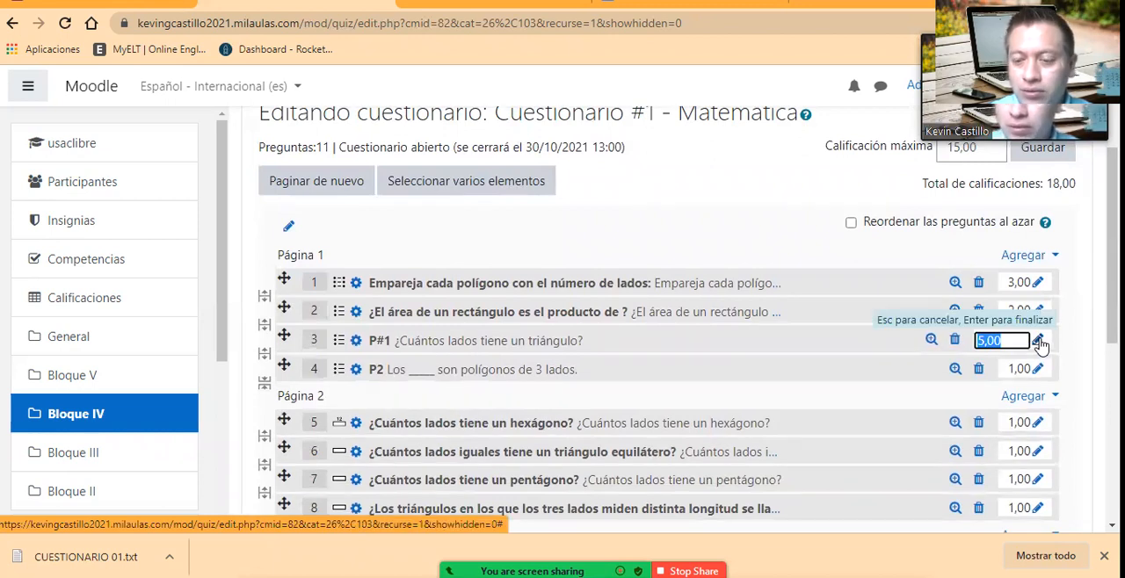
pyautogui.write('1')
pyautogui.press('Return')
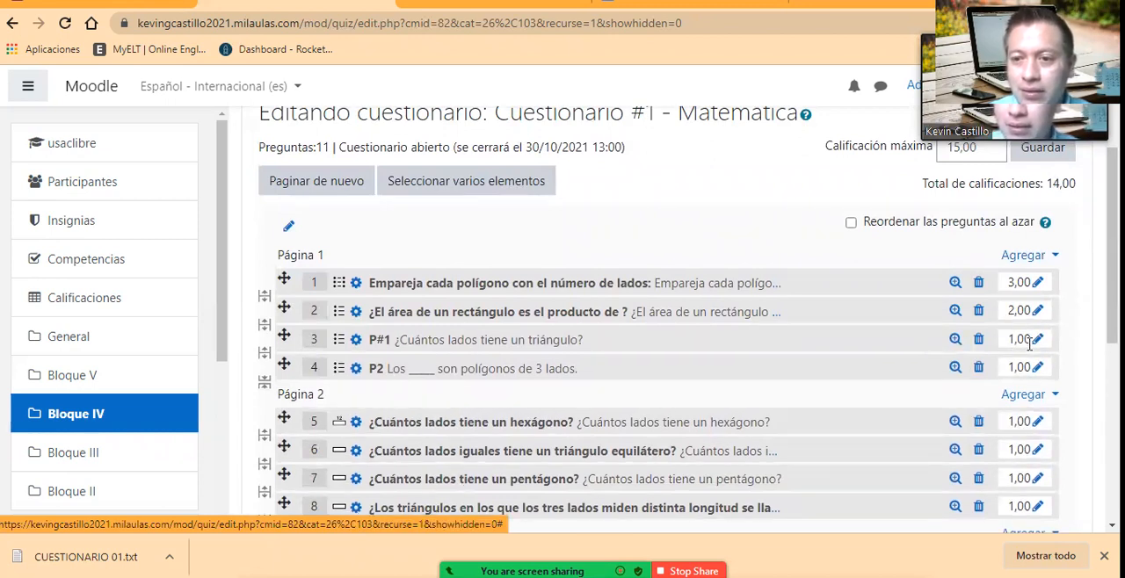
pyautogui.click(1041, 343)
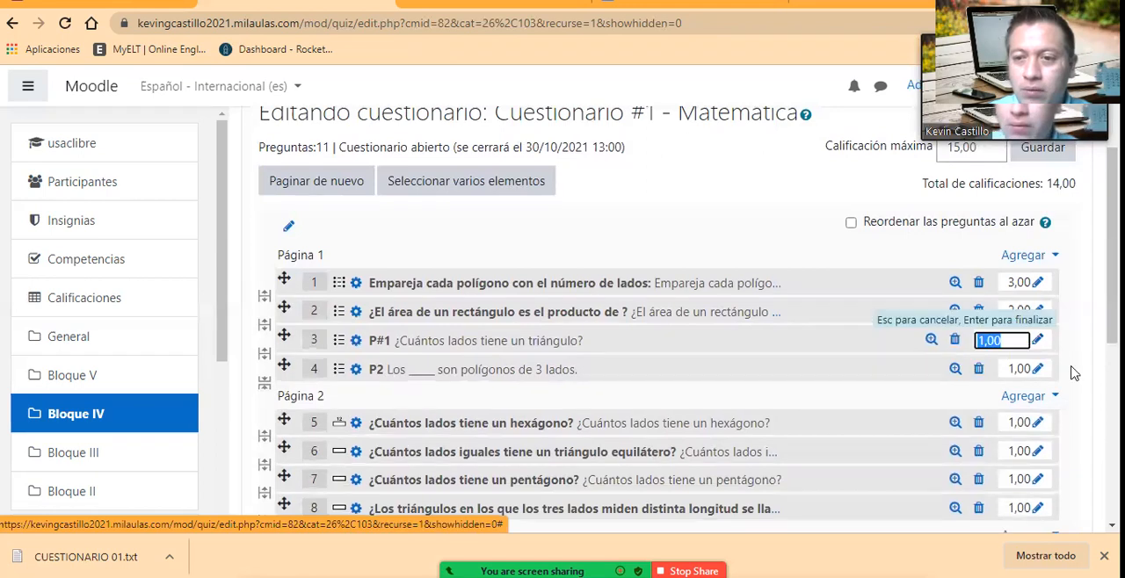
pyautogui.press('Escape')
# Step: Set the mark of question 7, ¿Cuántos lados tiene un pentágono?, to 2
pyautogui.scroll(-1, 1073, 374)
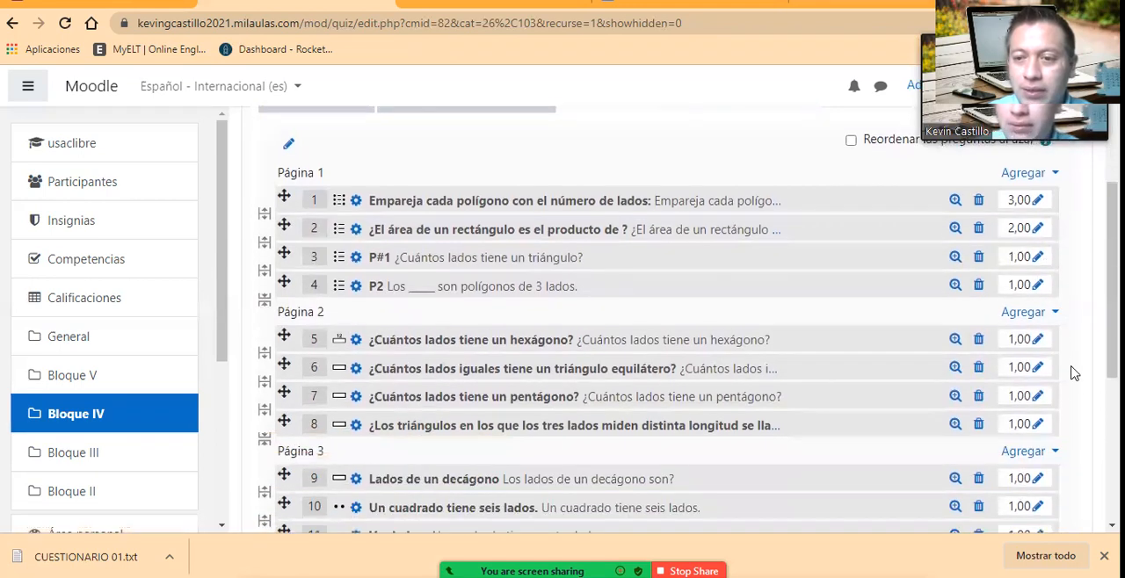
pyautogui.click(1035, 398)
pyautogui.write('2')
pyautogui.press('Return')
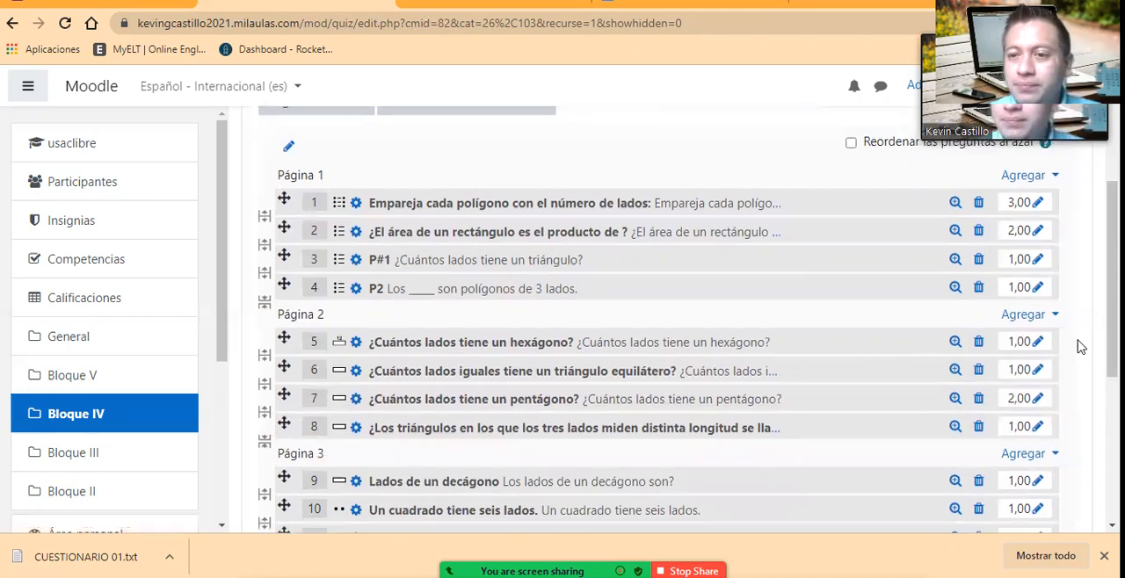
# Step: Check the total of grades against the question marks and save the Calificación máxima of 15,00
pyautogui.scroll(2, 1079, 343)
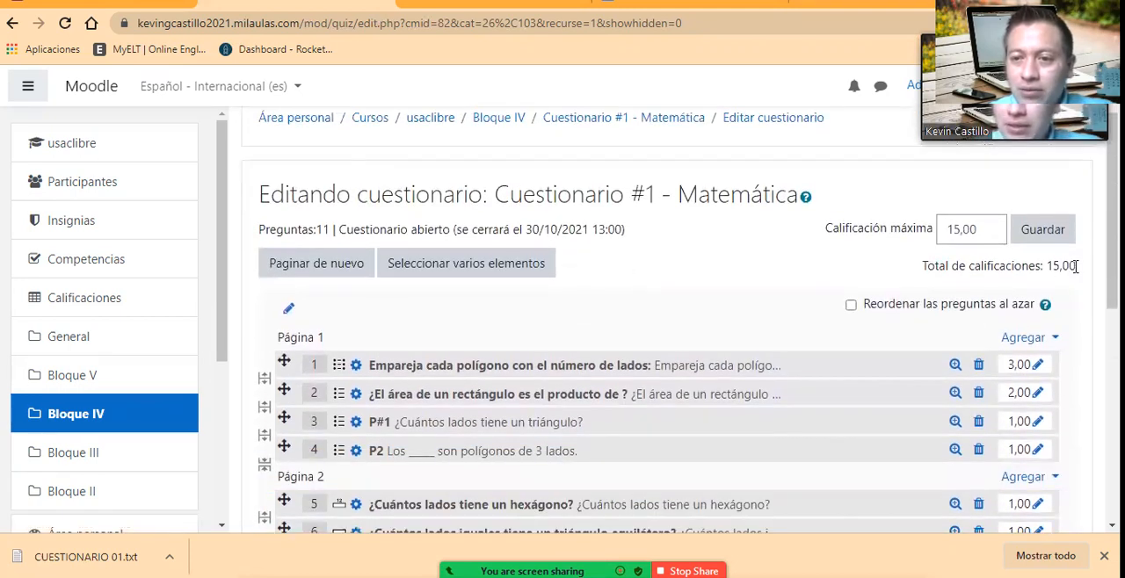
pyautogui.scroll(-6, 930, 393)
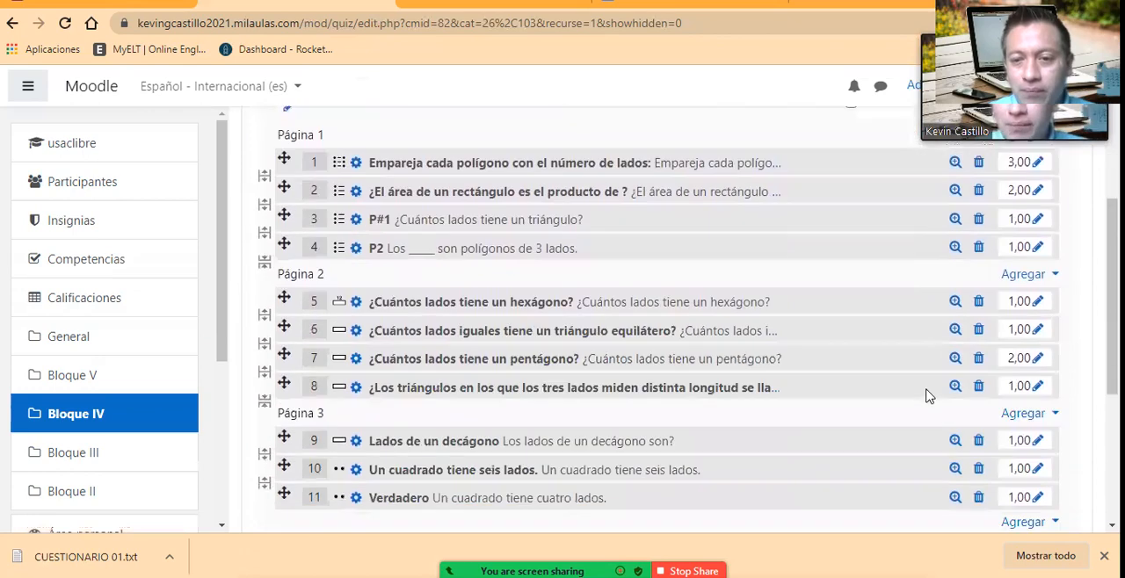
pyautogui.scroll(7, 930, 393)
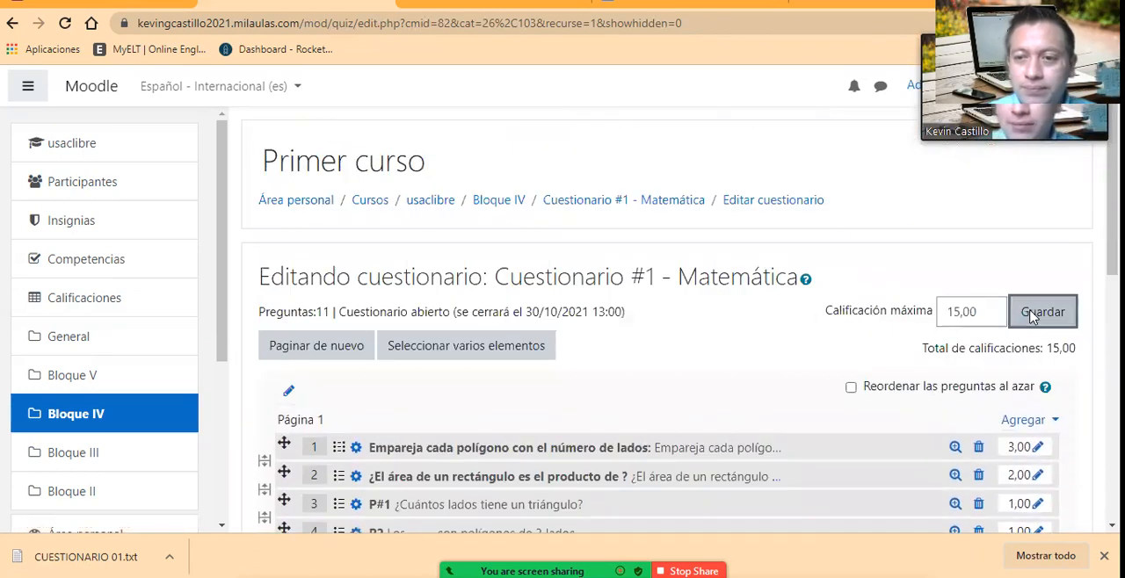
pyautogui.click(1032, 319)
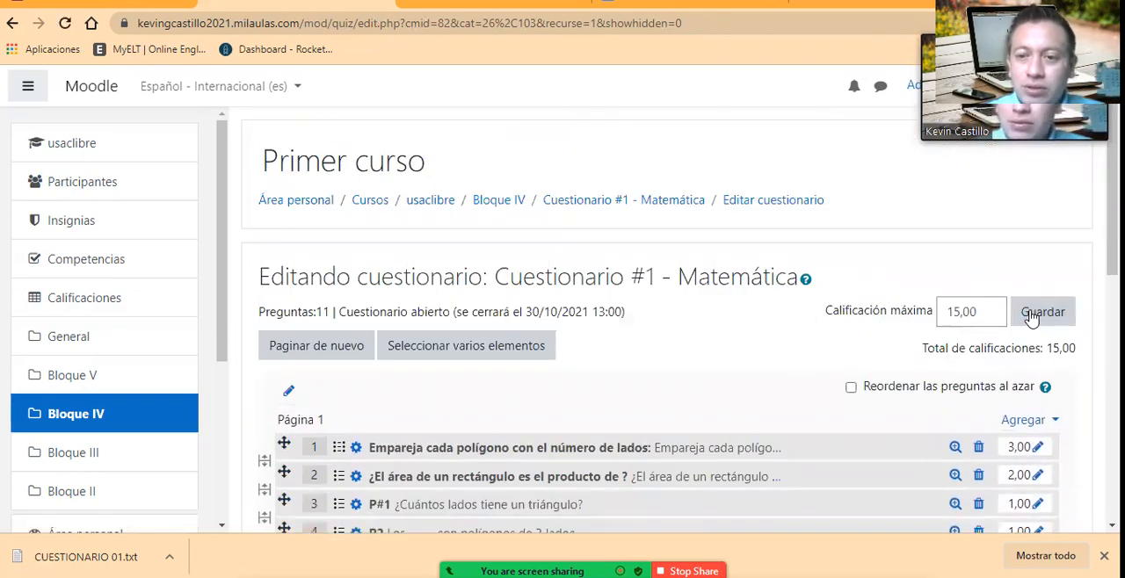
# Step: Review the quiz's questions, their types and their marks across the quiz pages
pyautogui.scroll(-10, 607, 370)
pyautogui.scroll(10, 613, 386)
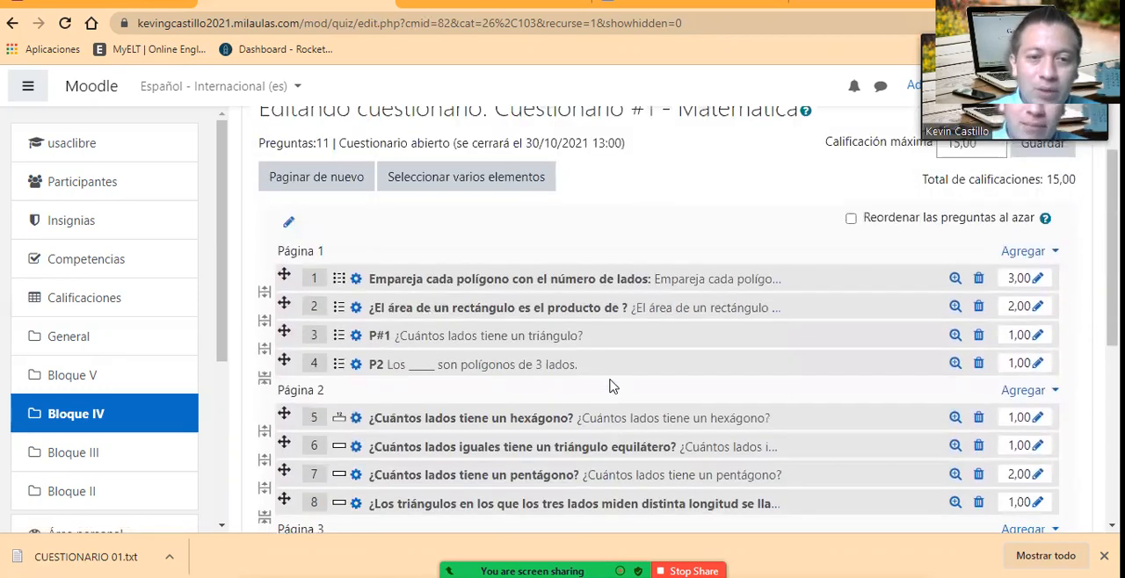
pyautogui.scroll(-4, 542, 426)
pyautogui.scroll(2, 343, 290)
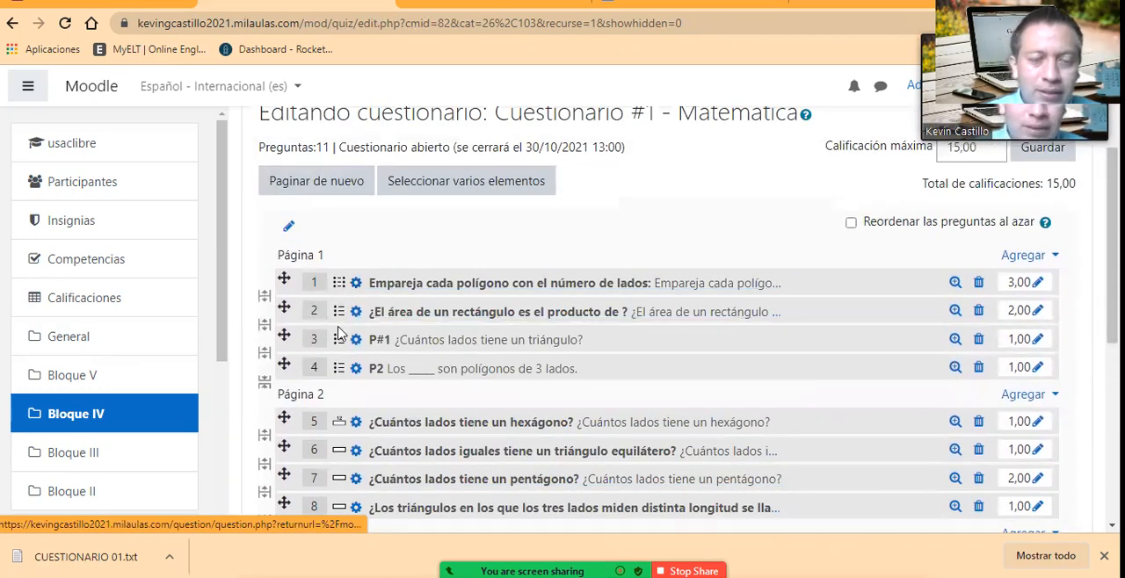
pyautogui.scroll(-1, 345, 360)
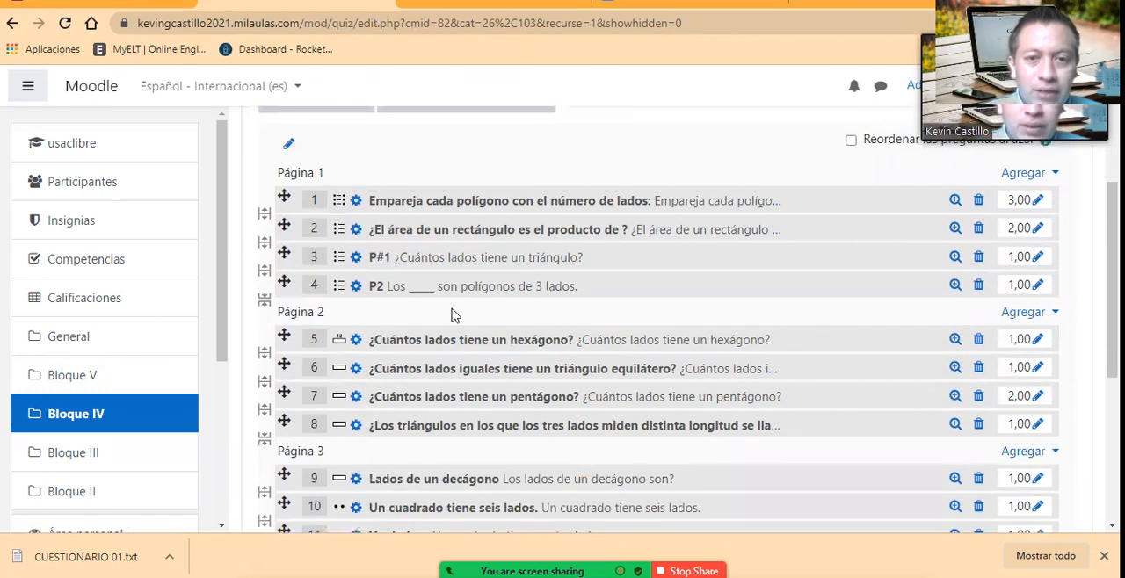
pyautogui.scroll(-3, 449, 363)
pyautogui.scroll(6, 449, 363)
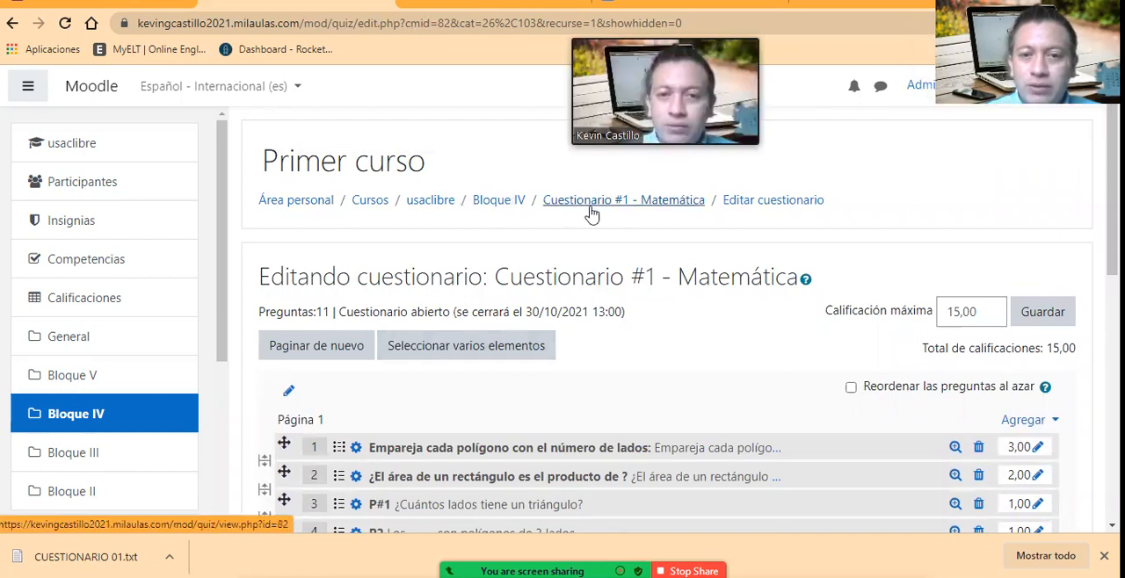
# Step: Return to the course's Bloque IV section and examine the Cuestionario #1 - Matemática entry with its opening and closing dates
pyautogui.click(663, 211)
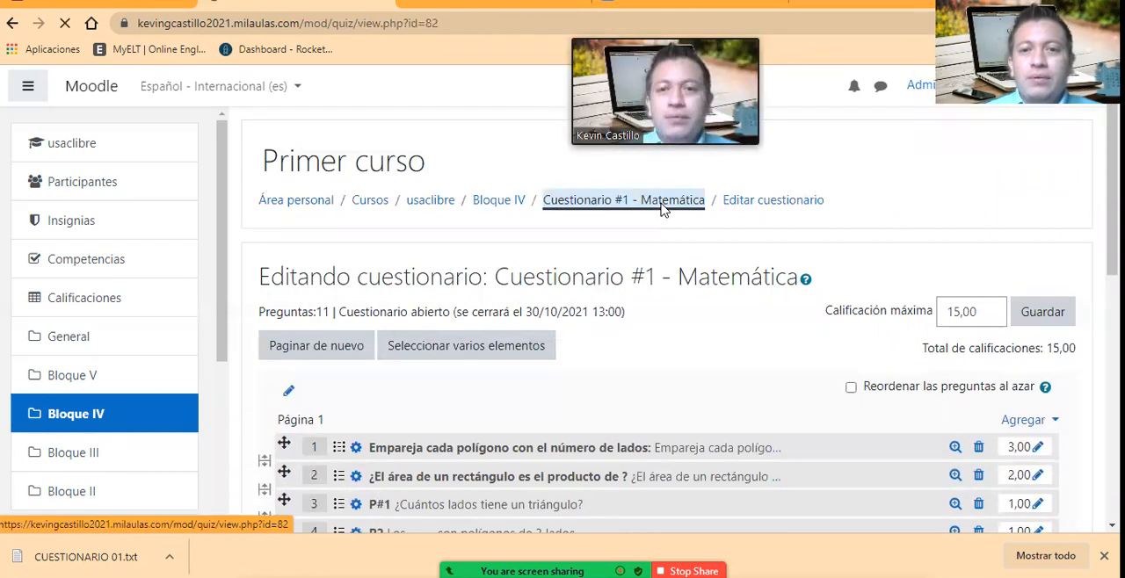
pyautogui.click(489, 213)
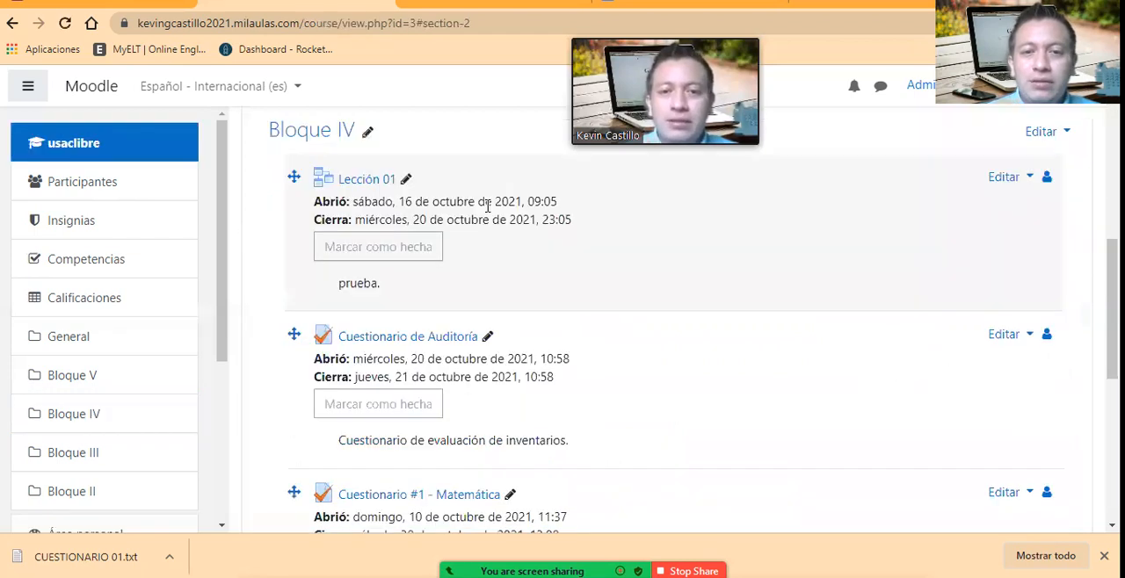
pyautogui.scroll(-2, 639, 389)
pyautogui.scroll(-3, 545, 369)
pyautogui.scroll(4, 360, 331)
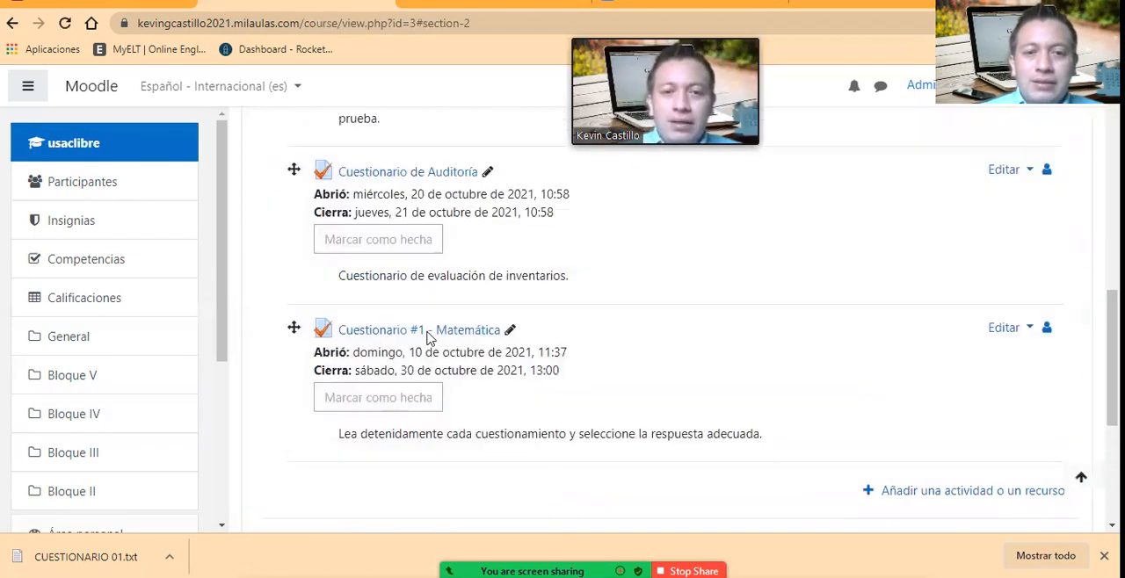
pyautogui.scroll(2, 372, 345)
pyautogui.scroll(-4, 422, 389)
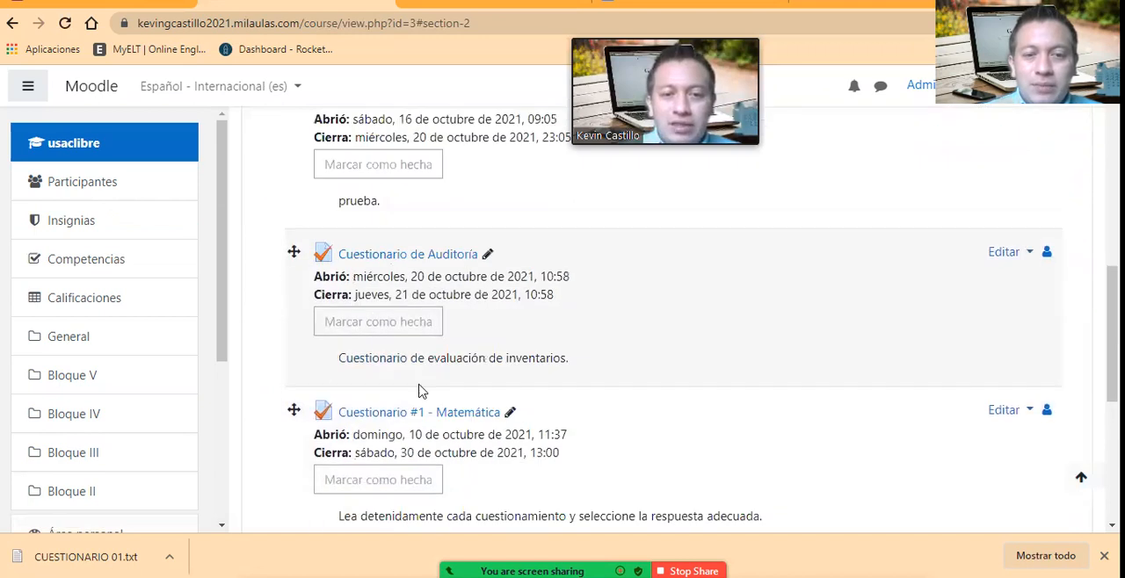
pyautogui.scroll(2, 835, 233)
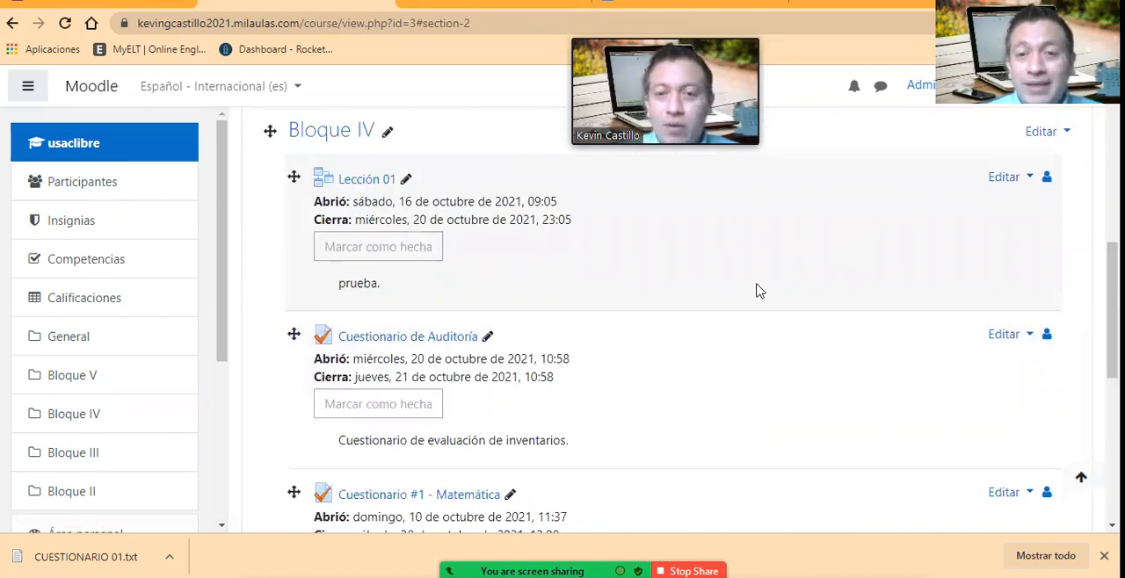
# Step: Switch the course role to Estudiante to view the course as a student
pyautogui.scroll(4, 759, 290)
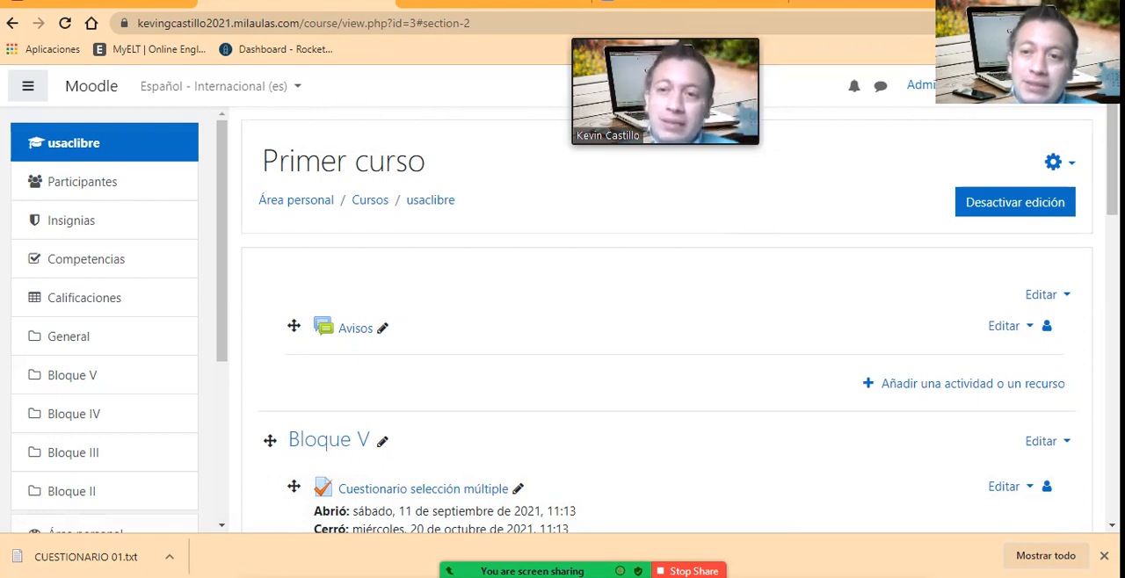
pyautogui.click(1037, 85)
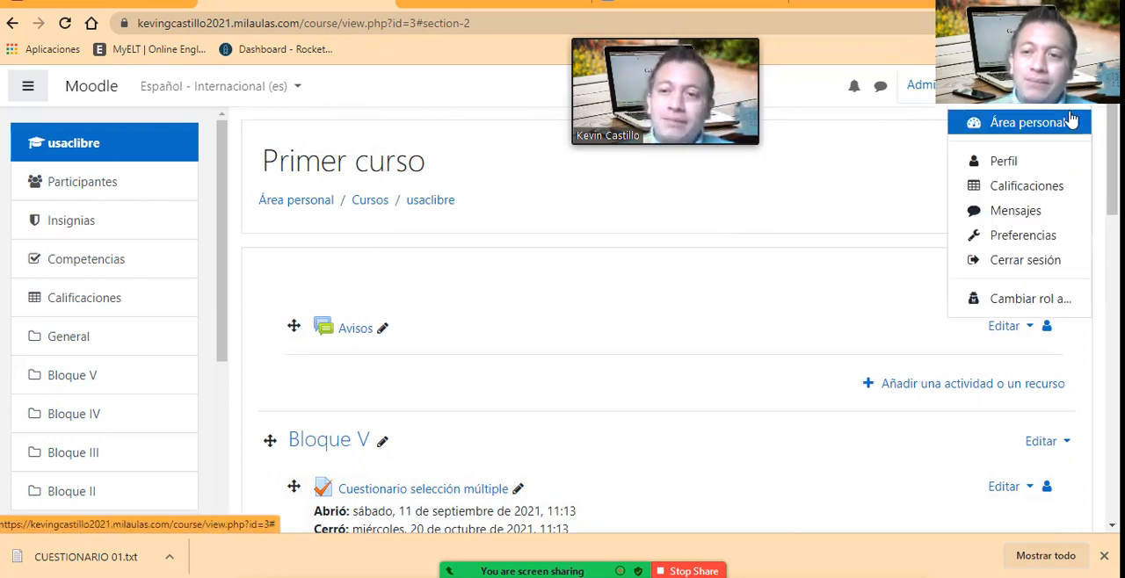
pyautogui.click(1030, 299)
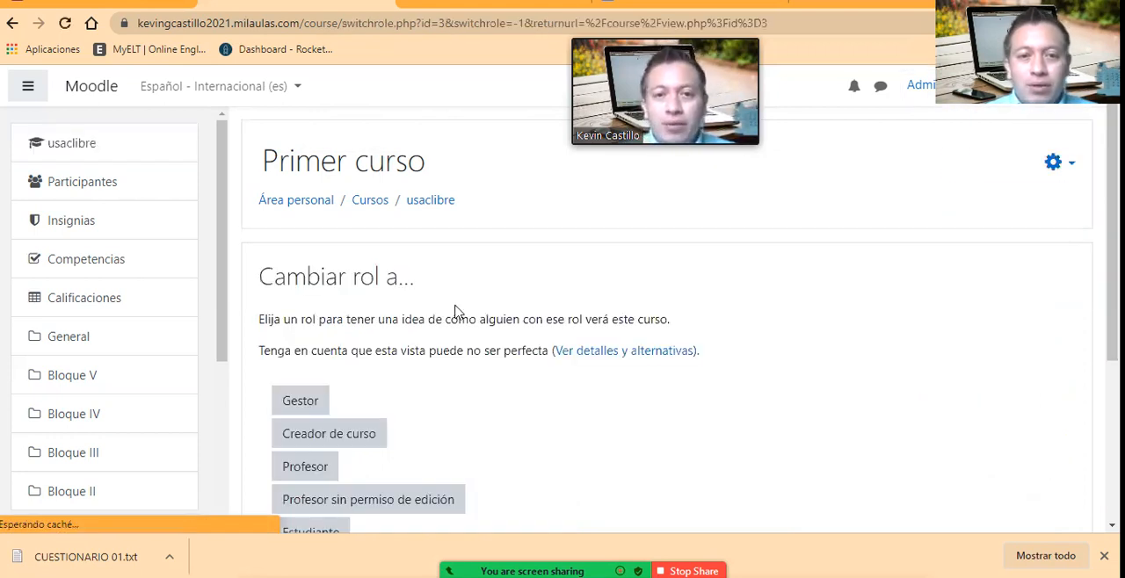
pyautogui.scroll(-2, 352, 343)
pyautogui.click(318, 374)
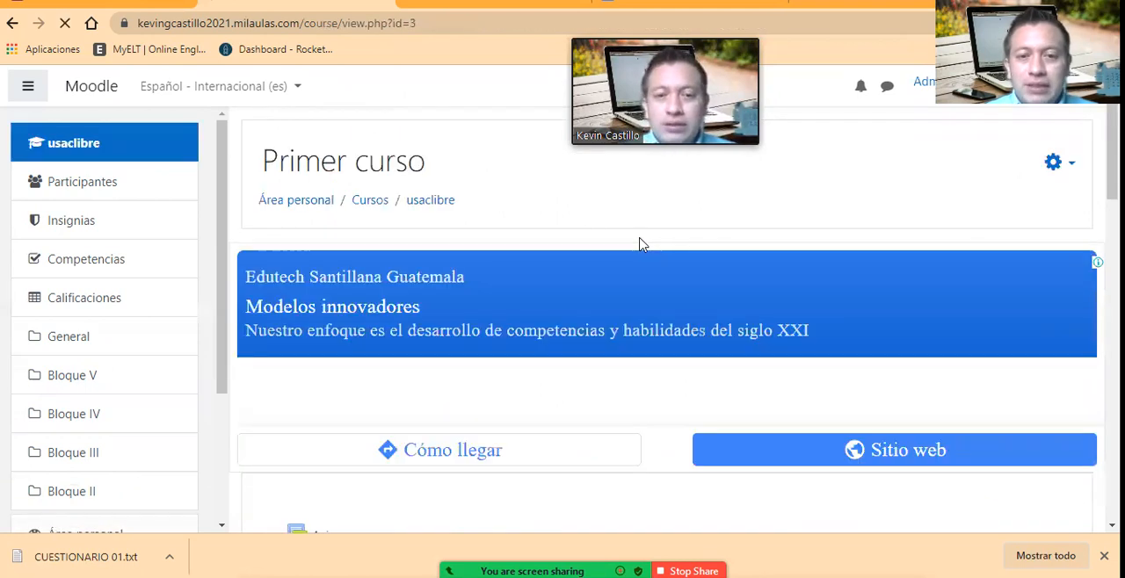
# Step: Open Cuestionario #1 - Matemática in the course's Bloque IV and start an attempt as a student
pyautogui.scroll(-2, 640, 249)
pyautogui.scroll(-7, 639, 256)
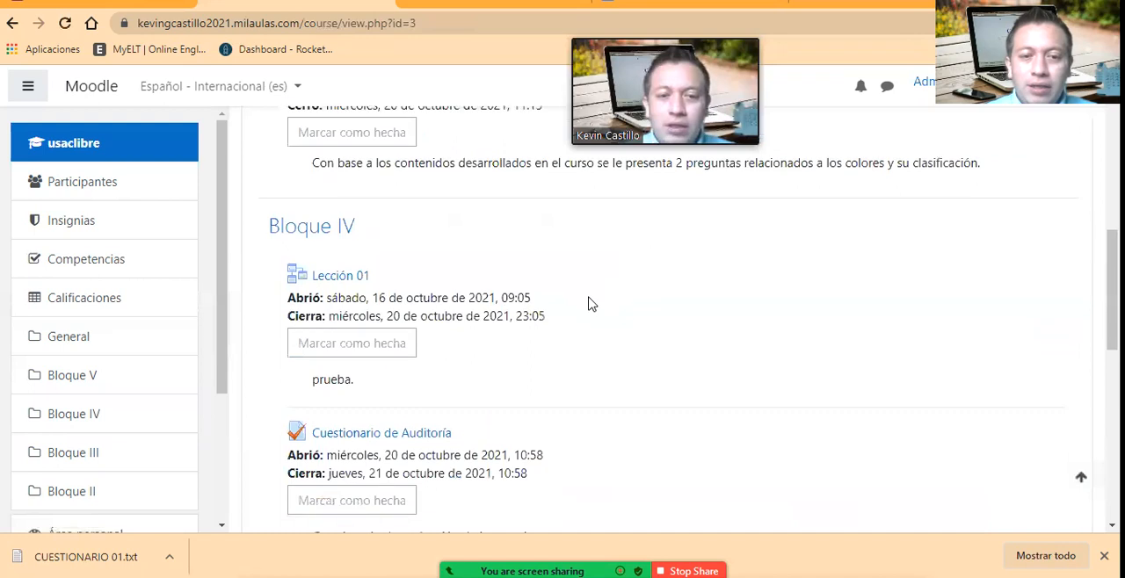
pyautogui.scroll(-1, 588, 305)
pyautogui.scroll(1, 586, 307)
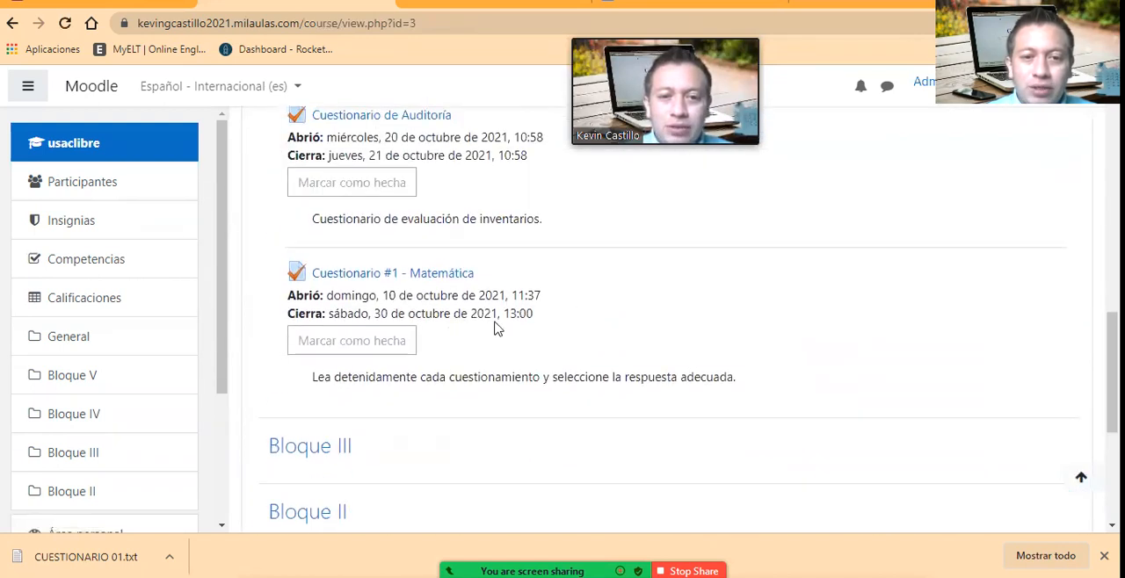
pyautogui.click(368, 280)
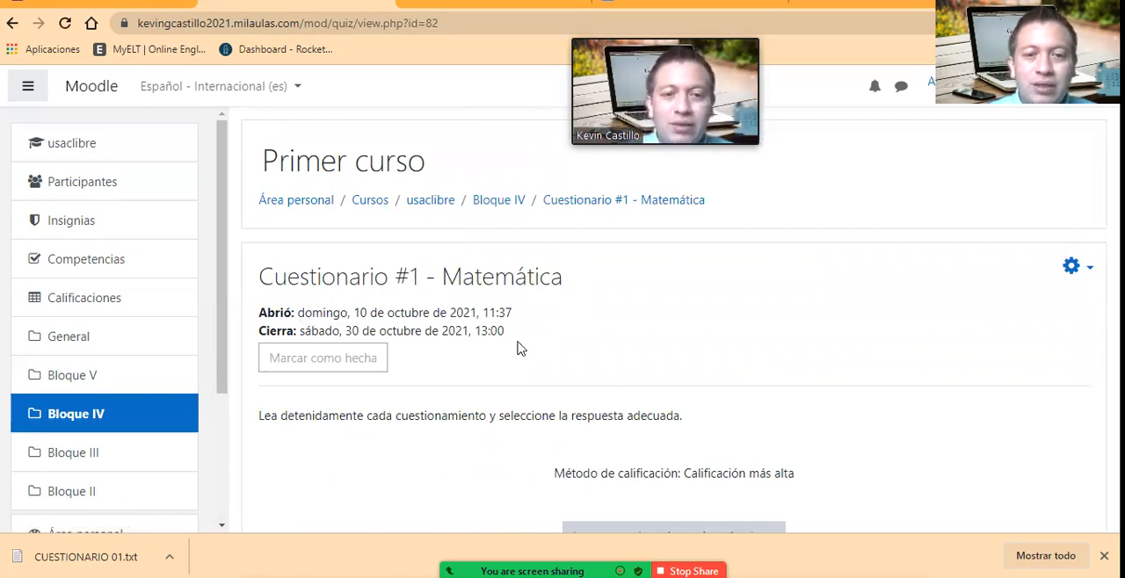
pyautogui.scroll(-2, 519, 349)
pyautogui.click(682, 372)
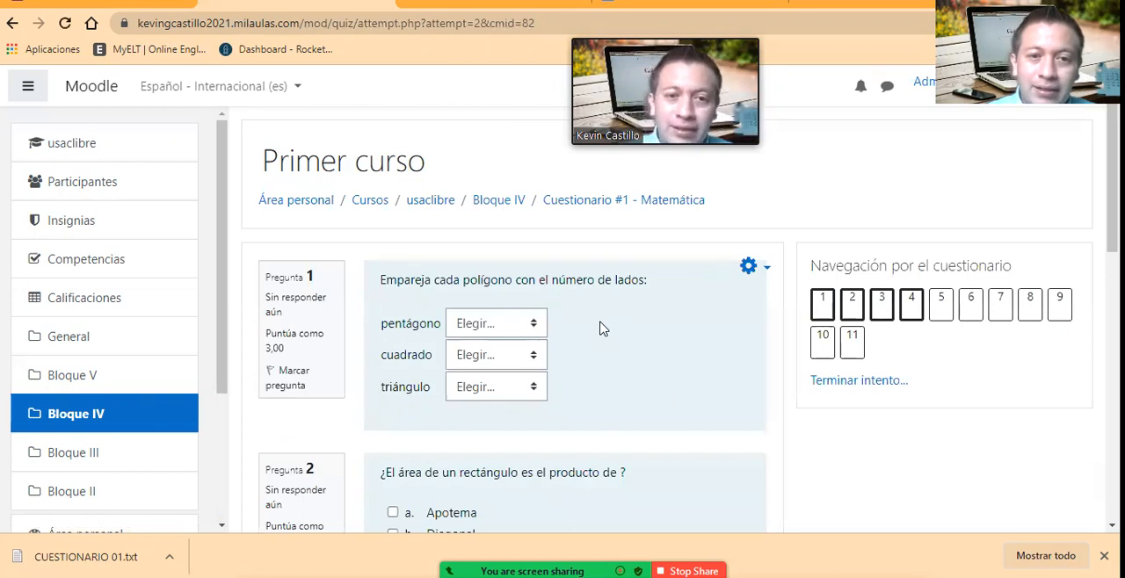
# Step: Look over the first page's questions and answer question 1 by matching pentágono to cinco lados, cuadrado to cuatro lados and triángulo to tres lados
pyautogui.scroll(-10, 602, 328)
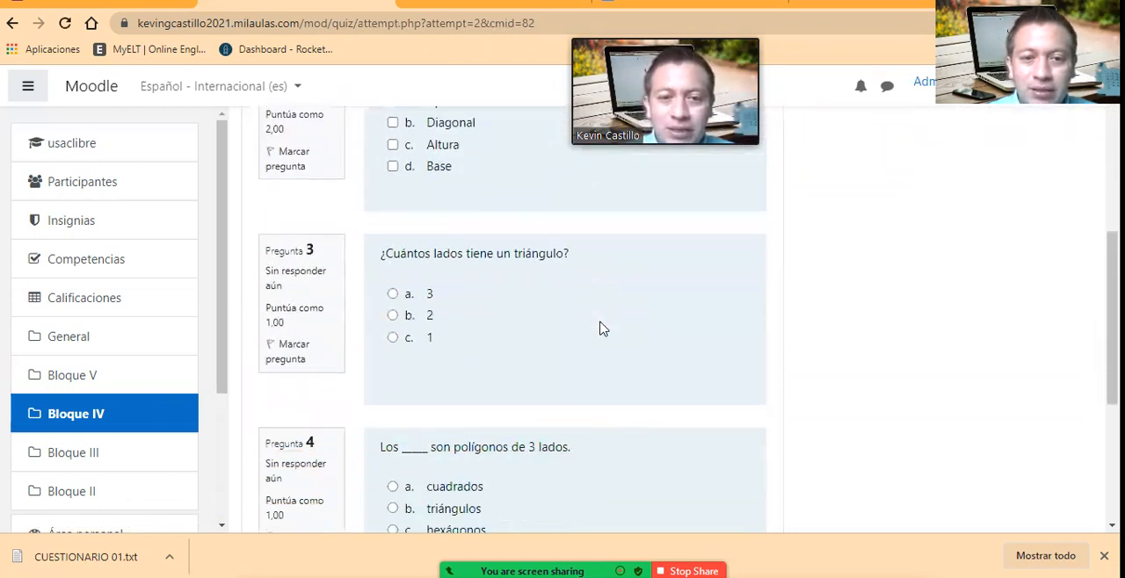
pyautogui.scroll(3, 603, 331)
pyautogui.scroll(-1, 598, 330)
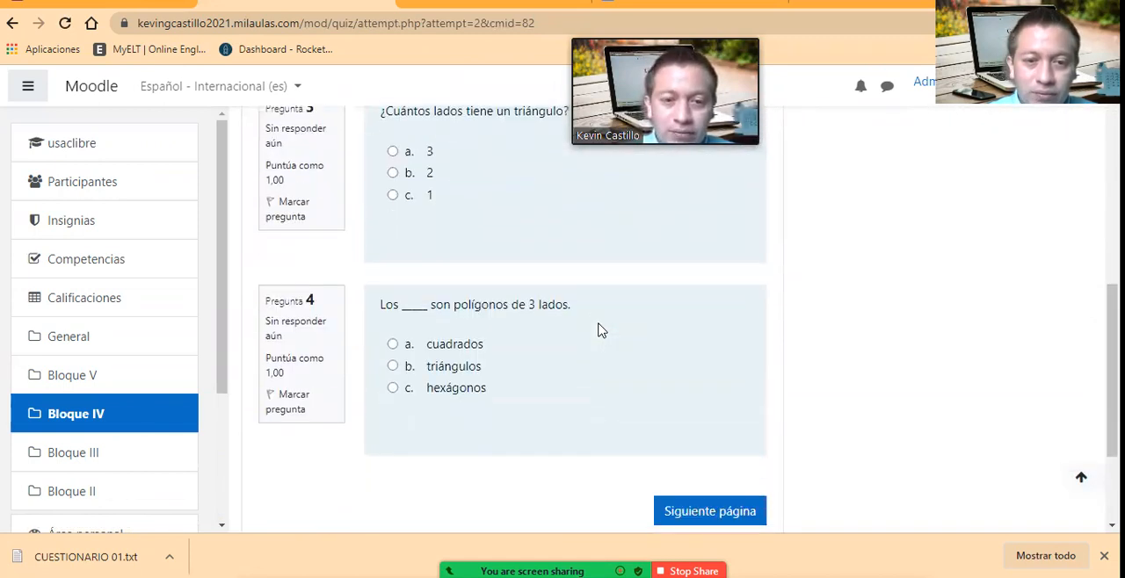
pyautogui.scroll(6, 598, 330)
pyautogui.scroll(2, 527, 297)
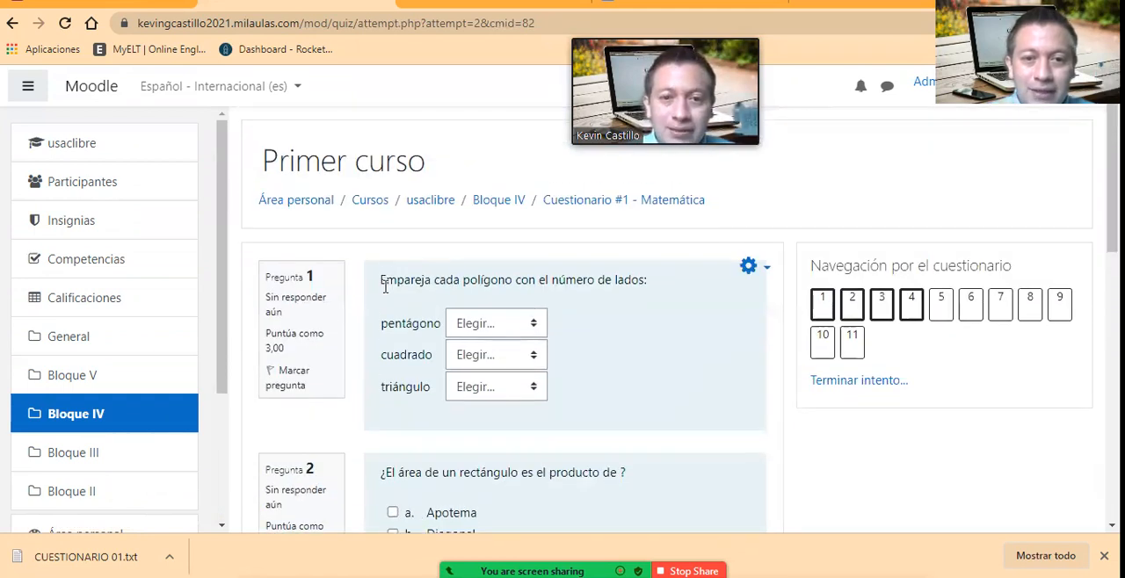
pyautogui.click(532, 326)
pyautogui.click(519, 364)
pyautogui.click(518, 359)
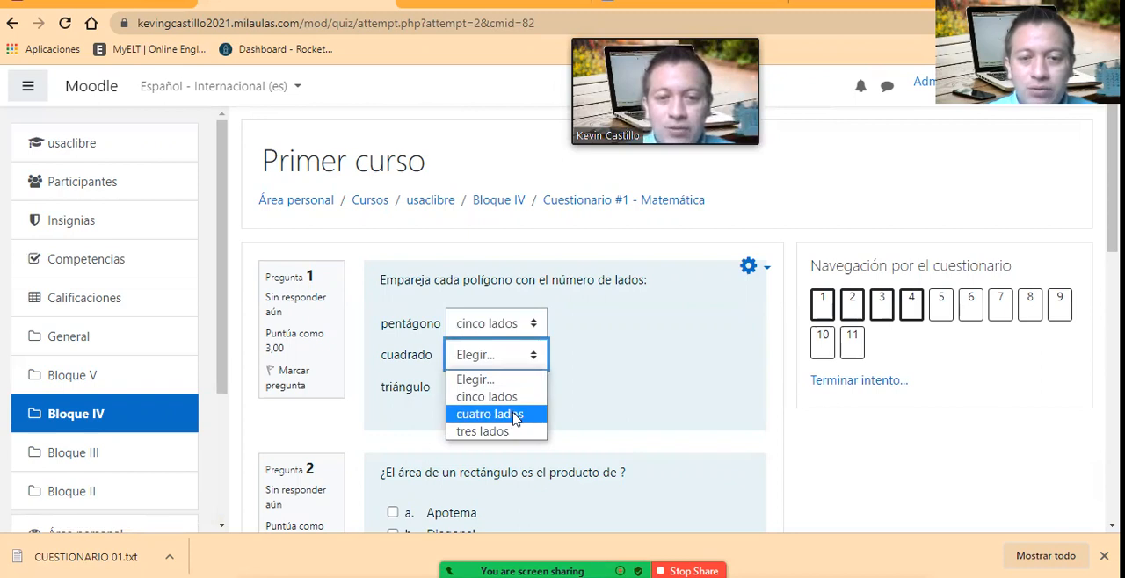
pyautogui.click(521, 415)
pyautogui.click(520, 386)
pyautogui.click(515, 461)
# Step: Switch from question 2 to the GIFT text file in Notepad and examine the rectangle area question with its four answers
pyautogui.scroll(-2, 567, 431)
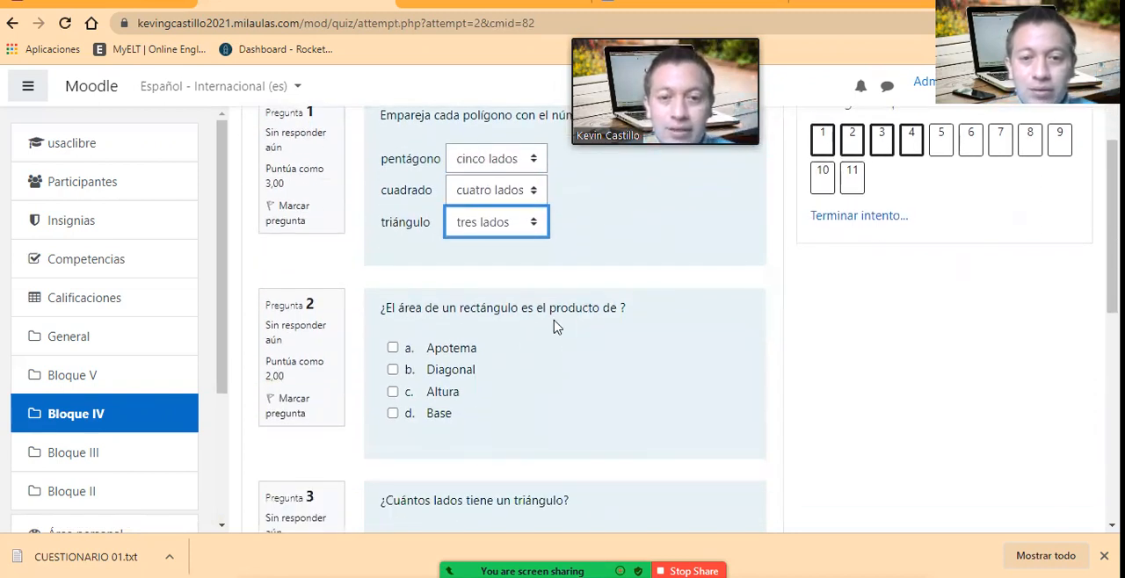
pyautogui.scroll(-1, 453, 356)
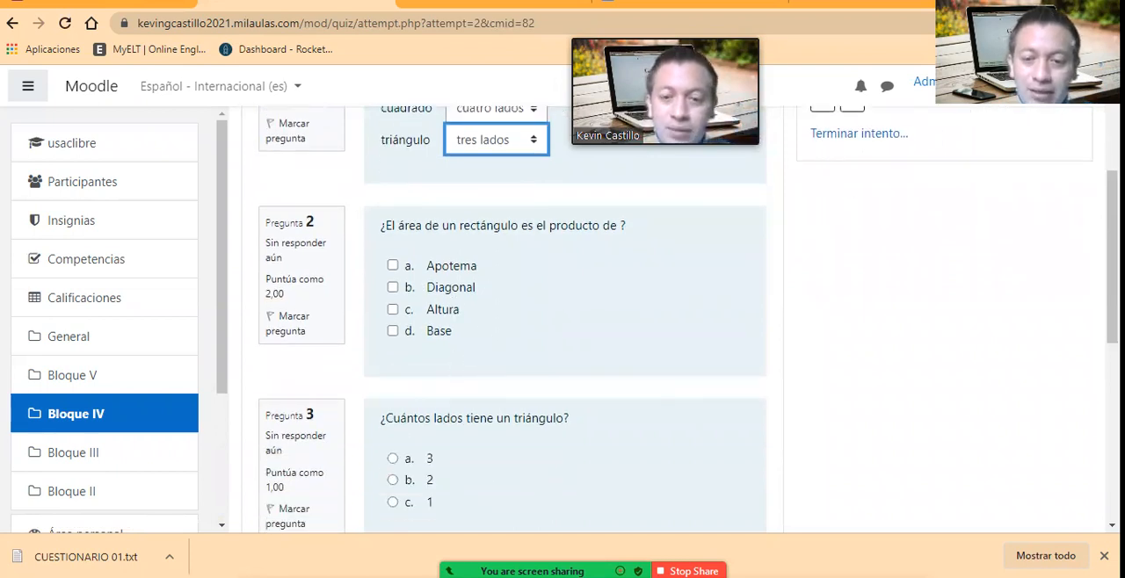
pyautogui.hotkey('alt', 'Tab')
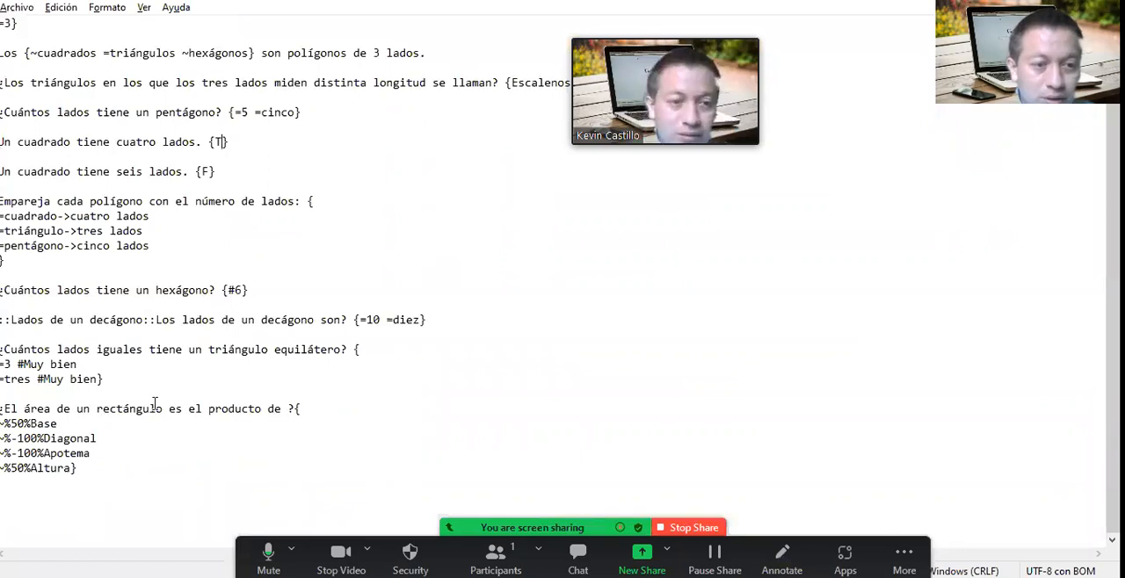
pyautogui.click(104, 470)
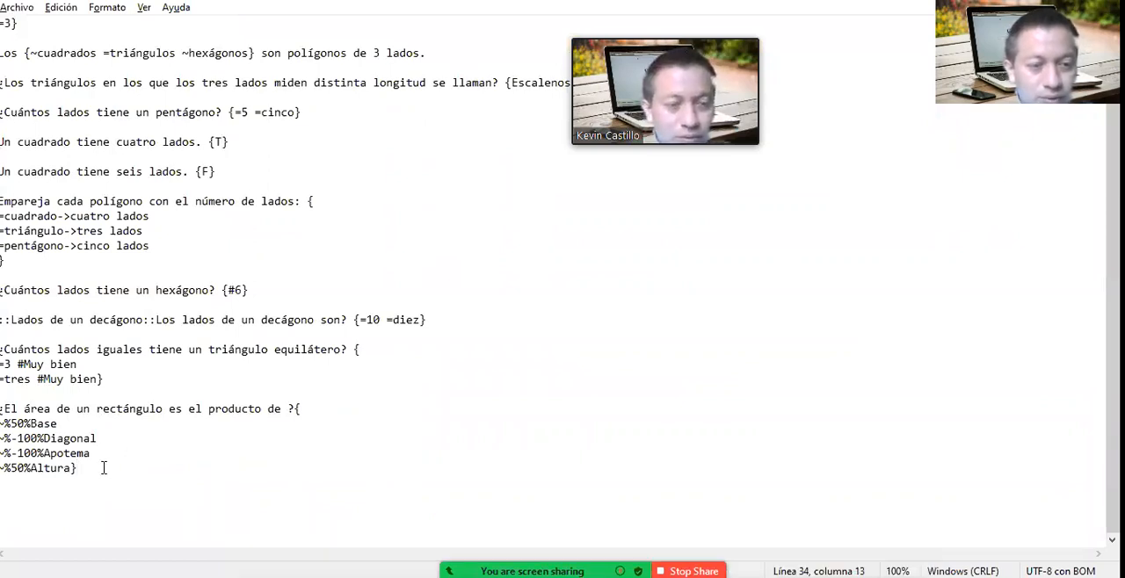
pyautogui.moveTo(106, 468); pyautogui.dragTo(0, 408)
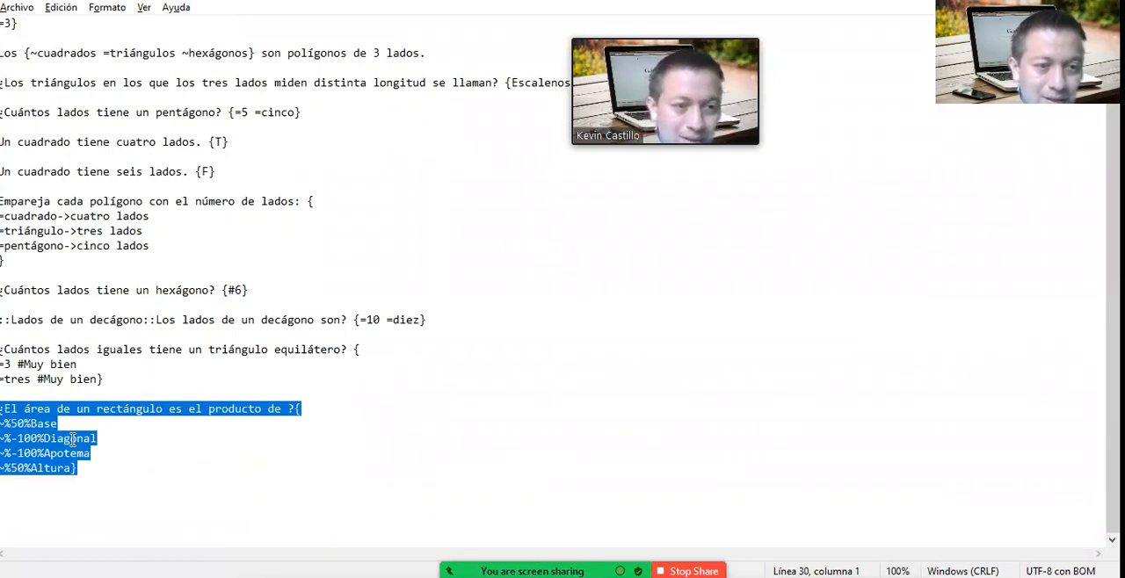
pyautogui.click(86, 469)
pyautogui.click(59, 425)
pyautogui.click(105, 443)
pyautogui.click(94, 456)
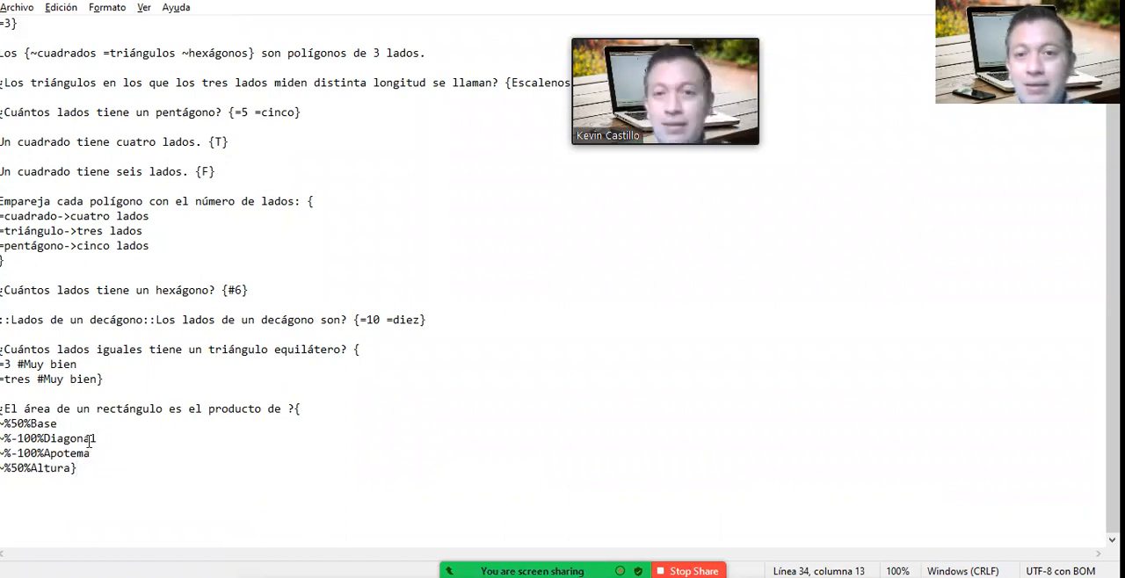
# Step: Examine the percentage weights of the correct answers Base and Altura in the rectangle area question
pyautogui.click(64, 423)
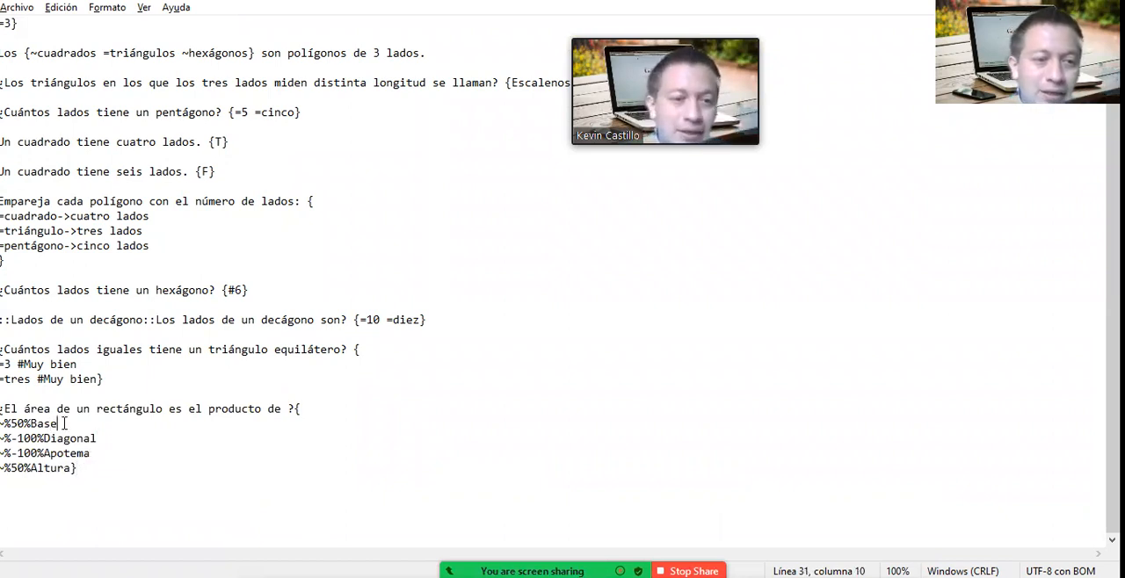
pyautogui.click(18, 424)
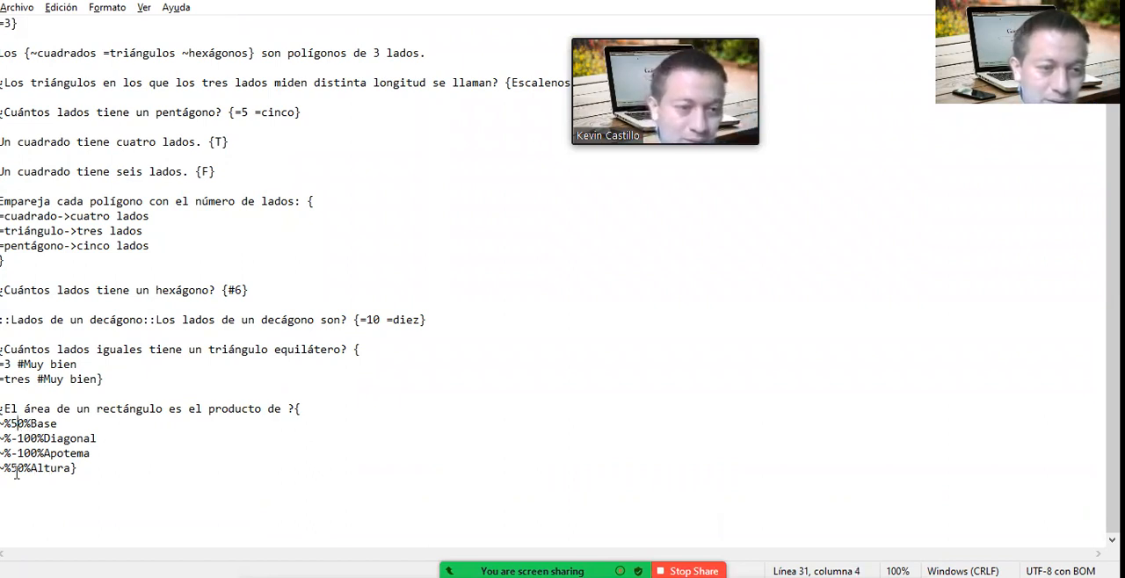
pyautogui.press('Up')
pyautogui.press('Up')
pyautogui.press('Up')
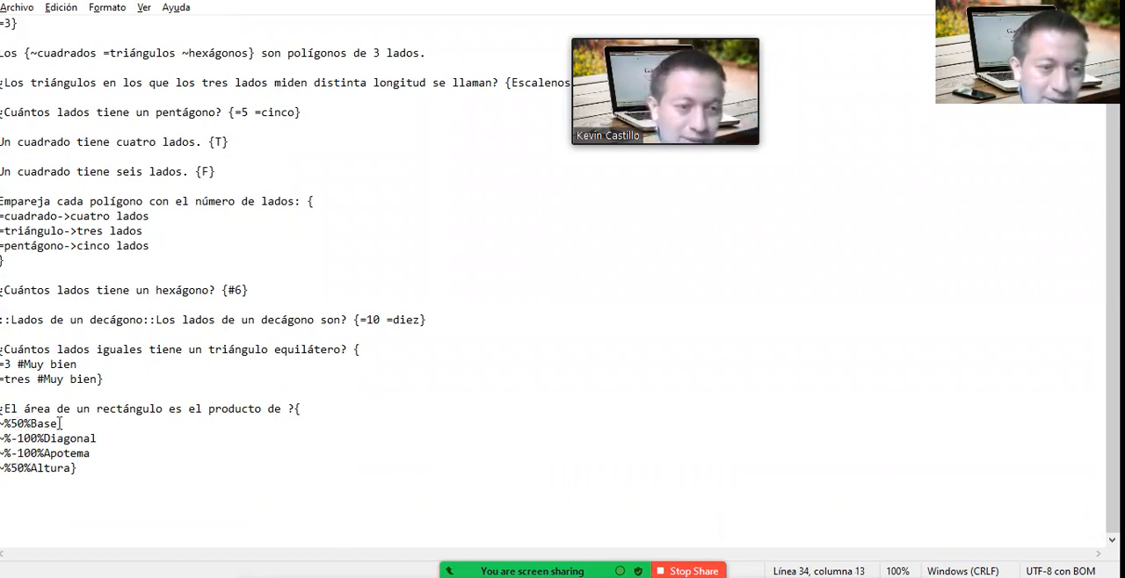
pyautogui.click(93, 438)
pyautogui.click(85, 473)
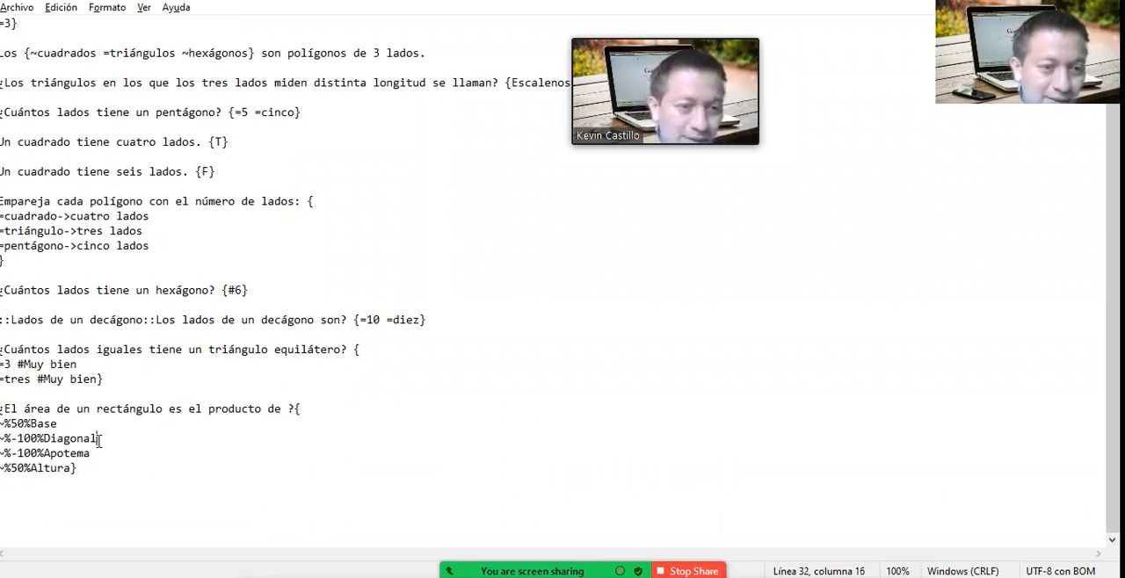
# Step: Examine the negative percentages on Diagonal and Apotema and compare them with the weights of Base and Altura
pyautogui.click(11, 438)
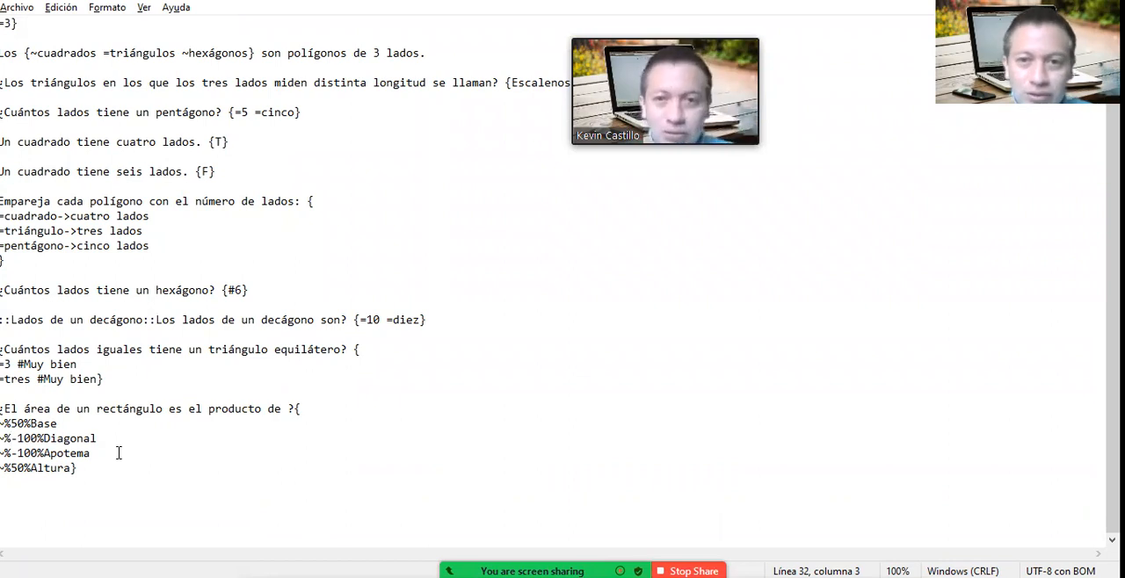
pyautogui.scroll(1, 119, 452)
pyautogui.scroll(-1, 119, 452)
pyautogui.click(38, 453)
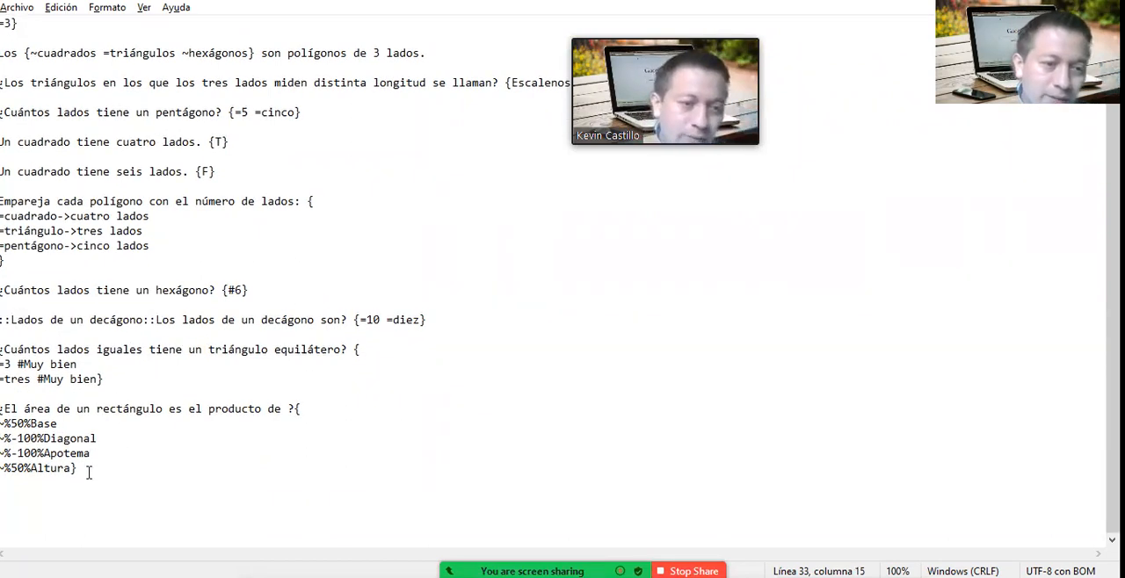
pyautogui.moveTo(9, 438); pyautogui.dragTo(13, 453)
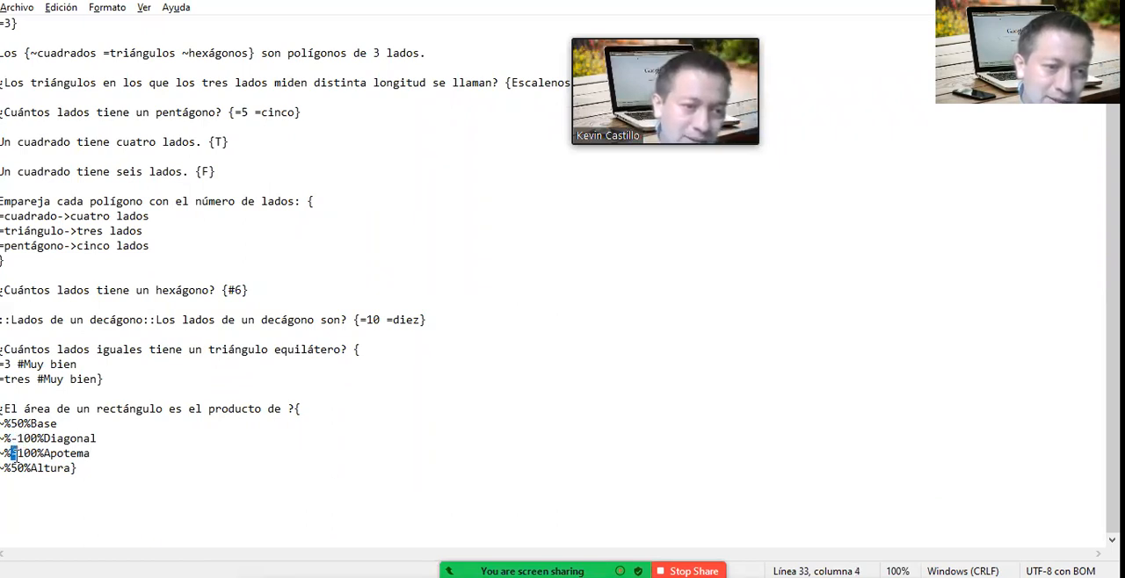
pyautogui.click(74, 468)
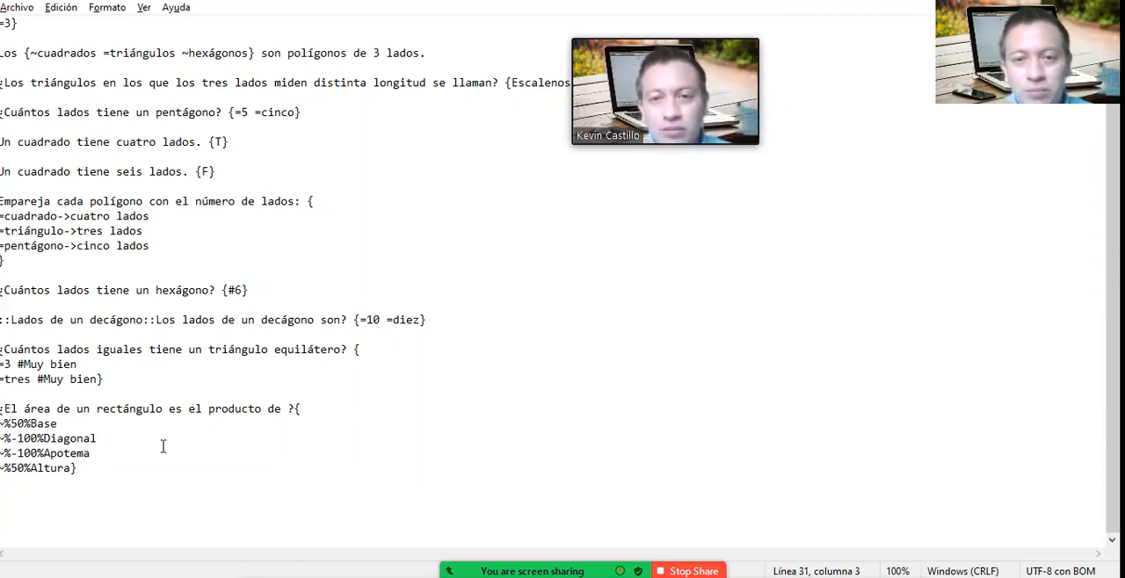
pyautogui.click(19, 423)
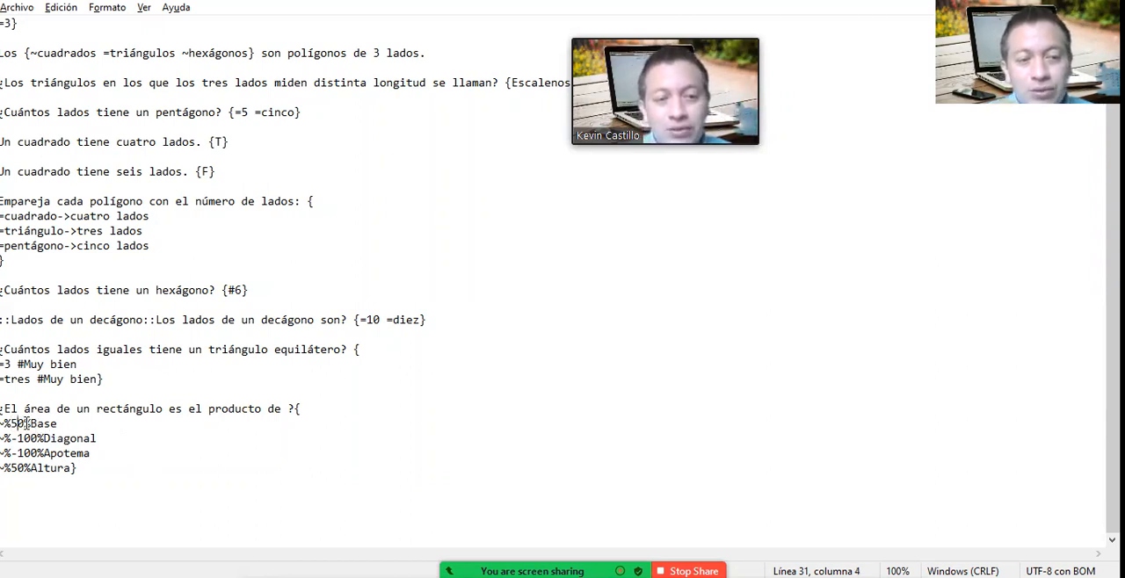
pyautogui.click(17, 468)
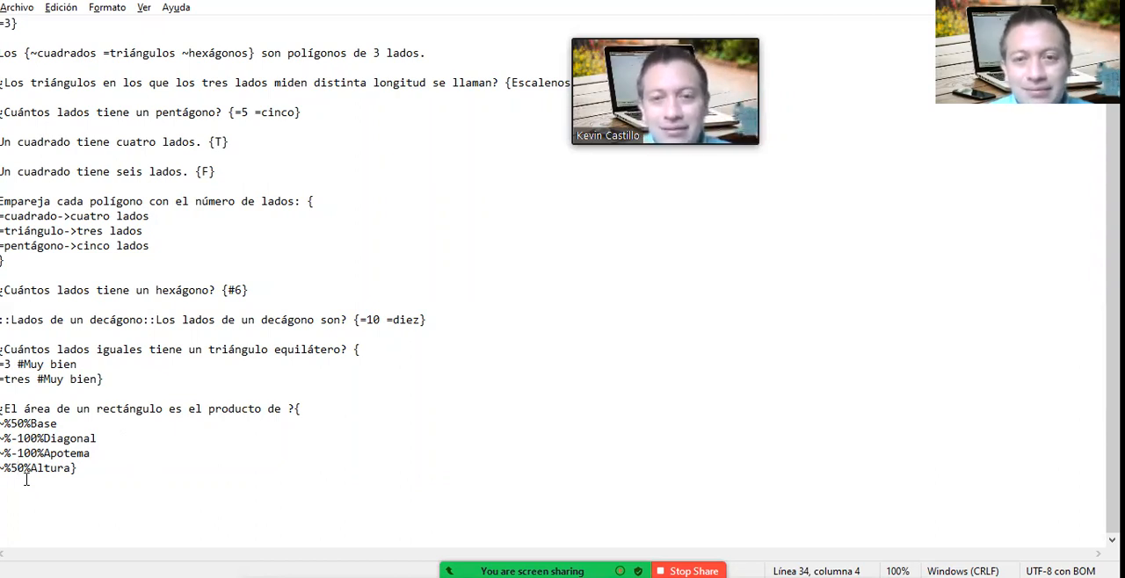
pyautogui.click(57, 440)
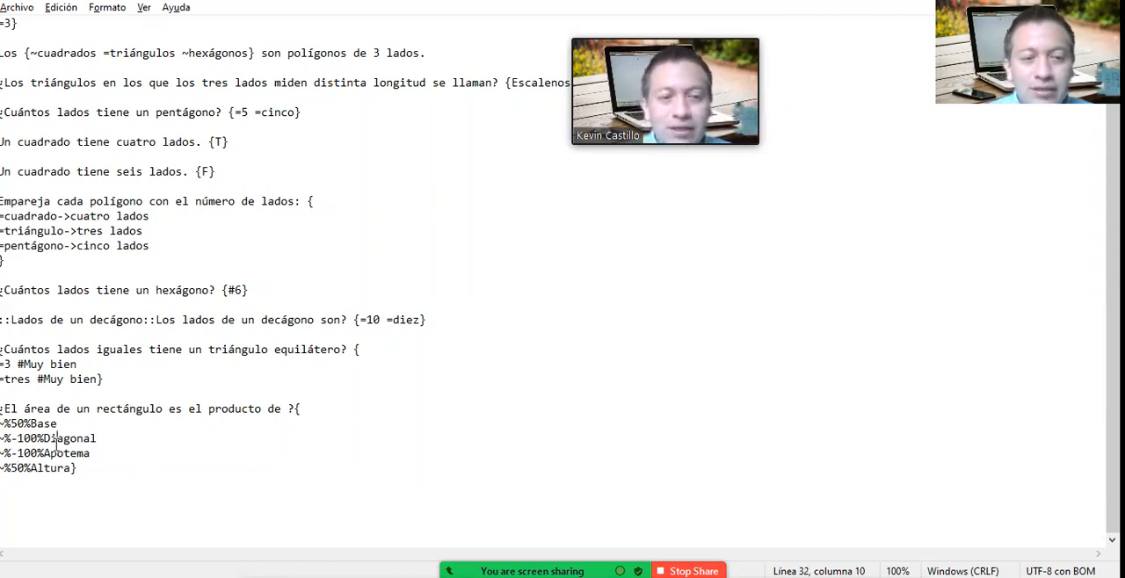
pyautogui.click(29, 454)
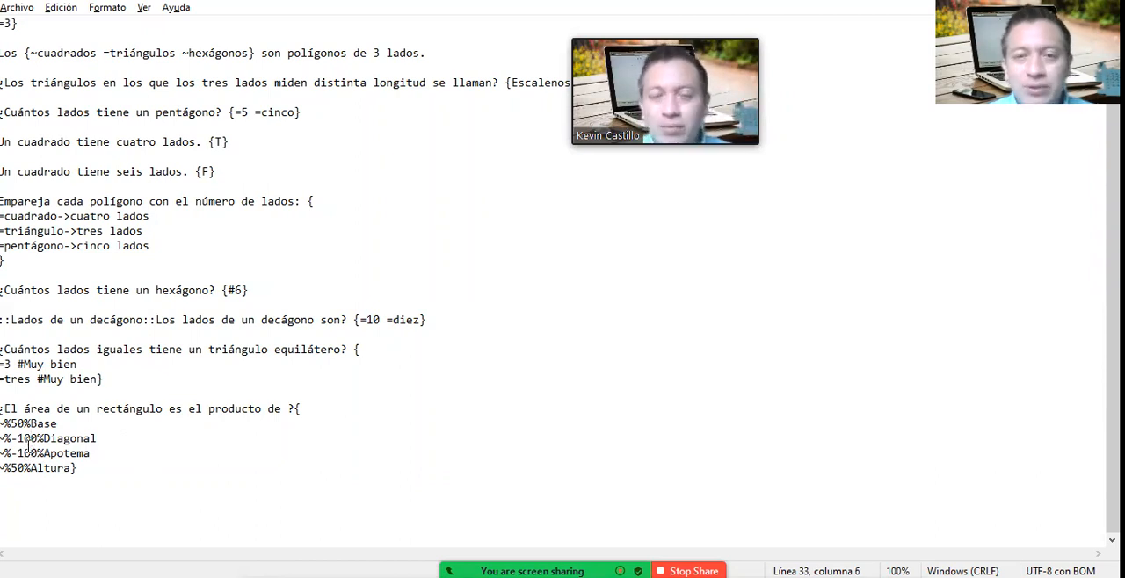
pyautogui.click(24, 426)
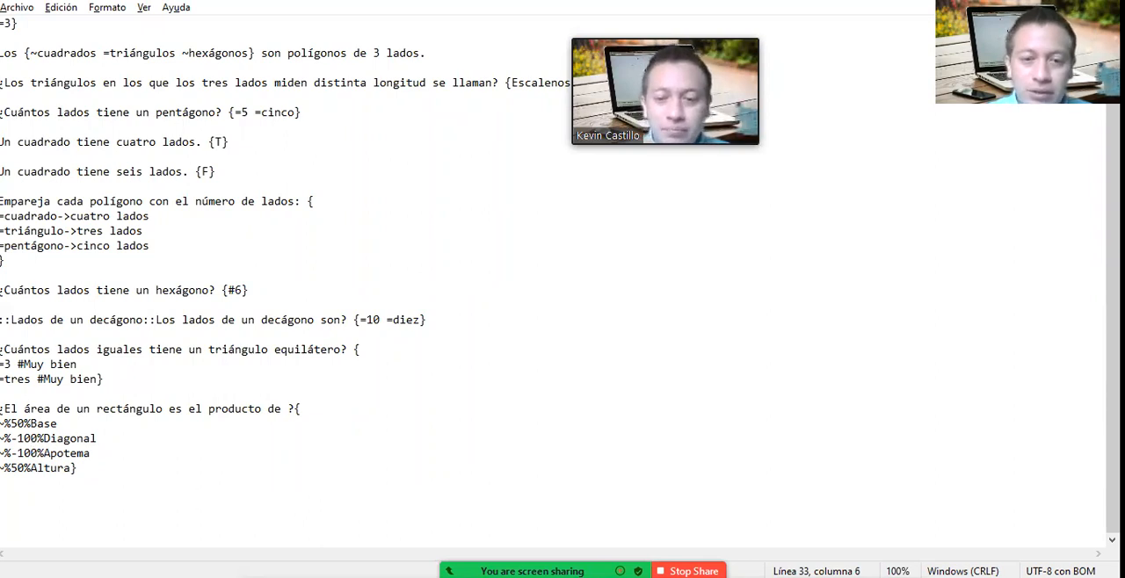
# Step: Switch back to the quiz attempt in the browser and mark Diagonal and Altura as answers to question 2
pyautogui.click(695, 577)
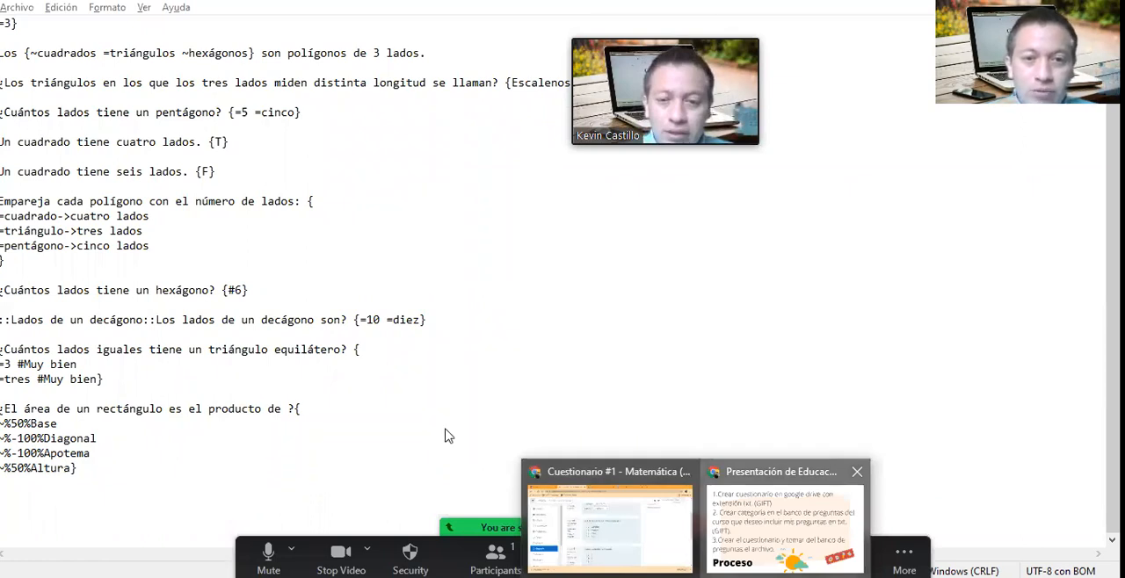
pyautogui.click(610, 527)
pyautogui.scroll(2, 448, 432)
pyautogui.click(399, 288)
pyautogui.click(393, 288)
pyautogui.click(394, 310)
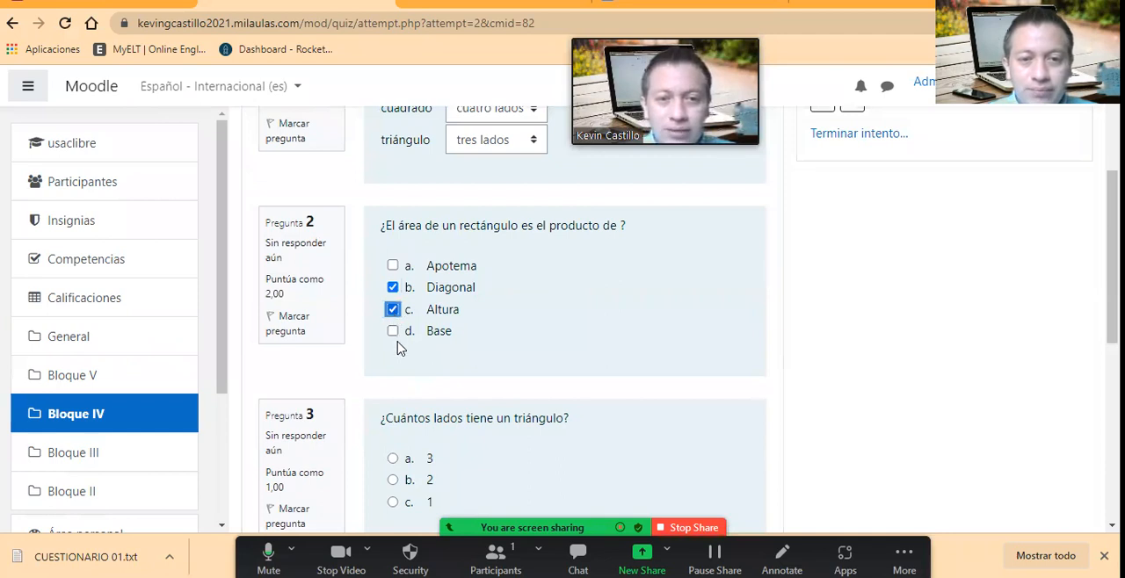
pyautogui.click(393, 332)
pyautogui.click(393, 333)
# Step: Check the negatively weighted answers in the Notepad text file, return to the quiz attempt and replace Altura with Apotema in question 2
pyautogui.hotkey('alt', 'Tab')
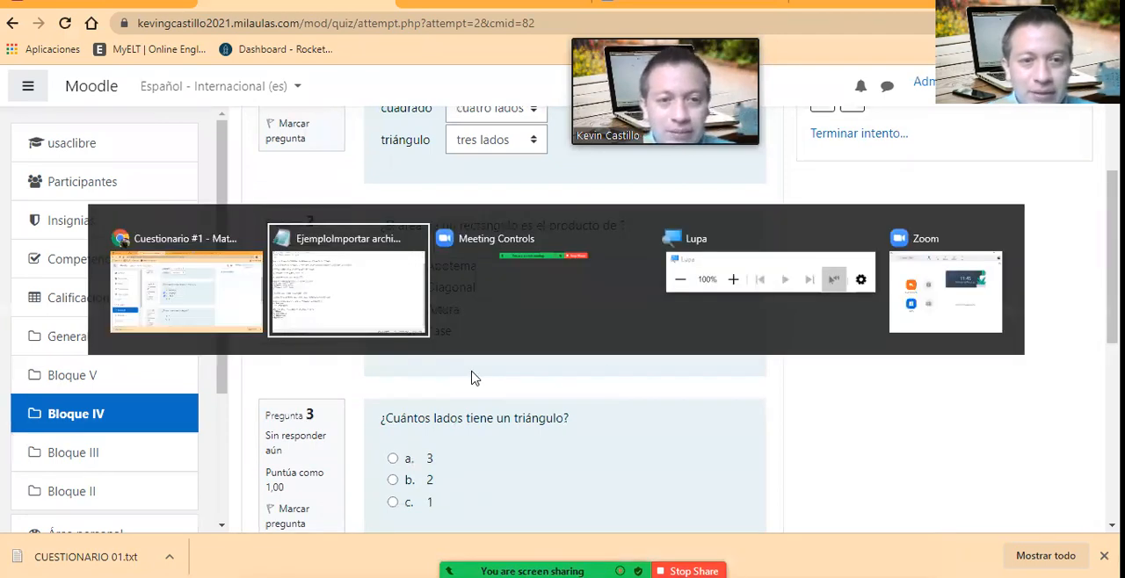
pyautogui.click(102, 442)
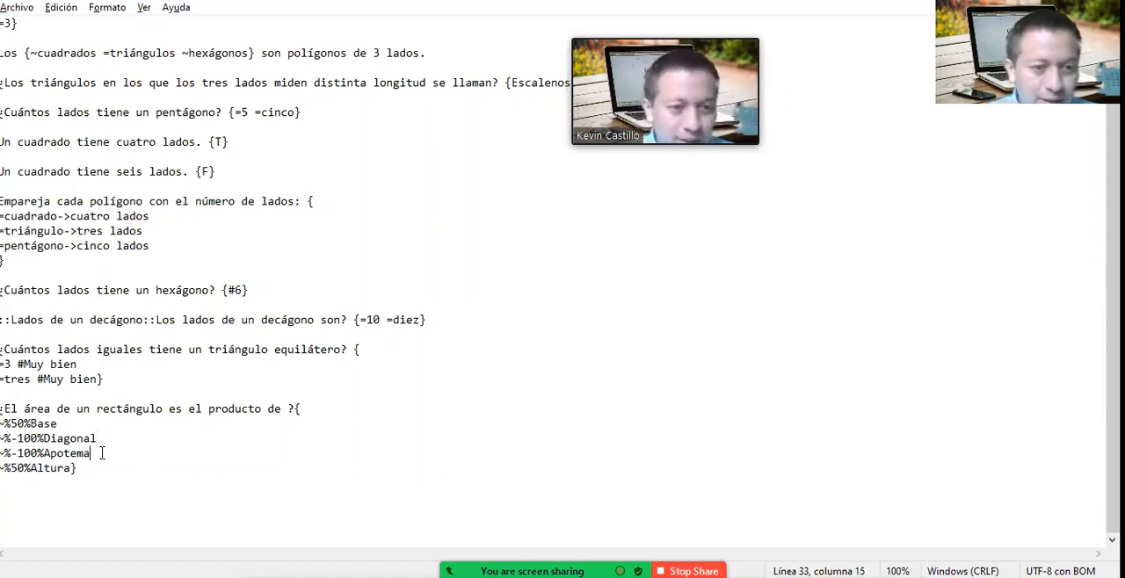
pyautogui.hotkey('alt', 'Tab')
pyautogui.click(393, 310)
pyautogui.click(393, 265)
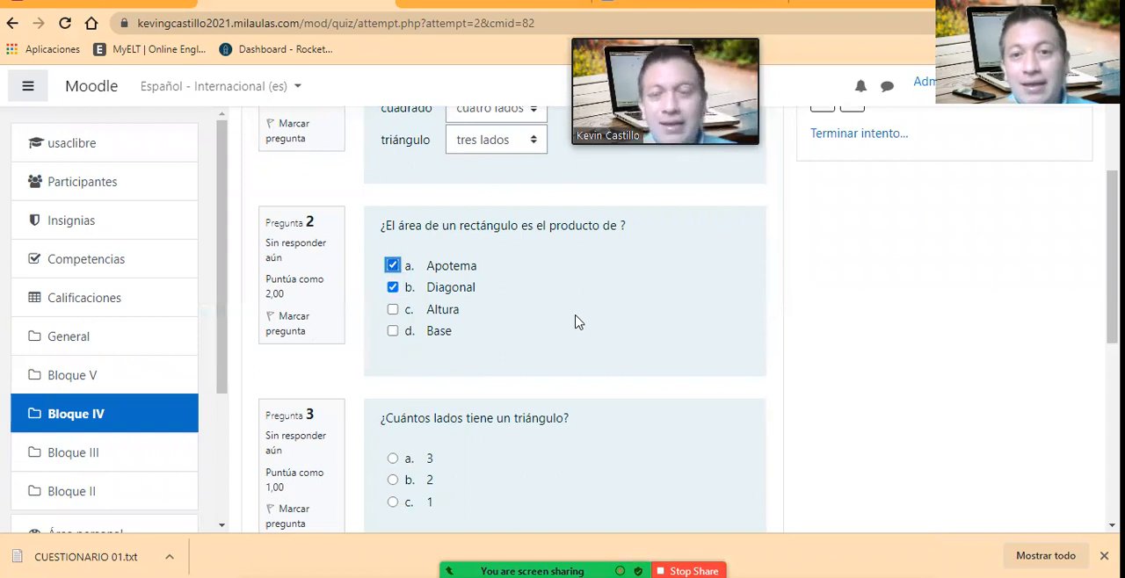
# Step: Answer question 3, on how many sides a triangle has, with 3
pyautogui.scroll(-1, 576, 323)
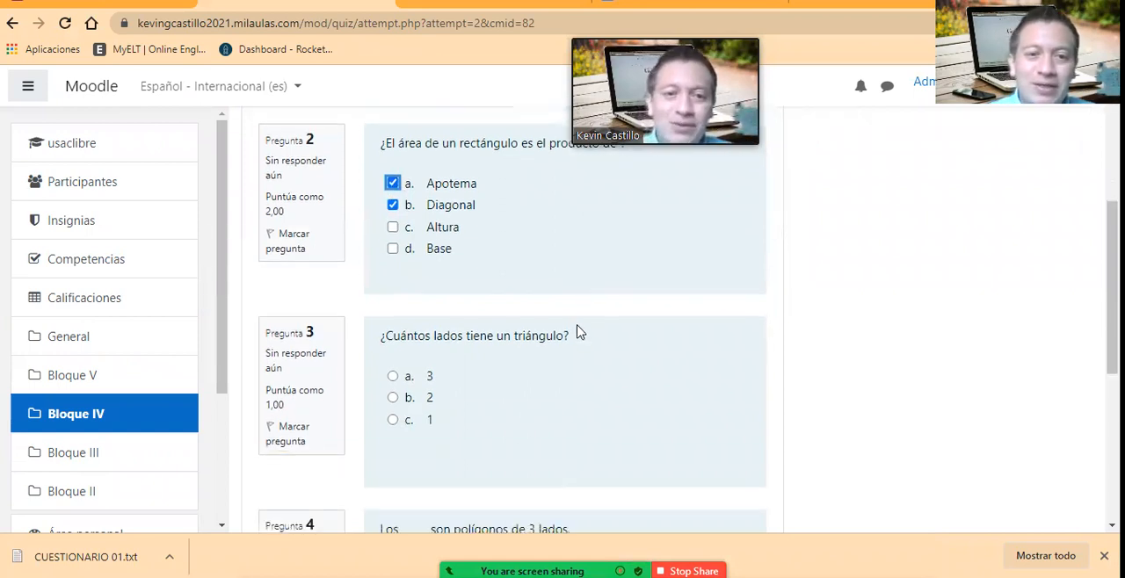
pyautogui.scroll(-1, 437, 376)
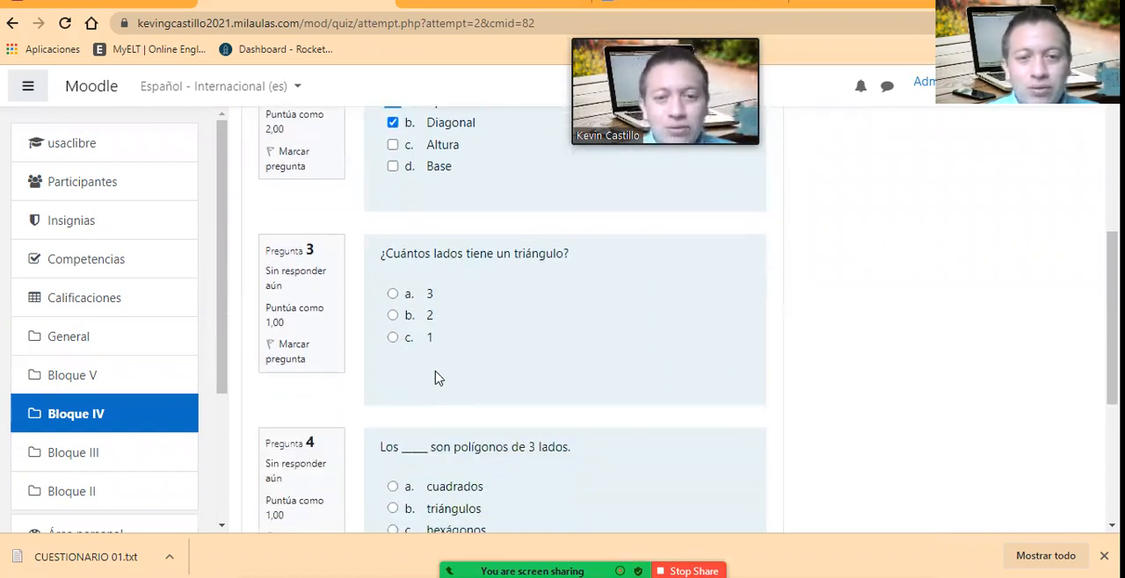
pyautogui.click(393, 294)
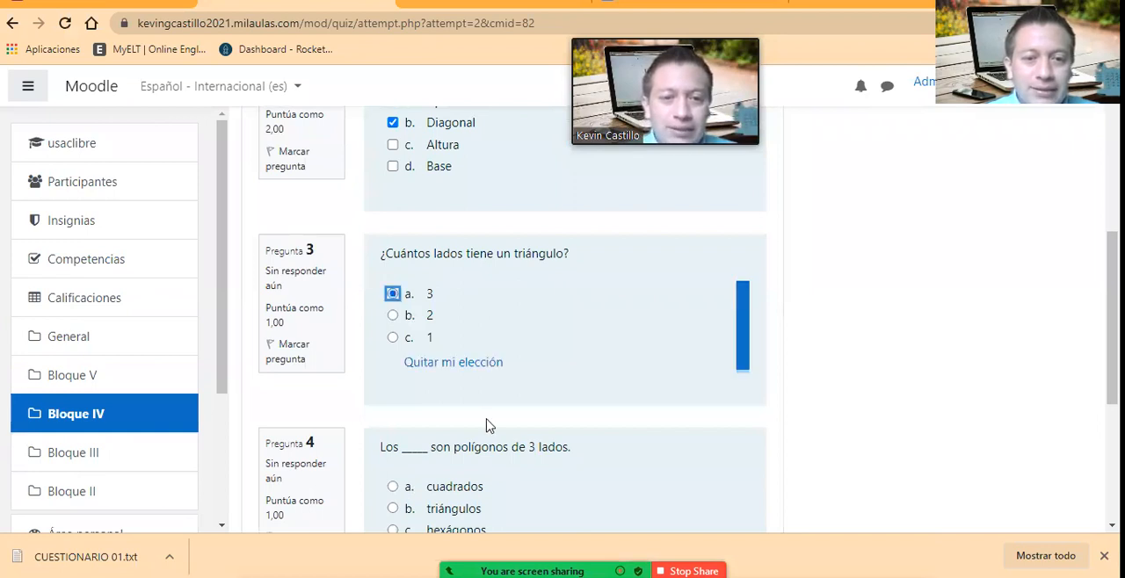
# Step: Read question 4 in the quiz attempt and compare it with its fill-in-the-blank line in the Notepad text file
pyautogui.scroll(-1, 487, 427)
pyautogui.scroll(-1, 424, 414)
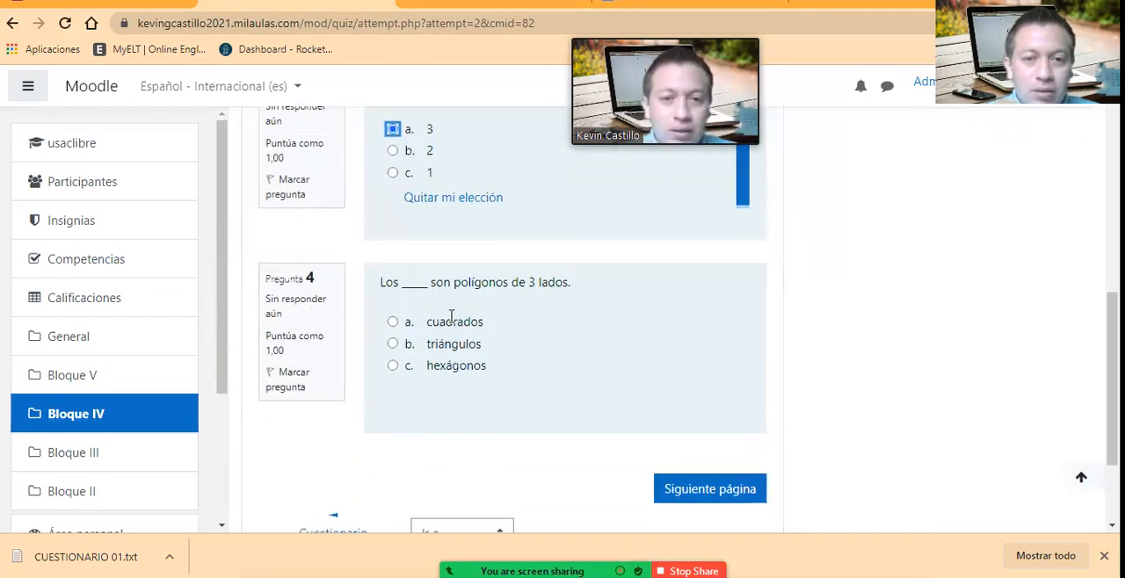
pyautogui.moveTo(380, 283); pyautogui.dragTo(502, 287)
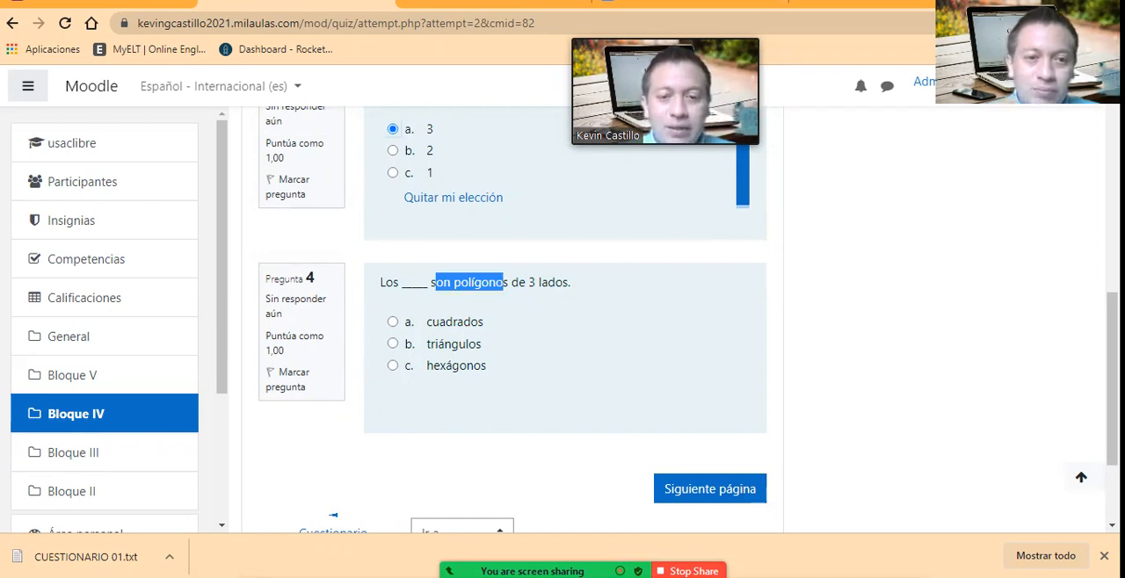
pyautogui.hotkey('alt', 'Tab')
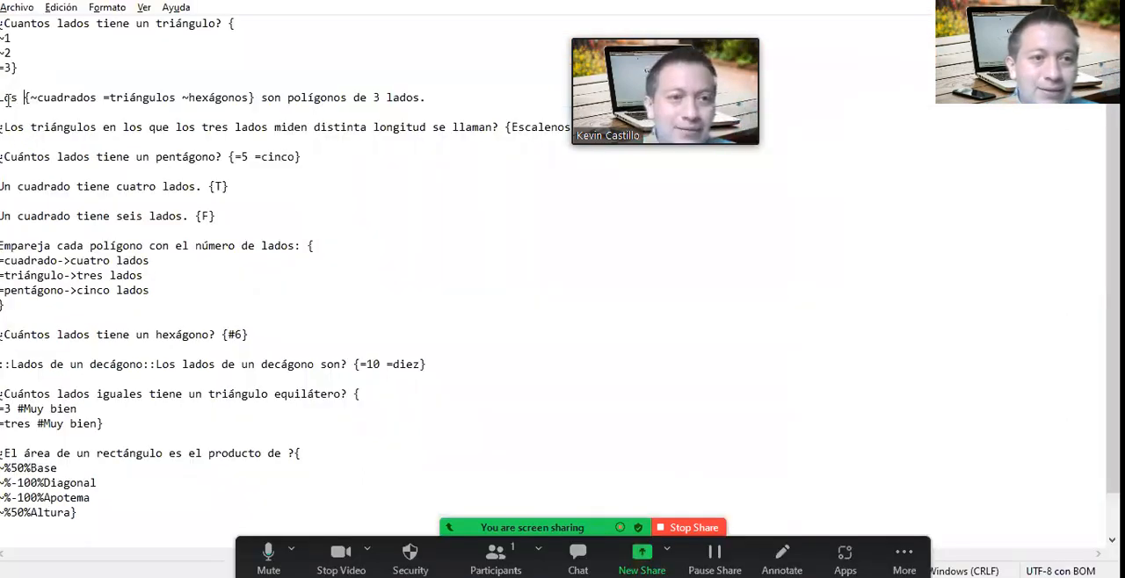
pyautogui.moveTo(7, 99); pyautogui.dragTo(416, 99)
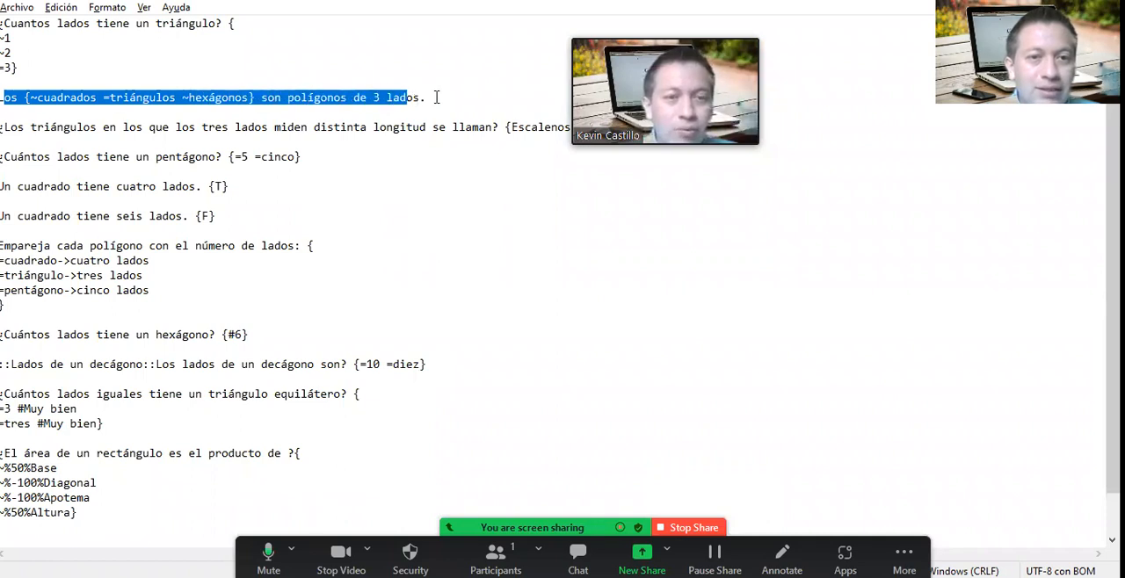
pyautogui.click(437, 98)
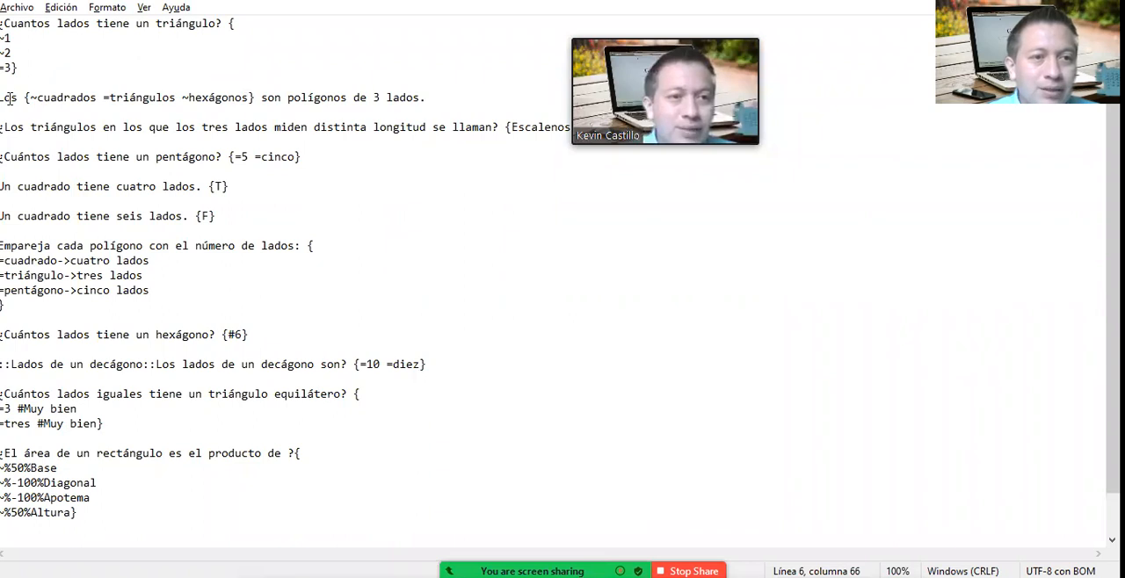
pyautogui.moveTo(6, 98)
pyautogui.mouseDown()
pyautogui.moveTo(422, 111)
pyautogui.moveTo(71, 114)
pyautogui.moveTo(1, 98)
pyautogui.mouseUp()
pyautogui.click(427, 98)
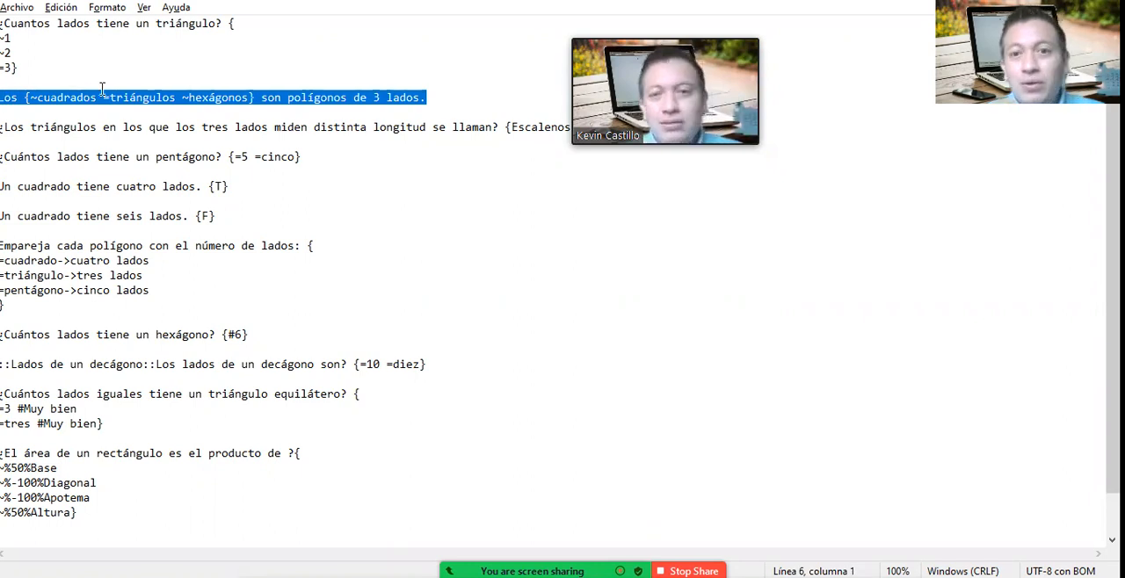
pyautogui.click(445, 99)
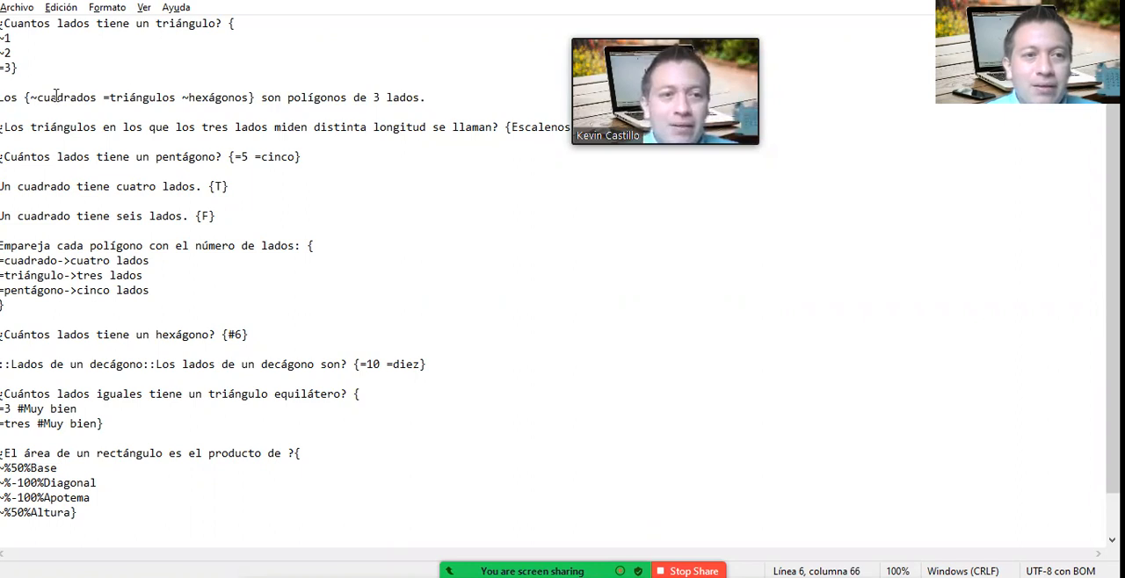
pyautogui.moveTo(104, 97); pyautogui.dragTo(112, 98)
pyautogui.click(130, 97)
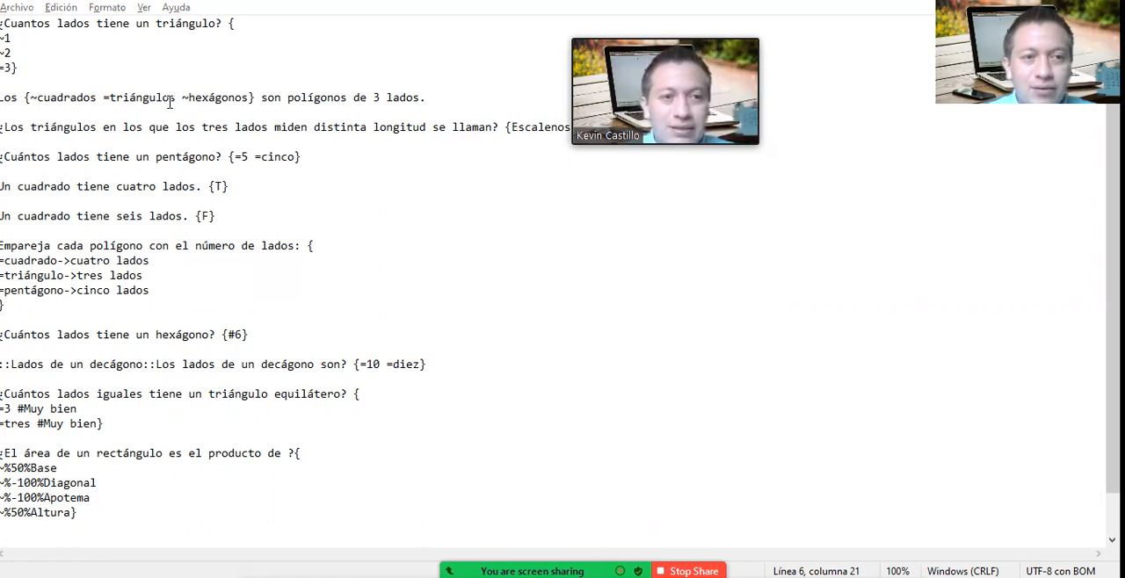
# Step: Switch back to the quiz attempt in the browser, answer question 4 with triángulos and go to the next page of questions
pyautogui.hotkey('alt', 'Tab')
pyautogui.click(530, 326)
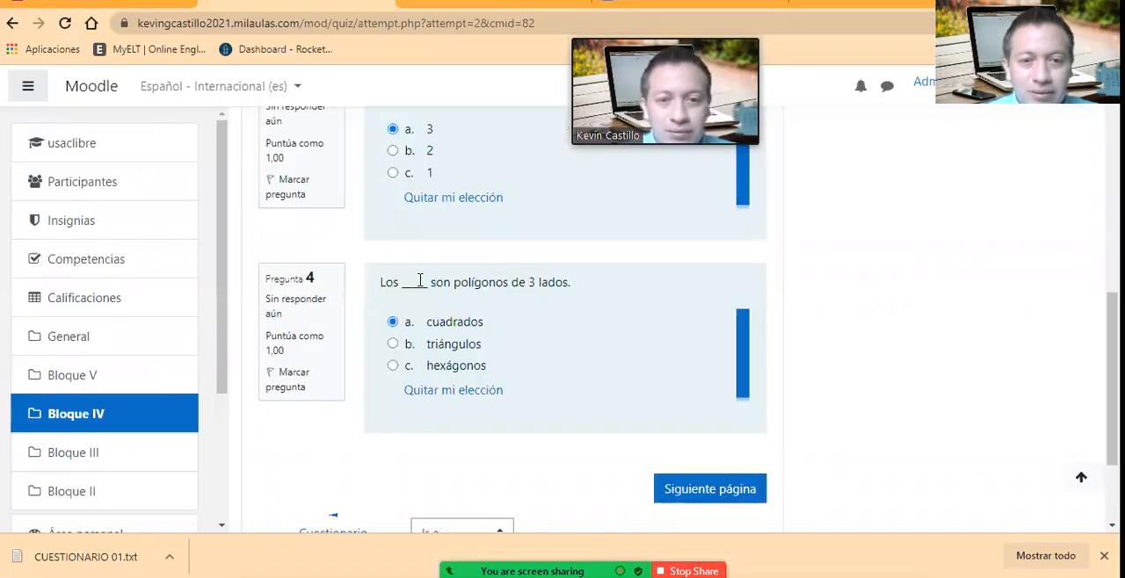
pyautogui.click(393, 345)
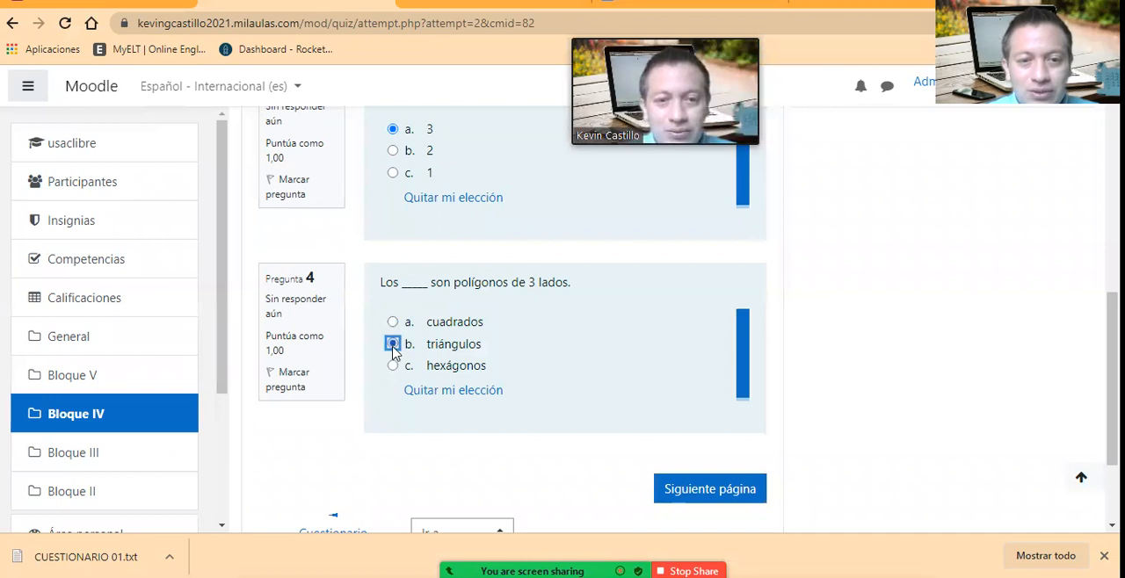
pyautogui.click(686, 497)
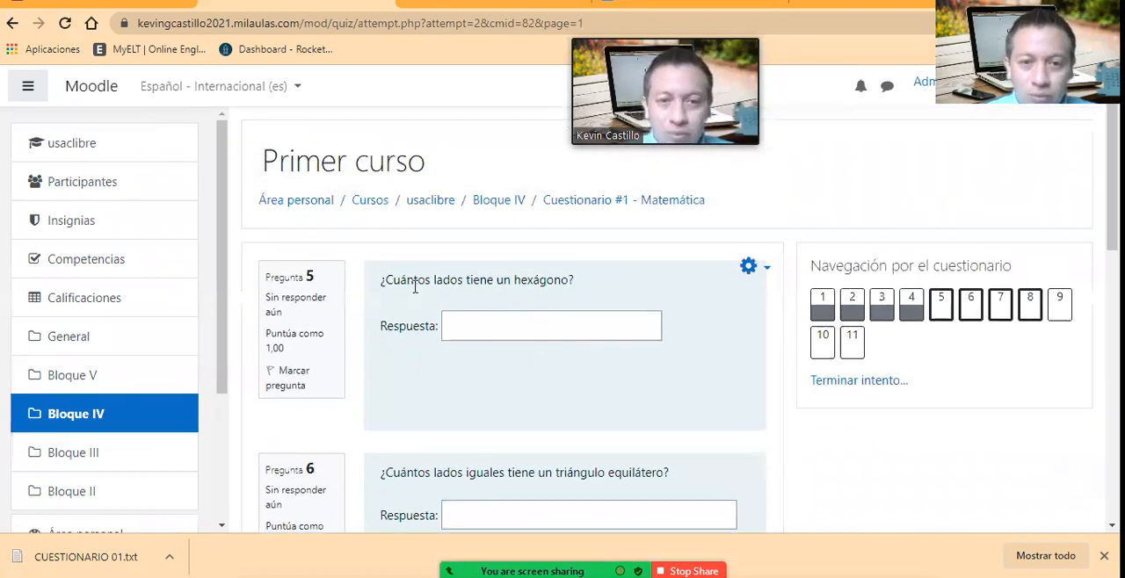
# Step: Check the hexagon question's numeric answer in the Notepad text file, return to the quiz attempt and answer question 5 with 6
pyautogui.click(490, 326)
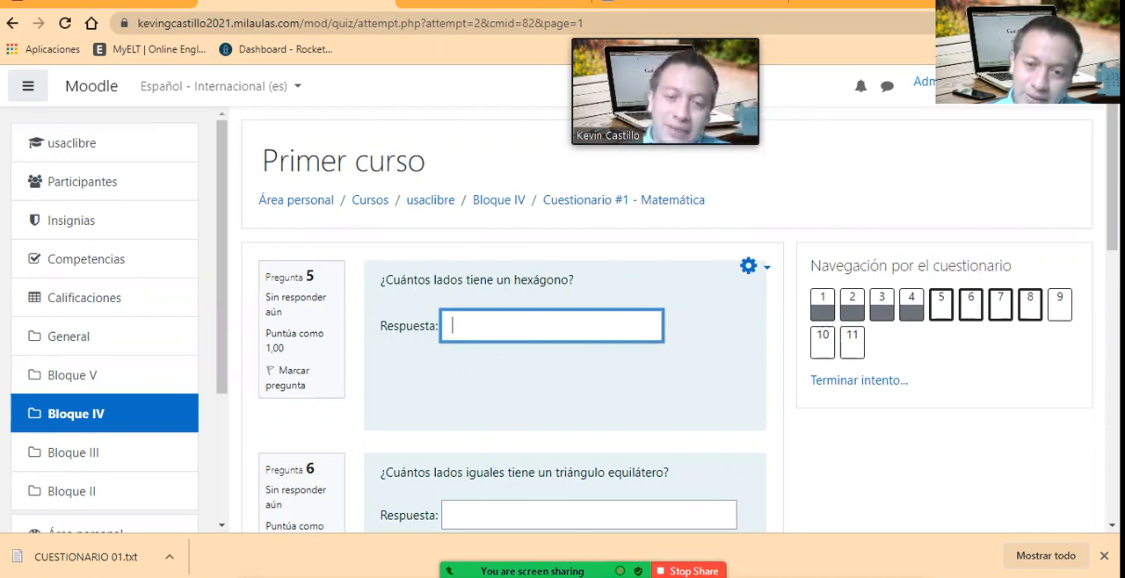
pyautogui.hotkey('alt', 'Tab')
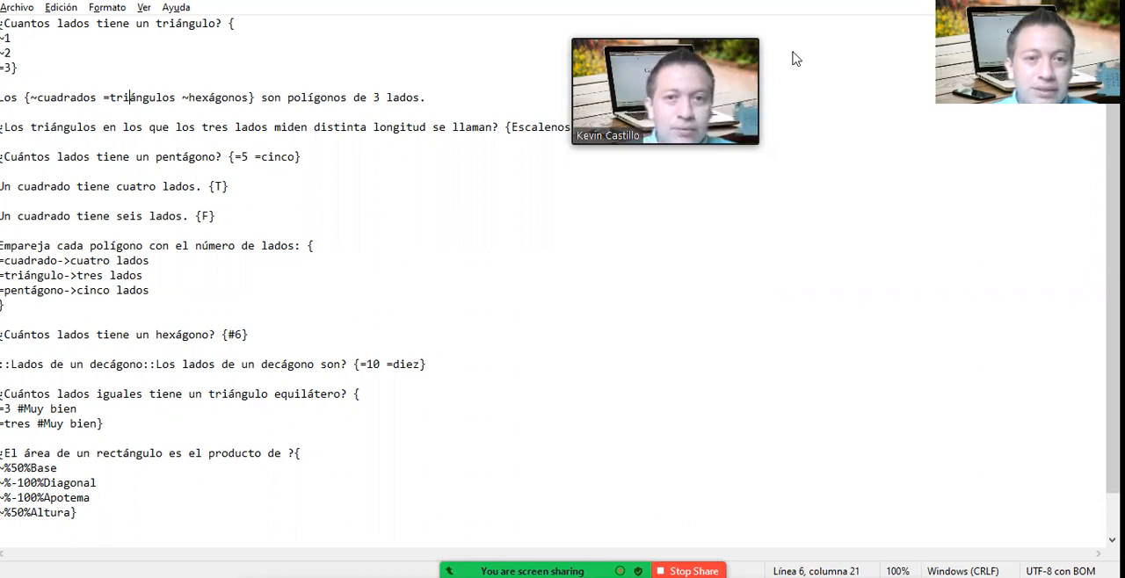
pyautogui.click(64, 144)
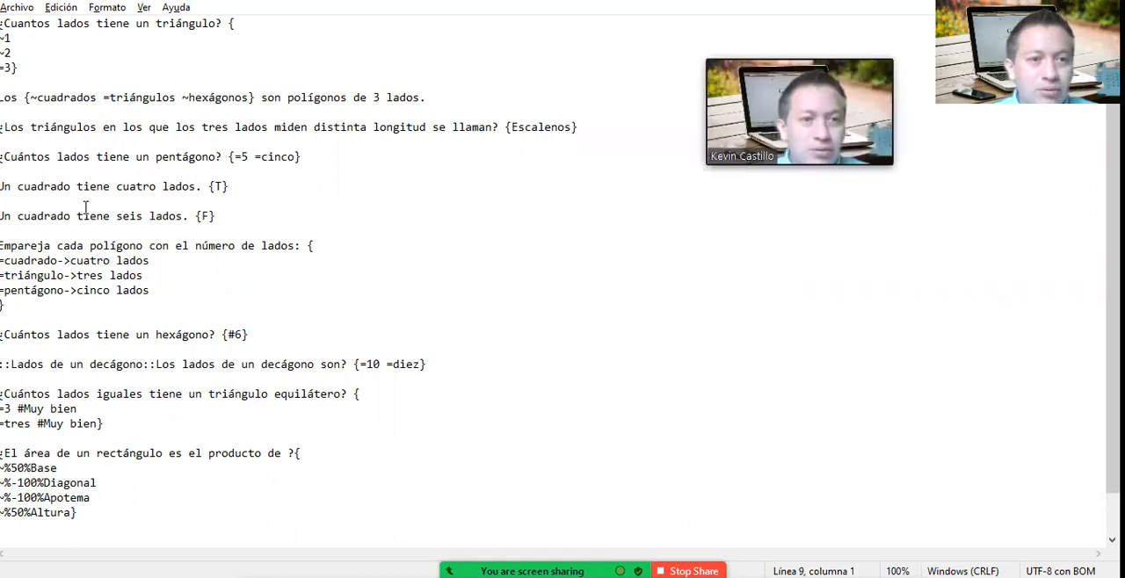
pyautogui.click(31, 335)
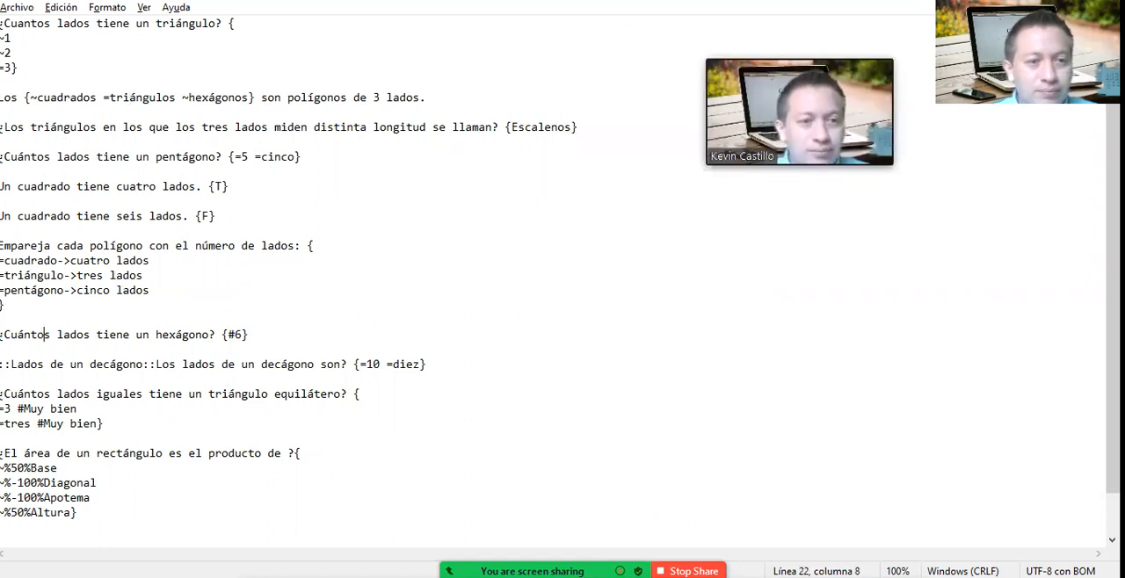
pyautogui.click(10, 335)
pyautogui.click(220, 326)
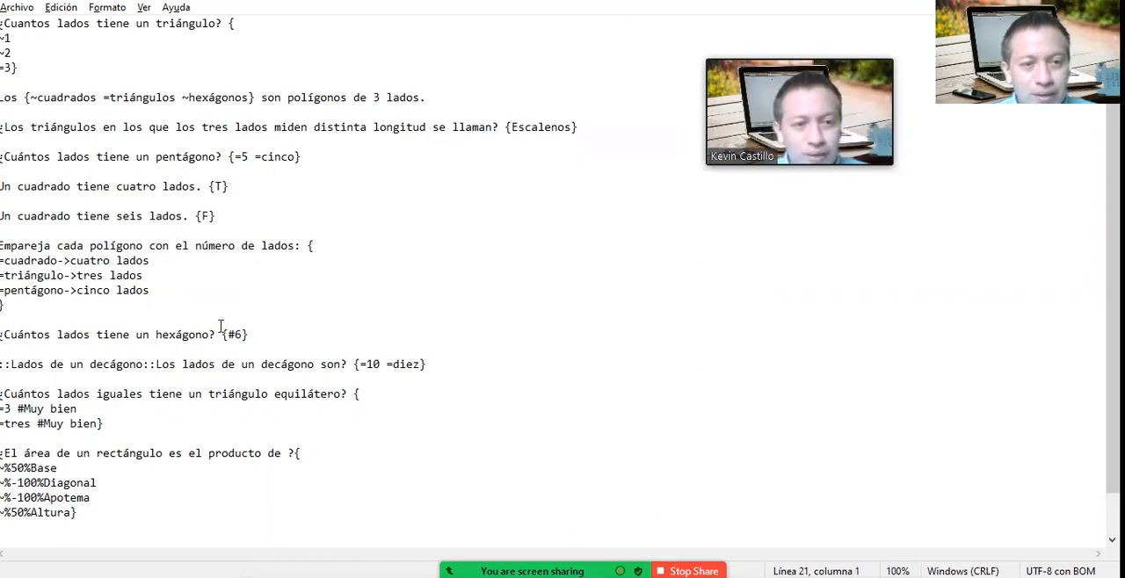
pyautogui.click(232, 335)
pyautogui.click(32, 351)
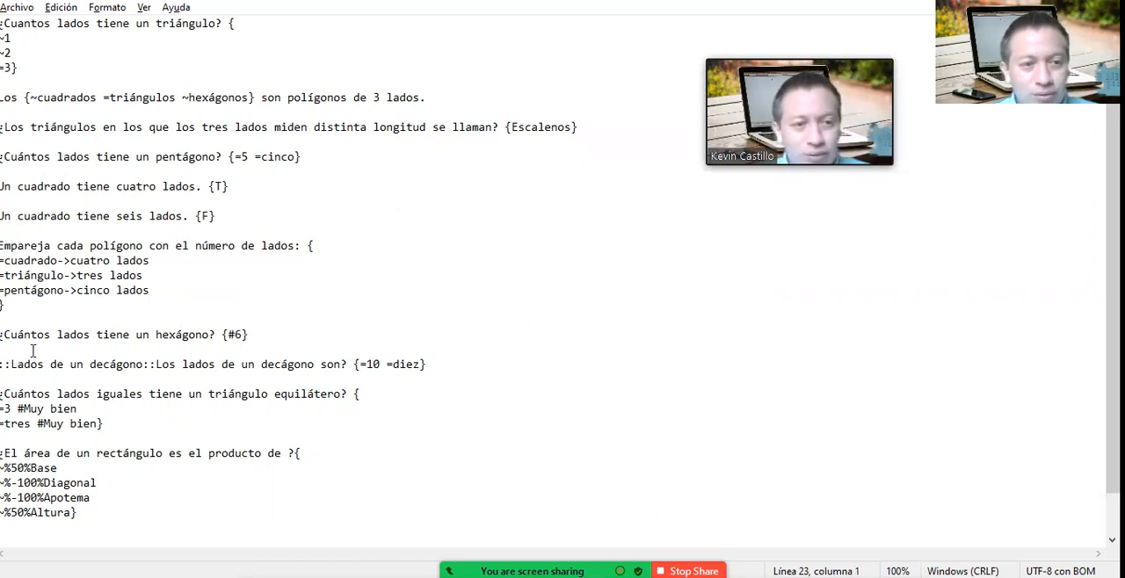
pyautogui.click(228, 335)
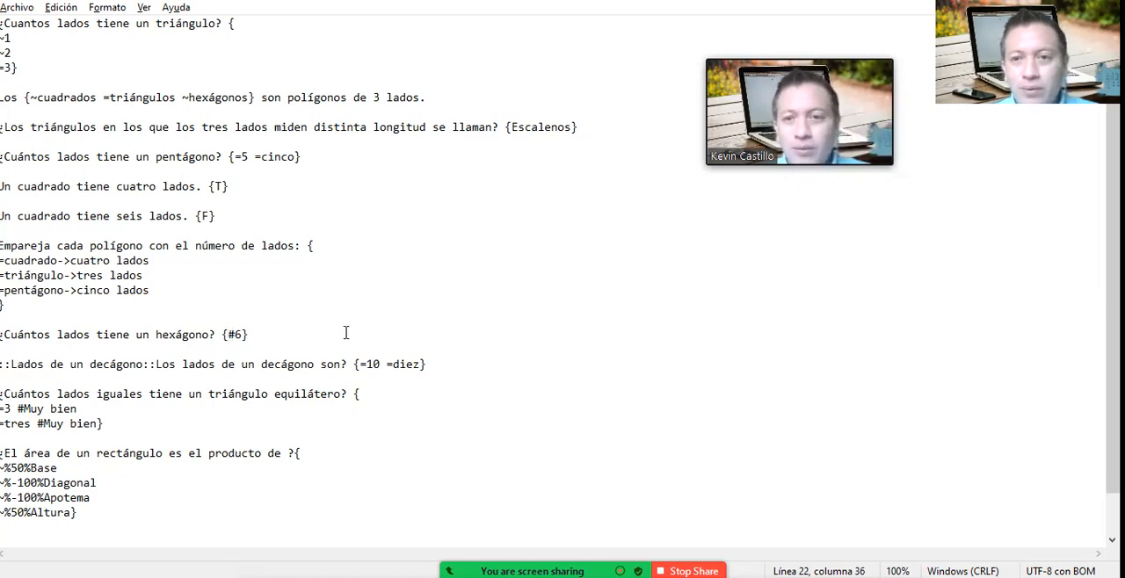
pyautogui.hotkey('alt', 'Tab')
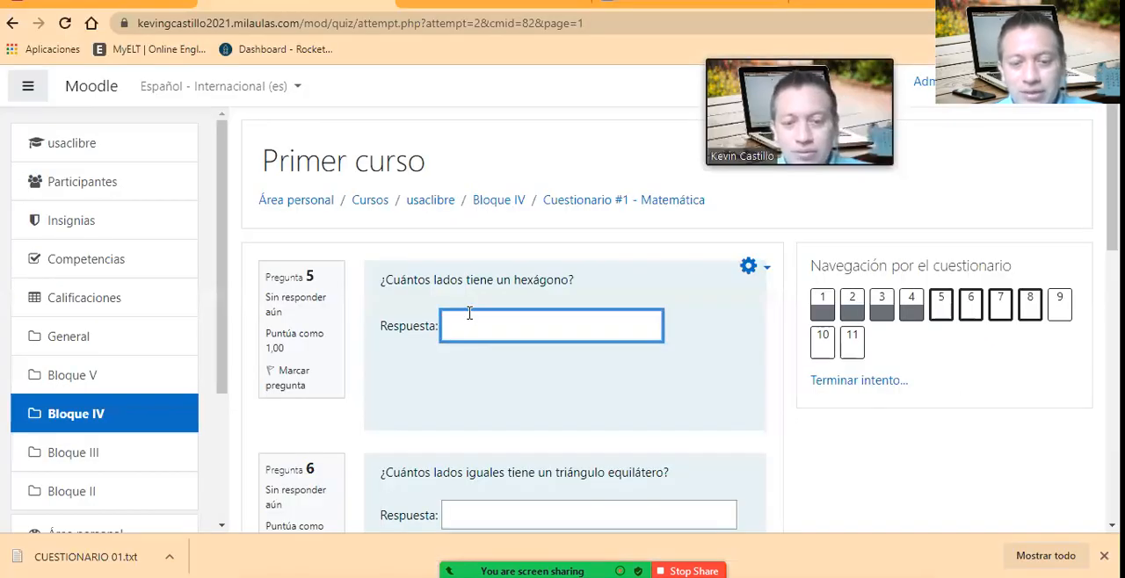
pyautogui.scroll(-1, 518, 355)
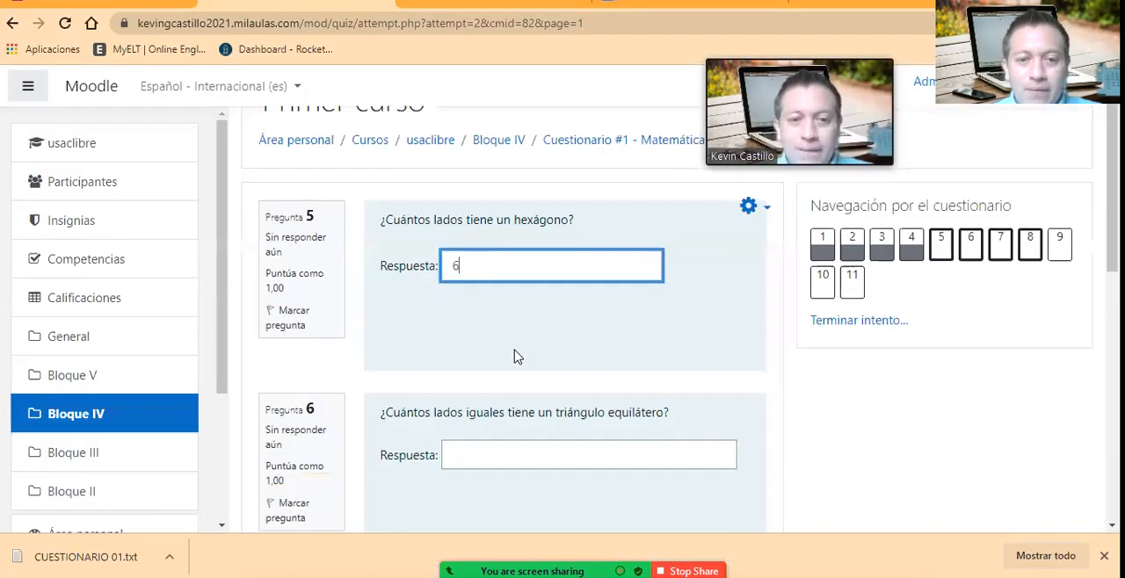
# Step: Check the equilateral triangle question's accepted answers in the Notepad text file, return to the quiz attempt and answer question 6 with "tres"
pyautogui.click(488, 429)
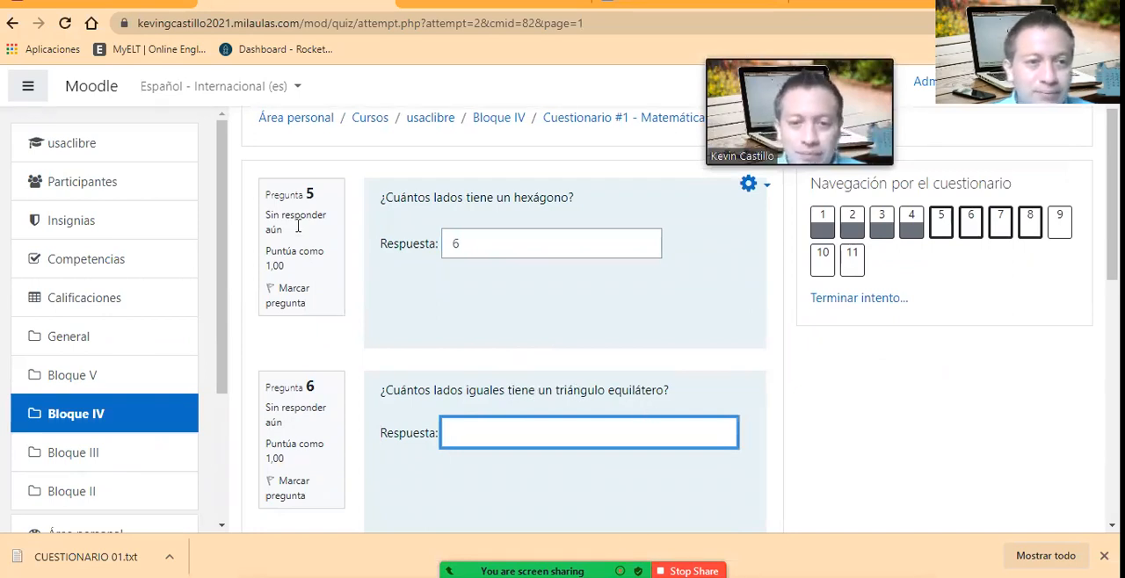
pyautogui.hotkey('alt', 'Tab')
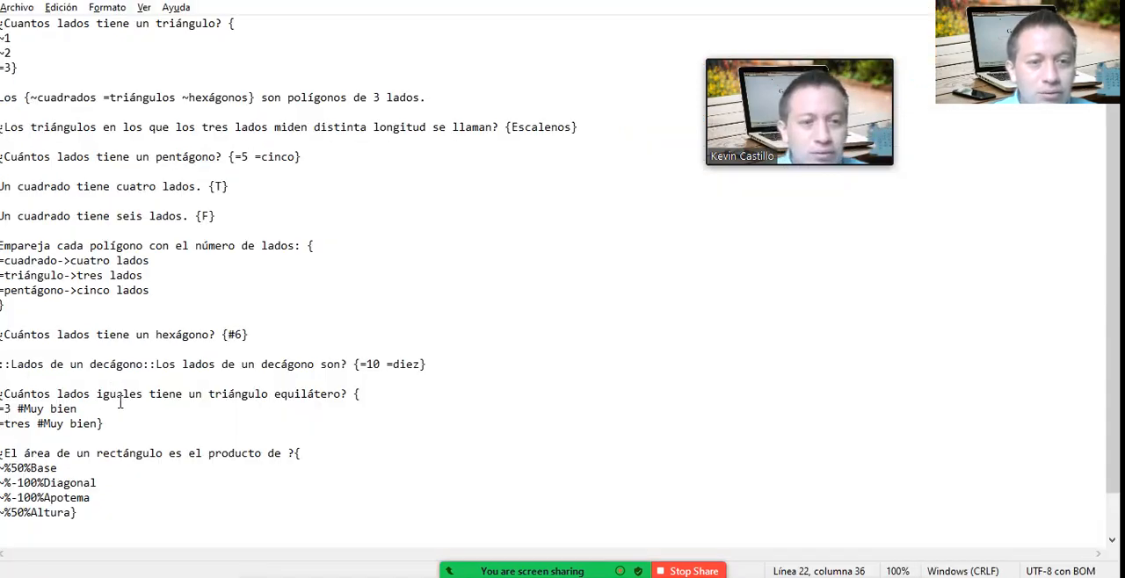
pyautogui.click(180, 407)
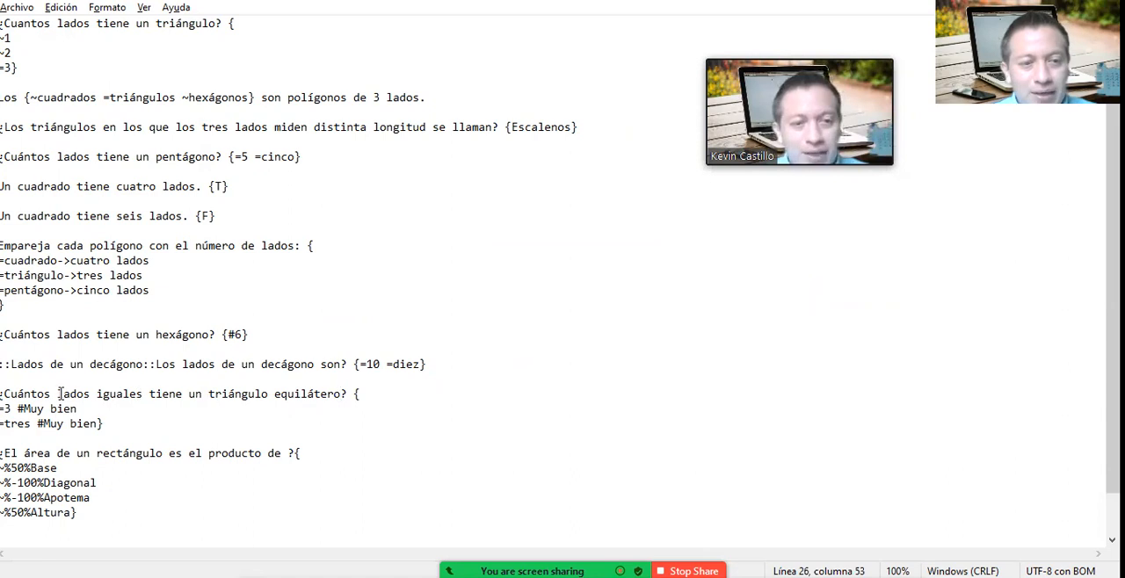
pyautogui.click(8, 410)
pyautogui.click(63, 411)
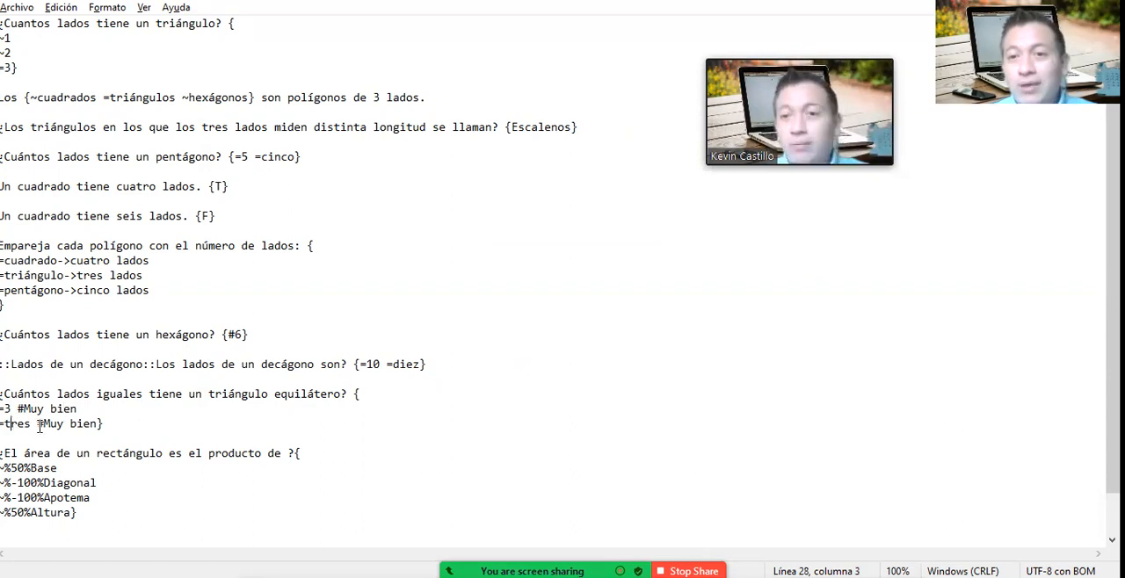
pyautogui.click(94, 428)
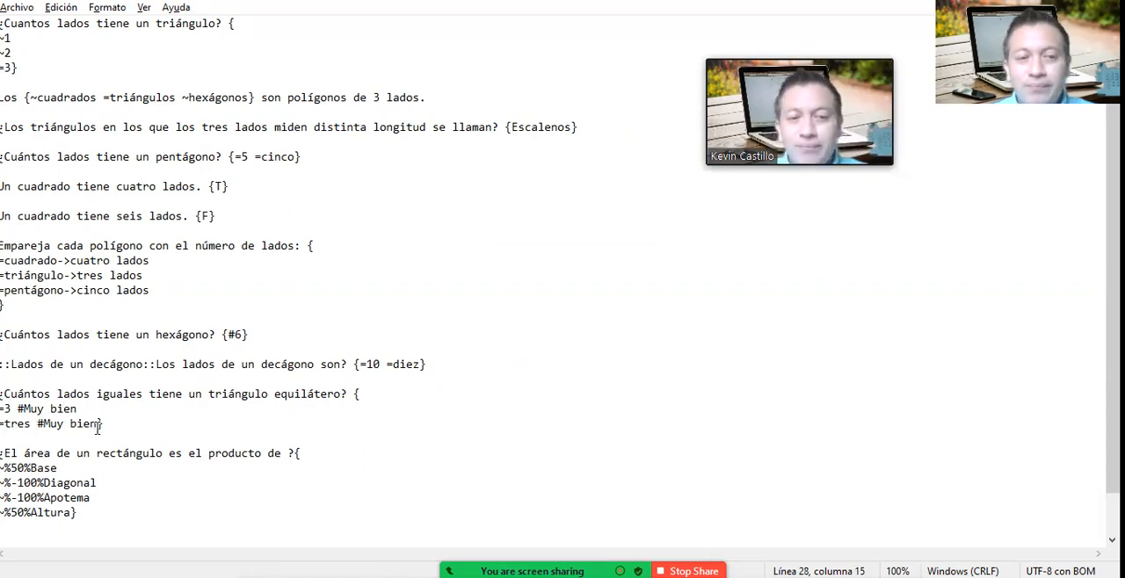
pyautogui.hotkey('alt', 'Tab')
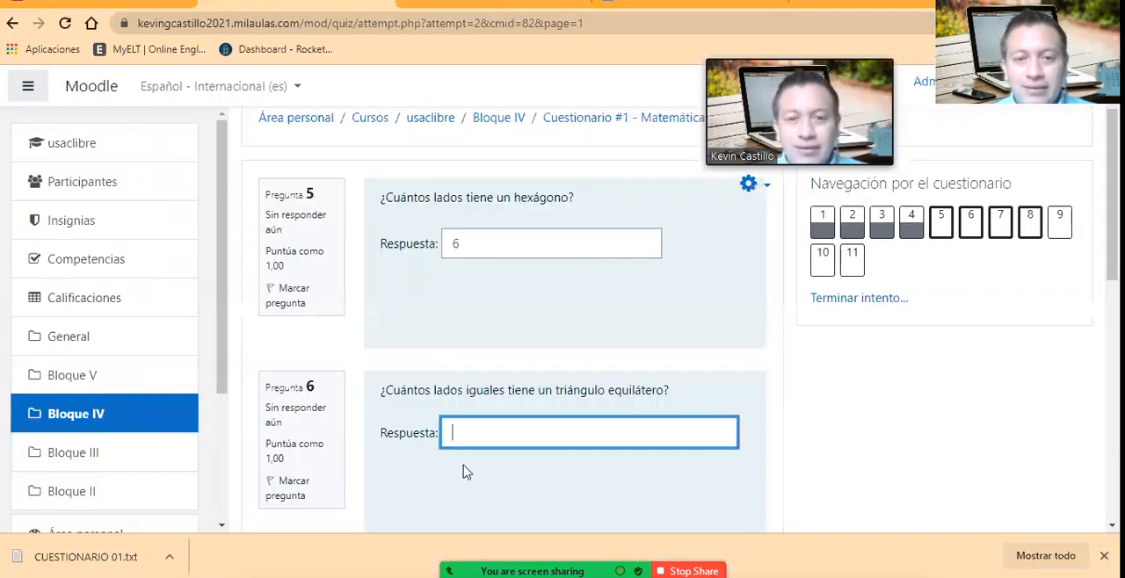
pyautogui.write('tres')
pyautogui.scroll(-3, 477, 307)
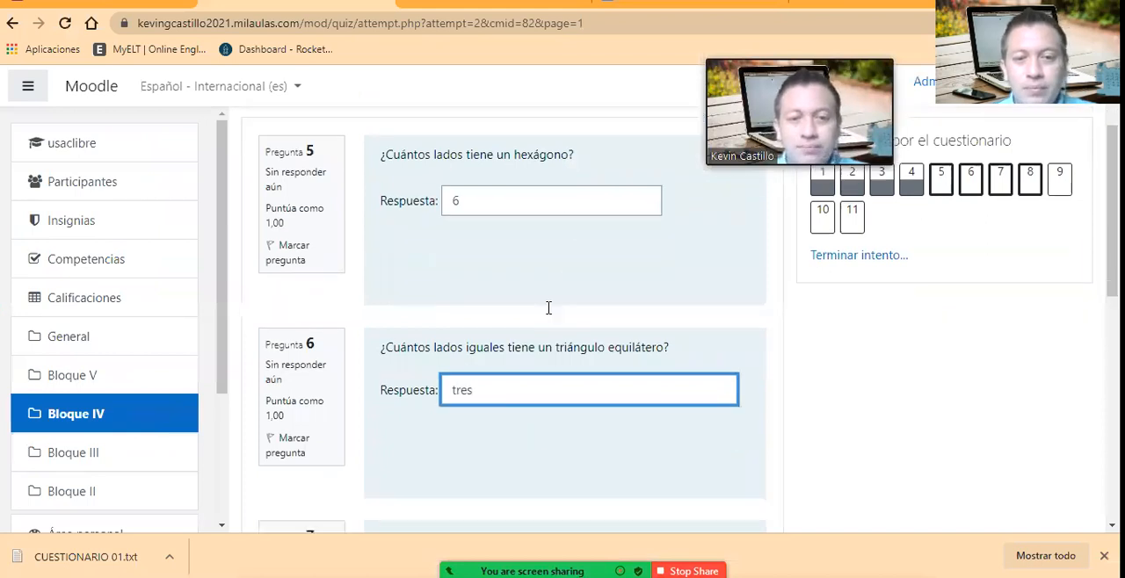
# Step: Go to question 7 on the pentagon's sides and examine its accepted answers in the Notepad text file
pyautogui.click(509, 392)
pyautogui.scroll(-1, 547, 359)
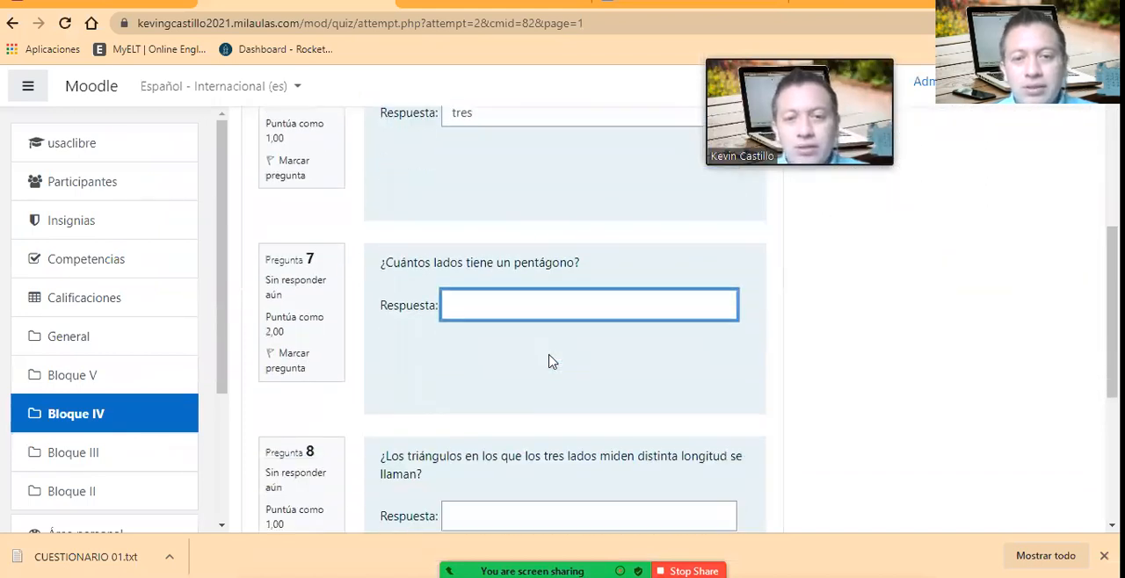
pyautogui.hotkey('alt', 'Tab')
pyautogui.click(298, 204)
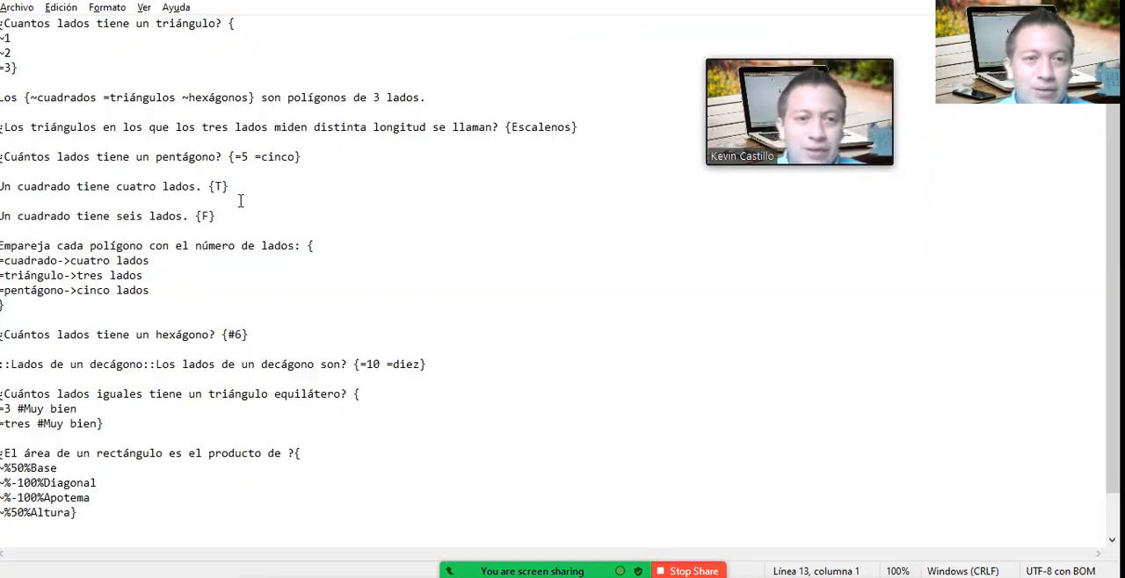
pyautogui.click(142, 156)
pyautogui.click(18, 155)
pyautogui.click(100, 156)
pyautogui.click(165, 155)
pyautogui.click(280, 156)
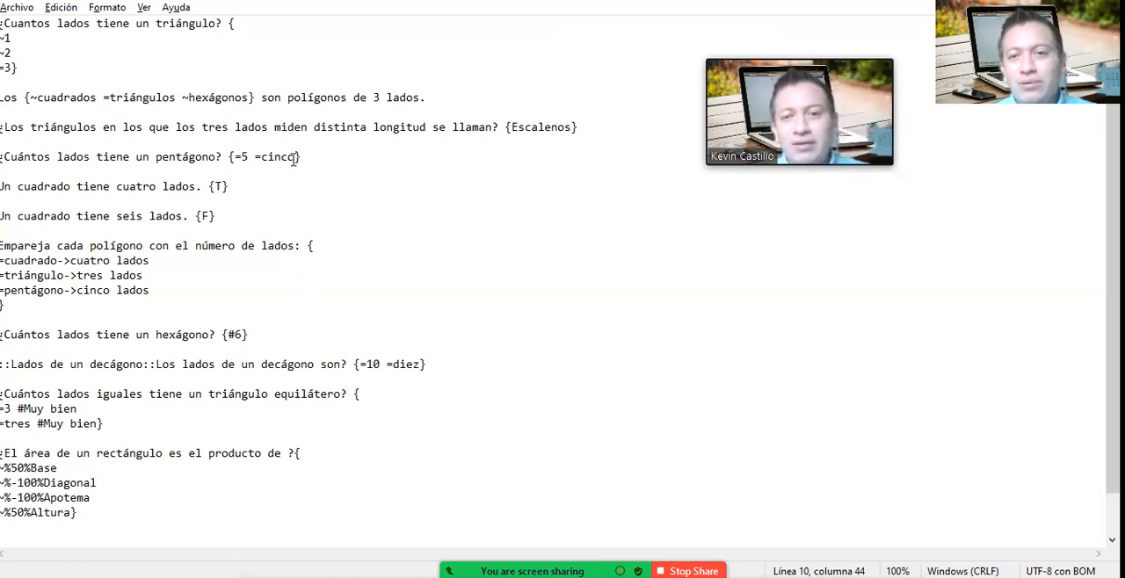
# Step: Switch to Google Drive in the browser, open the CUESTIONARIO 01 document and compare its pentagon question with the Notepad version
pyautogui.hotkey('alt', 'Tab')
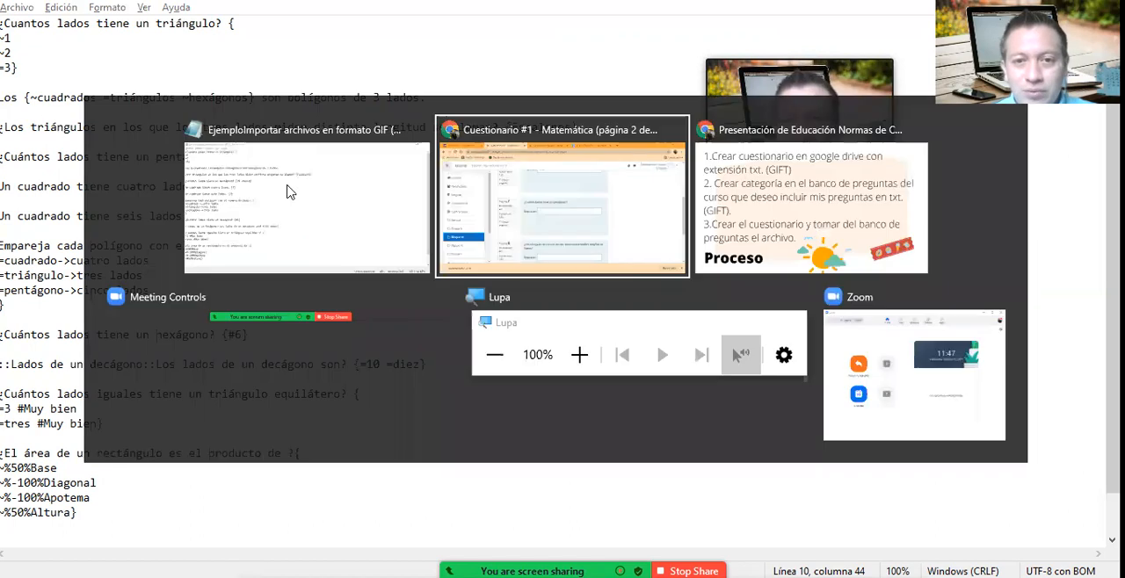
pyautogui.click(451, 15)
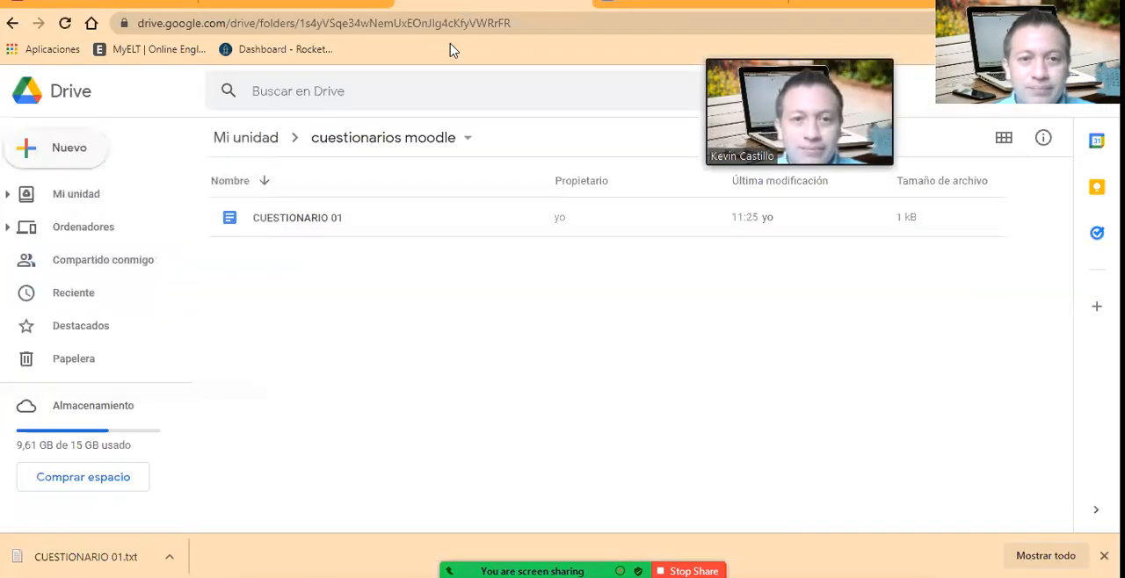
pyautogui.doubleClick(290, 219)
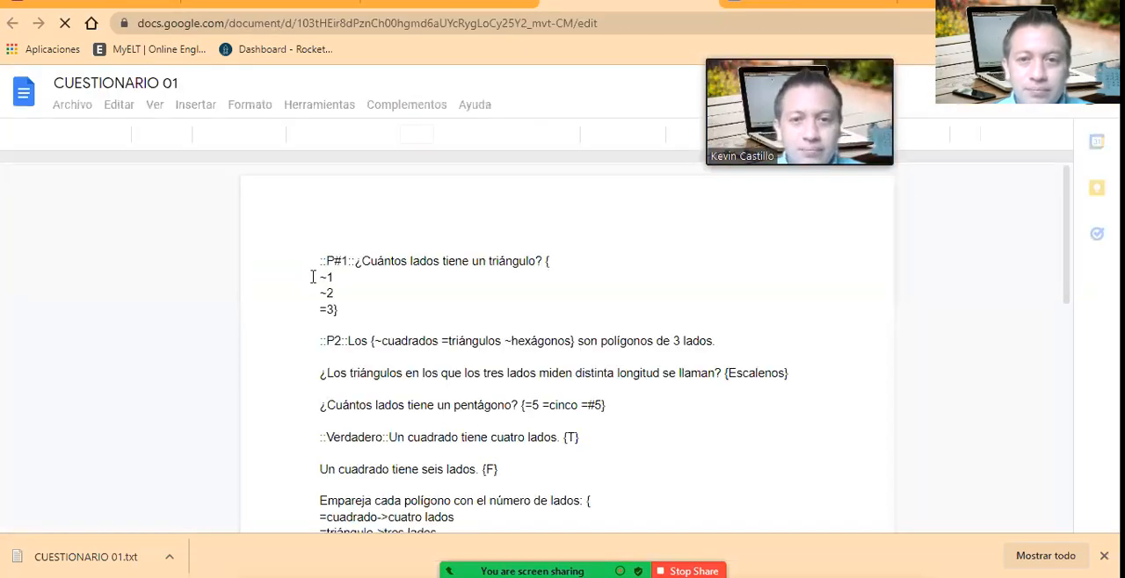
pyautogui.scroll(-3, 543, 360)
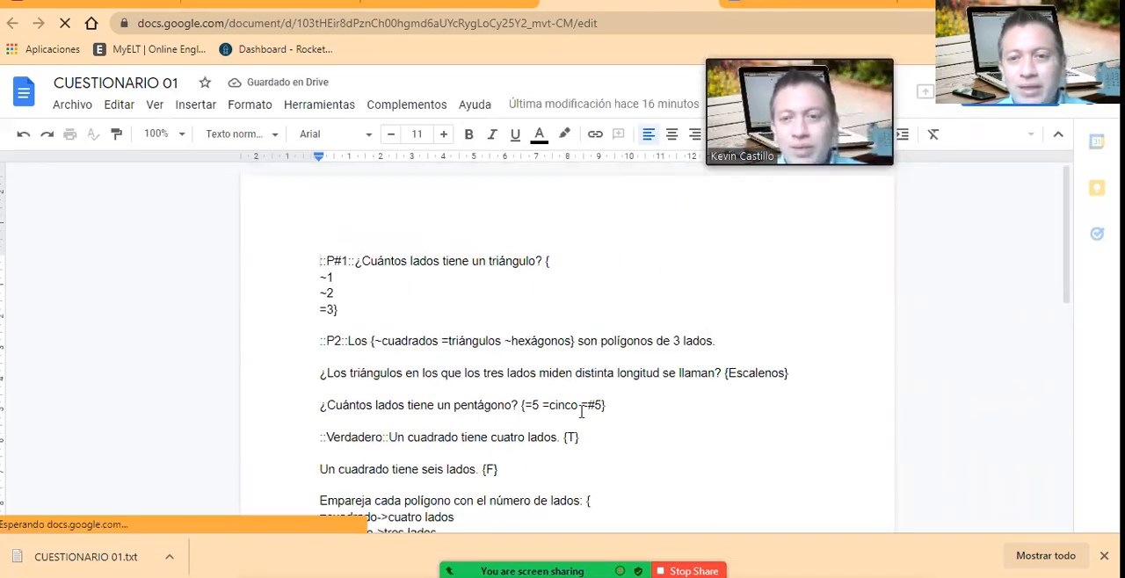
pyautogui.hotkey('alt', 'Tab')
pyautogui.hotkey('alt', 'Tab')
pyautogui.hotkey('alt', 'Tab')
pyautogui.hotkey('alt', 'Tab')
pyautogui.hotkey('alt', 'Tab')
pyautogui.hotkey('alt', 'Tab')
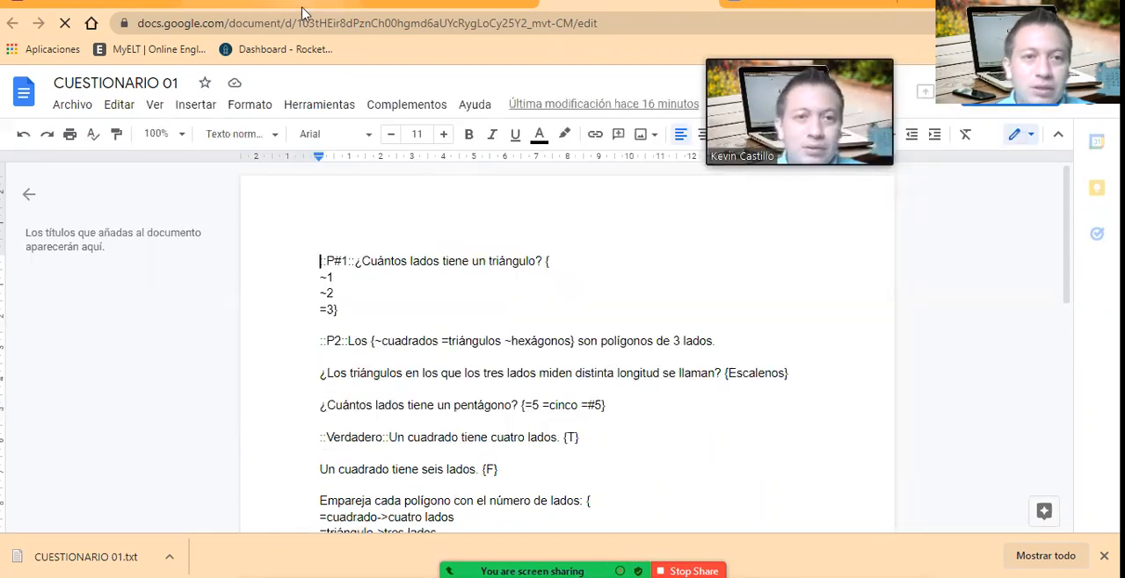
# Step: Return to the quiz attempt and answer question 7 on the pentagon's sides with "#5"
pyautogui.hotkey('alt', 'Tab')
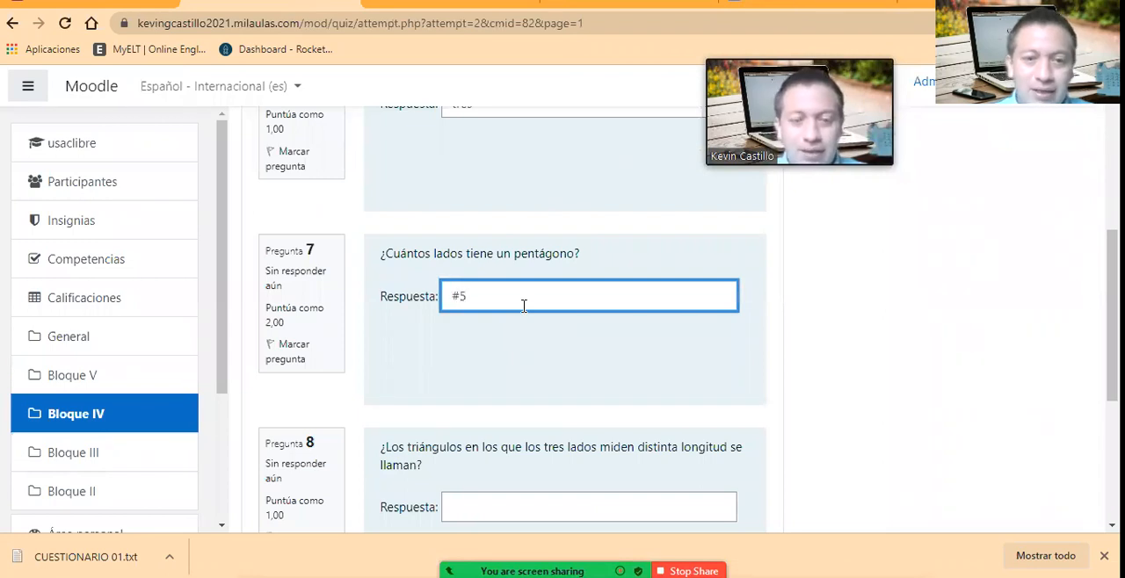
pyautogui.scroll(-1, 522, 404)
pyautogui.scroll(2, 526, 405)
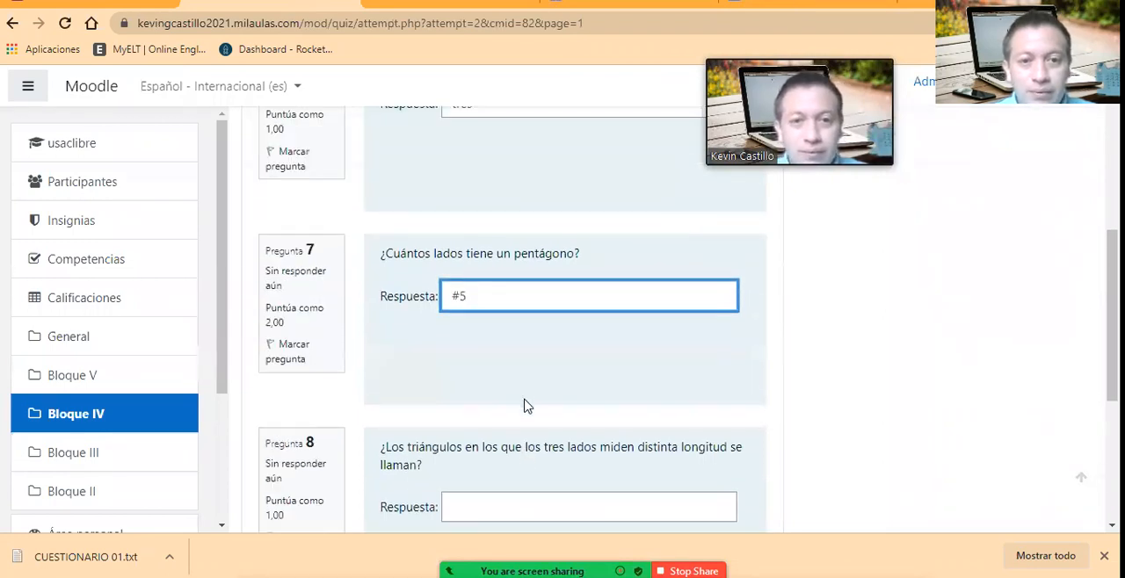
pyautogui.scroll(-1, 526, 405)
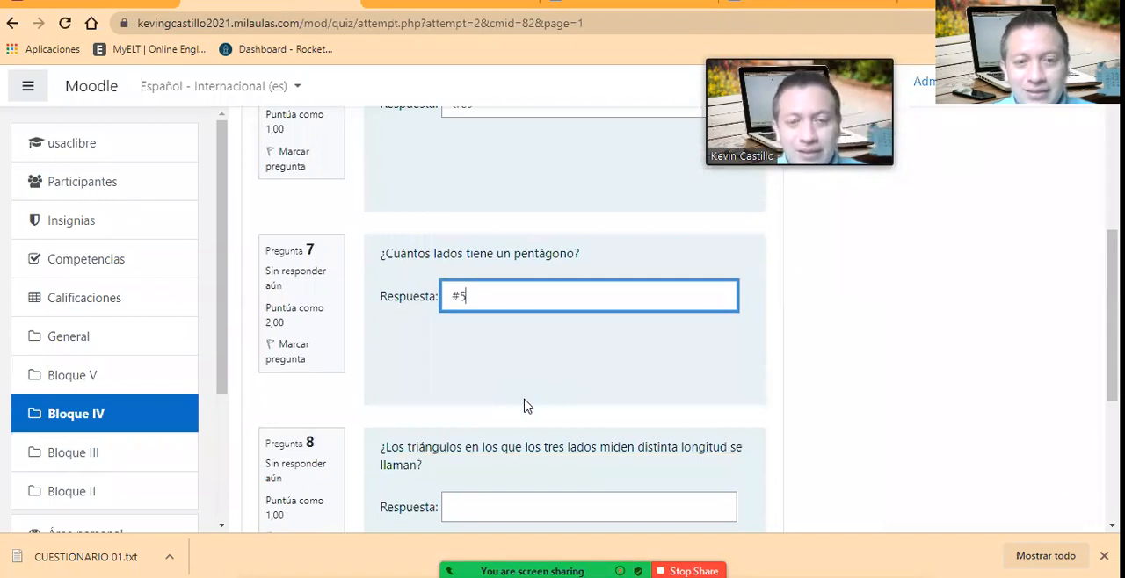
# Step: Reopen the CUESTIONARIO 01 document from the cuestionarios moodle folder in Google Drive and examine its first question's GIFT text
pyautogui.click(392, 8)
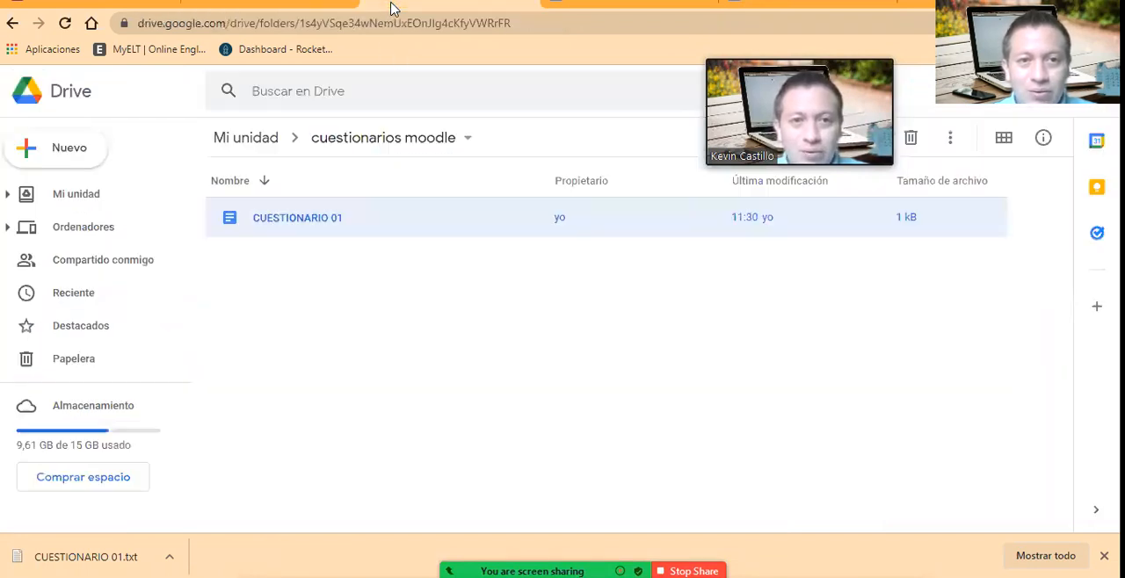
pyautogui.doubleClick(365, 224)
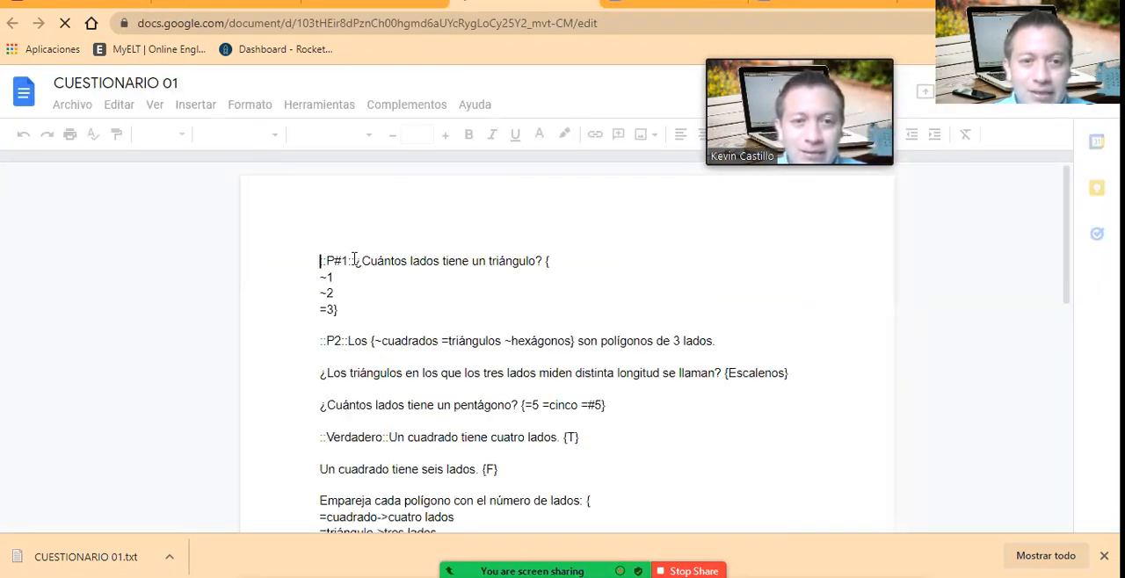
pyautogui.click(334, 264)
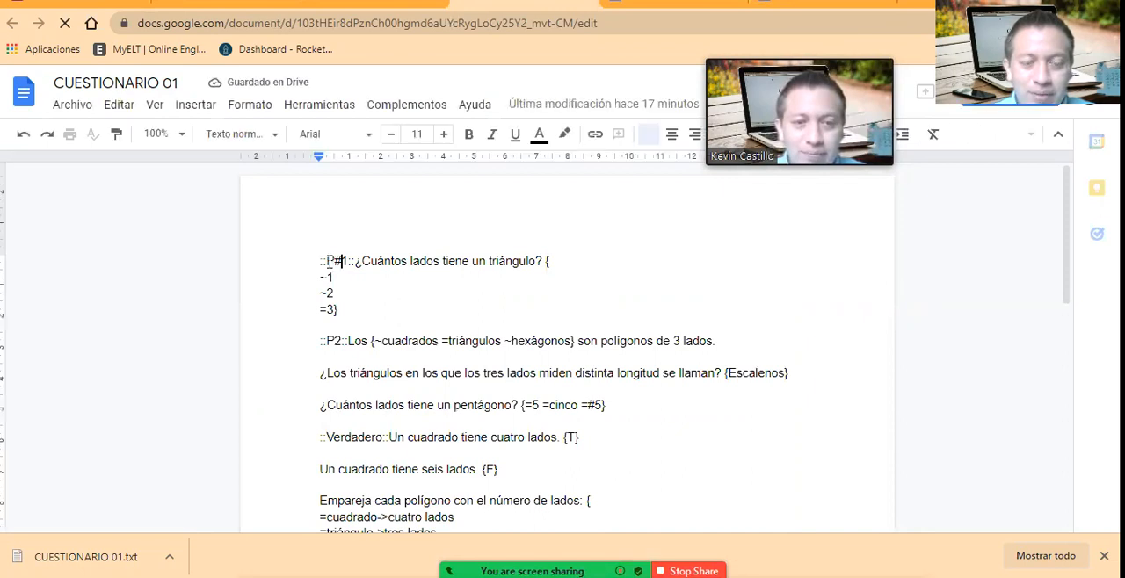
pyautogui.doubleClick(374, 321)
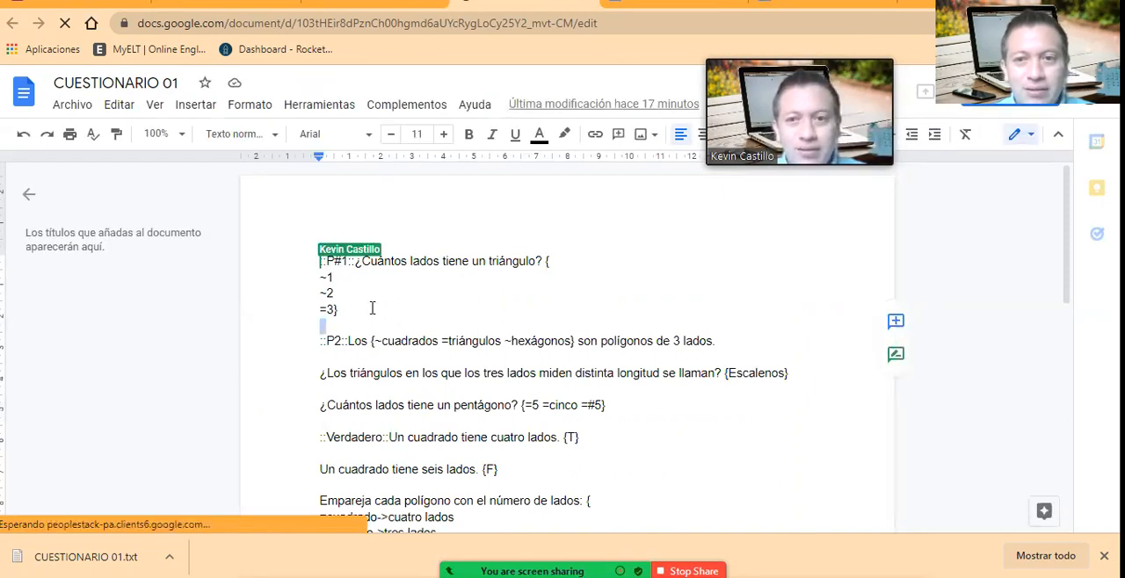
pyautogui.click(372, 308)
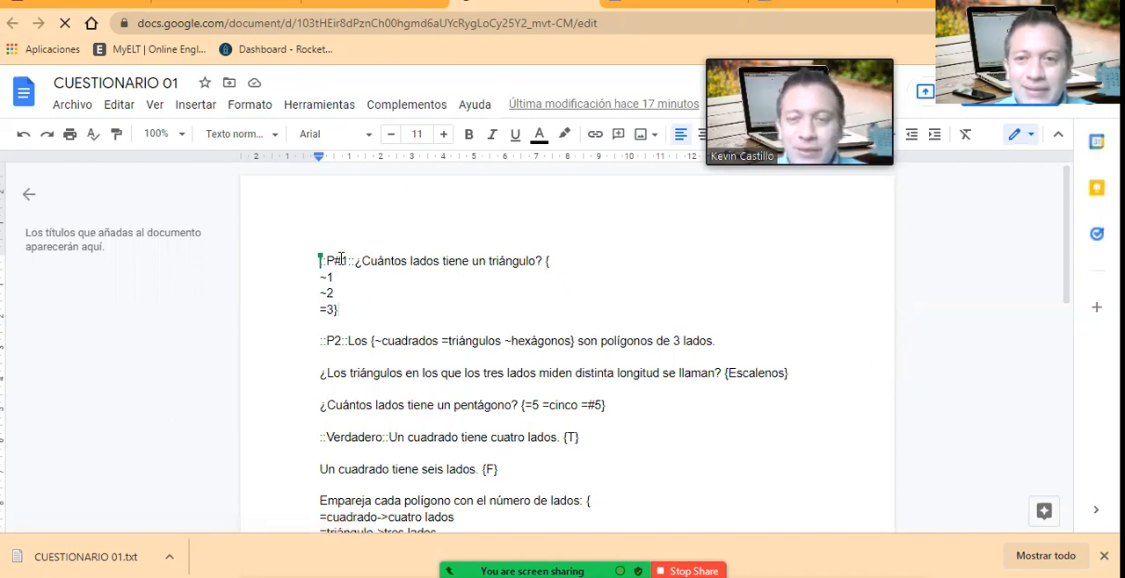
pyautogui.hotkey('alt', 'Tab')
pyautogui.hotkey('alt', 'Tab')
pyautogui.hotkey('alt', 'Tab')
pyautogui.hotkey('alt', 'Tab')
pyautogui.hotkey('alt', 'Tab')
pyautogui.hotkey('alt', 'Tab')
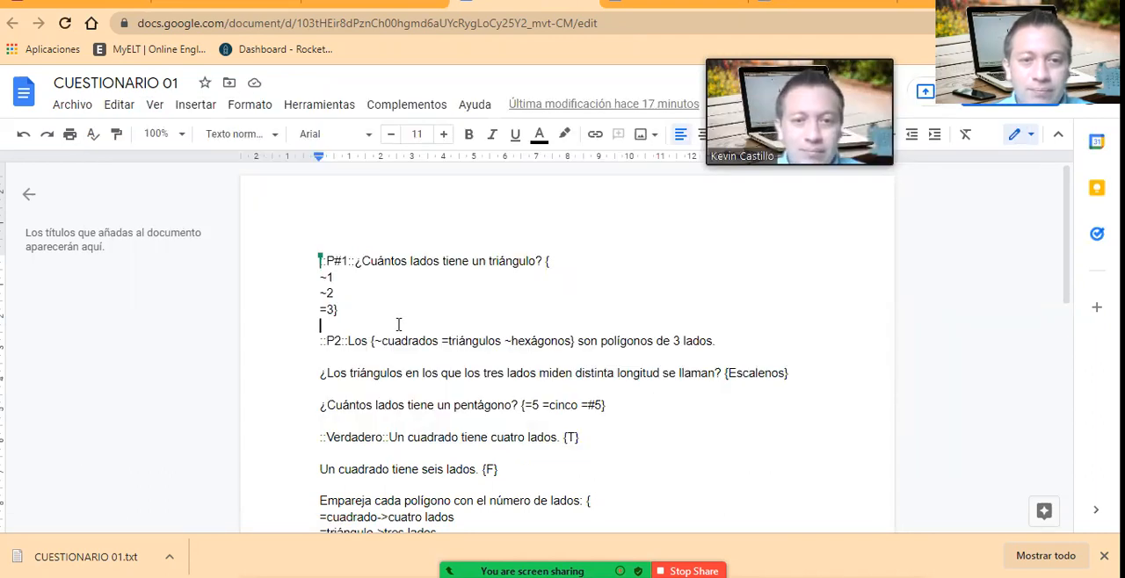
# Step: Return to the quiz attempt and go to the empty answer of question 8 on triangles with three unequal sides
pyautogui.click(109, 7)
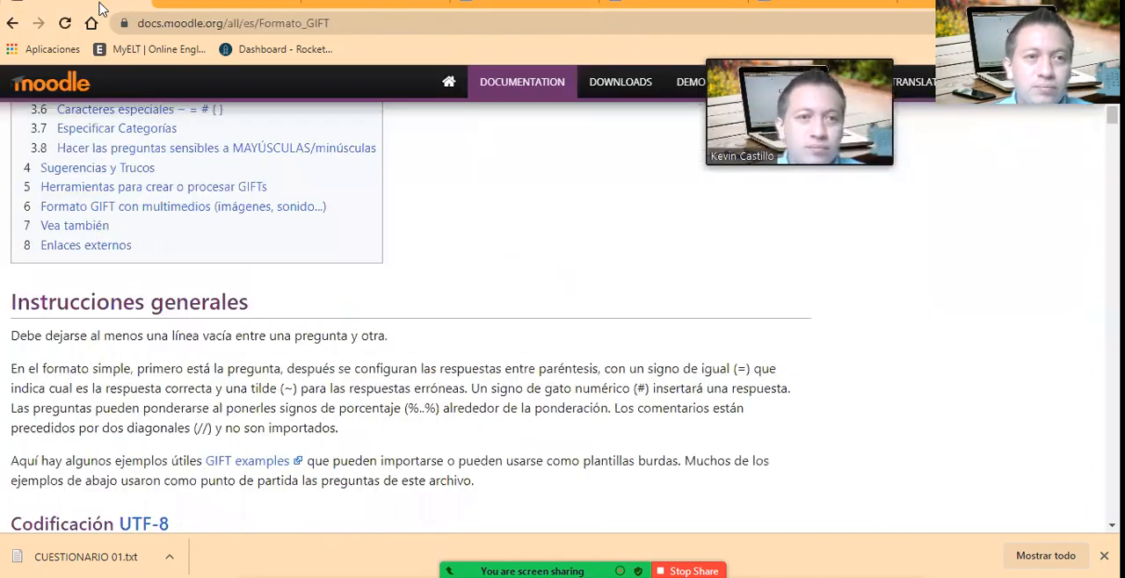
pyautogui.click(200, 7)
pyautogui.scroll(-1, 606, 334)
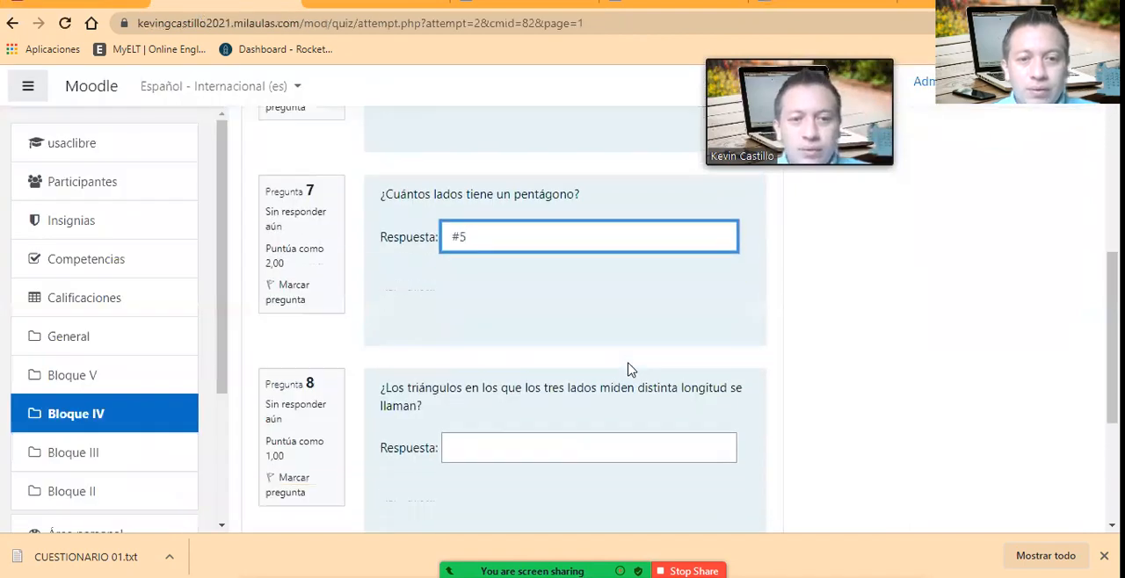
pyautogui.scroll(-1, 496, 415)
pyautogui.click(512, 333)
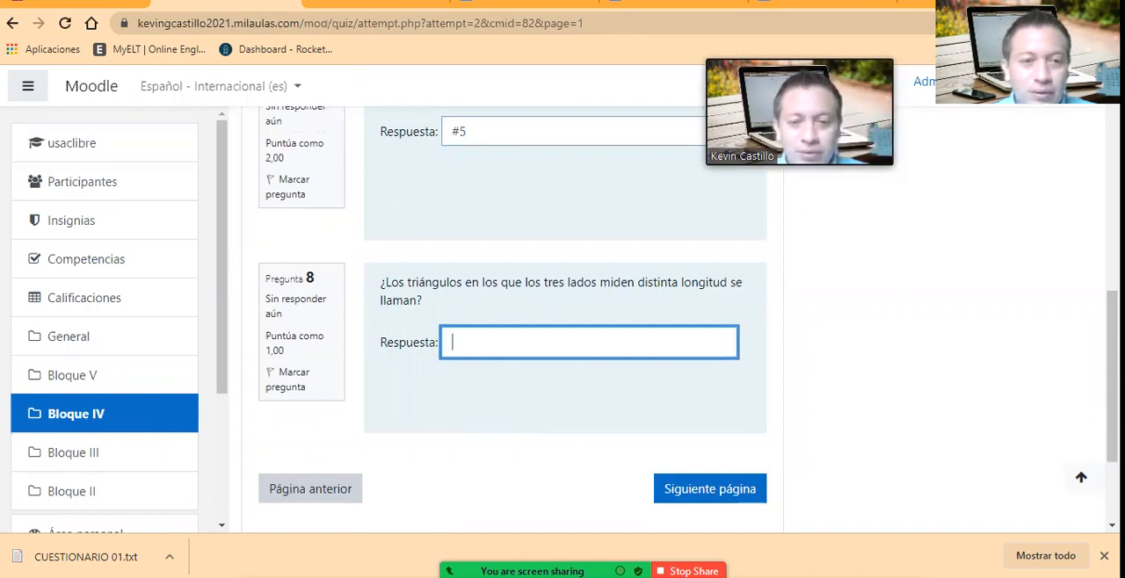
# Step: Check the accepted answer of the question on triangles with three different side lengths in the Notepad text file
pyautogui.hotkey('alt', 'Tab')
pyautogui.click(95, 368)
pyautogui.click(287, 376)
pyautogui.click(150, 339)
pyautogui.hotkey('alt', 'Tab')
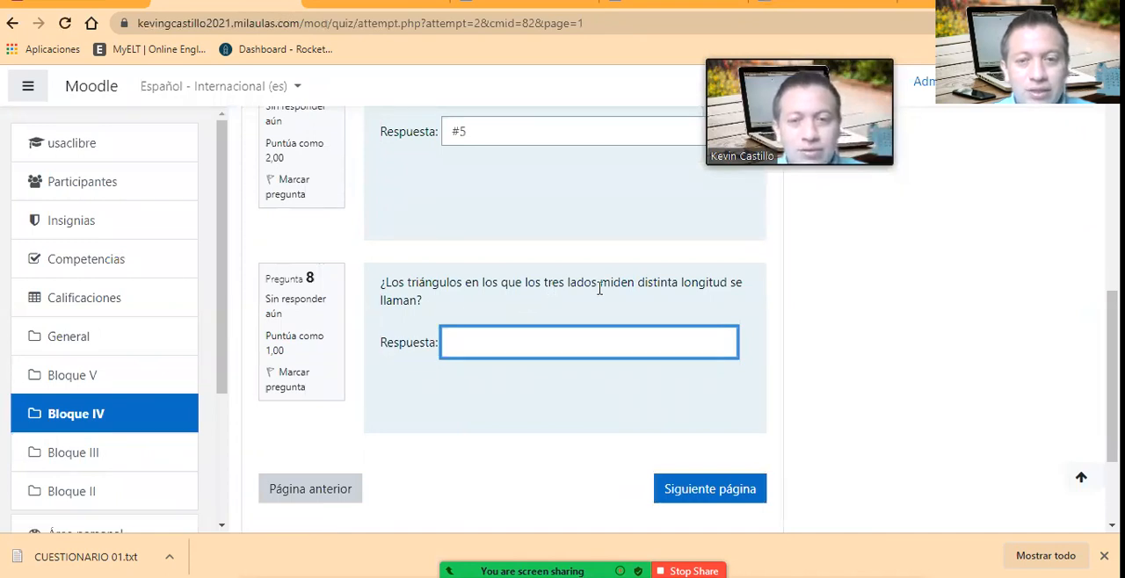
pyautogui.hotkey('alt', 'Tab')
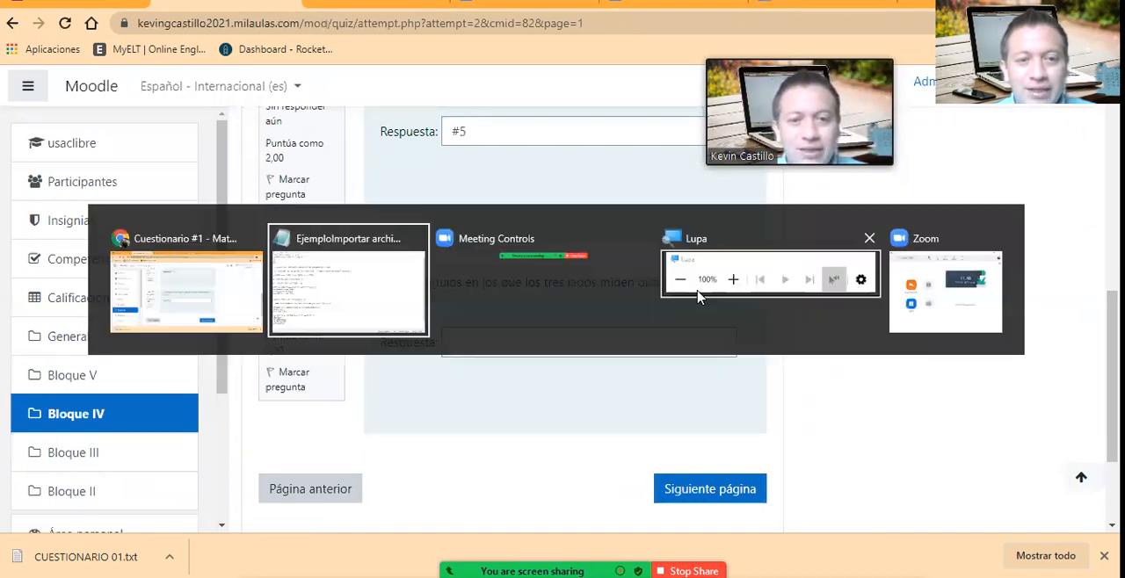
pyautogui.click(207, 238)
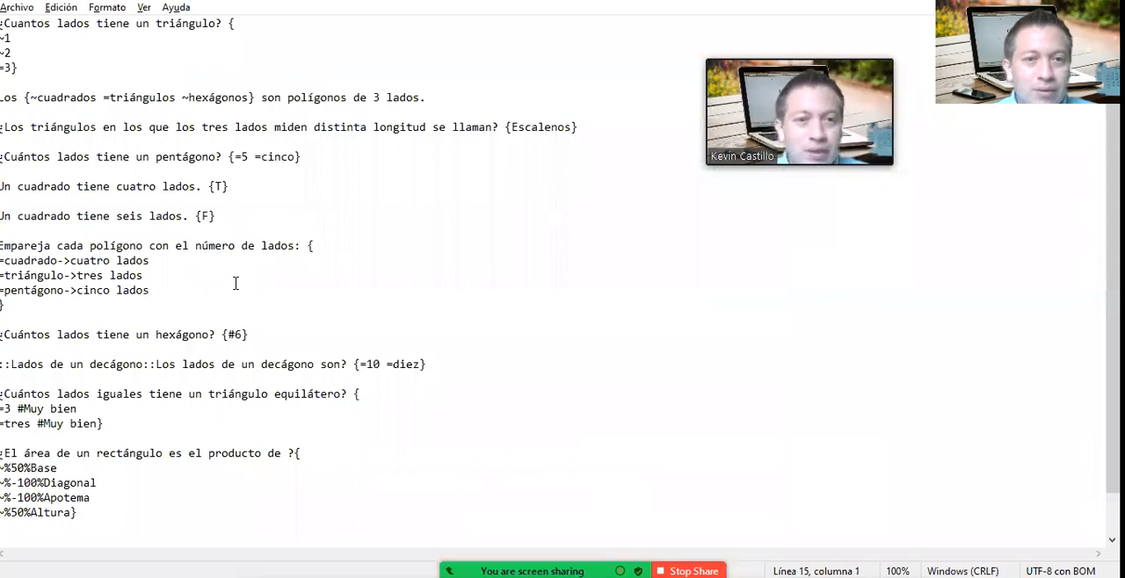
pyautogui.click(118, 130)
pyautogui.click(285, 130)
pyautogui.click(384, 130)
pyautogui.click(458, 130)
pyautogui.click(529, 129)
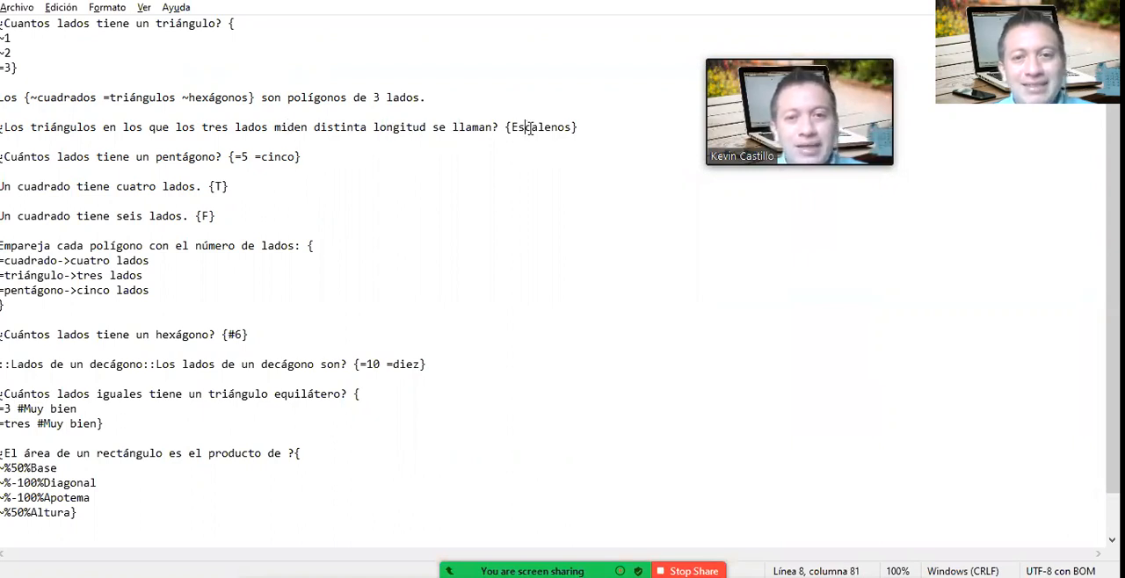
pyautogui.click(550, 151)
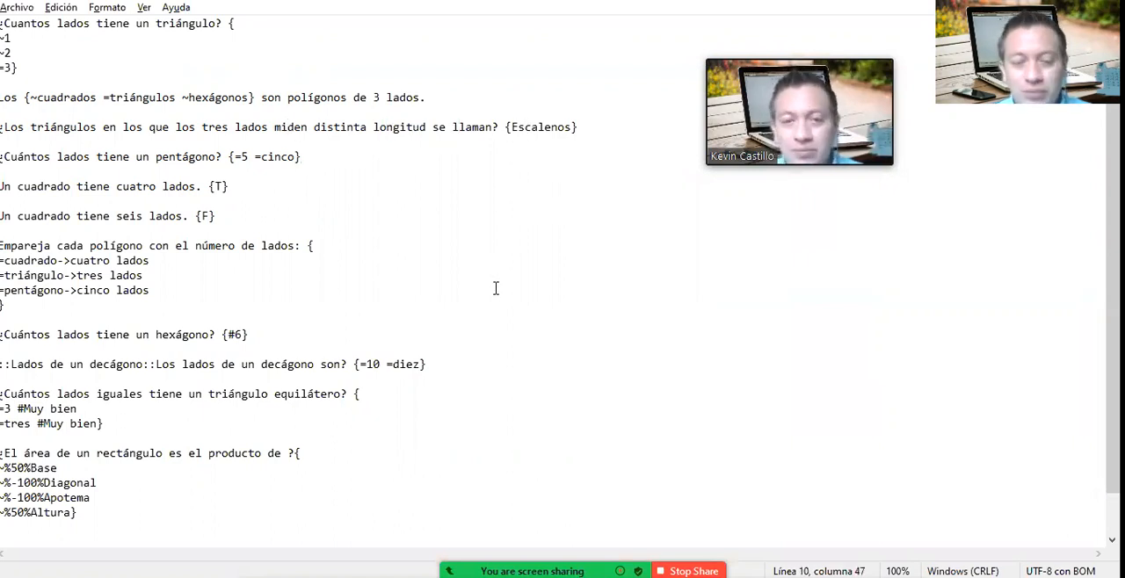
# Step: Return to the quiz attempt, answer question 8 with "ESCALENOS" and go to the next page of questions
pyautogui.hotkey('alt', 'Tab')
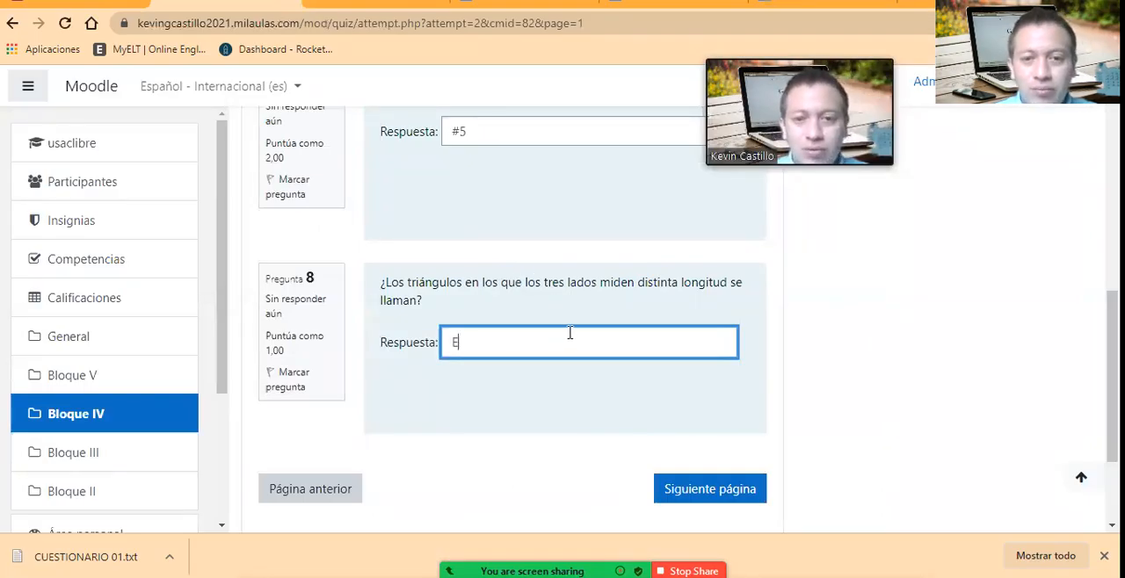
pyautogui.write('N')
pyautogui.write('ENOS')
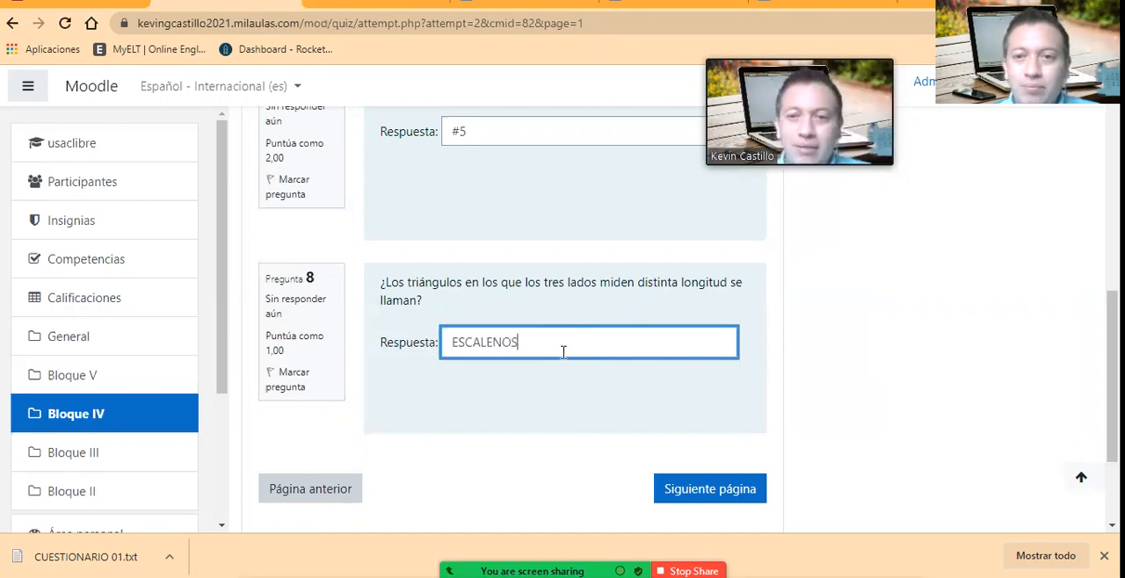
pyautogui.click(761, 354)
pyautogui.scroll(-1, 762, 401)
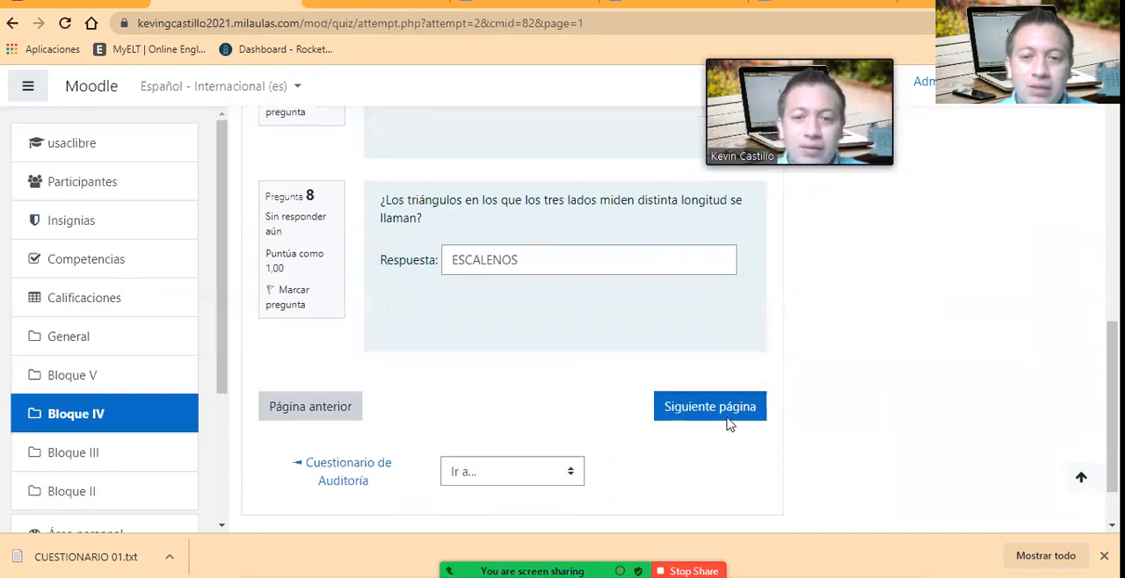
pyautogui.click(722, 406)
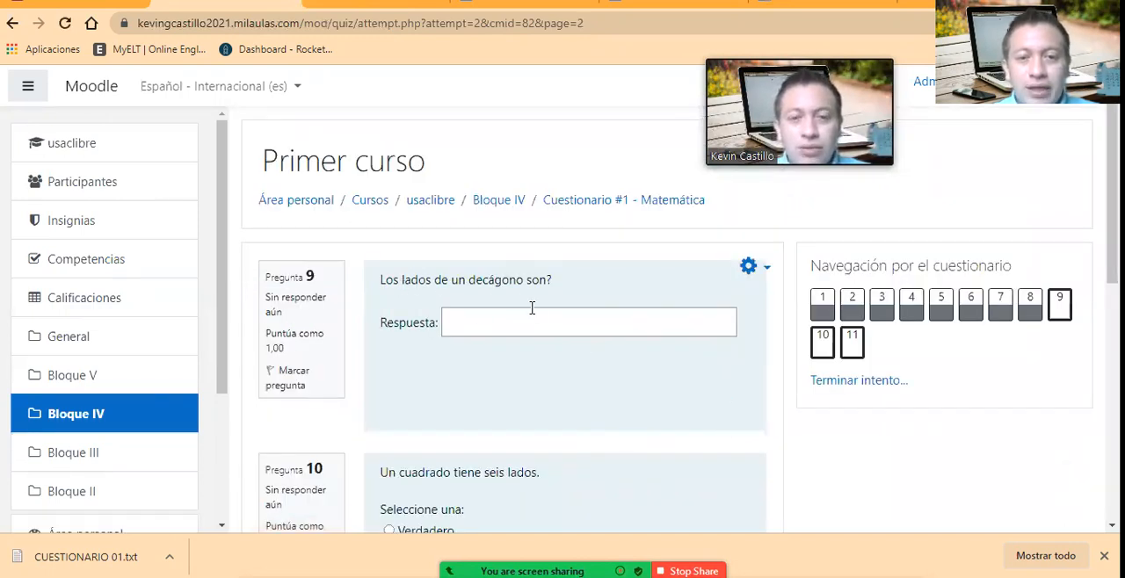
# Step: Go to question 9 on the decagon's sides and check its accepted answers in the Notepad text file
pyautogui.scroll(-1, 530, 307)
pyautogui.click(500, 245)
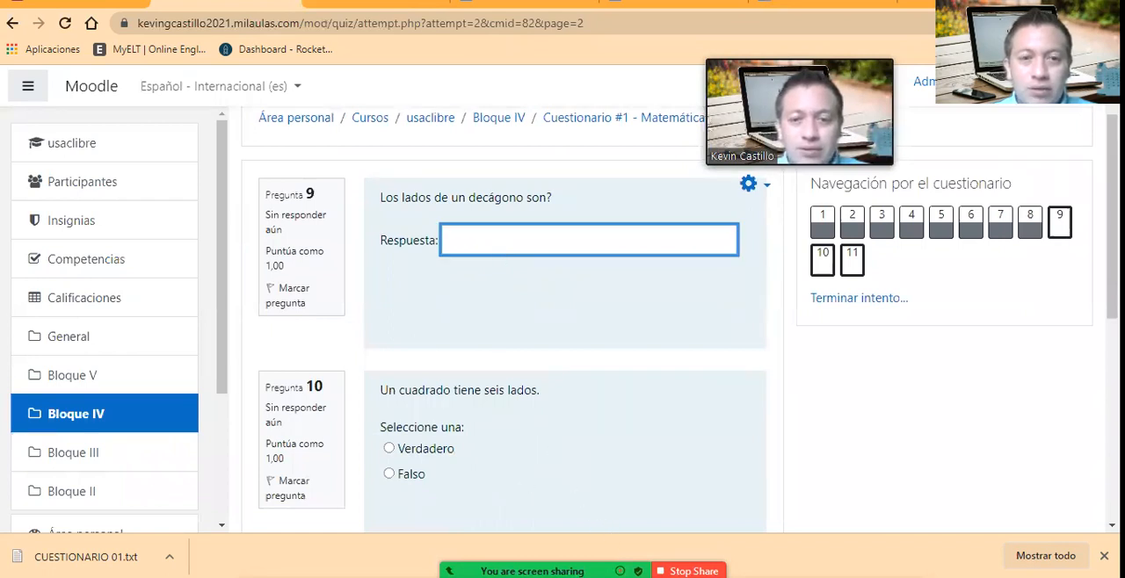
pyautogui.hotkey('alt', 'Tab')
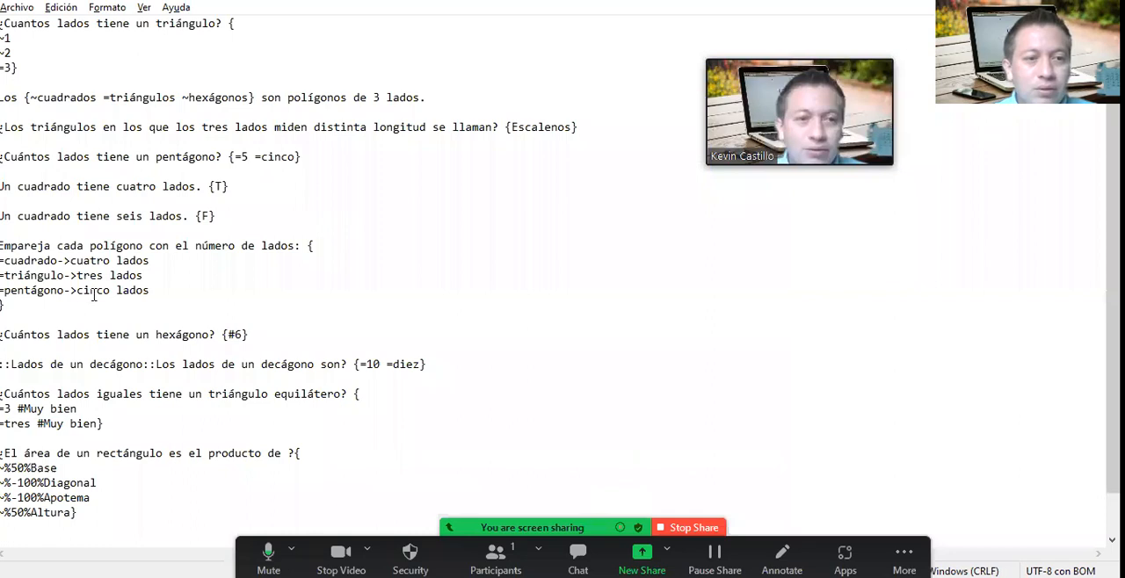
pyautogui.scroll(-1, 82, 370)
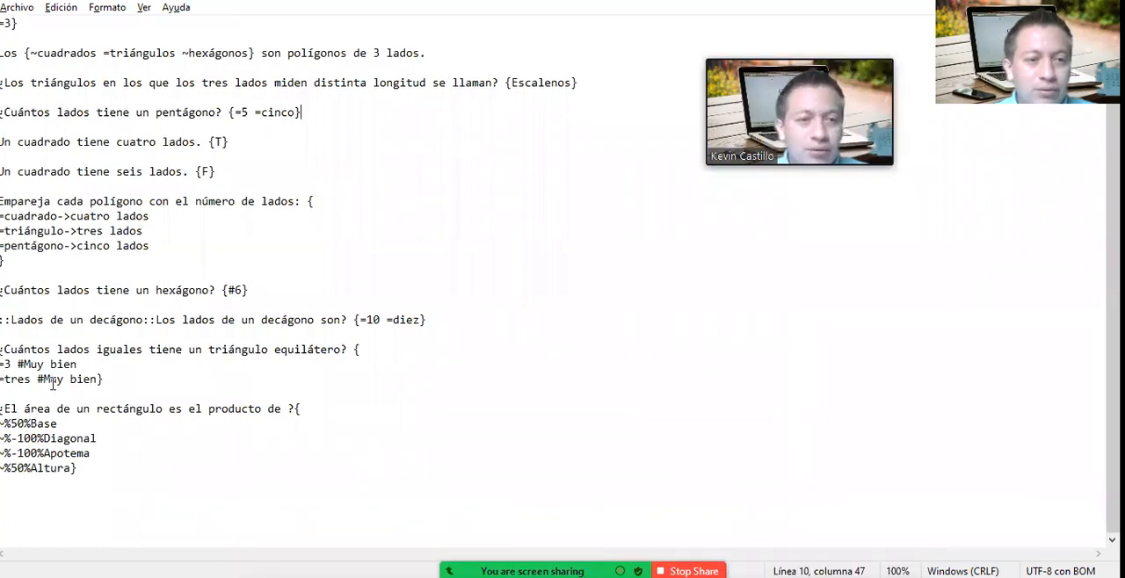
pyautogui.scroll(1, 100, 379)
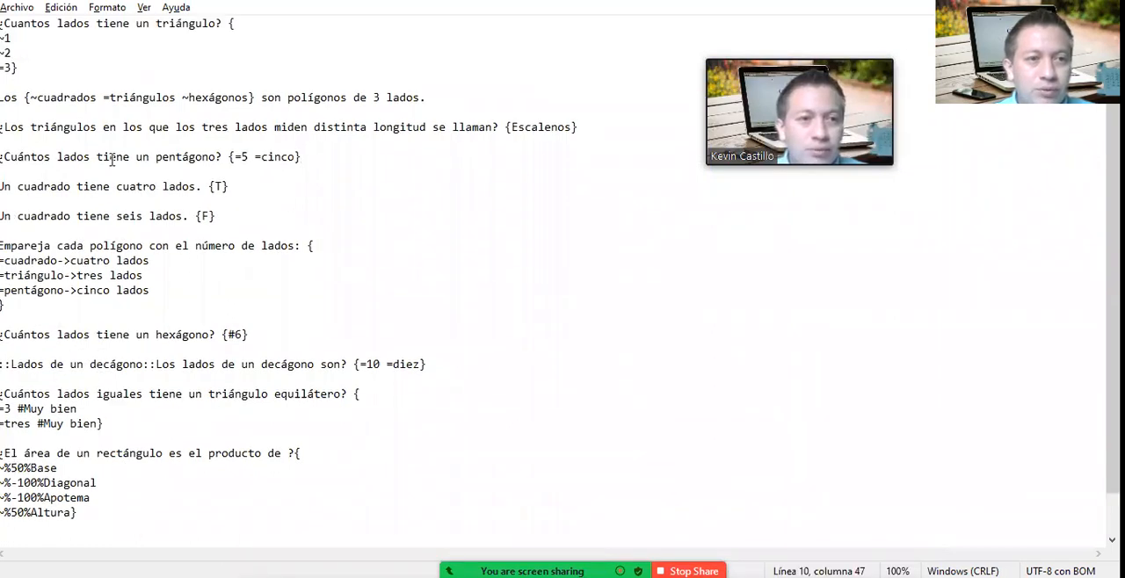
pyautogui.click(75, 260)
pyautogui.click(70, 332)
pyautogui.click(72, 364)
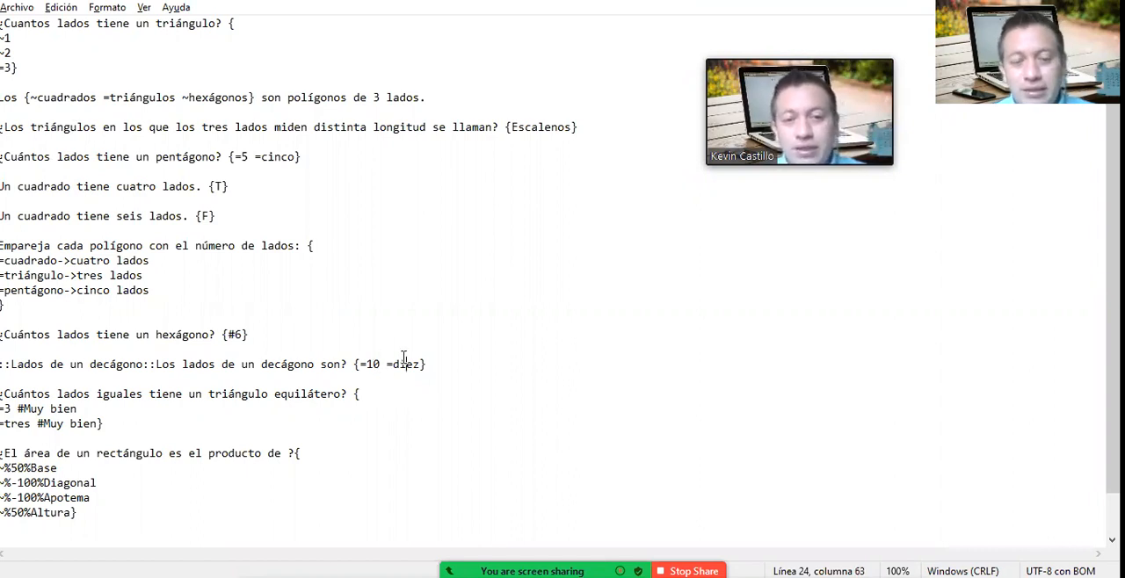
# Step: Return to the quiz attempt and answer question 9 with 10 and question 10 with Falso
pyautogui.hotkey('alt', 'Tab')
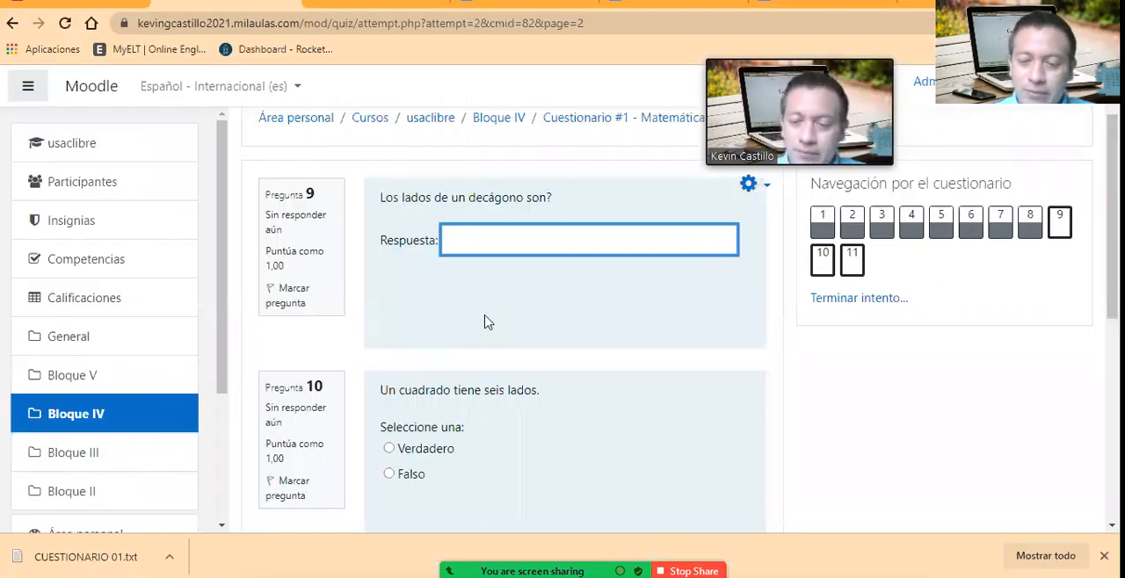
pyautogui.scroll(-1, 488, 403)
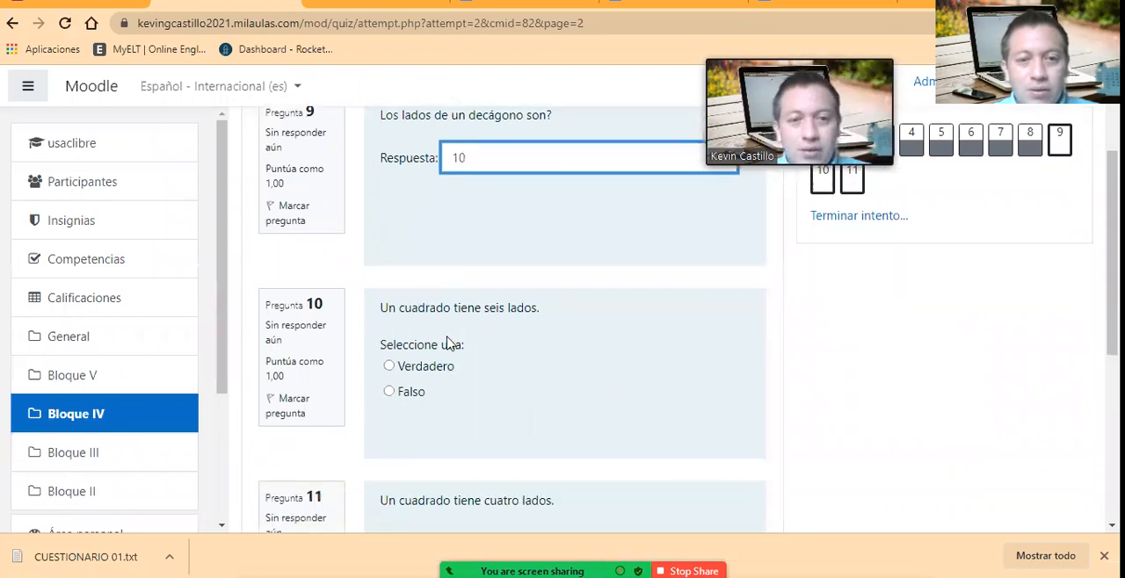
pyautogui.click(441, 373)
pyautogui.click(419, 394)
pyautogui.scroll(-1, 479, 426)
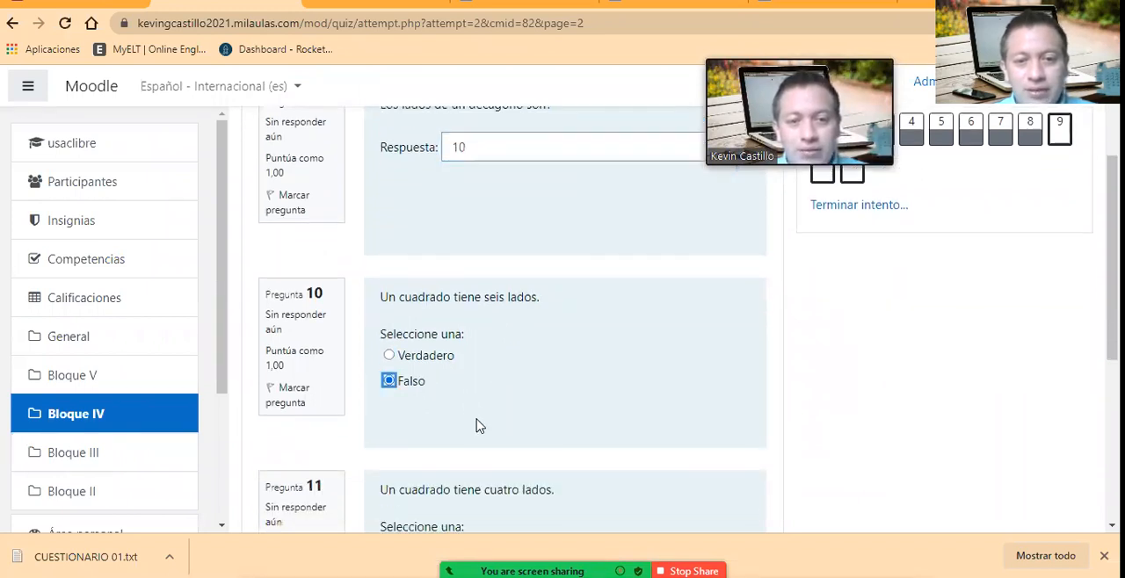
# Step: Go to question 11 on the square's four sides and check the true/false questions in the Notepad text file
pyautogui.scroll(-2, 479, 426)
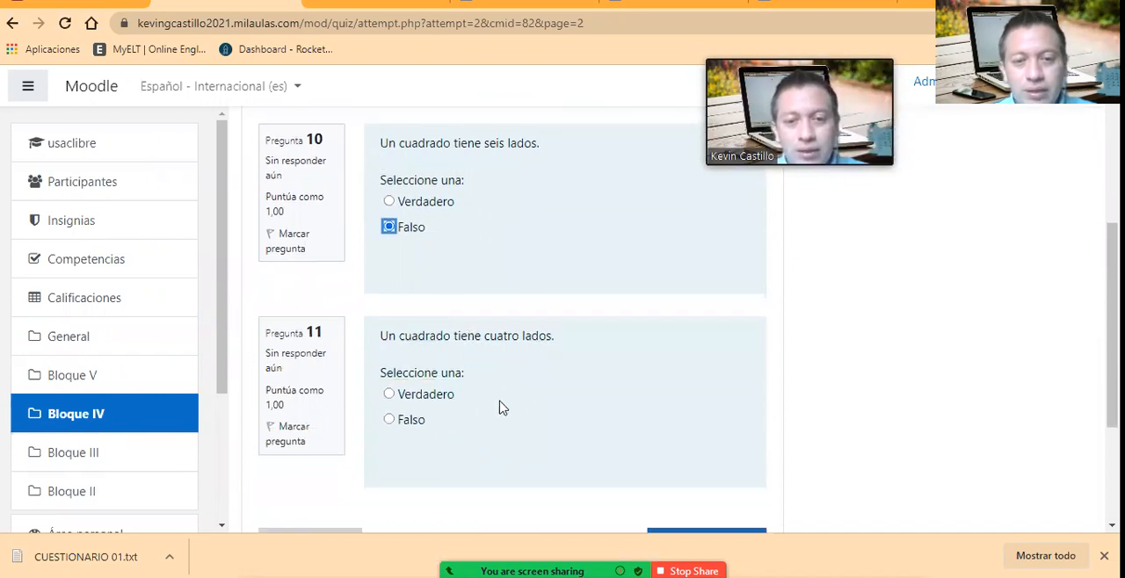
pyautogui.scroll(-1, 501, 404)
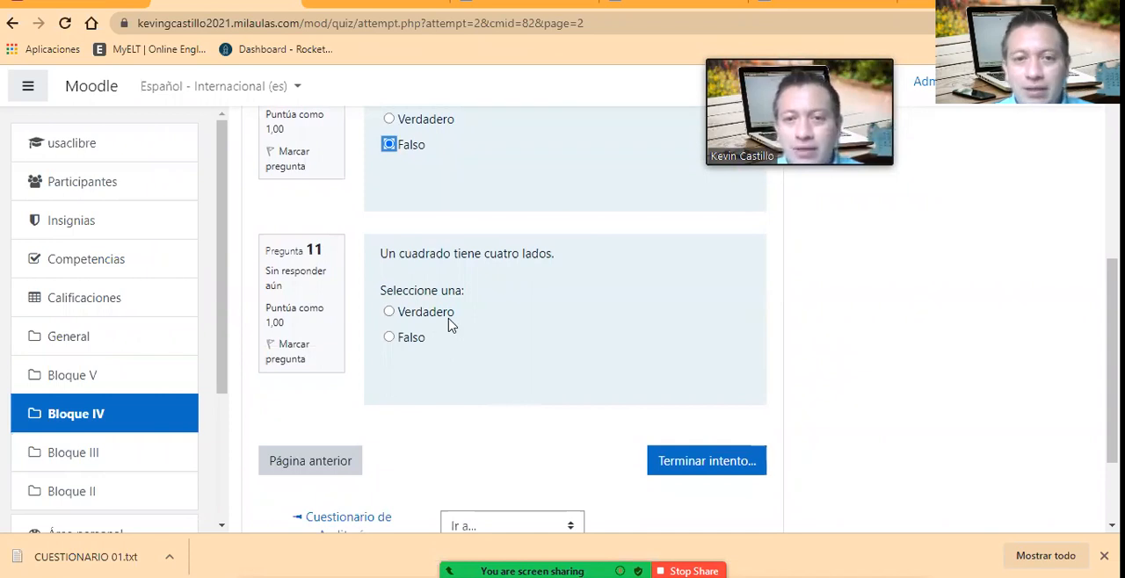
pyautogui.hotkey('alt', 'Tab')
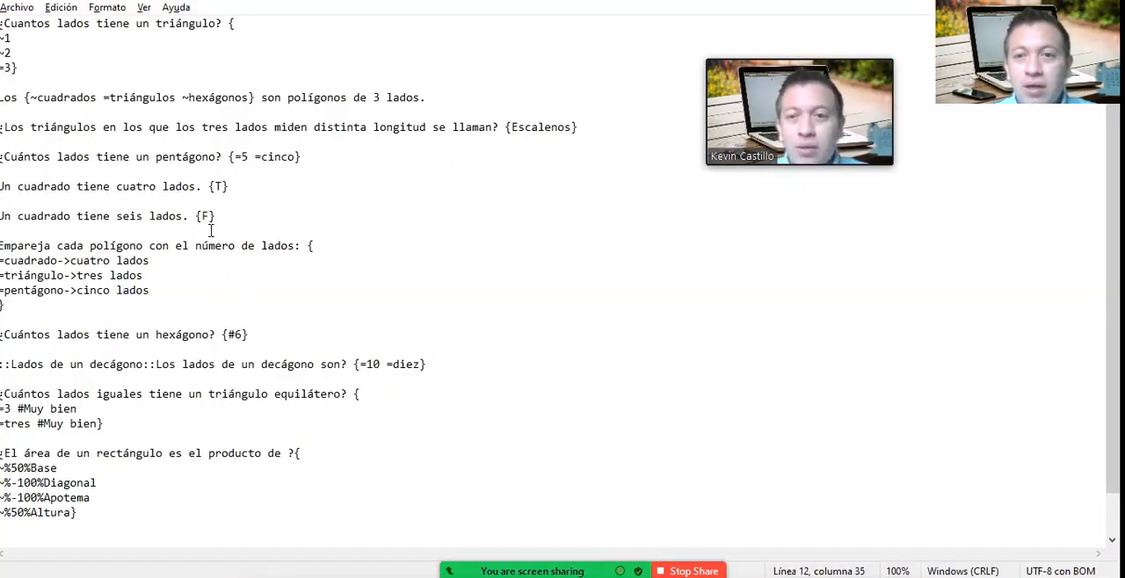
pyautogui.click(213, 224)
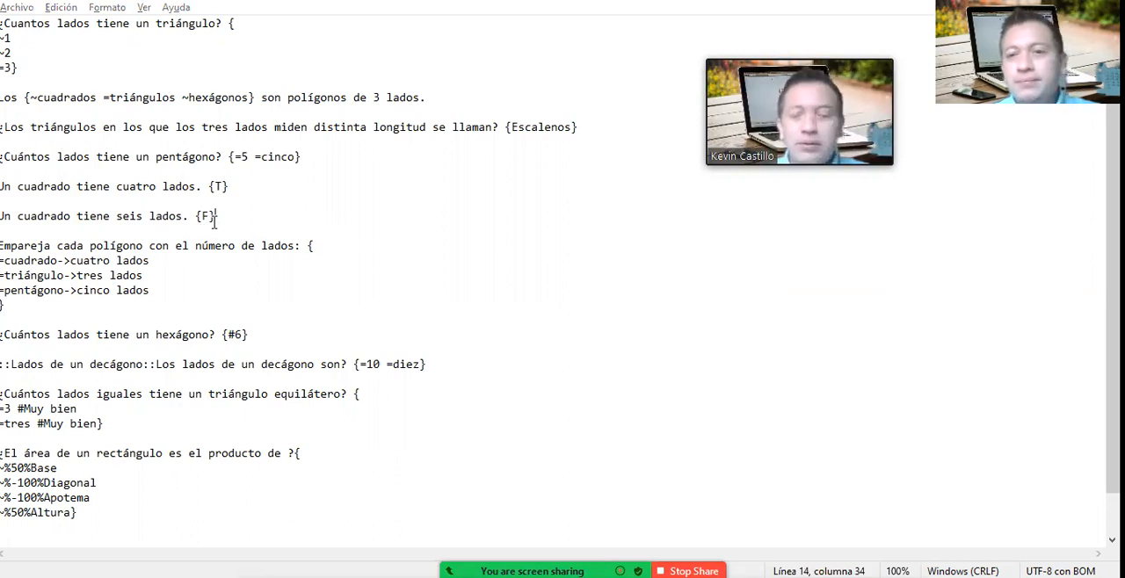
# Step: Return to the quiz attempt, answer question 11 with Verdadero and proceed to finish the attempt
pyautogui.hotkey('alt', 'Tab')
pyautogui.click(428, 318)
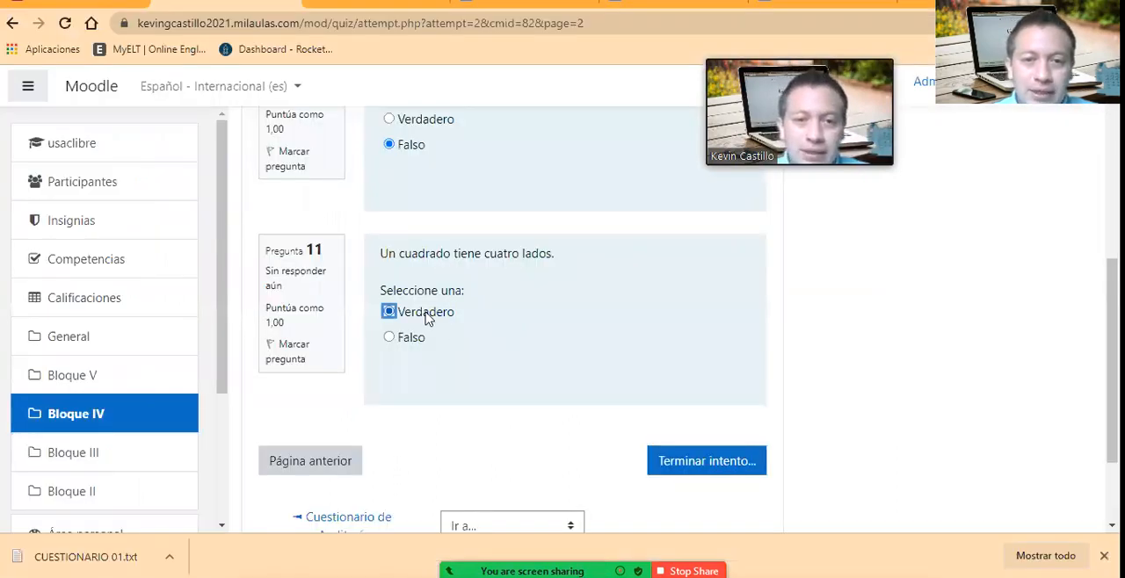
pyautogui.click(683, 461)
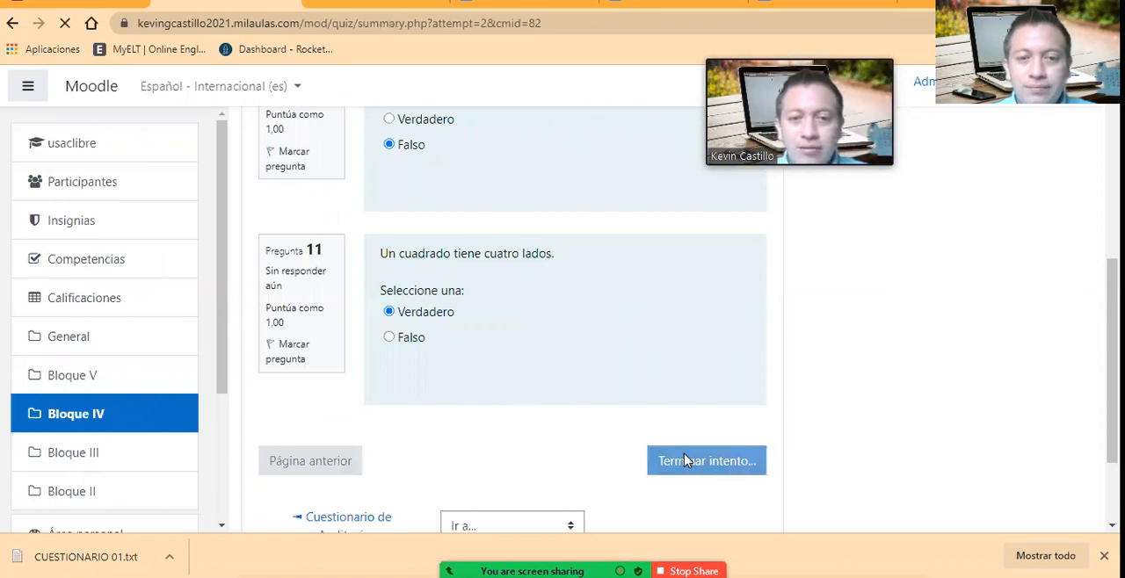
# Step: Submit all saved answers and finish the quiz attempt, confirming the submission
pyautogui.scroll(-5, 779, 430)
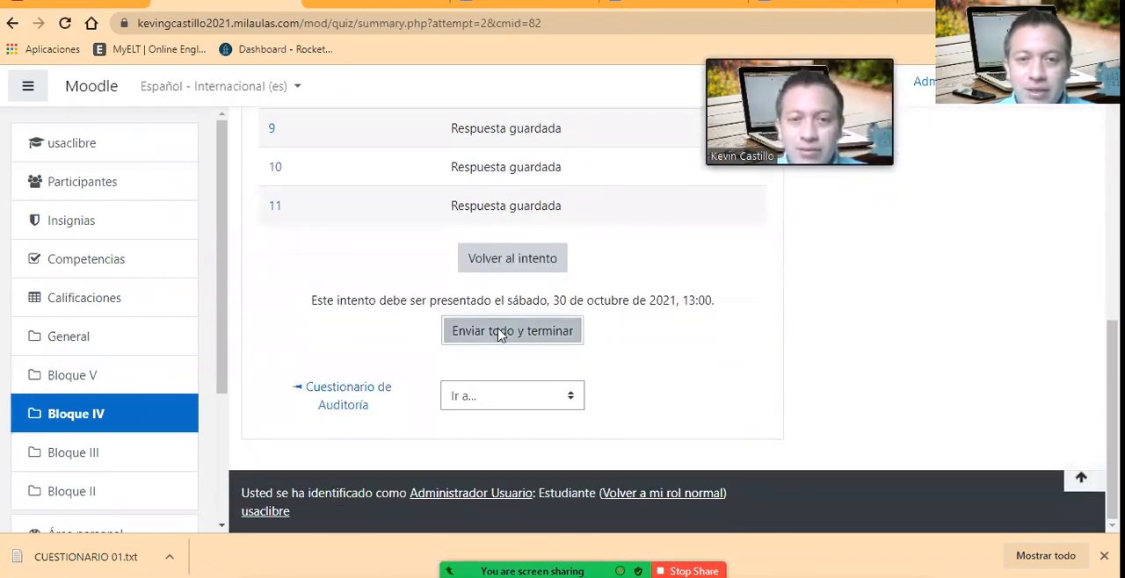
pyautogui.click(500, 334)
pyautogui.click(504, 410)
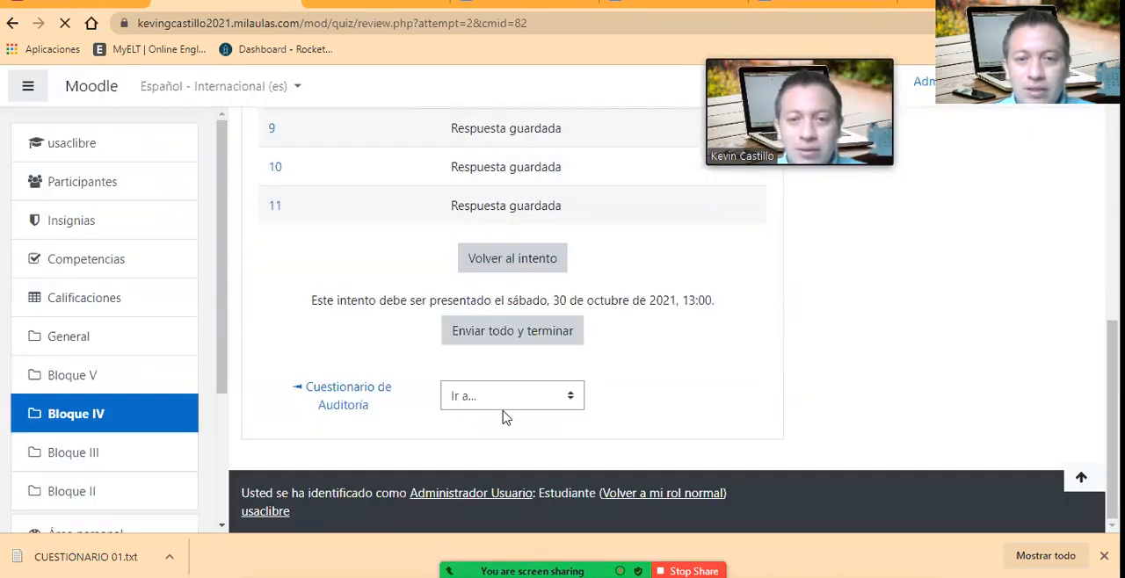
# Step: Review the grading of questions 1 and 2, and check the rectangle area question's answer percentages in the Notepad text file
pyautogui.scroll(-3, 742, 380)
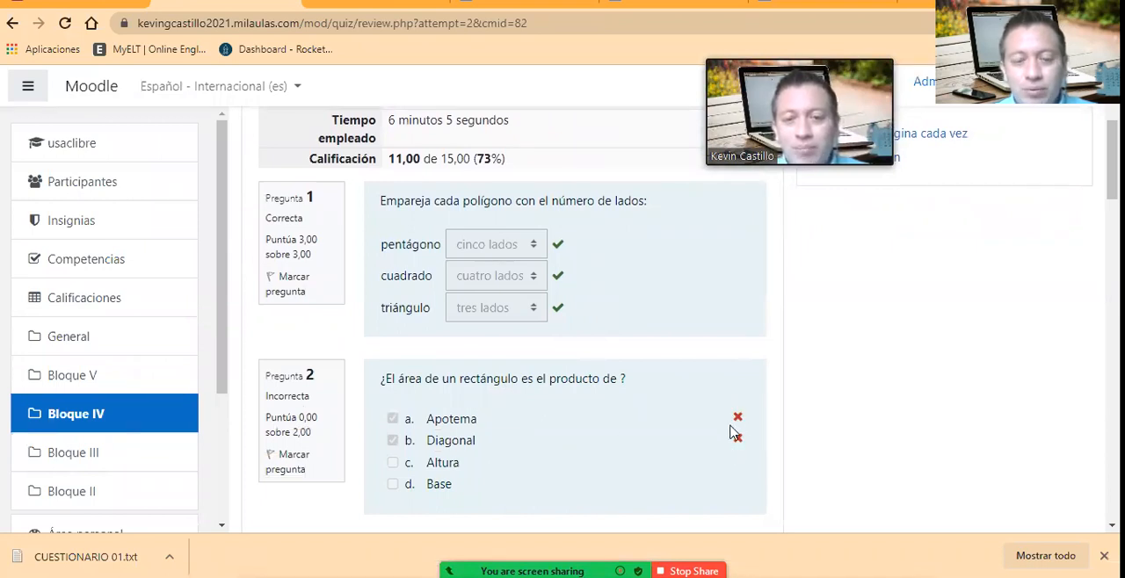
pyautogui.hotkey('alt', 'Tab')
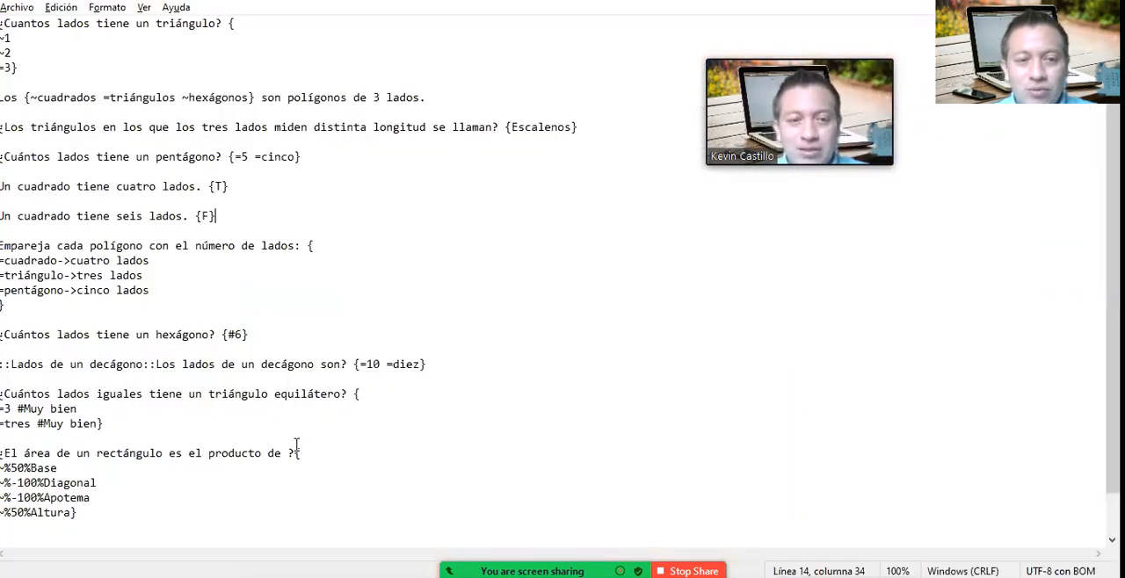
pyautogui.scroll(-1, 99, 439)
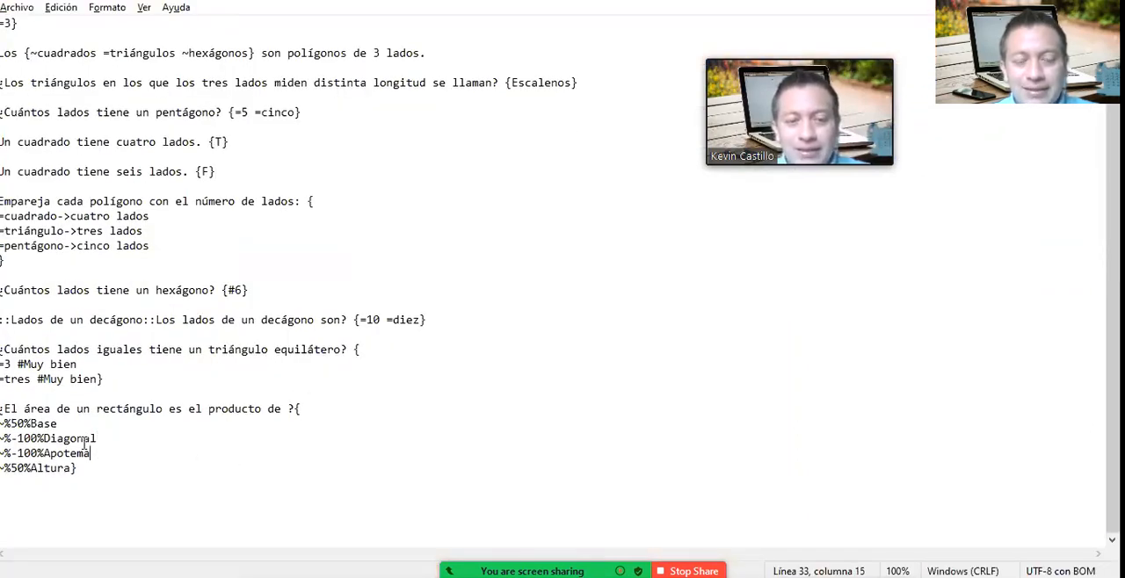
pyautogui.click(98, 444)
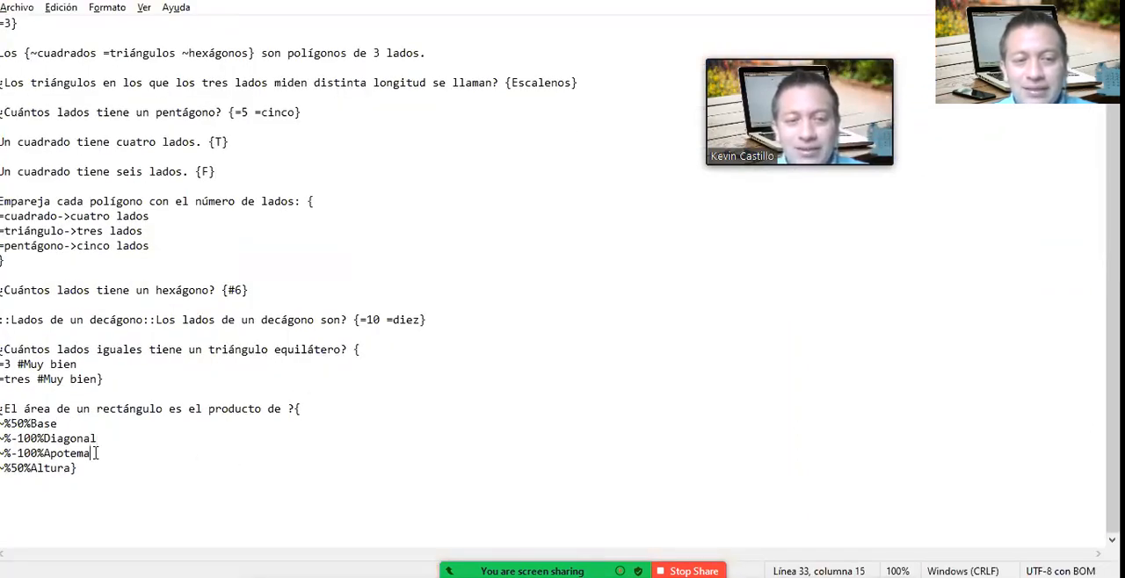
# Step: Return to the attempt review in the browser and examine the grading and feedback of questions 3 to 7, including the pentagon answer
pyautogui.hotkey('alt', 'Tab')
pyautogui.scroll(-2, 555, 404)
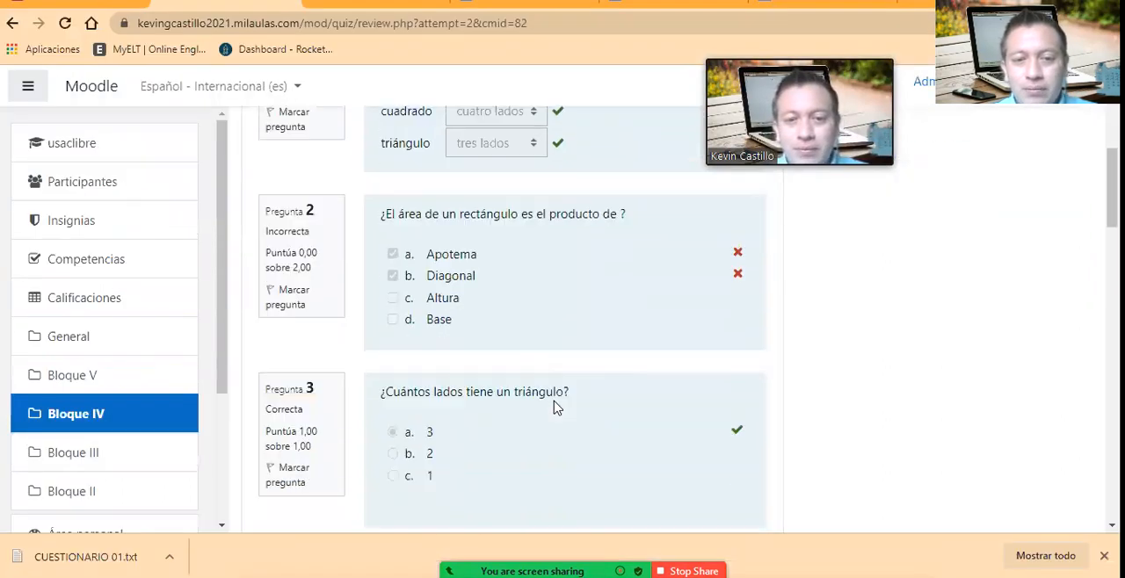
pyautogui.scroll(-3, 527, 422)
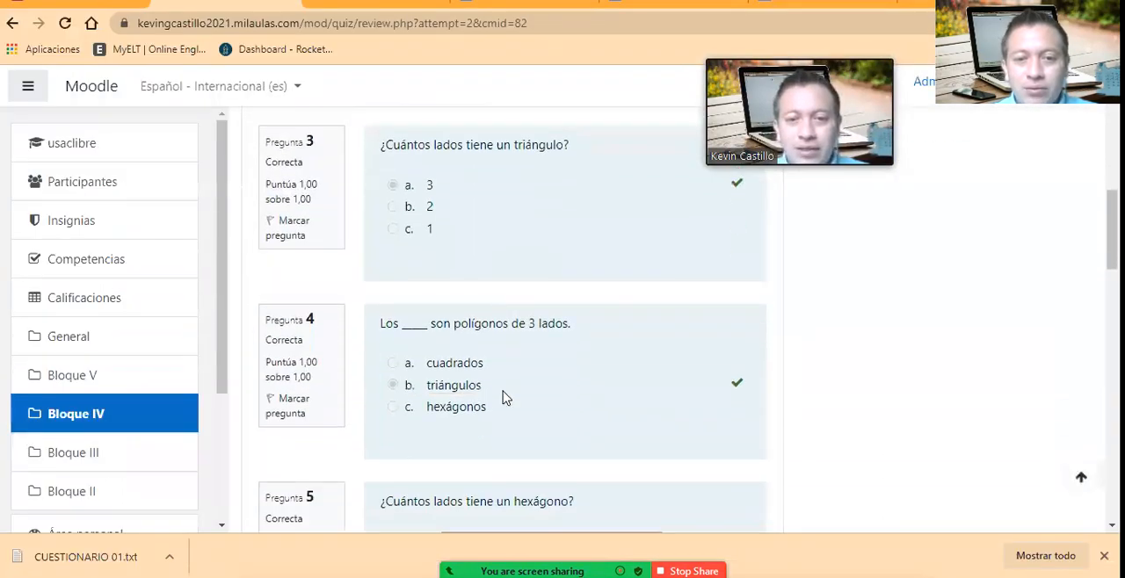
pyautogui.scroll(-2, 558, 427)
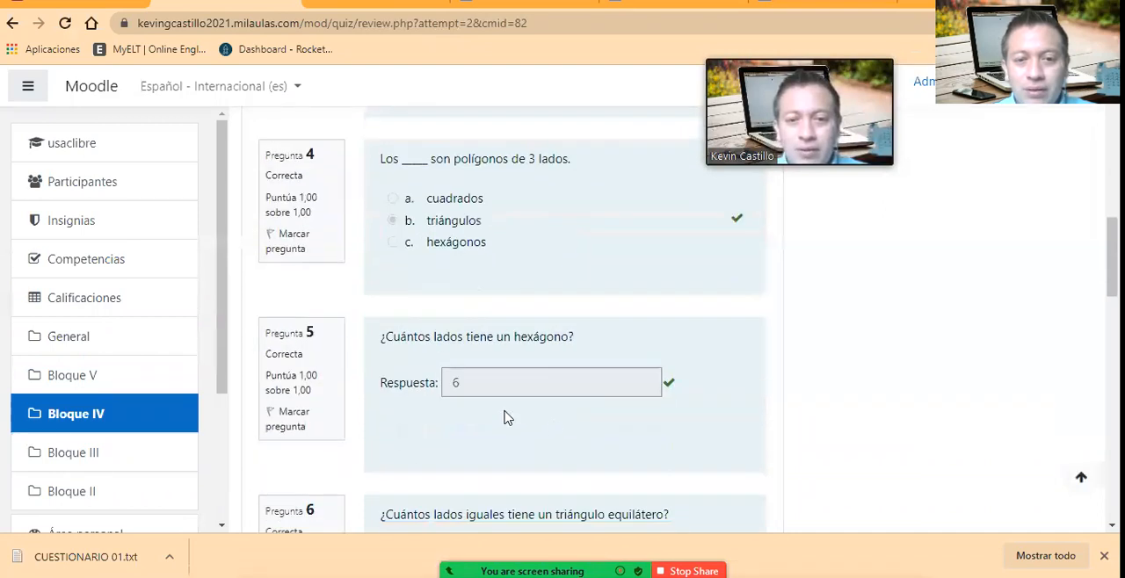
pyautogui.scroll(-1, 515, 424)
pyautogui.scroll(-2, 492, 407)
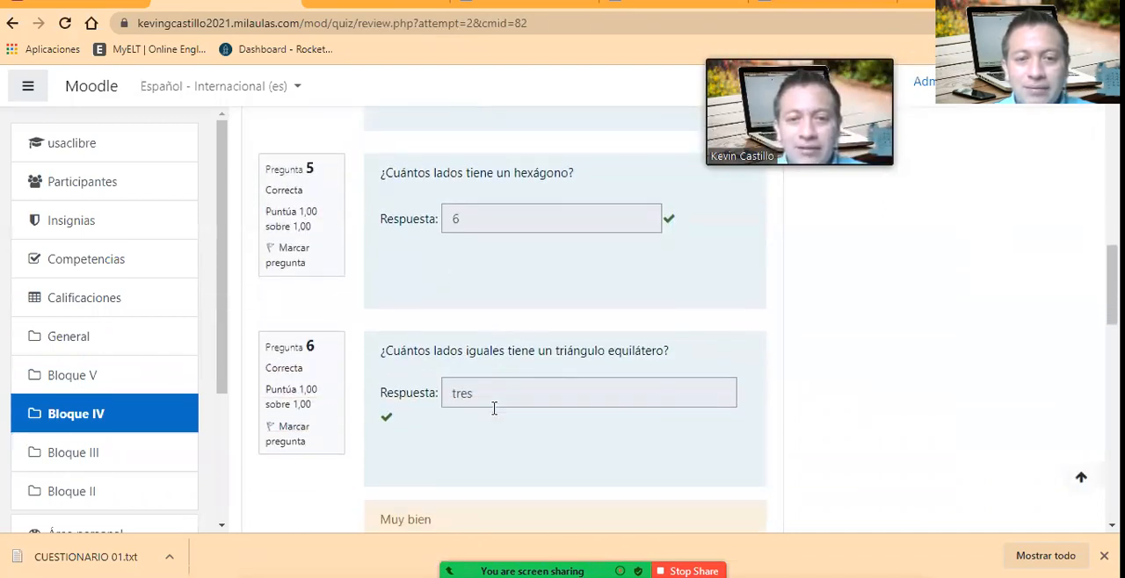
pyautogui.scroll(-1, 493, 416)
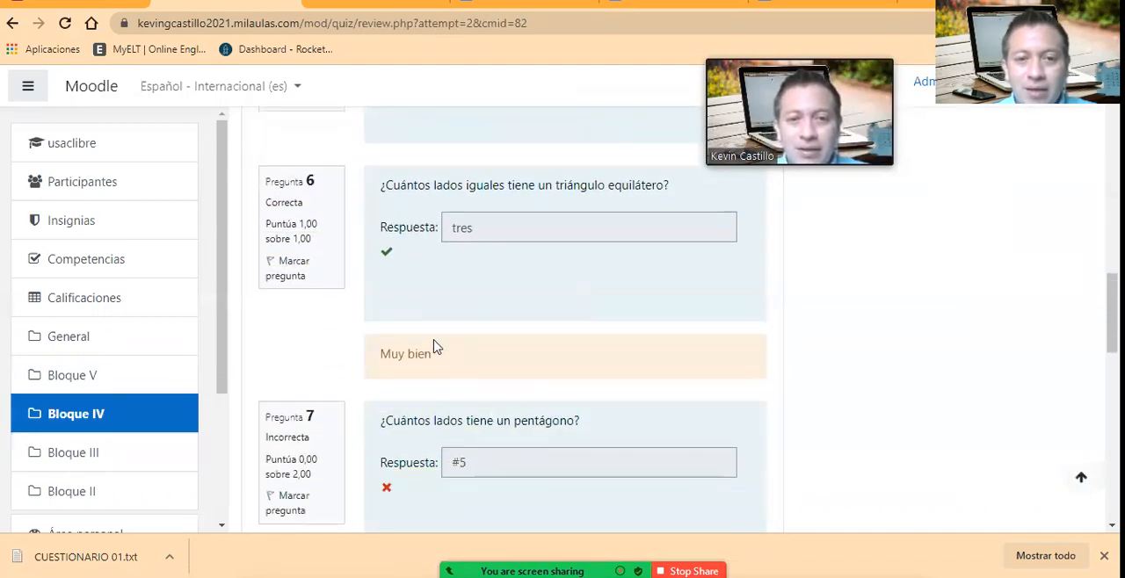
pyautogui.scroll(-1, 485, 413)
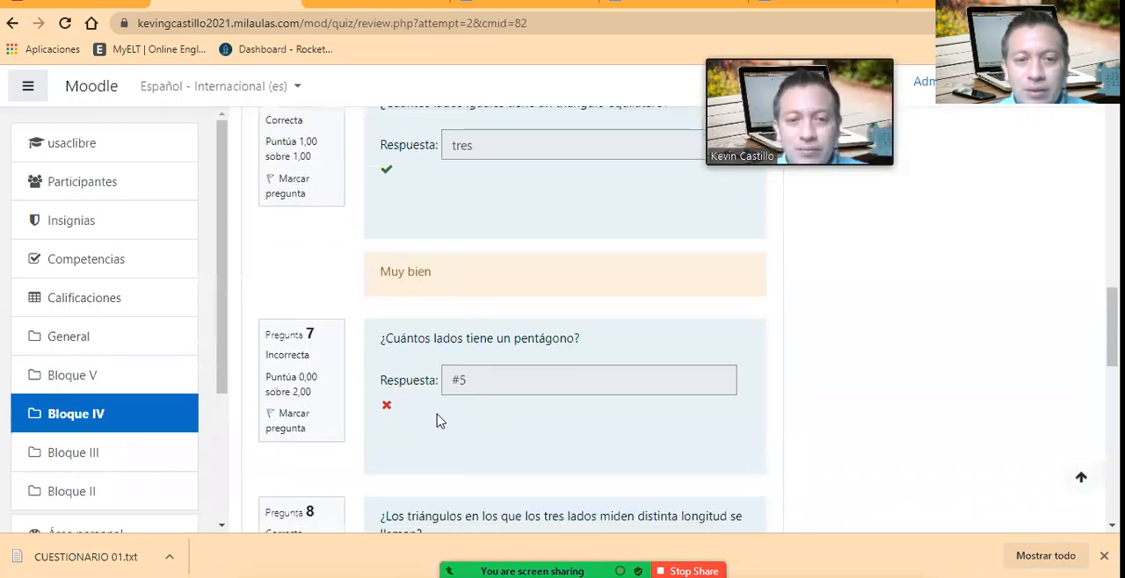
pyautogui.scroll(-1, 411, 420)
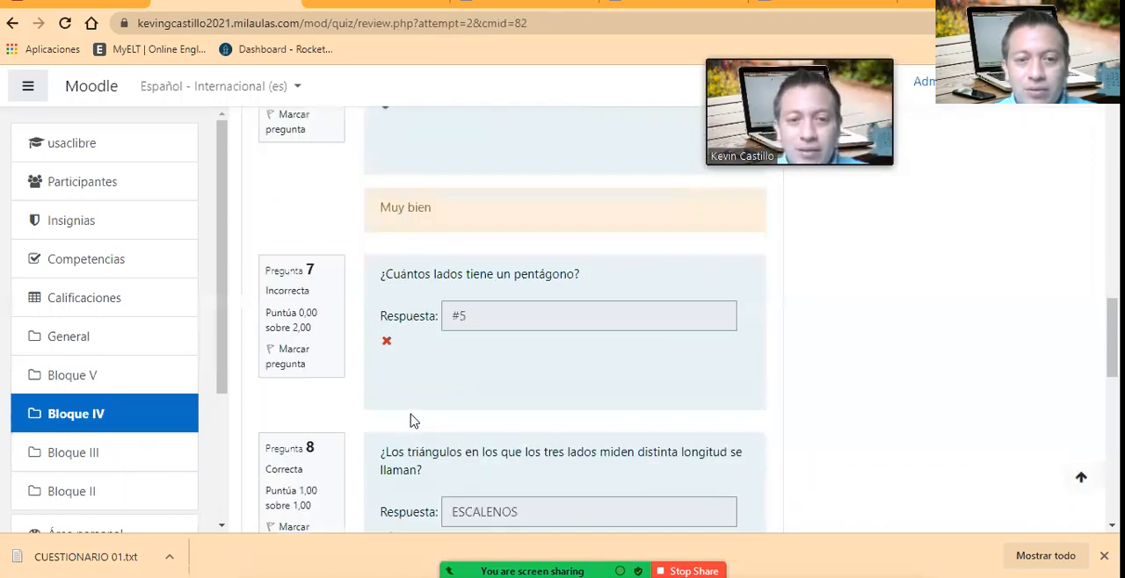
pyautogui.click(459, 298)
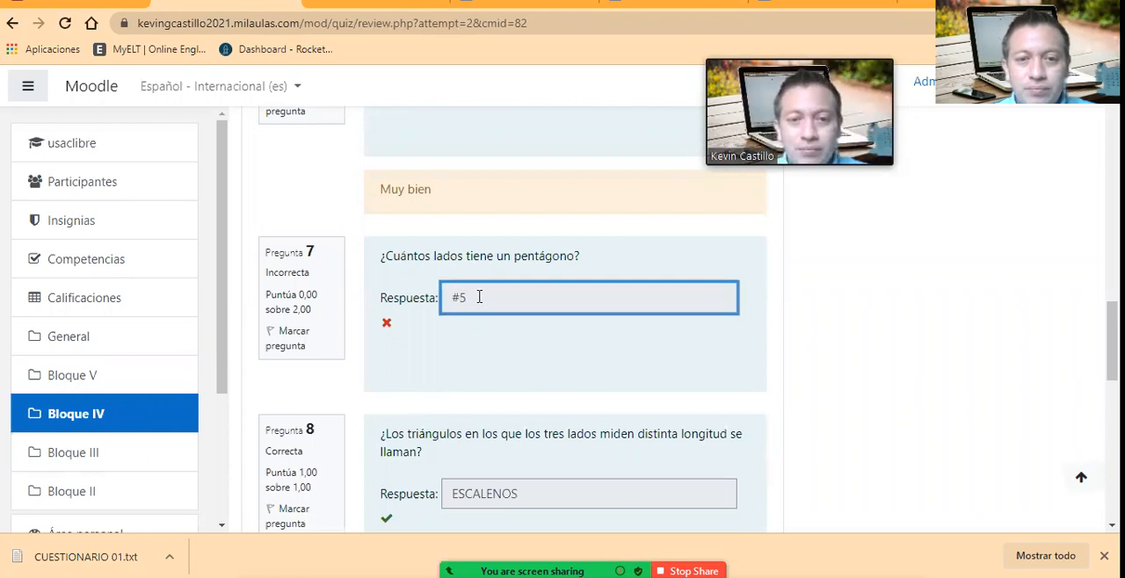
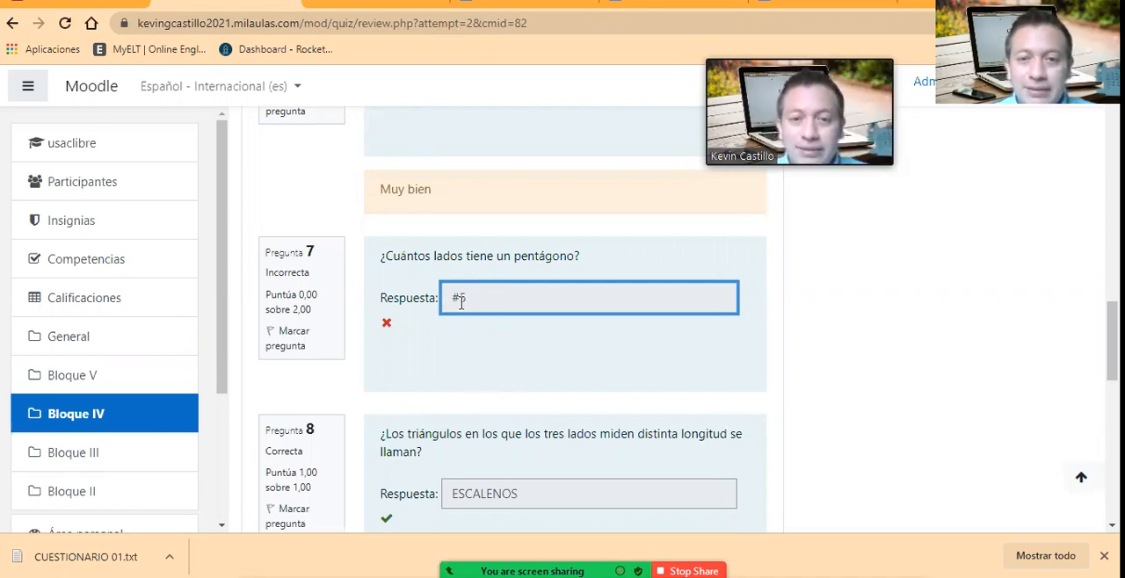
# Step: Review the grading of question 8 and compare its ESCALENOS answer with the scalene triangle question in the Notepad text file
pyautogui.scroll(-1, 480, 408)
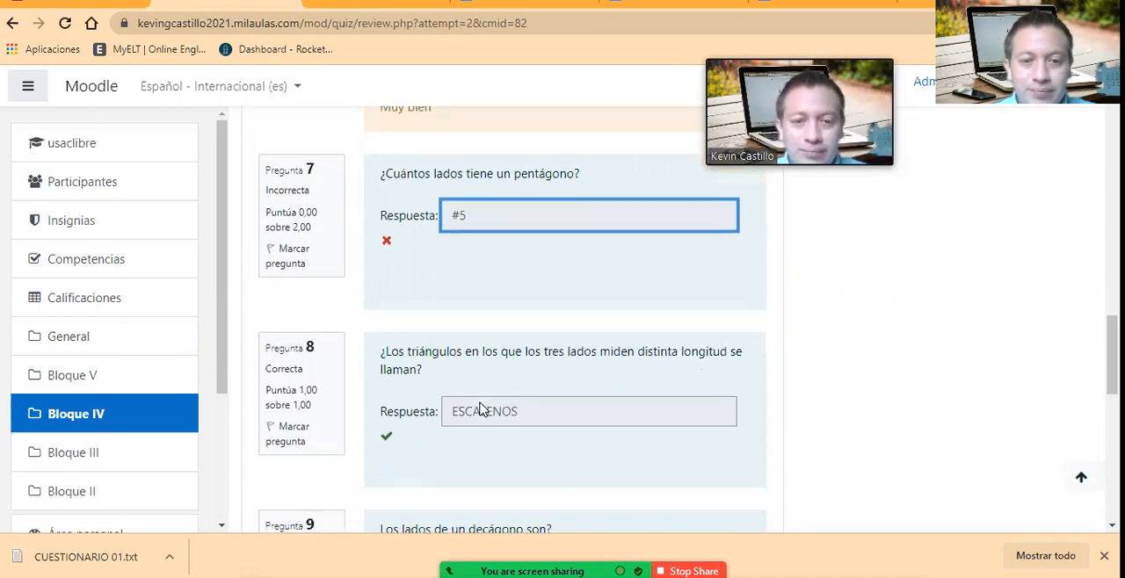
pyautogui.scroll(-1, 425, 431)
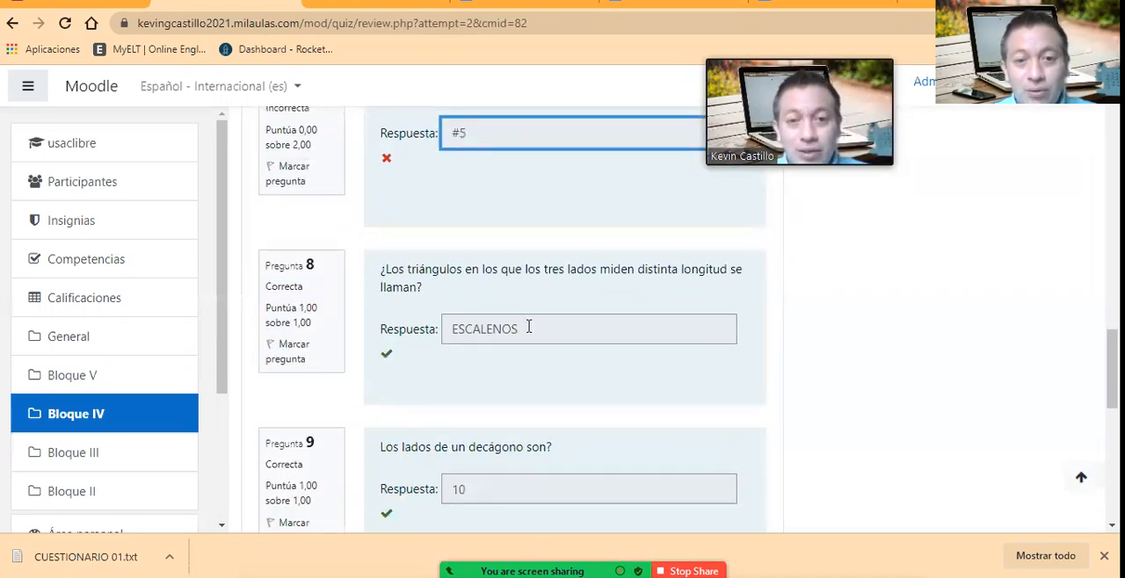
pyautogui.hotkey('alt', 'Tab')
pyautogui.click(557, 92)
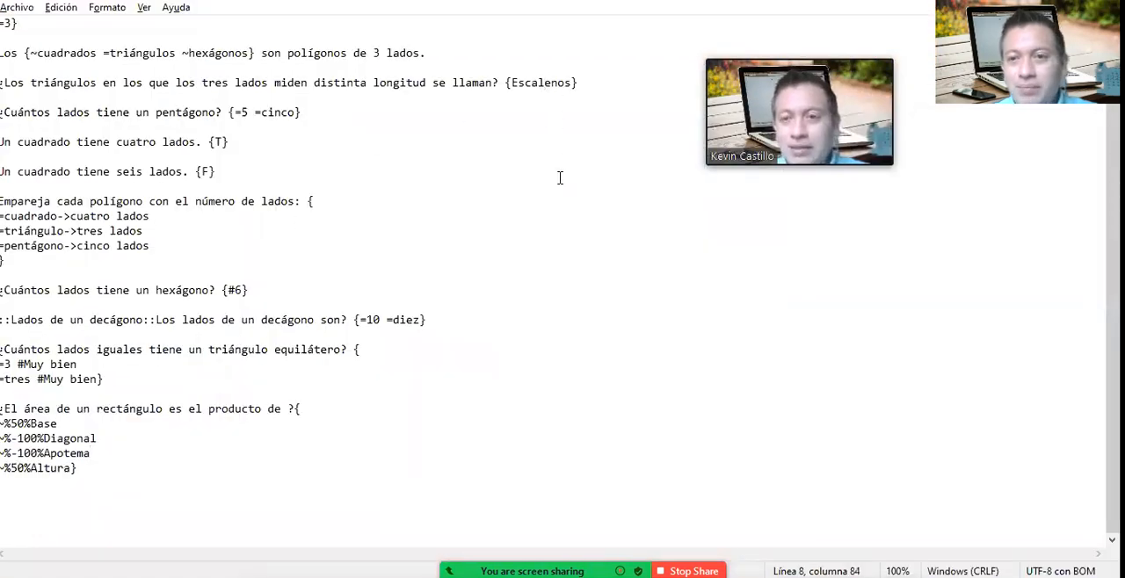
pyautogui.hotkey('alt', 'Tab')
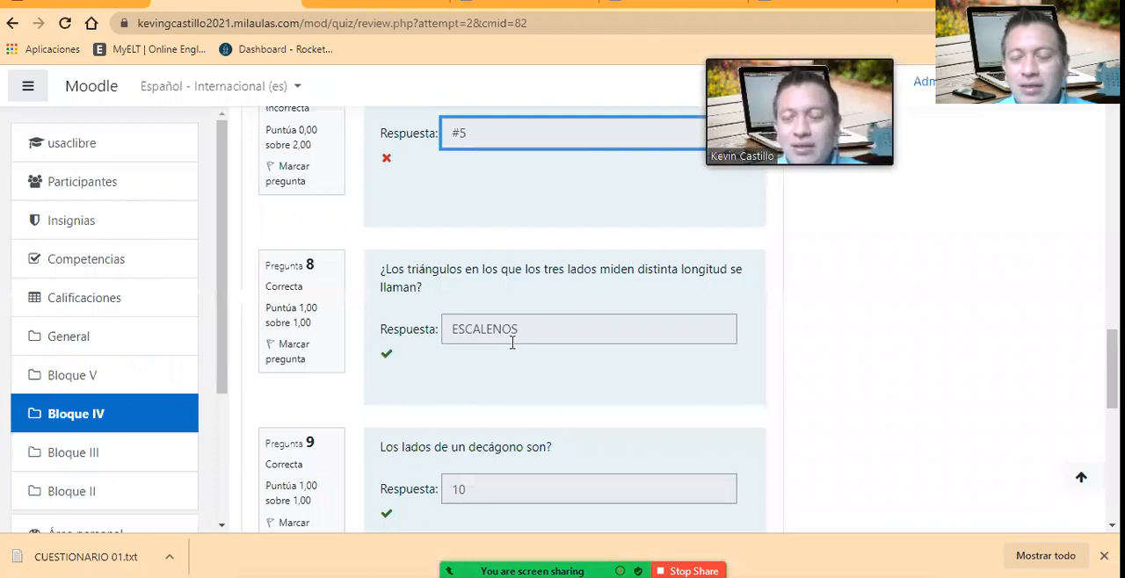
# Step: Return to the attempt review in the browser and examine the grading of questions 9 to 11 and the attempt's overall grade summary
pyautogui.scroll(-1, 518, 360)
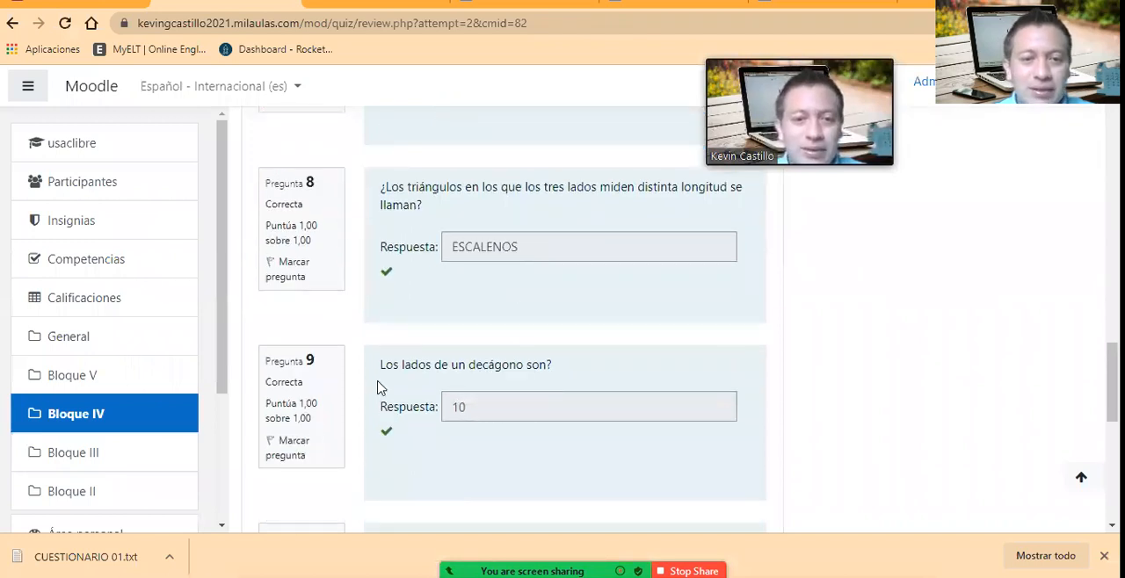
pyautogui.scroll(-3, 387, 383)
pyautogui.scroll(-3, 413, 383)
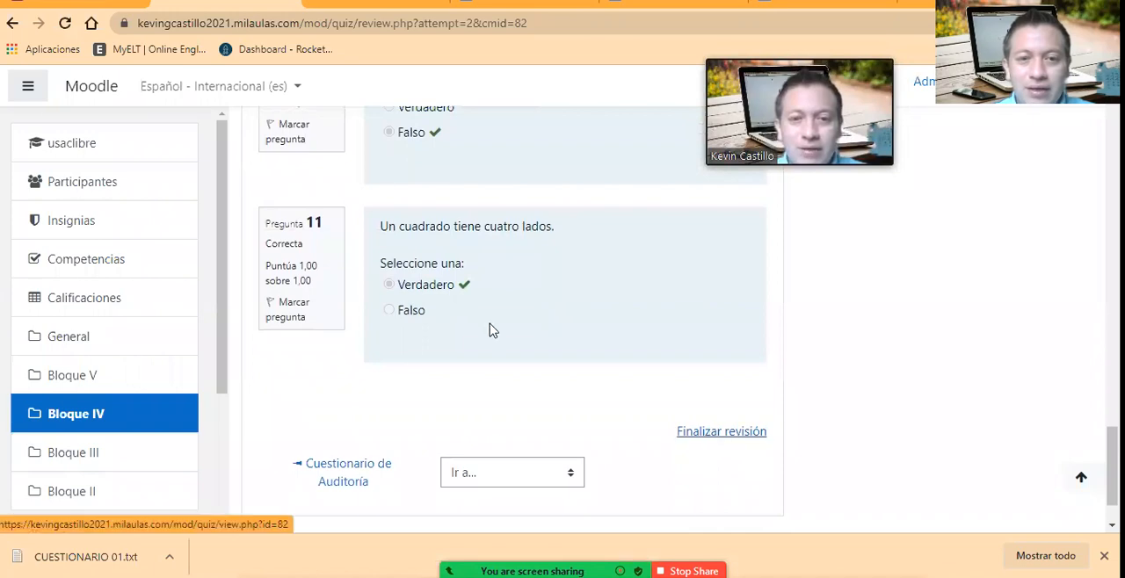
pyautogui.scroll(15, 484, 325)
pyautogui.scroll(5, 472, 320)
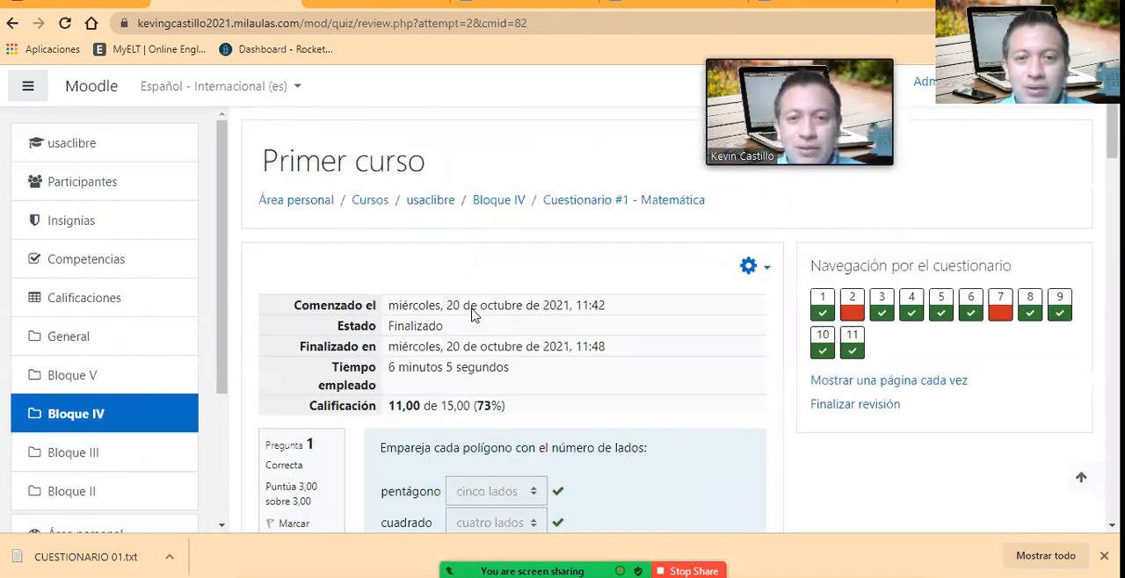
pyautogui.scroll(-12, 470, 311)
pyautogui.scroll(-10, 618, 429)
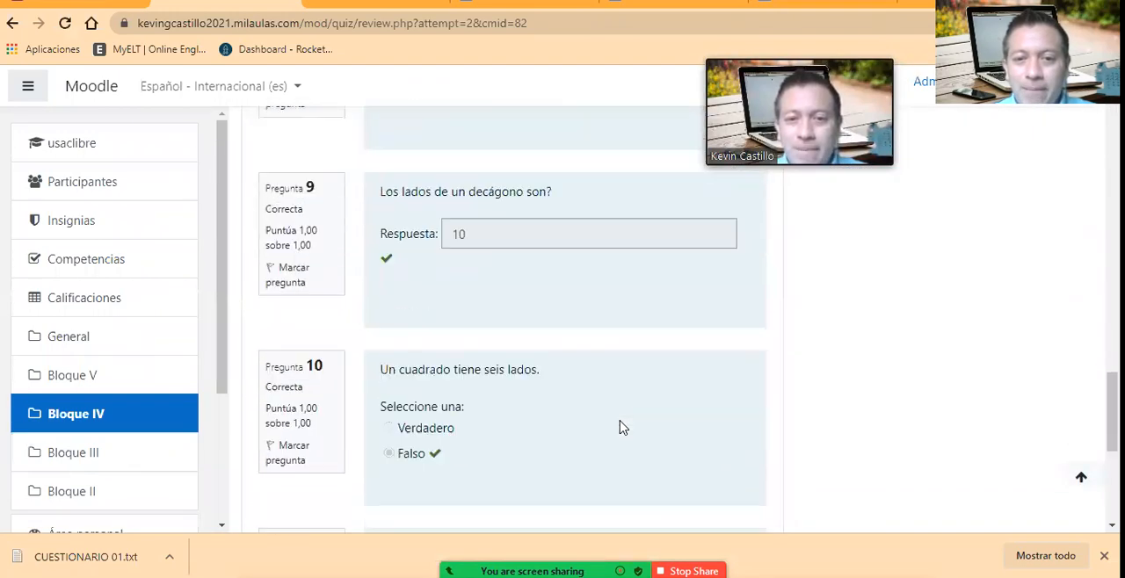
# Step: Finish the attempt review and check the summary of previous attempts on the quiz's main page
pyautogui.click(708, 358)
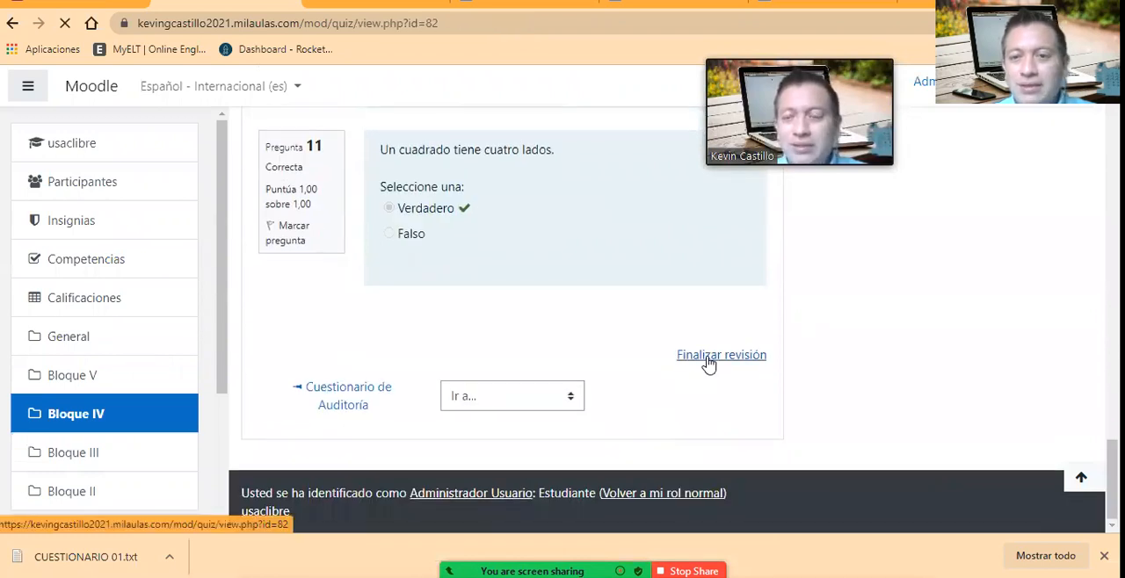
pyautogui.scroll(-2, 512, 299)
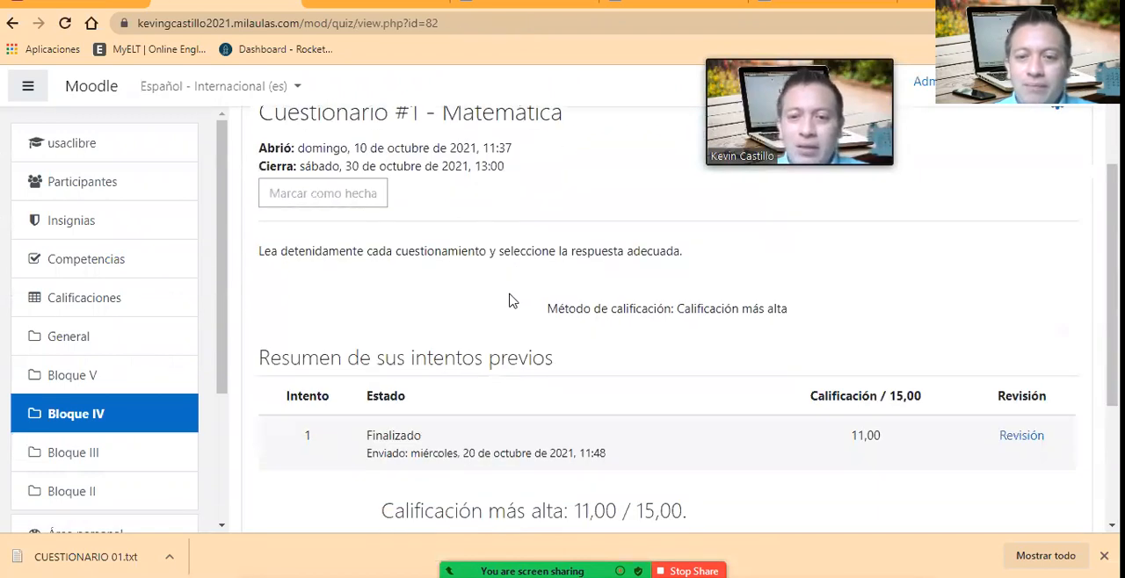
pyautogui.scroll(-2, 700, 367)
pyautogui.scroll(1, 716, 358)
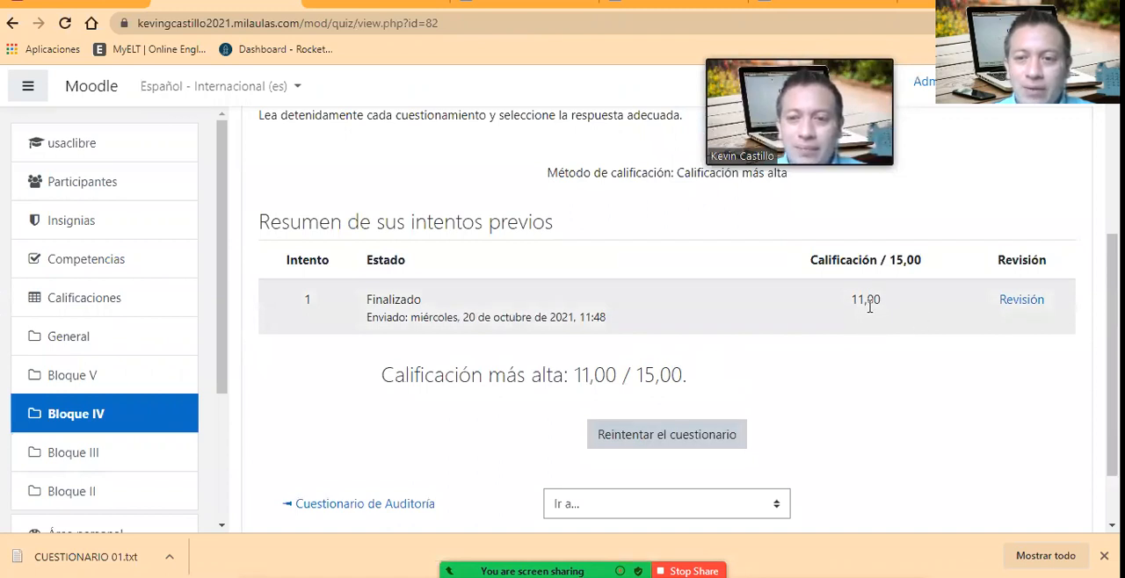
pyautogui.scroll(3, 550, 309)
pyautogui.scroll(1, 552, 314)
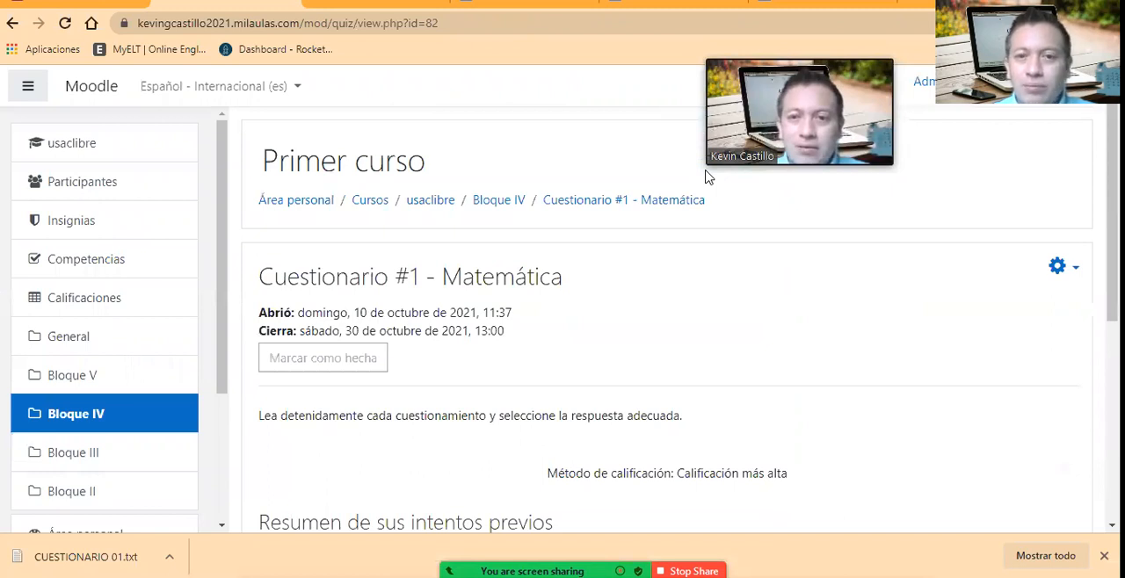
# Step: Leave the quiz for the Área personal dashboard and look over its recently accessed courses section
pyautogui.click(314, 202)
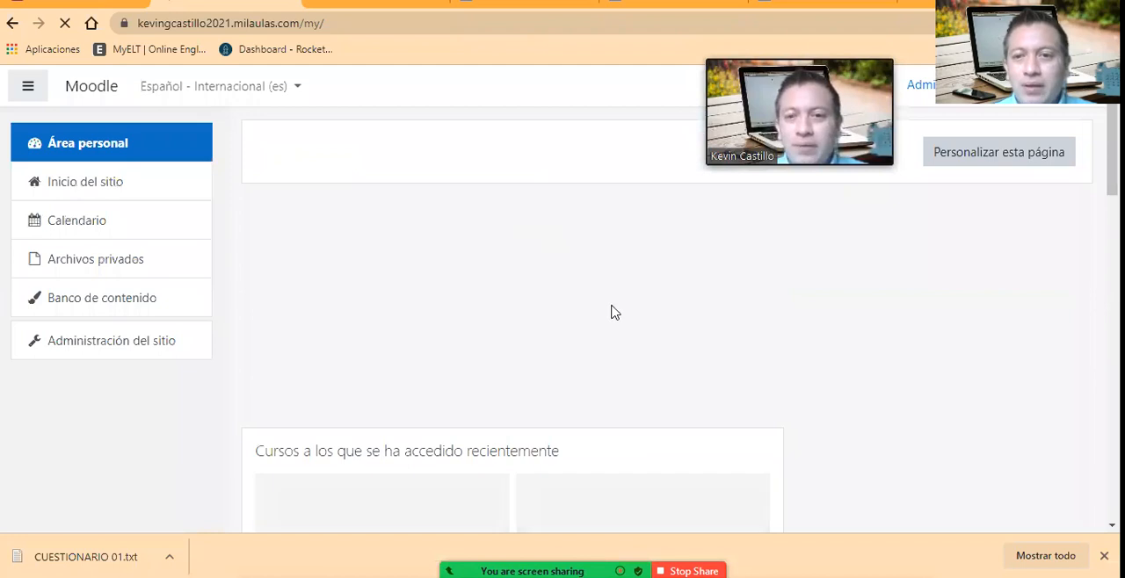
pyautogui.scroll(-2, 614, 311)
pyautogui.scroll(4, 614, 311)
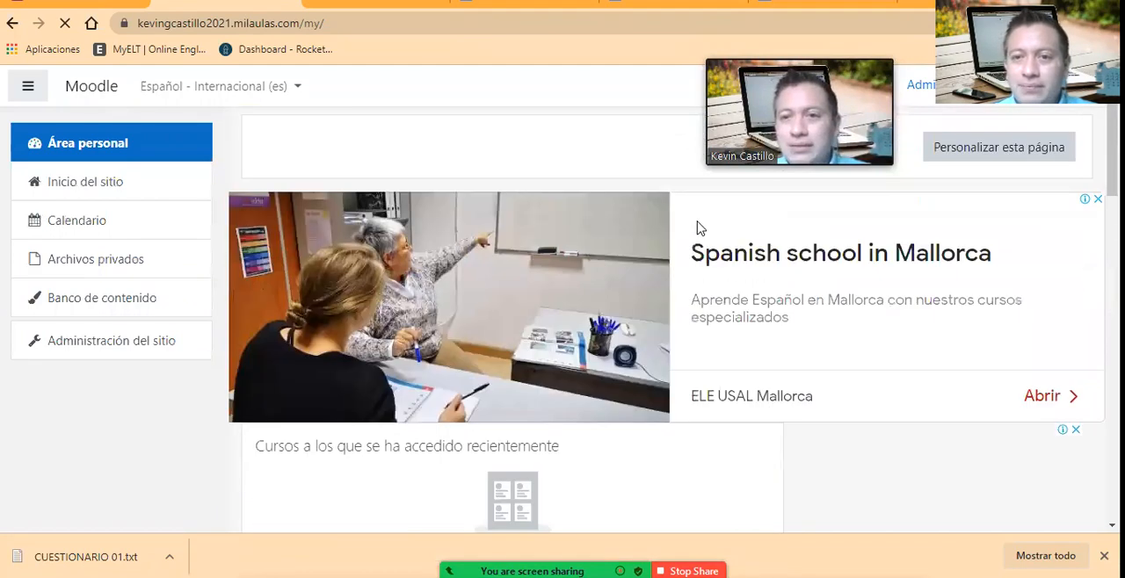